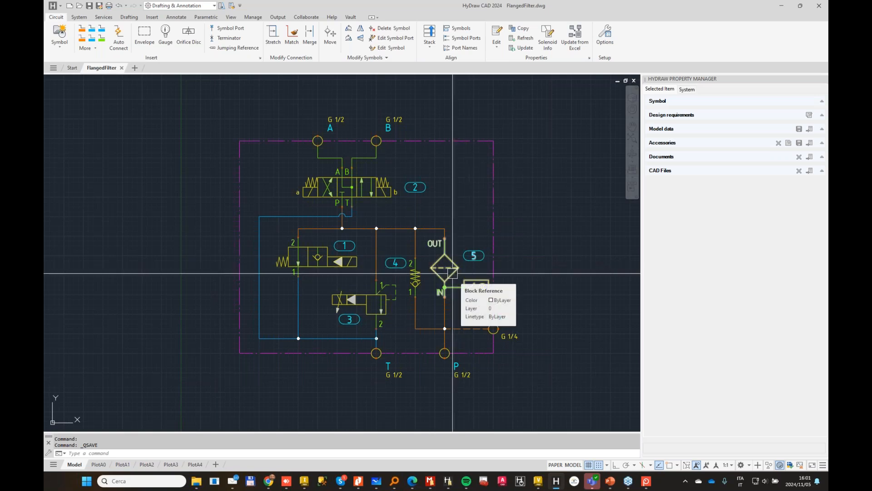
Step: Review the properties, model data and CAD files of the schematic's numbered valves, including check valve 4, relief valve 3 and directional valve 2
{"action": "left_click", "coordinate": [452, 273]}
{"action": "key", "text": "Escape"}
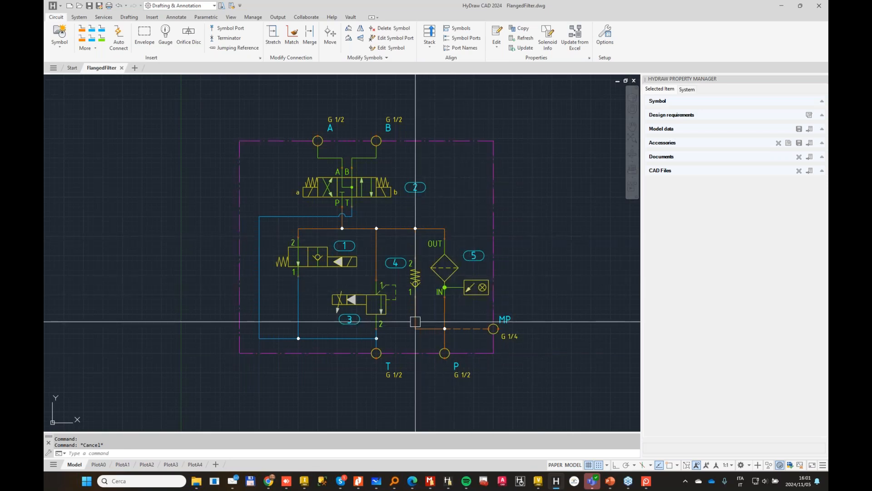
{"action": "left_click", "coordinate": [416, 277]}
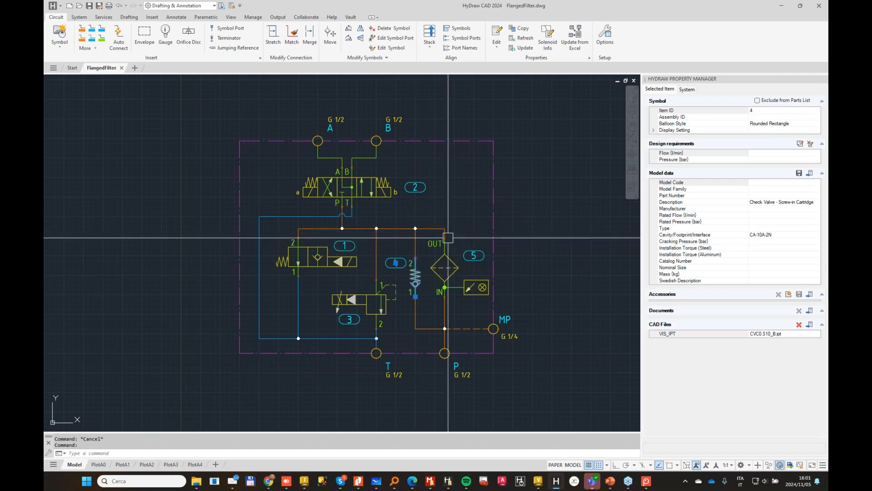
{"action": "left_click", "coordinate": [311, 253]}
{"action": "left_click", "coordinate": [386, 259]}
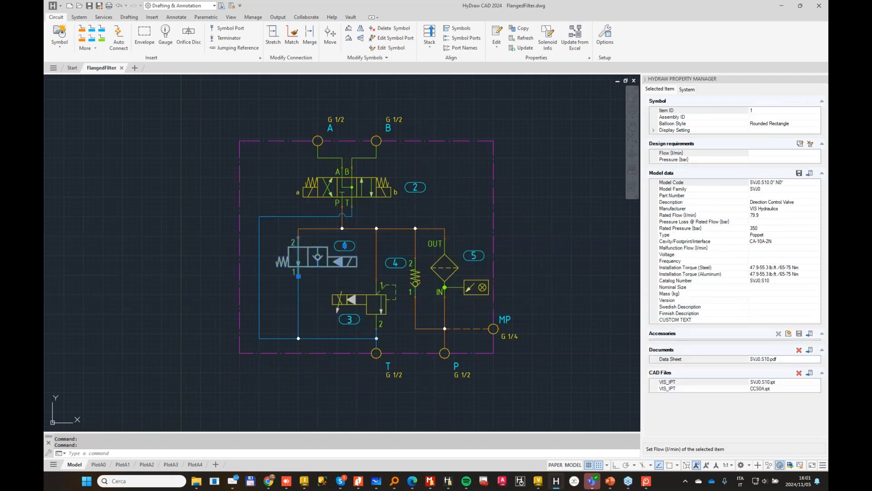
{"action": "left_click", "coordinate": [375, 172]}
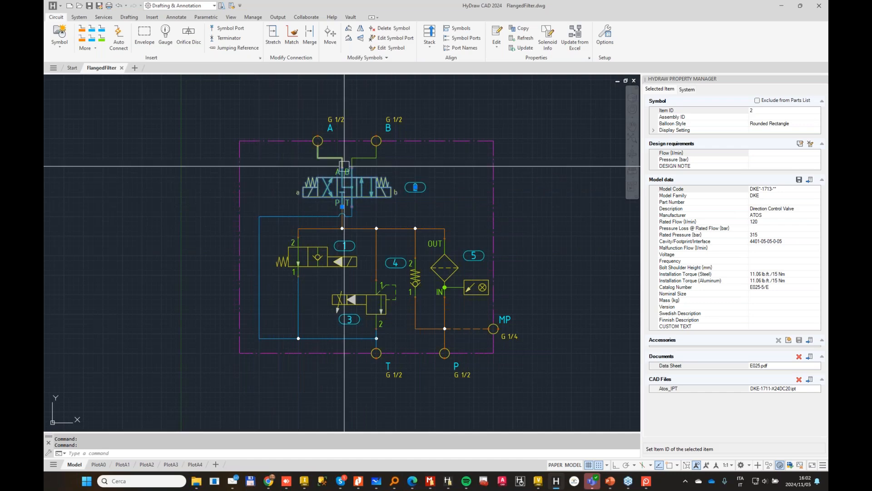
{"action": "key", "text": "Escape"}
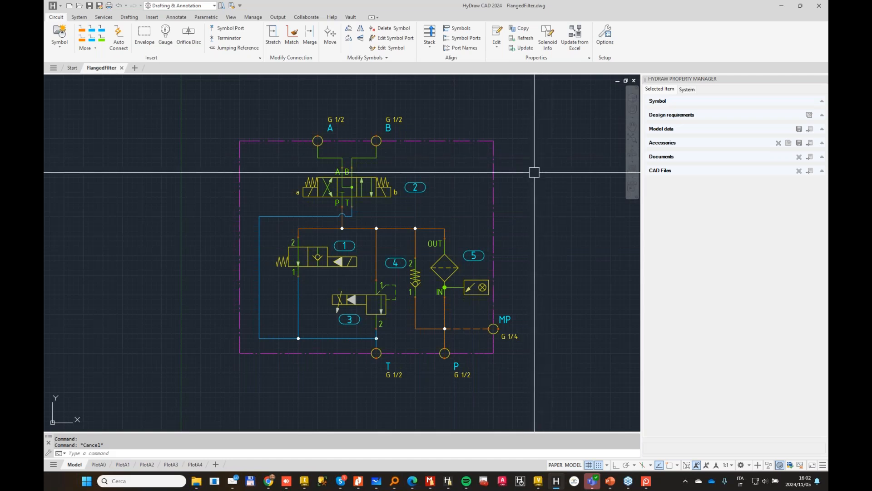
Step: Switch to the FlangedFilter.ipt manifold in Inventor, examine its internal drillings, and view the linked HyDraw schematic's components and ports
{"action": "left_click", "coordinate": [780, 7]}
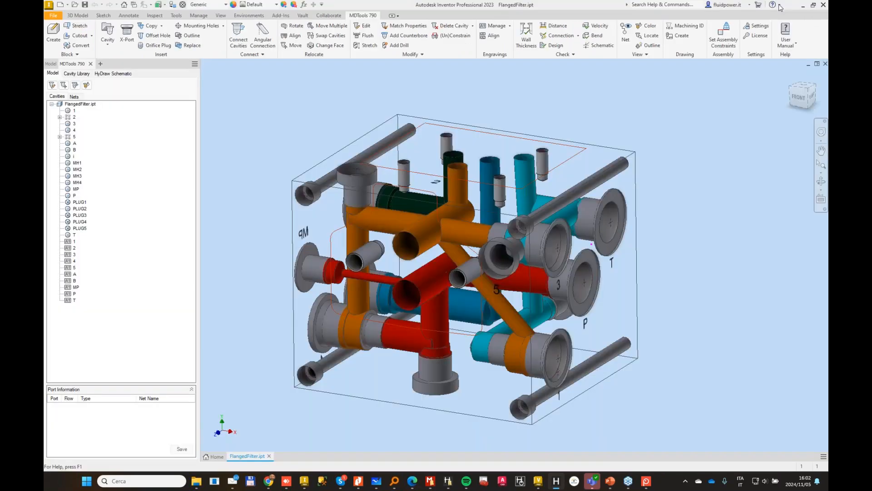
{"action": "middle_click_drag", "start_coordinate": [567, 98], "coordinate": [447, 230], "text": "shift"}
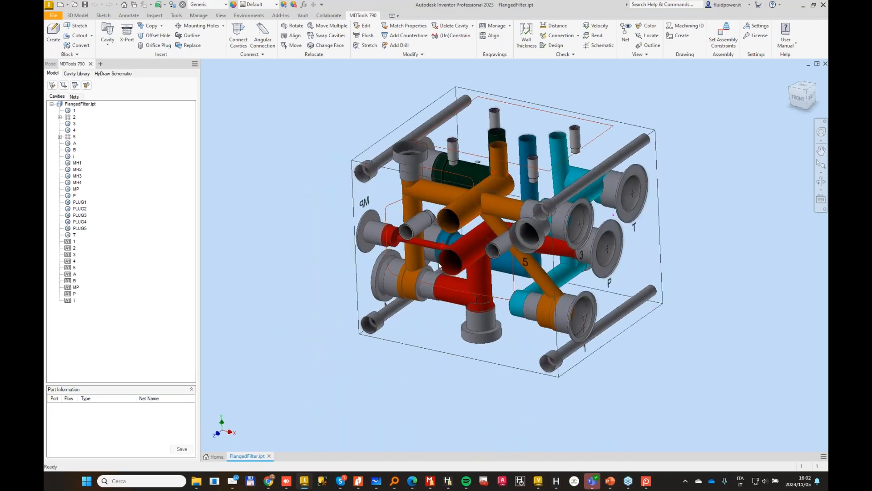
{"action": "middle_click_drag", "start_coordinate": [451, 268], "coordinate": [181, 148], "text": "shift"}
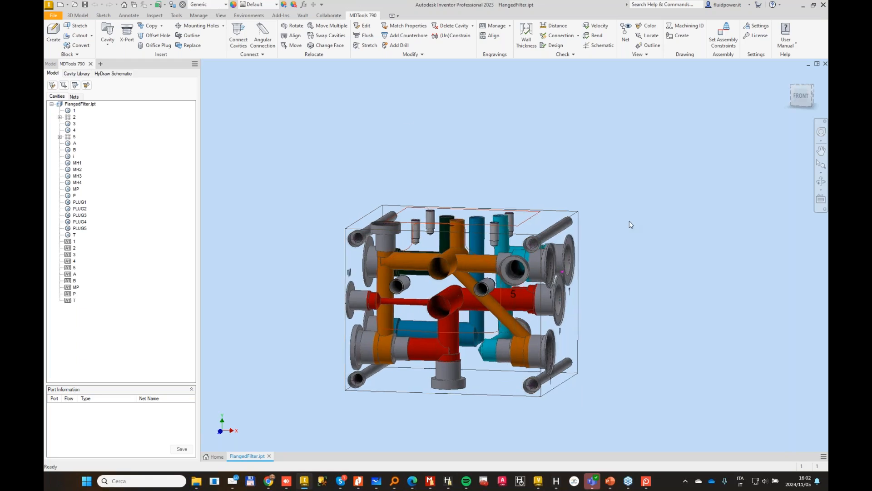
{"action": "left_click", "coordinate": [114, 73]}
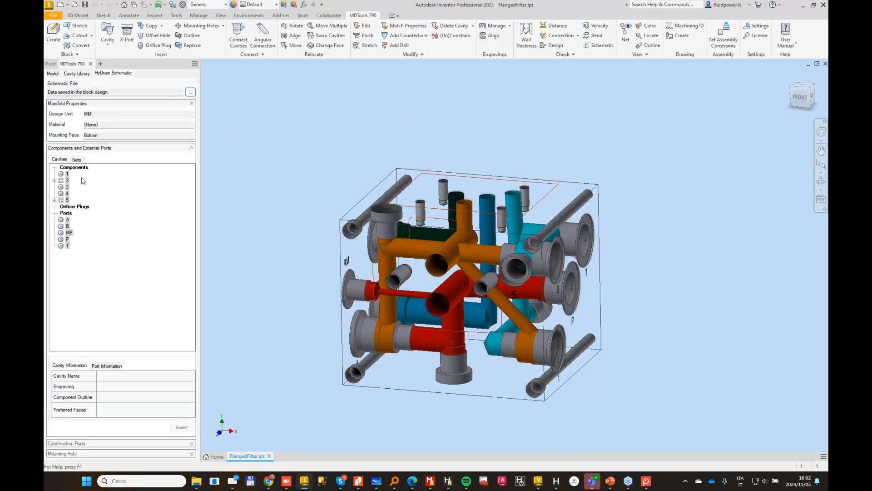
{"action": "left_click", "coordinate": [191, 104]}
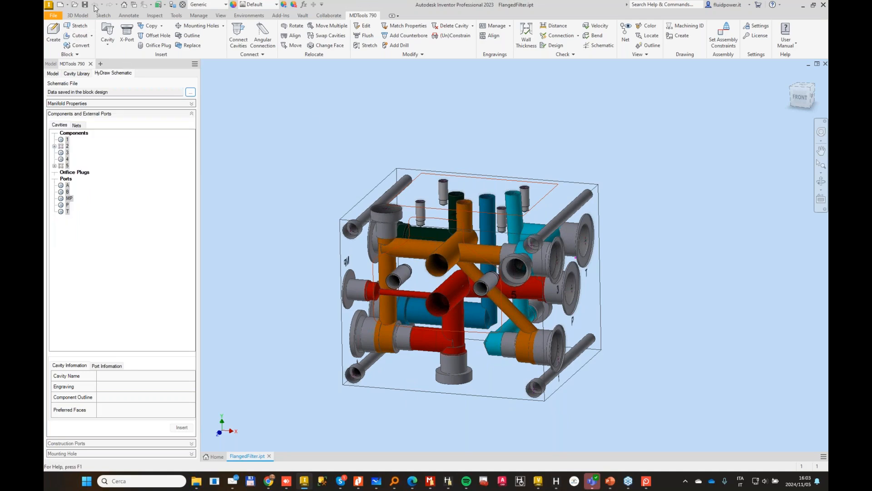
Step: Create an assembly from the Standard.iam template and auto-assemble the components on the FlangedFilter.ipt manifold from the November folder
{"action": "left_click", "coordinate": [61, 5]}
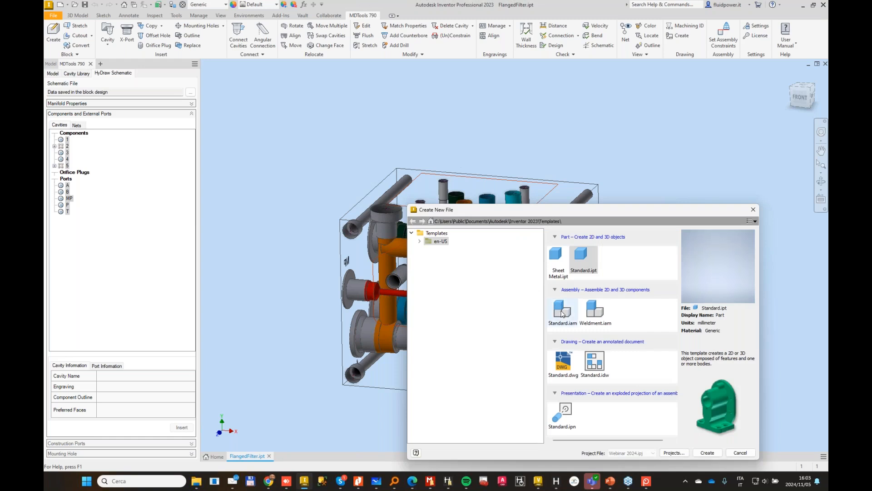
{"action": "double_click", "coordinate": [562, 314]}
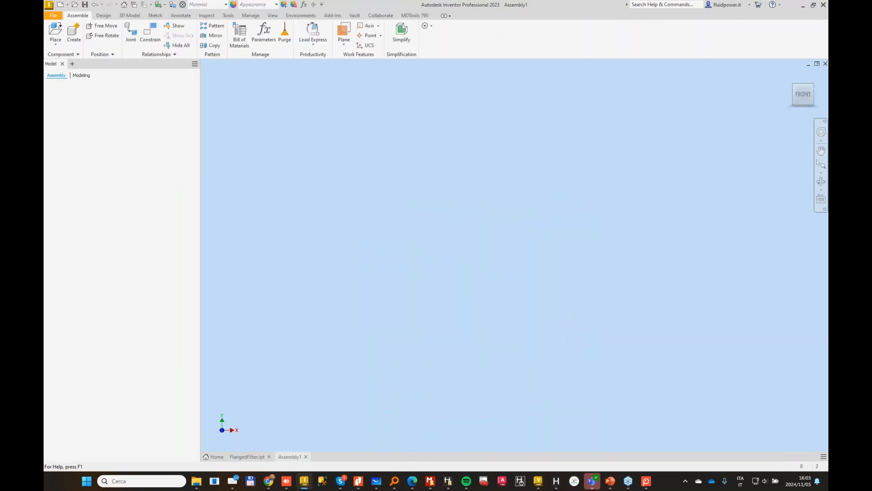
{"action": "left_click", "coordinate": [417, 16]}
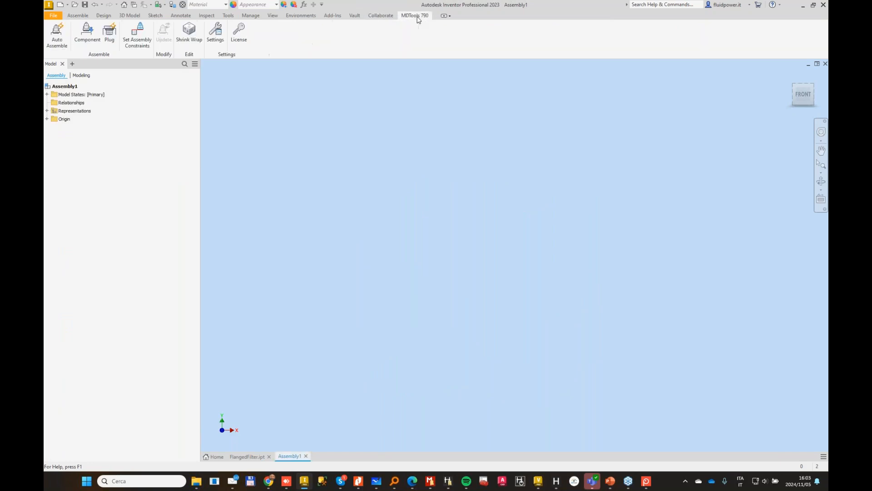
{"action": "left_click", "coordinate": [58, 35]}
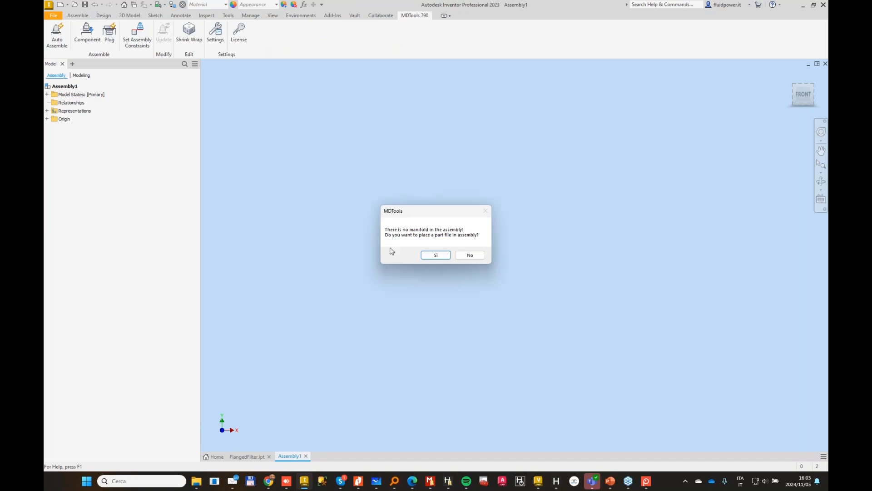
{"action": "left_click", "coordinate": [427, 256]}
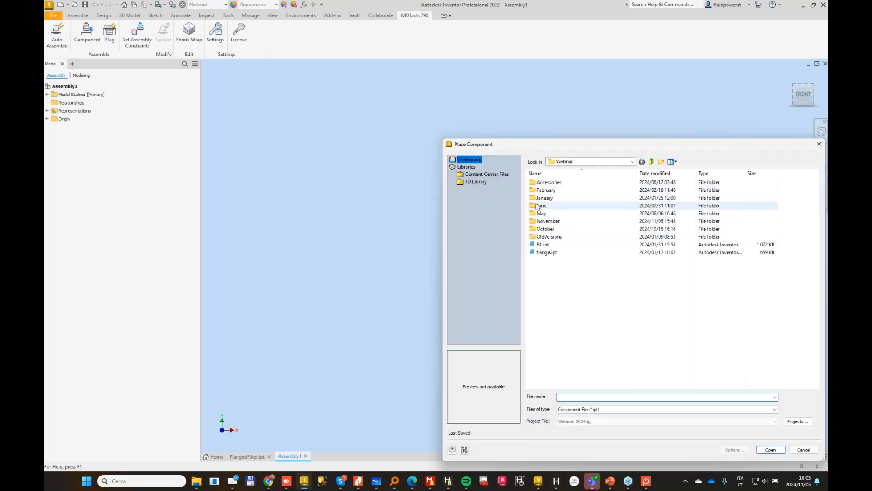
{"action": "double_click", "coordinate": [555, 224]}
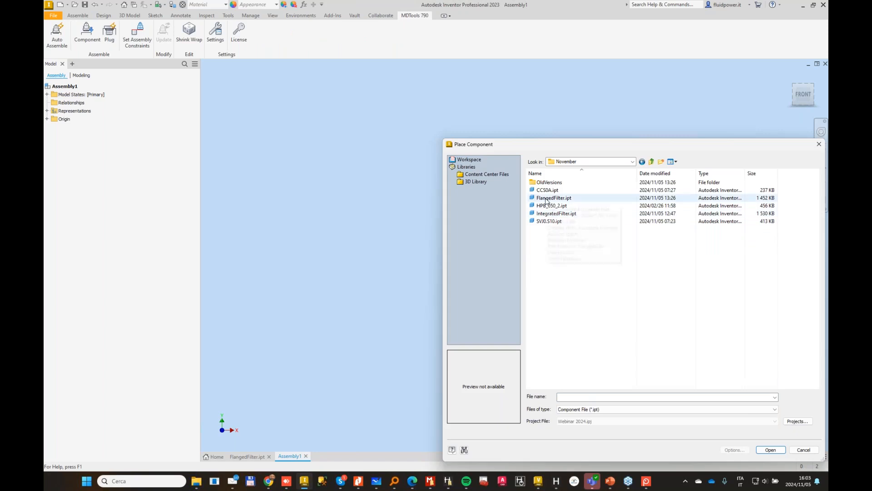
{"action": "double_click", "coordinate": [548, 200]}
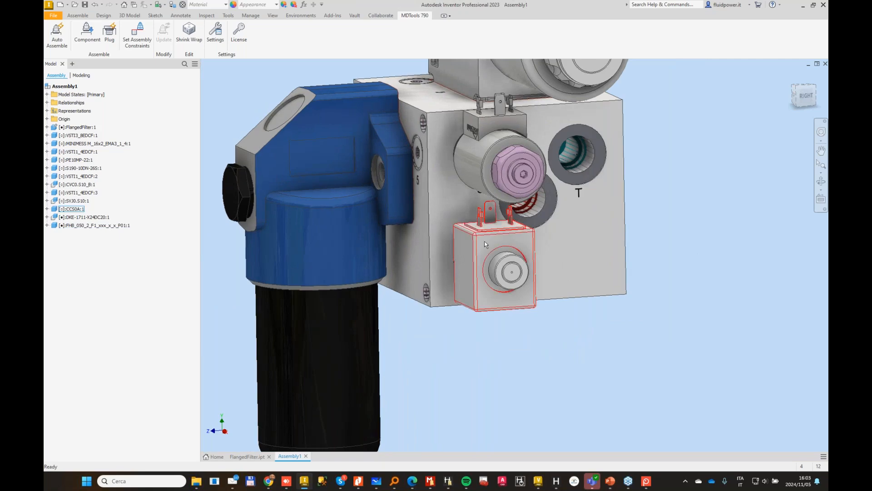
Step: Rotate the square CC50A solenoid coil around its cartridge valve to a tilted position
{"action": "left_click_drag", "start_coordinate": [475, 241], "coordinate": [446, 270]}
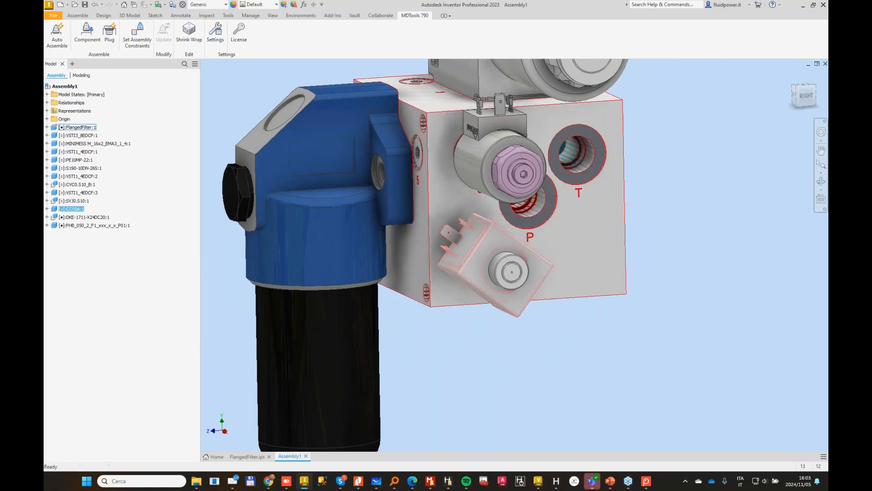
{"action": "left_click", "coordinate": [764, 206]}
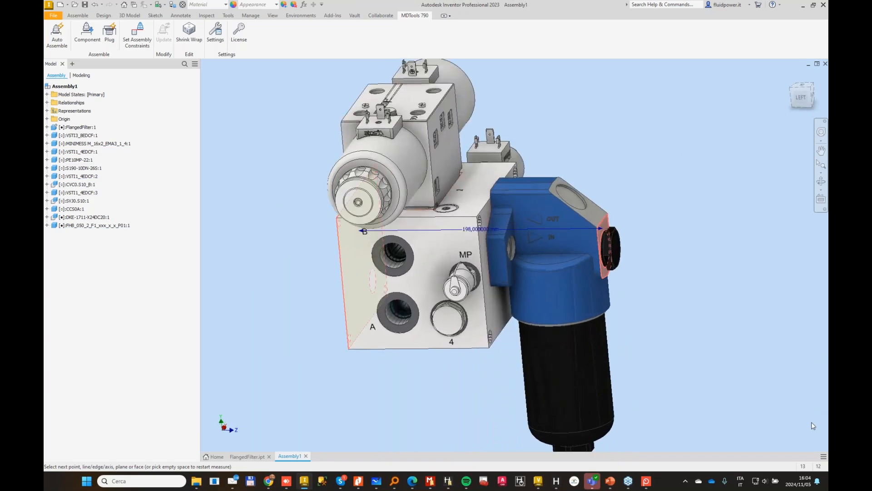
Step: Restart the measurement and examine the manifold's bottom face and the flange-mounted filter on the front
{"action": "left_click", "coordinate": [702, 220]}
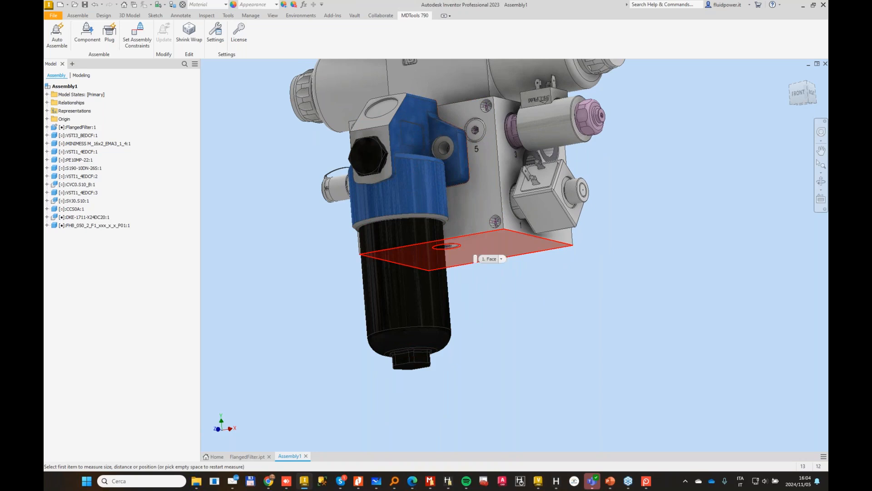
{"action": "middle_click_drag", "start_coordinate": [471, 253], "coordinate": [593, 295], "text": "shift"}
{"action": "scroll", "coordinate": [453, 298], "scroll_direction": "up", "scroll_amount": 2}
{"action": "middle_click_drag", "start_coordinate": [581, 231], "coordinate": [474, 269], "text": "shift"}
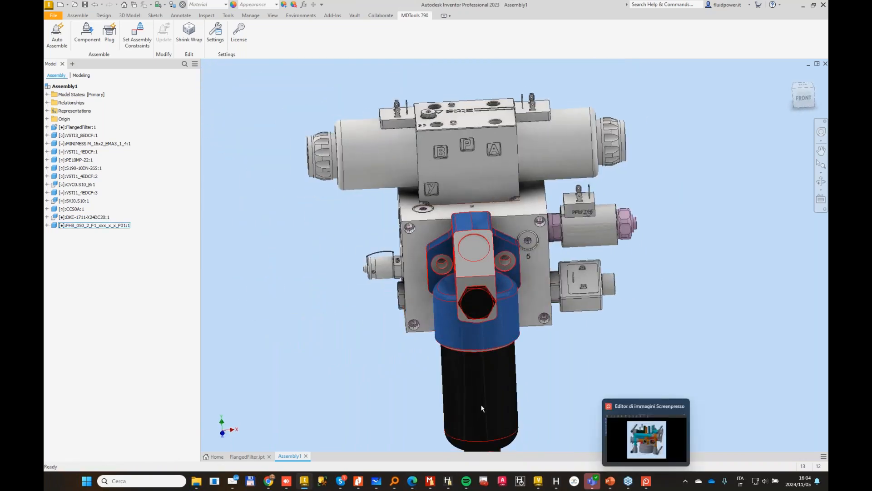
Step: Switch to Microsoft Whiteboard and examine the FHB050 filter's dimension drawing, including its ports, mounting holes and maintenance clearance
{"action": "mouse_move", "coordinate": [363, 485]}
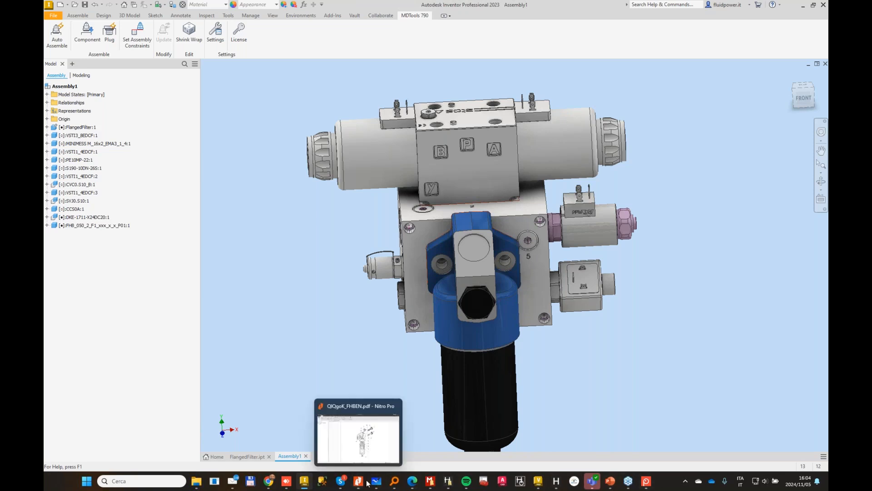
{"action": "left_click", "coordinate": [377, 481]}
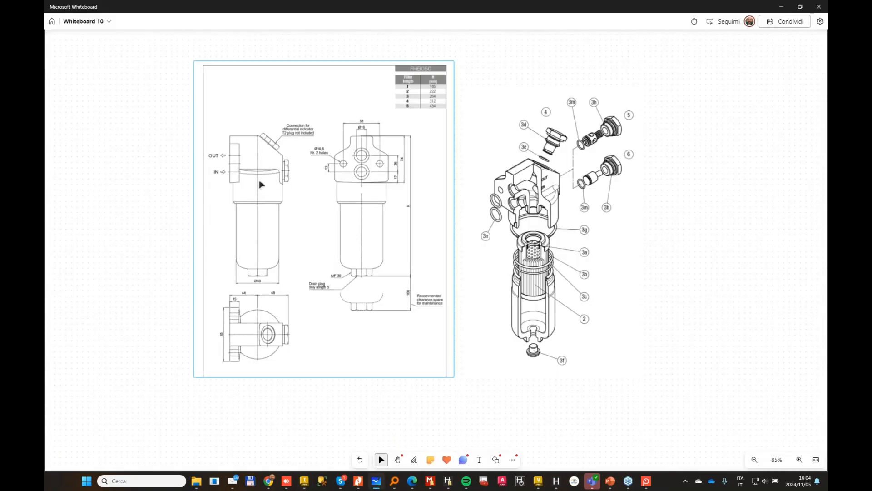
{"action": "scroll", "coordinate": [261, 184], "scroll_direction": "up", "scroll_amount": 5, "text": "ctrl"}
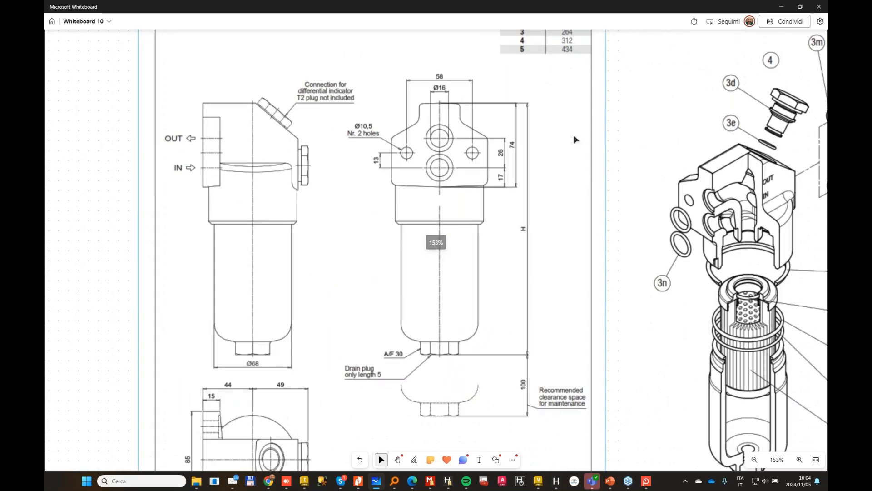
{"action": "scroll", "coordinate": [541, 103], "scroll_direction": "down", "scroll_amount": 2, "text": "ctrl"}
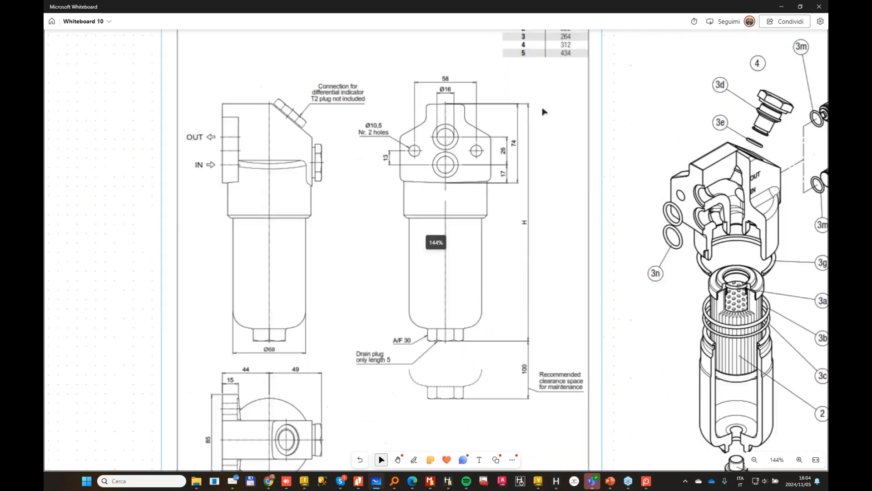
{"action": "scroll", "coordinate": [580, 163], "scroll_direction": "down", "scroll_amount": 2, "text": "ctrl"}
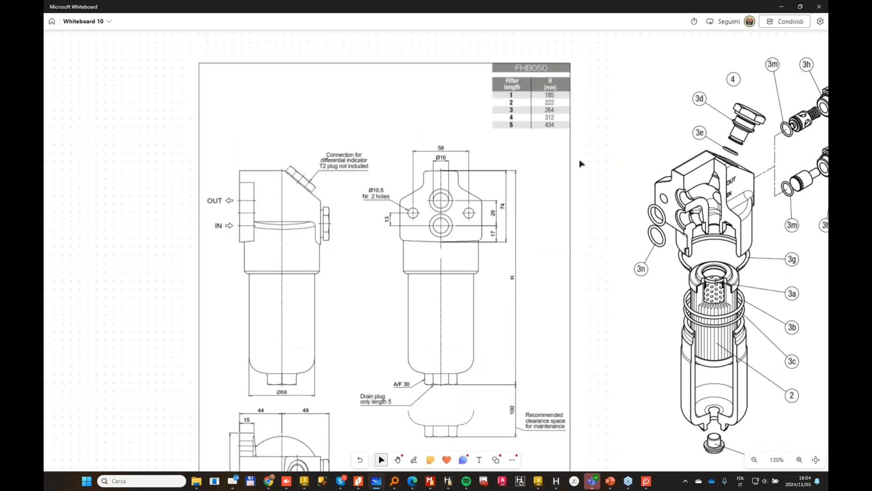
Step: Move the exploded filter illustration closer to the FHB050 dimension drawing so its part callouts fit in view
{"action": "left_click", "coordinate": [580, 163]}
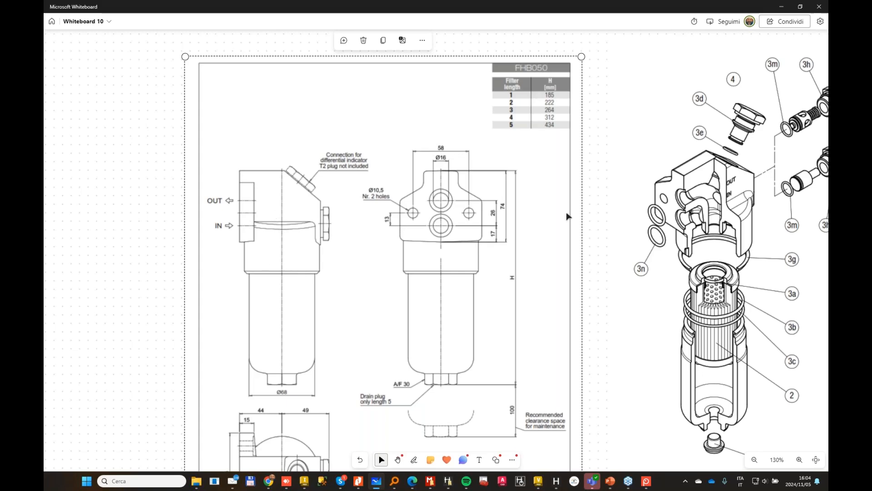
{"action": "left_click_drag", "start_coordinate": [796, 295], "coordinate": [754, 292]}
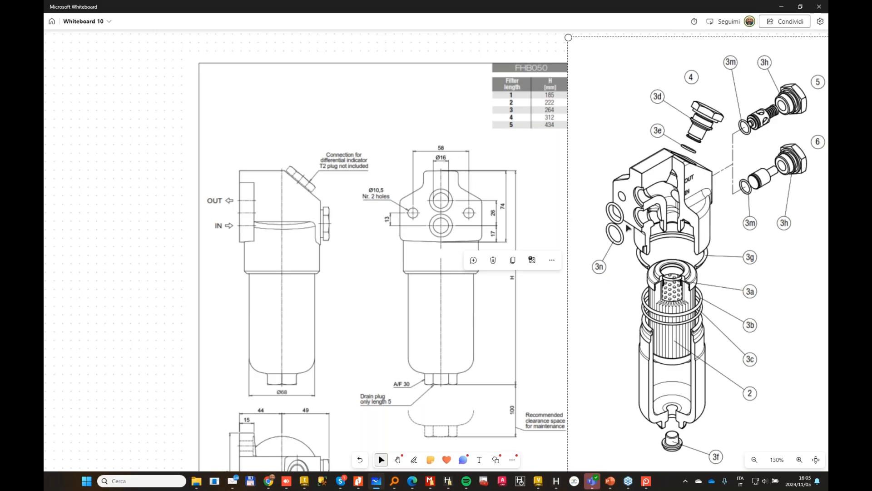
{"action": "left_click", "coordinate": [112, 157]}
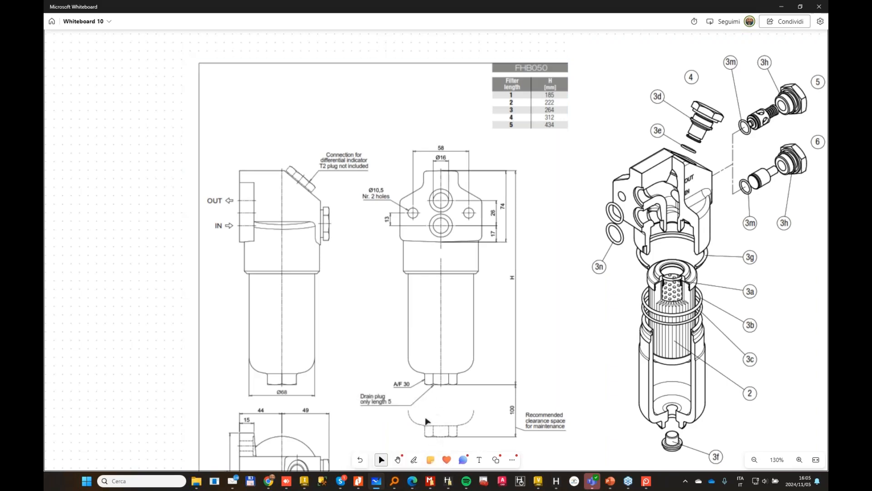
Step: Draw a black freehand flow path from the filter's lower inlet port down and around the filter element
{"action": "left_click", "coordinate": [413, 460]}
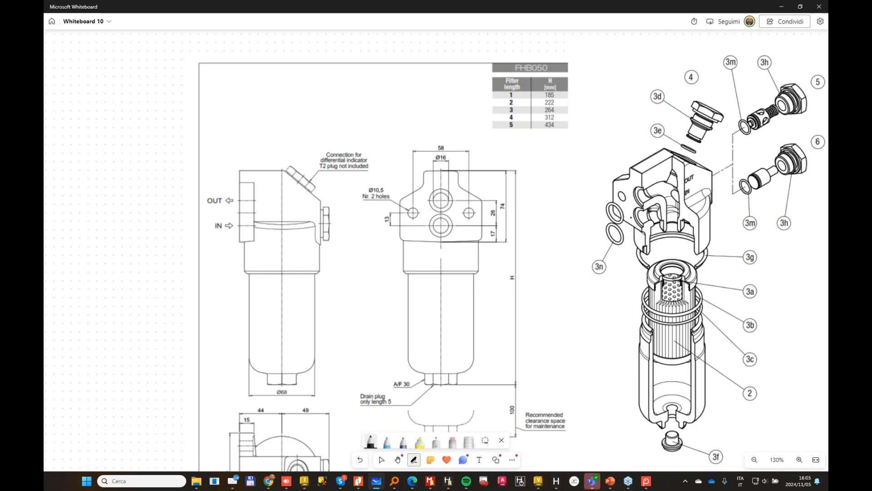
{"action": "mouse_move", "coordinate": [620, 237]}
{"action": "left_mouse_down"}
{"action": "mouse_move", "coordinate": [642, 220]}
{"action": "mouse_move", "coordinate": [655, 304]}
{"action": "mouse_move", "coordinate": [693, 327]}
{"action": "mouse_move", "coordinate": [643, 318]}
{"action": "left_mouse_up"}
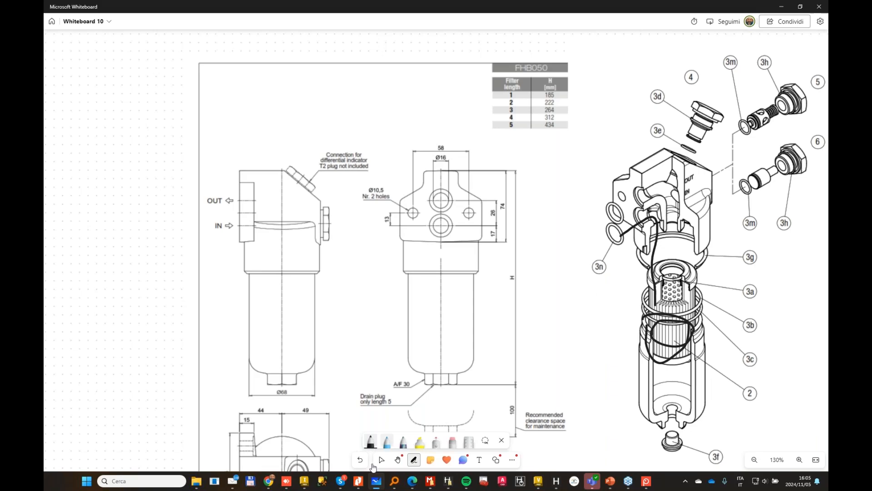
Step: Draw a red flow path from the filter element out through the upper port with an arrowhead, plus a red inlet arrow labelled IN
{"action": "left_click", "coordinate": [371, 441]}
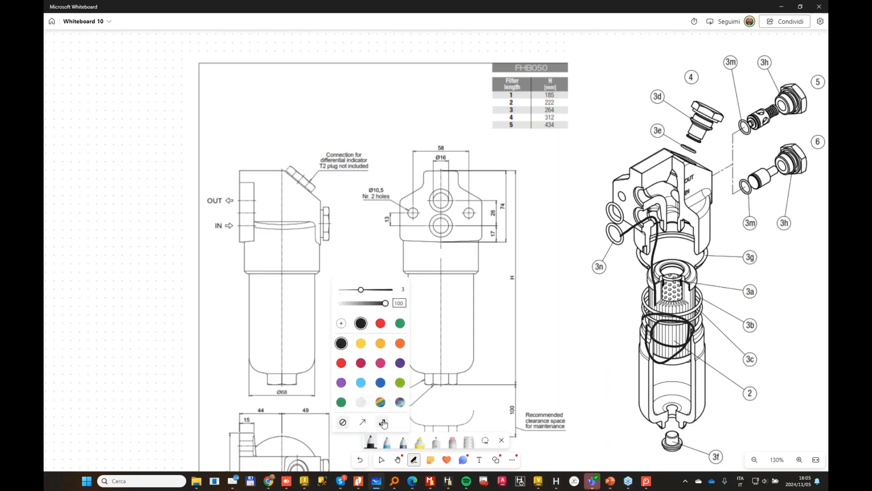
{"action": "left_click", "coordinate": [339, 362]}
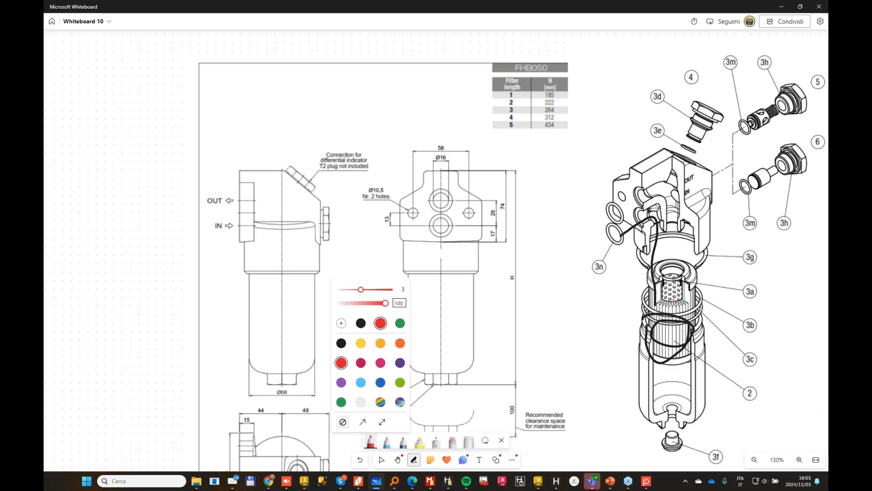
{"action": "mouse_move", "coordinate": [682, 300]}
{"action": "left_mouse_down"}
{"action": "mouse_move", "coordinate": [667, 187]}
{"action": "mouse_move", "coordinate": [586, 205]}
{"action": "mouse_move", "coordinate": [592, 219]}
{"action": "left_mouse_up"}
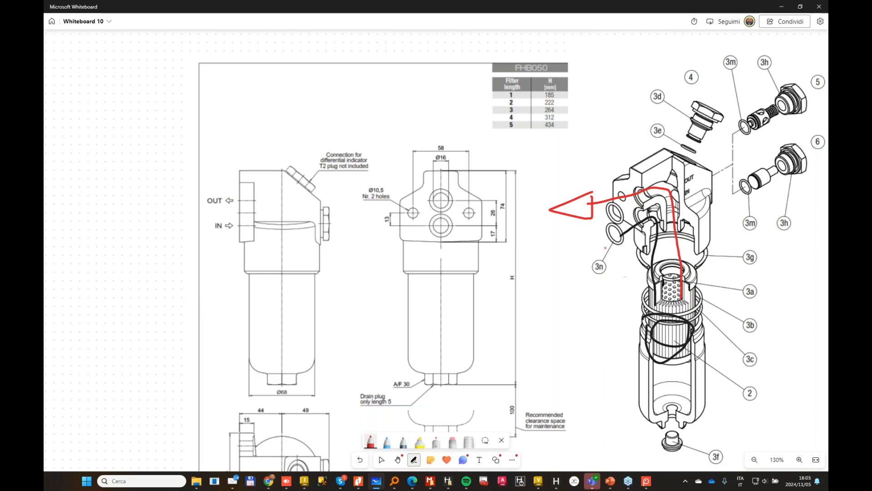
{"action": "mouse_move", "coordinate": [546, 281]}
{"action": "left_mouse_down"}
{"action": "mouse_move", "coordinate": [586, 250]}
{"action": "mouse_move", "coordinate": [591, 266]}
{"action": "left_mouse_up"}
{"action": "mouse_move", "coordinate": [562, 287]}
{"action": "left_mouse_down"}
{"action": "mouse_move", "coordinate": [563, 295]}
{"action": "mouse_move", "coordinate": [597, 282]}
{"action": "left_mouse_up"}
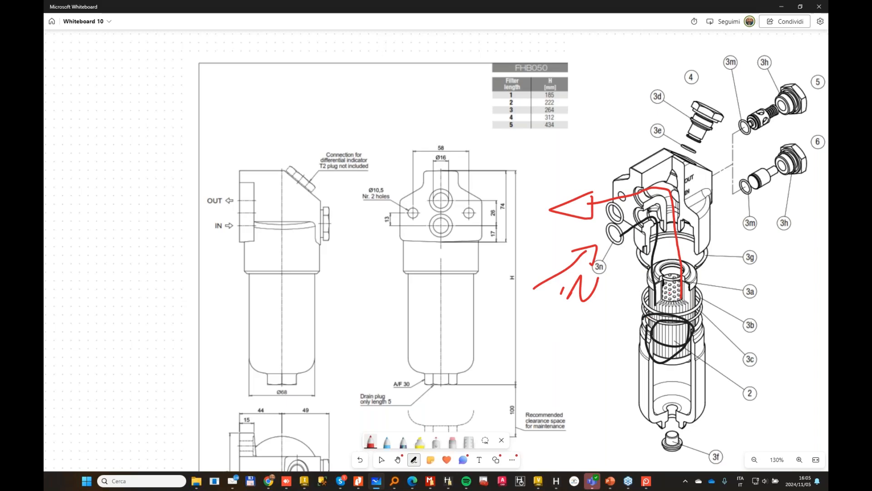
Step: Draw a second red flow line from the filter element out through the upper port and circle the filter head in red
{"action": "left_click_drag", "start_coordinate": [671, 295], "coordinate": [676, 227]}
{"action": "left_click_drag", "start_coordinate": [659, 195], "coordinate": [595, 208]}
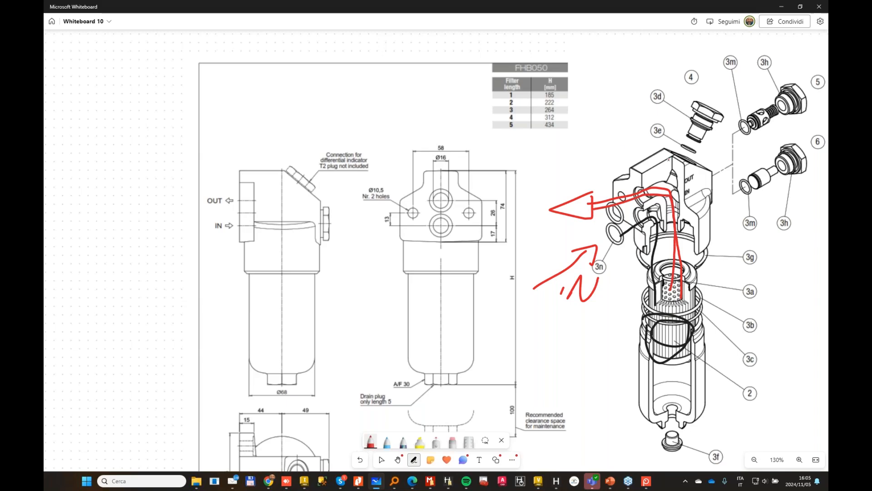
{"action": "mouse_move", "coordinate": [632, 141]}
{"action": "left_mouse_down"}
{"action": "mouse_move", "coordinate": [611, 174]}
{"action": "mouse_move", "coordinate": [641, 250]}
{"action": "mouse_move", "coordinate": [686, 145]}
{"action": "mouse_move", "coordinate": [641, 148]}
{"action": "left_mouse_up"}
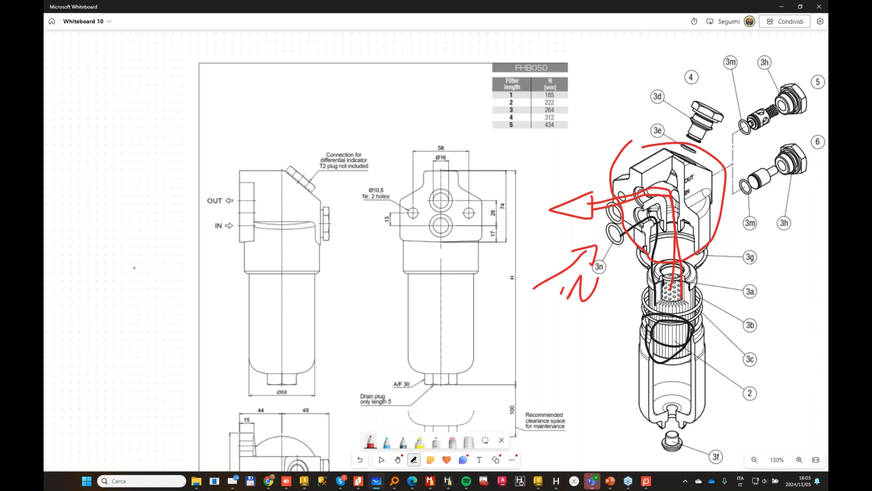
{"action": "key", "text": "Escape"}
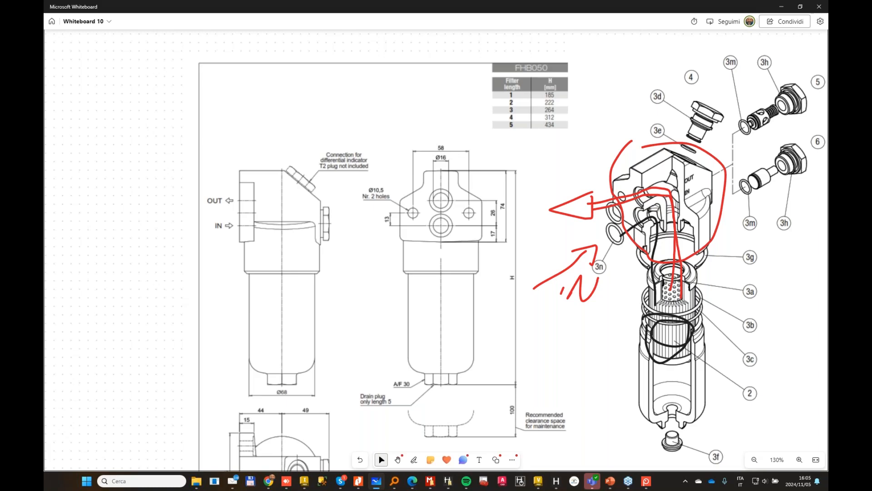
Step: Switch to Nitro Pro and find the HPB050 cavity dimension drawing on page 507 of the HPB catalogue
{"action": "key", "text": "alt+Tab"}
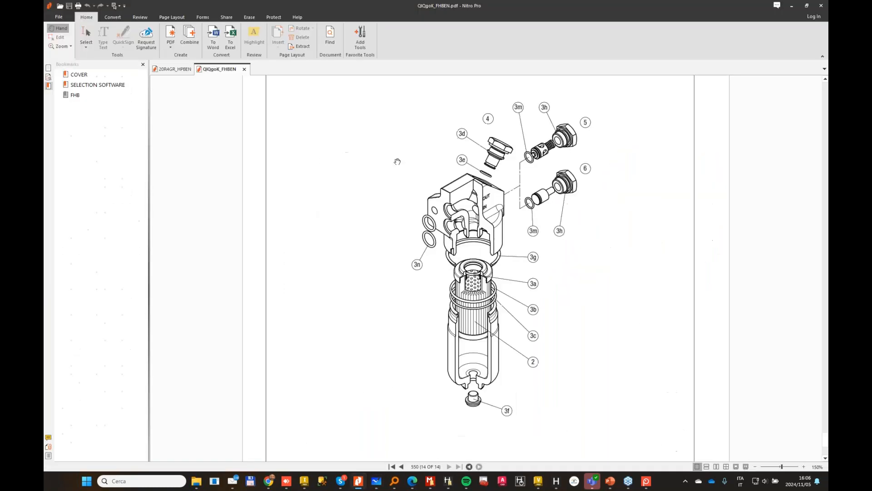
{"action": "left_click", "coordinate": [172, 70]}
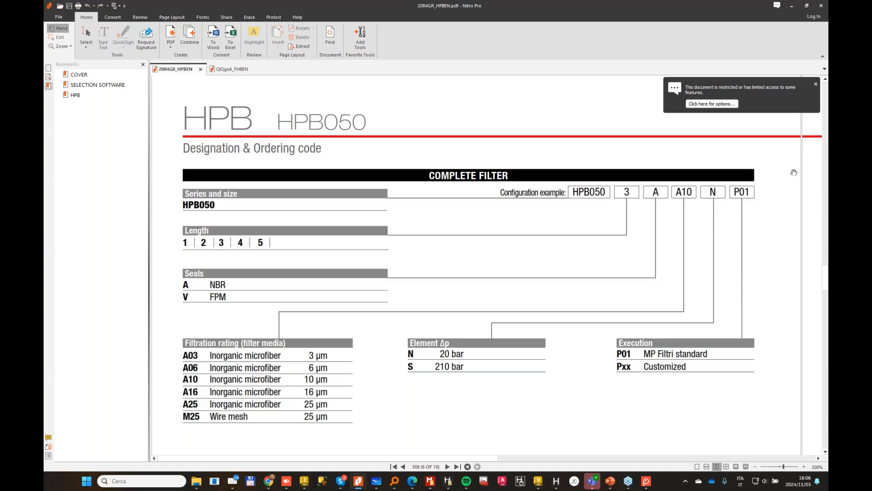
{"action": "scroll", "coordinate": [773, 293], "scroll_direction": "down", "scroll_amount": 3}
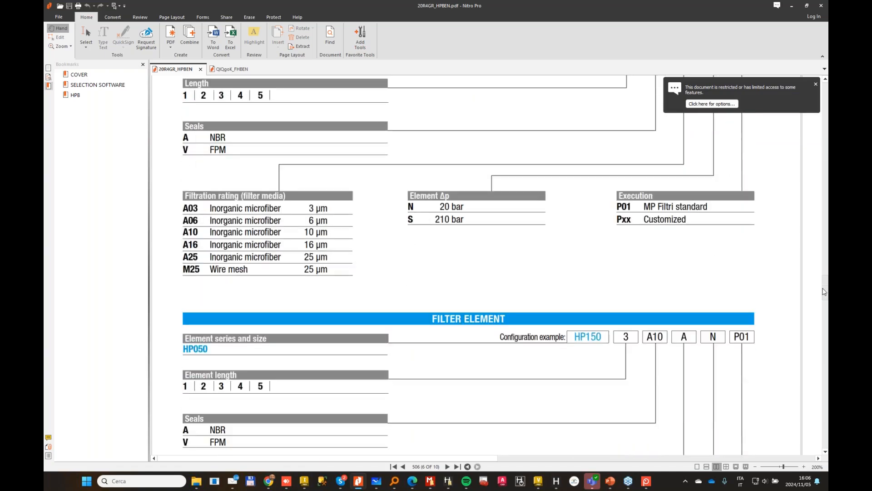
{"action": "left_click_drag", "start_coordinate": [824, 294], "coordinate": [824, 295]}
{"action": "scroll", "coordinate": [722, 304], "scroll_direction": "down", "scroll_amount": 5}
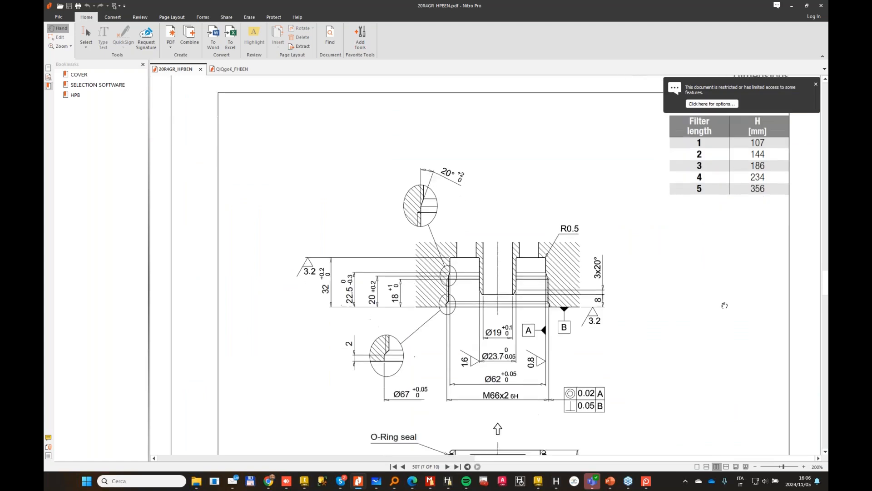
{"action": "scroll", "coordinate": [720, 305], "scroll_direction": "down", "scroll_amount": 3, "text": "ctrl"}
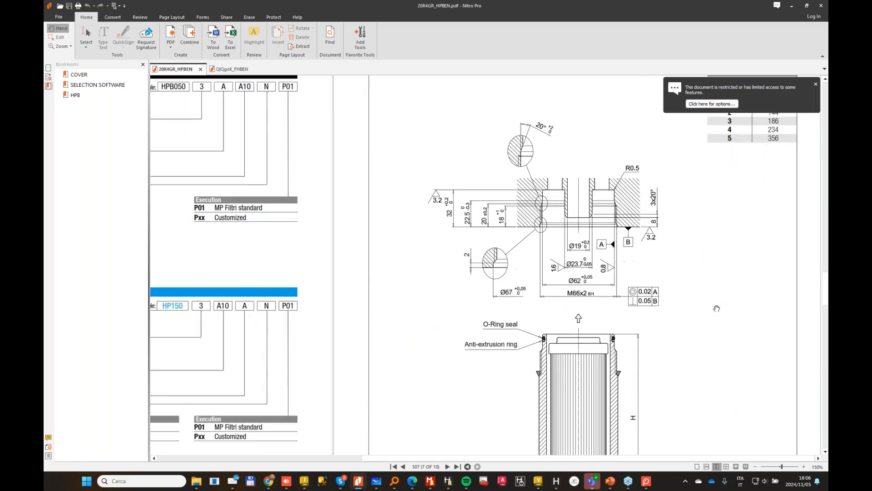
{"action": "left_click", "coordinate": [816, 84]}
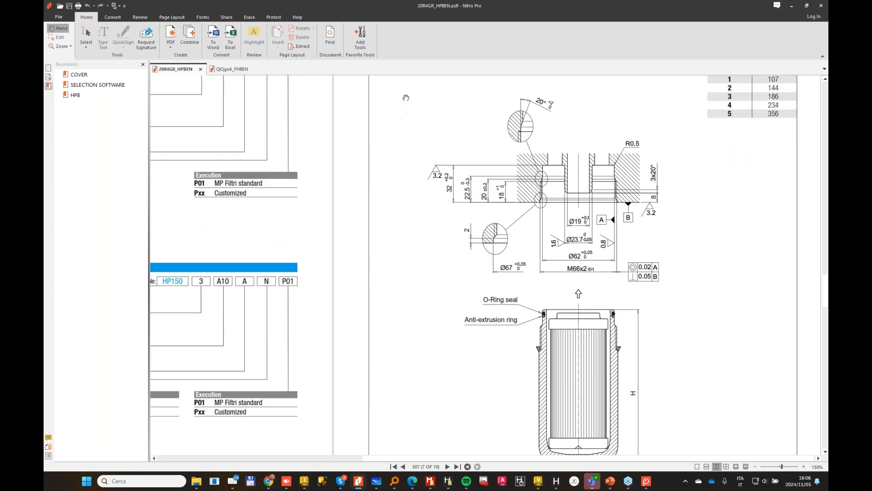
Step: Capture the HPB050 cavity and filter element drawing as a screen region with Screenpresso and copy the image
{"action": "key", "text": "Print"}
{"action": "mouse_move", "coordinate": [413, 87]}
{"action": "left_mouse_down"}
{"action": "mouse_move", "coordinate": [677, 462]}
{"action": "mouse_move", "coordinate": [700, 458]}
{"action": "left_mouse_up"}
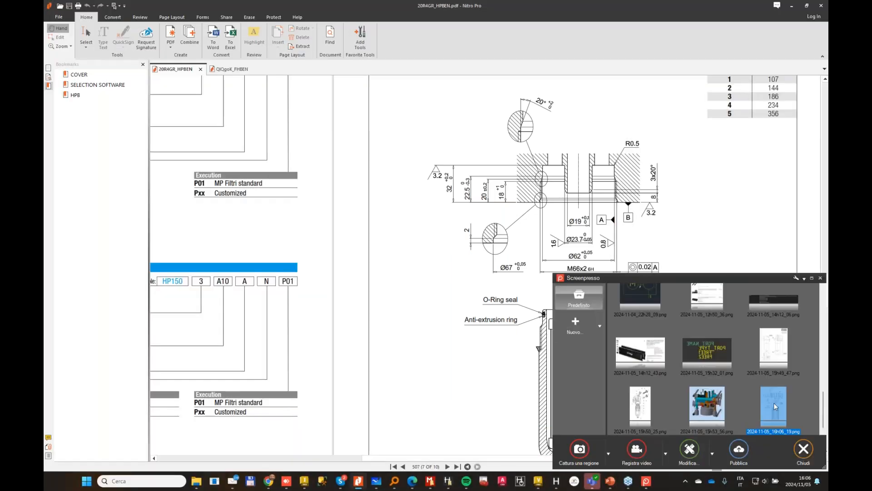
{"action": "right_click", "coordinate": [775, 406]}
{"action": "left_click", "coordinate": [759, 378]}
Step: Switch to Microsoft Whiteboard, paste the captured HPB050 drawing and place it beside the exploded filter illustration
{"action": "left_click", "coordinate": [377, 482]}
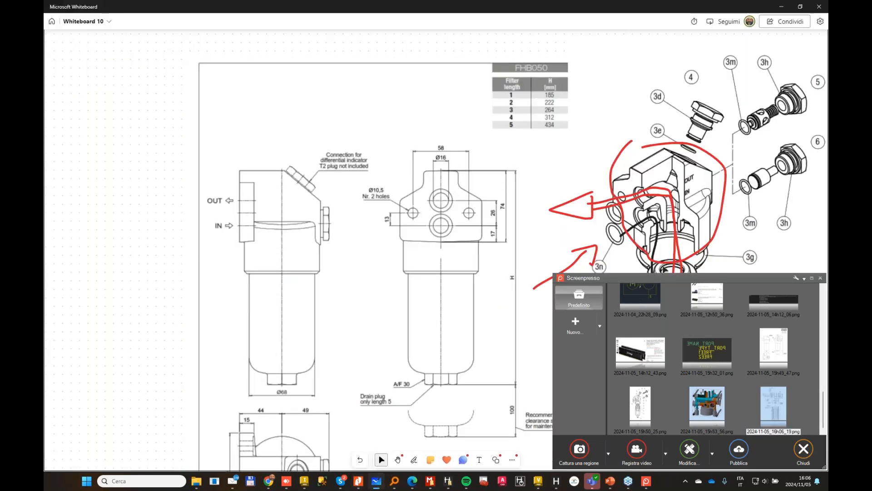
{"action": "key", "text": "ctrl+v"}
{"action": "left_click", "coordinate": [821, 278]}
{"action": "left_click_drag", "start_coordinate": [456, 197], "coordinate": [583, 162]}
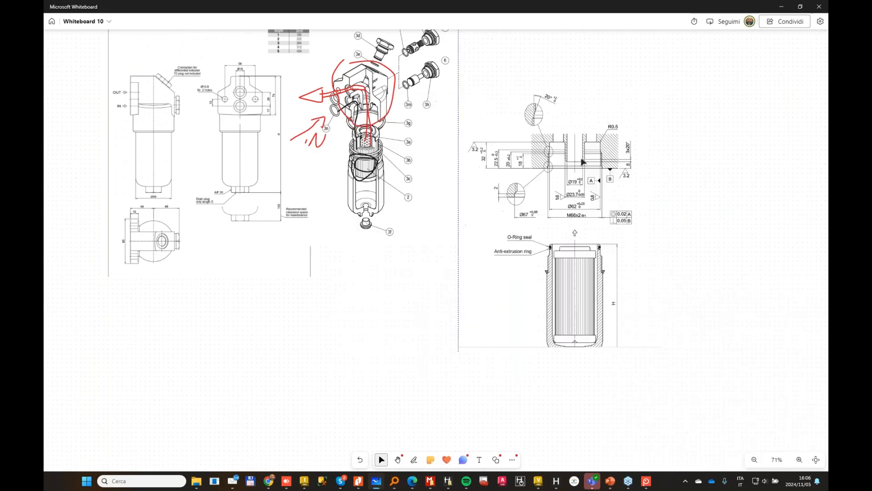
{"action": "scroll", "coordinate": [583, 162], "scroll_direction": "up", "scroll_amount": 5, "text": "ctrl"}
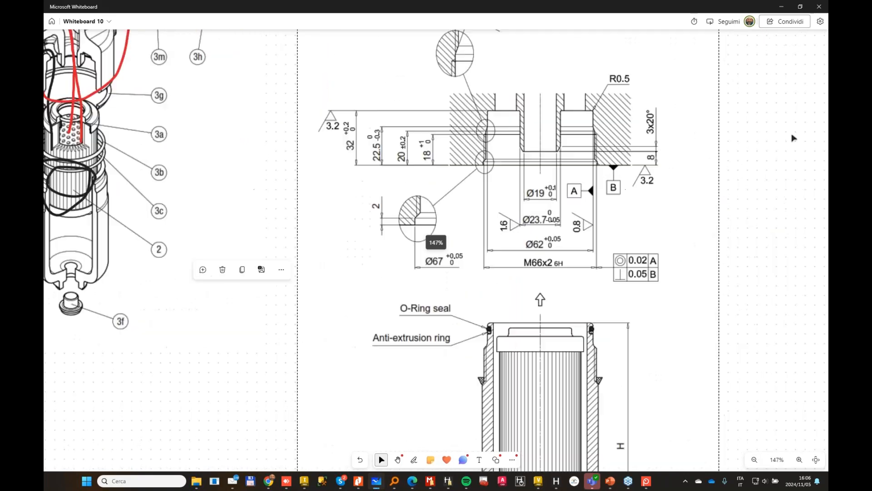
{"action": "left_click", "coordinate": [794, 138]}
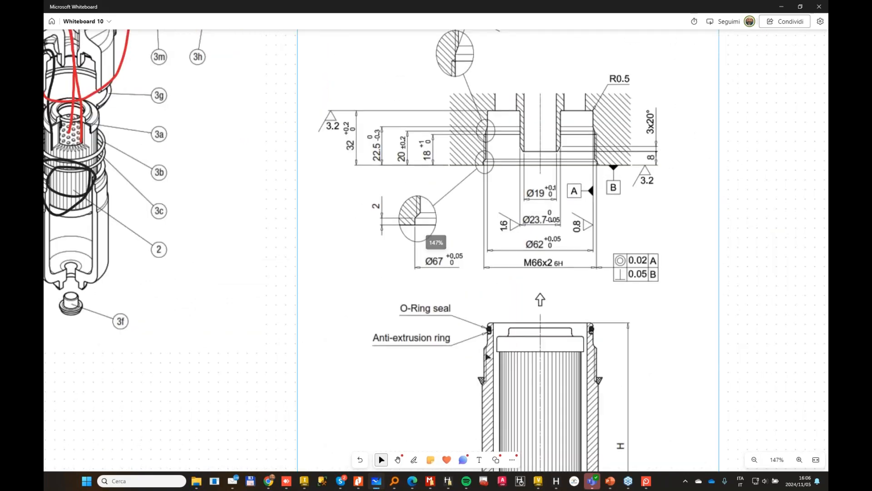
Step: Mark the inside of the HPB050 filter element and both bowl walls with red freehand strokes
{"action": "left_click", "coordinate": [413, 460]}
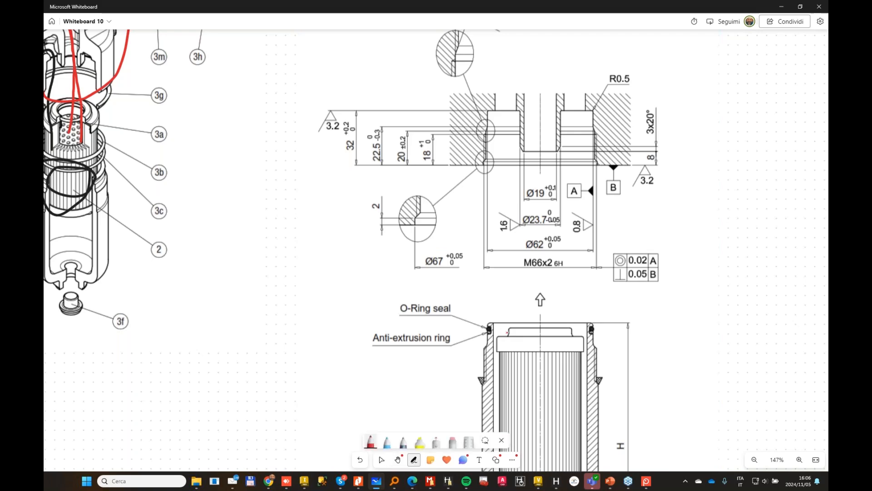
{"action": "mouse_move", "coordinate": [515, 331]}
{"action": "left_mouse_down"}
{"action": "mouse_move", "coordinate": [507, 351]}
{"action": "mouse_move", "coordinate": [556, 389]}
{"action": "mouse_move", "coordinate": [568, 329]}
{"action": "mouse_move", "coordinate": [590, 446]}
{"action": "left_mouse_up"}
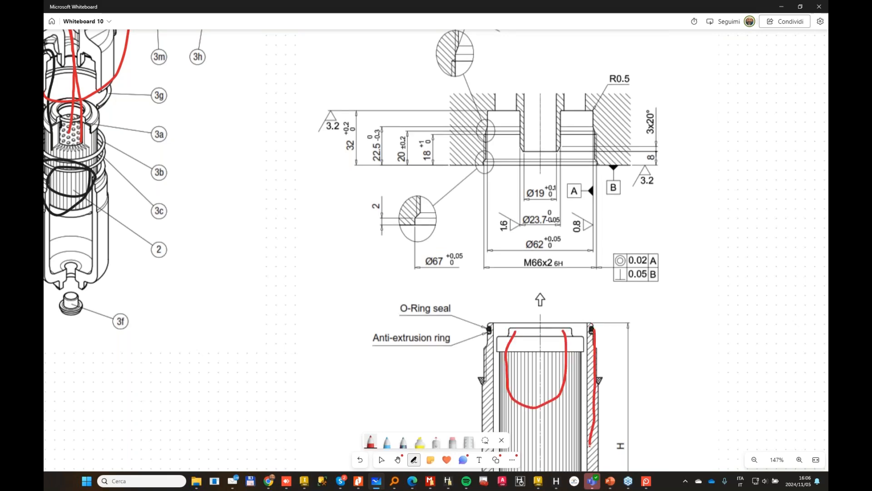
{"action": "left_click_drag", "start_coordinate": [489, 328], "coordinate": [483, 411]}
{"action": "left_click_drag", "start_coordinate": [521, 323], "coordinate": [518, 354]}
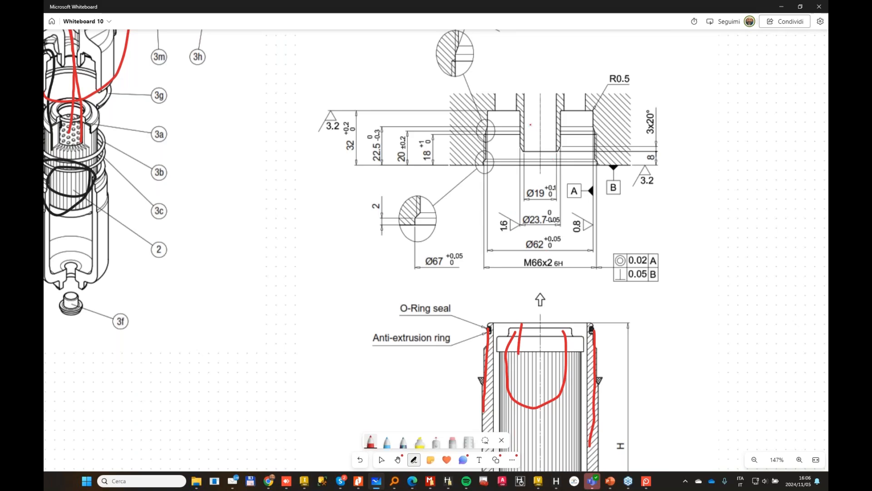
Step: Outline the annular recess of the cavity section in red on both sides of the central spigot
{"action": "mouse_move", "coordinate": [520, 112]}
{"action": "left_mouse_down"}
{"action": "mouse_move", "coordinate": [514, 171]}
{"action": "mouse_move", "coordinate": [494, 113]}
{"action": "mouse_move", "coordinate": [490, 193]}
{"action": "left_mouse_up"}
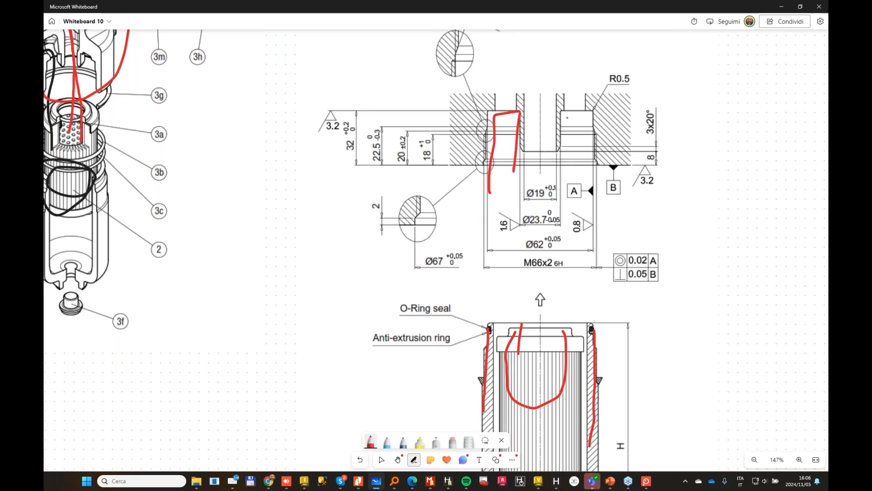
{"action": "left_click_drag", "start_coordinate": [578, 118], "coordinate": [576, 198]}
{"action": "left_click_drag", "start_coordinate": [564, 115], "coordinate": [558, 190]}
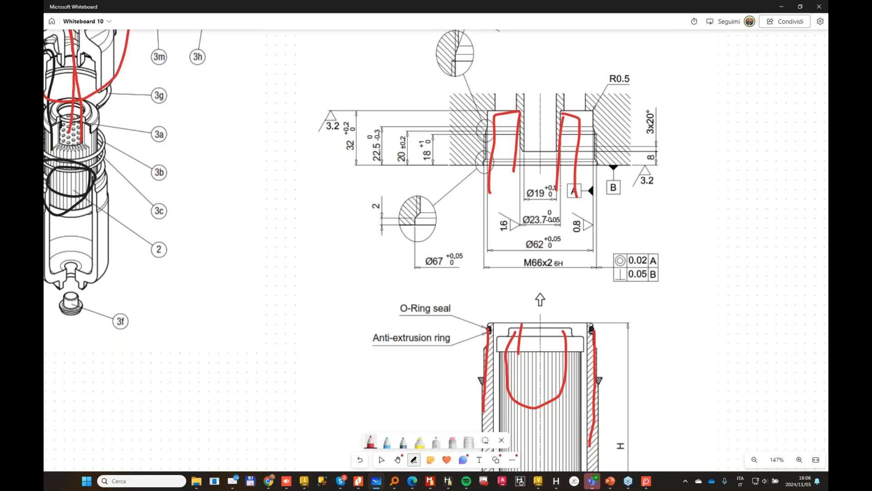
Step: Draw a red inlet arrow into the cavity's annular recess and a flow path looping down and up through the central bore
{"action": "mouse_move", "coordinate": [683, 88]}
{"action": "left_mouse_down"}
{"action": "mouse_move", "coordinate": [594, 75]}
{"action": "mouse_move", "coordinate": [577, 119]}
{"action": "mouse_move", "coordinate": [588, 96]}
{"action": "left_mouse_up"}
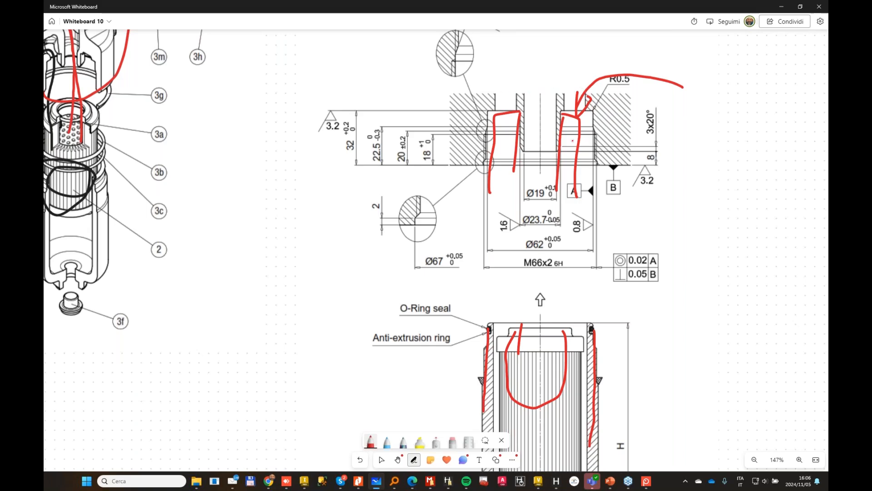
{"action": "mouse_move", "coordinate": [580, 133]}
{"action": "left_mouse_down"}
{"action": "mouse_move", "coordinate": [571, 246]}
{"action": "mouse_move", "coordinate": [535, 183]}
{"action": "mouse_move", "coordinate": [536, 86]}
{"action": "mouse_move", "coordinate": [531, 94]}
{"action": "mouse_move", "coordinate": [541, 95]}
{"action": "left_mouse_up"}
{"action": "key", "text": "Escape"}
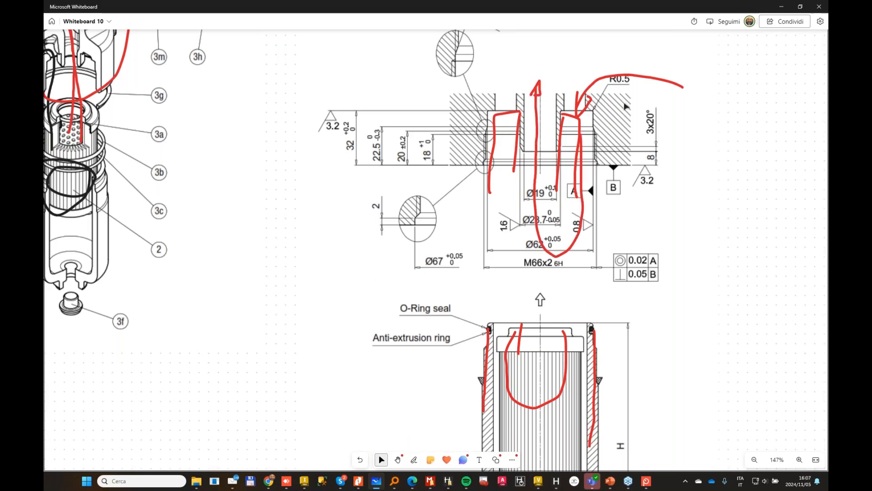
Step: Move the red outlines and flow arrows off the cavity section to uncover its central spigot
{"action": "left_click", "coordinate": [584, 119]}
{"action": "left_click_drag", "start_coordinate": [584, 119], "coordinate": [713, 149]}
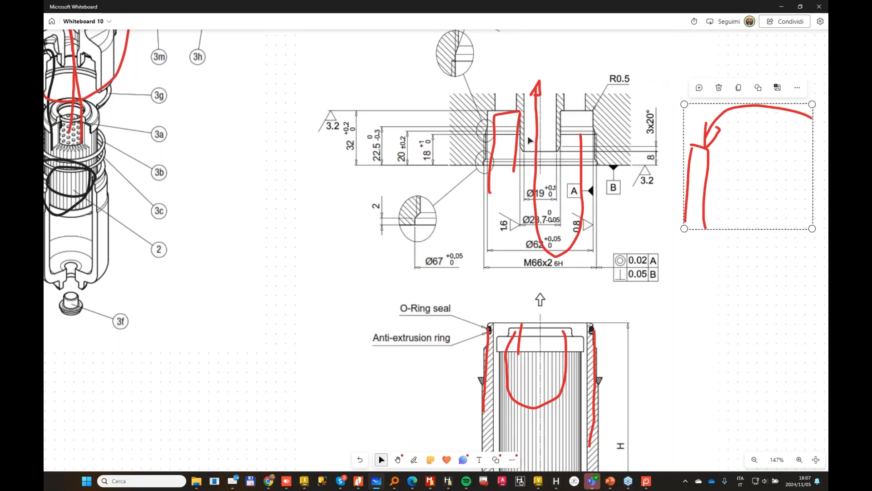
{"action": "left_click_drag", "start_coordinate": [518, 127], "coordinate": [448, 135]}
{"action": "left_click_drag", "start_coordinate": [538, 119], "coordinate": [692, 217]}
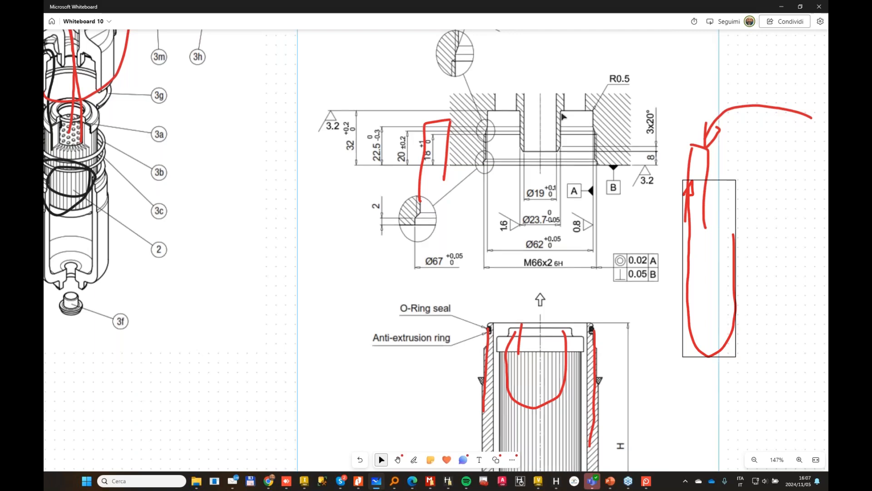
Step: Trace the central spigot of the HPB050 cavity section in blue
{"action": "left_click", "coordinate": [415, 460]}
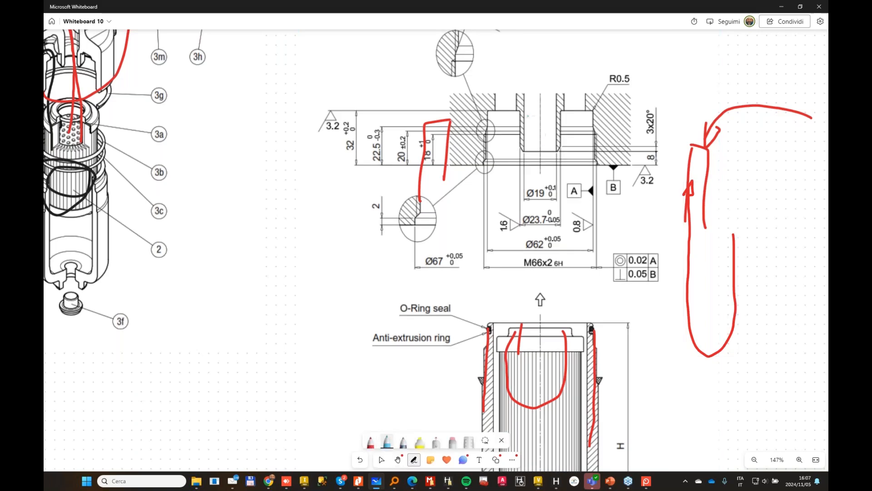
{"action": "mouse_move", "coordinate": [522, 111]}
{"action": "left_mouse_down"}
{"action": "mouse_move", "coordinate": [523, 148]}
{"action": "mouse_move", "coordinate": [561, 138]}
{"action": "mouse_move", "coordinate": [558, 149]}
{"action": "left_mouse_up"}
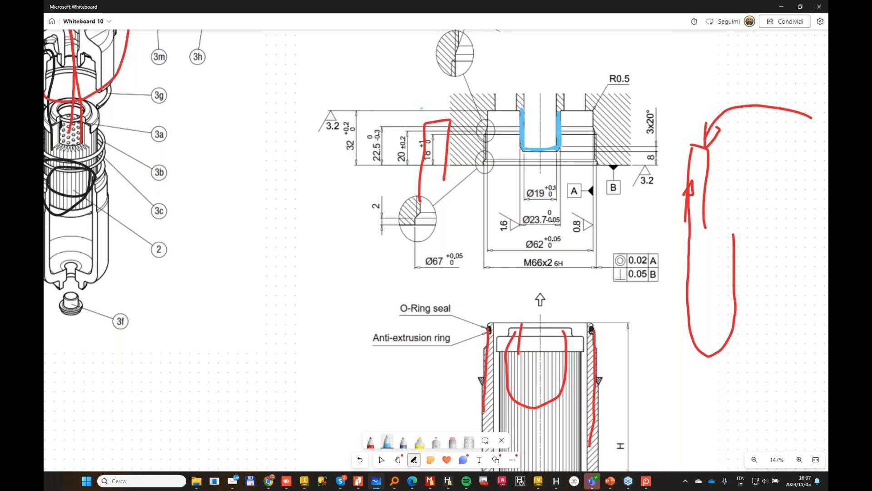
{"action": "left_click", "coordinate": [382, 459]}
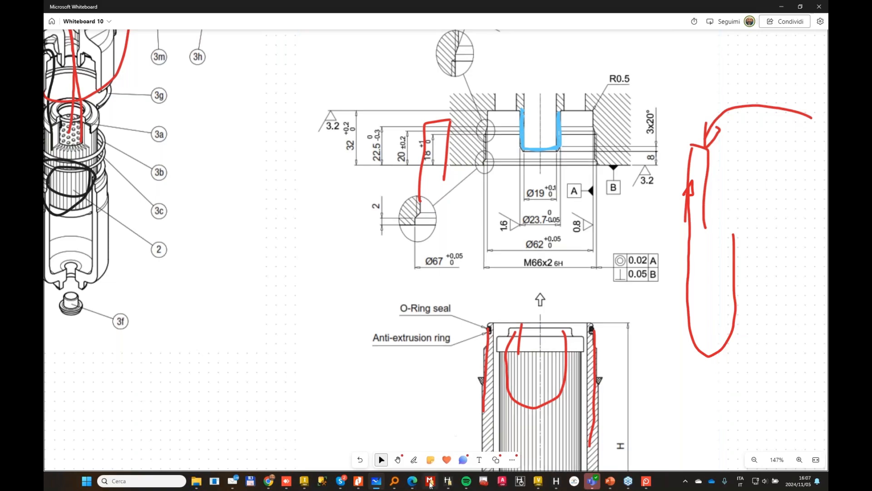
Step: Switch to MDTools Library Manager, maximize it and check the primary cavity type of the HPB050 interface pattern
{"action": "mouse_move", "coordinate": [429, 481]}
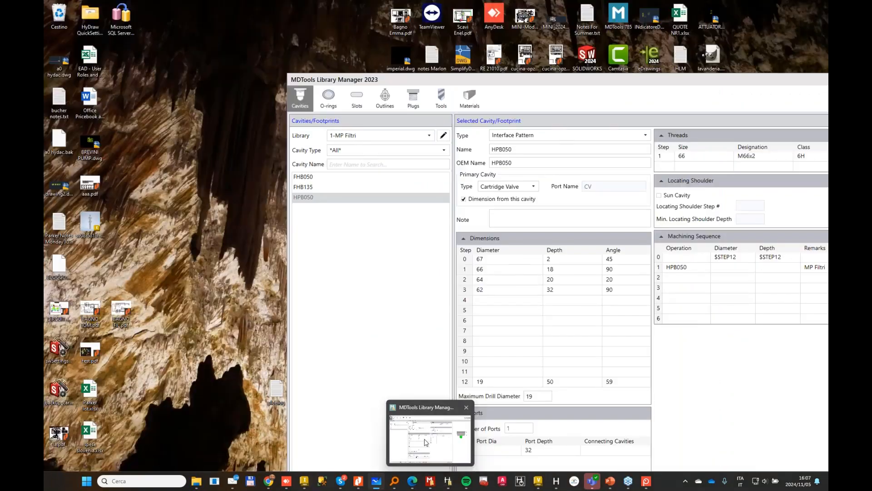
{"action": "left_click", "coordinate": [427, 440]}
{"action": "double_click", "coordinate": [559, 53]}
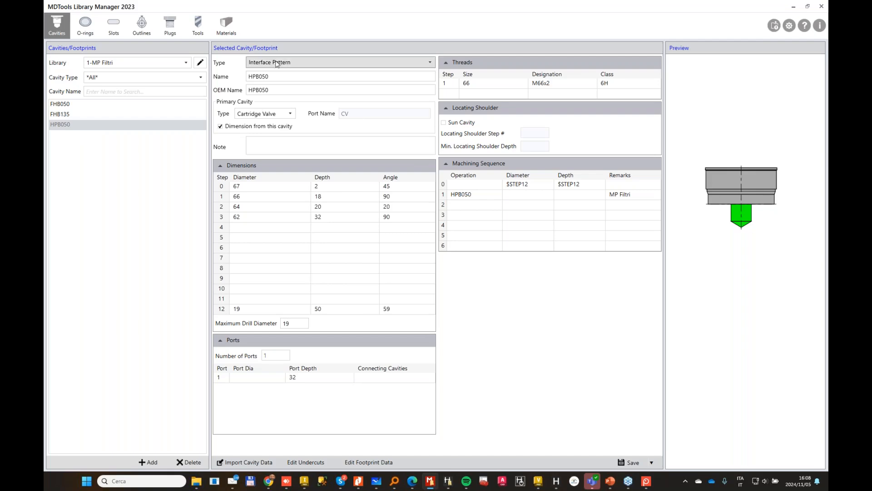
{"action": "left_click", "coordinate": [249, 114]}
{"action": "left_click", "coordinate": [248, 119]}
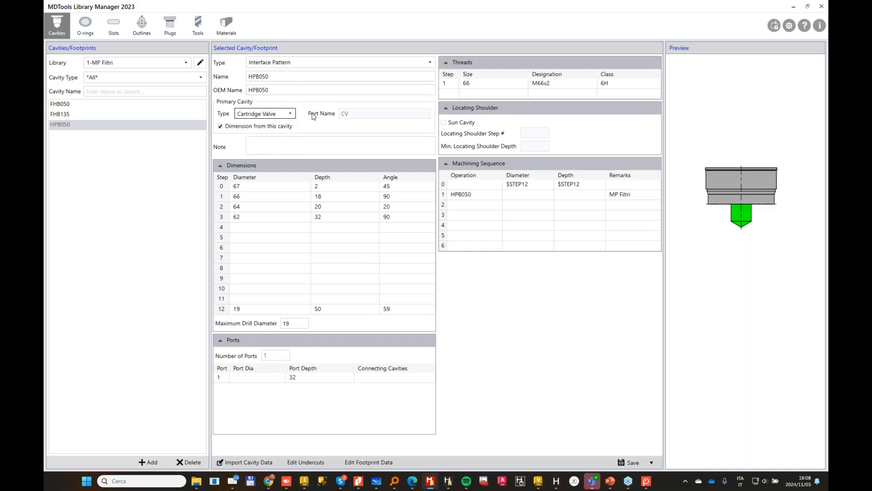
Step: Examine the HPB050 cavity's diameter and depth steps 0 to 3 in the preview, along with its port data
{"action": "left_click", "coordinate": [245, 187]}
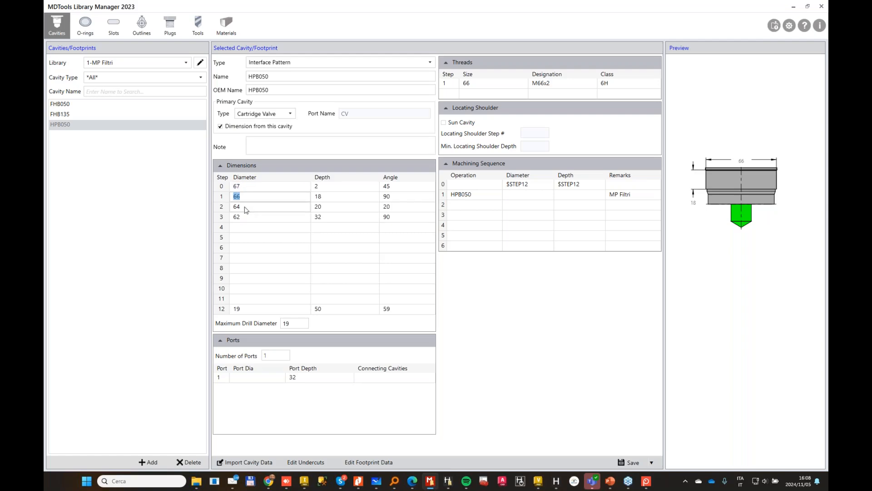
{"action": "key", "text": "Down"}
{"action": "key", "text": "Down"}
{"action": "key", "text": "Down"}
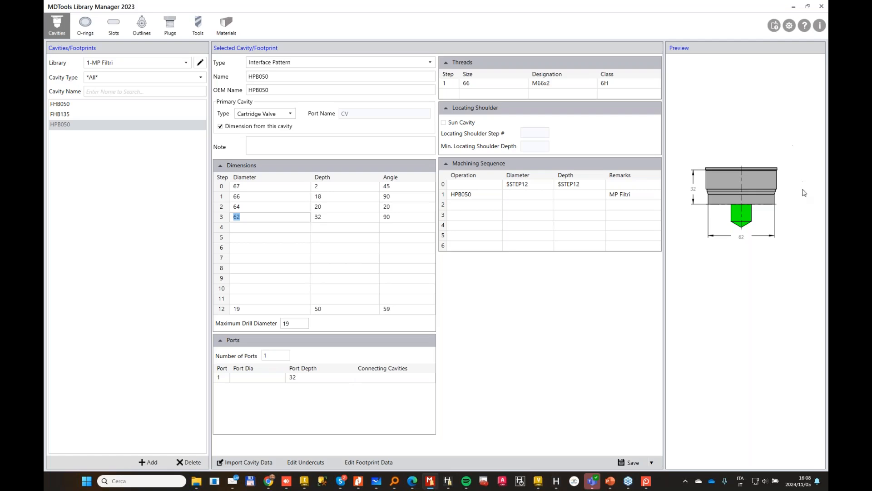
{"action": "left_click", "coordinate": [254, 377]}
{"action": "double_click", "coordinate": [276, 357]}
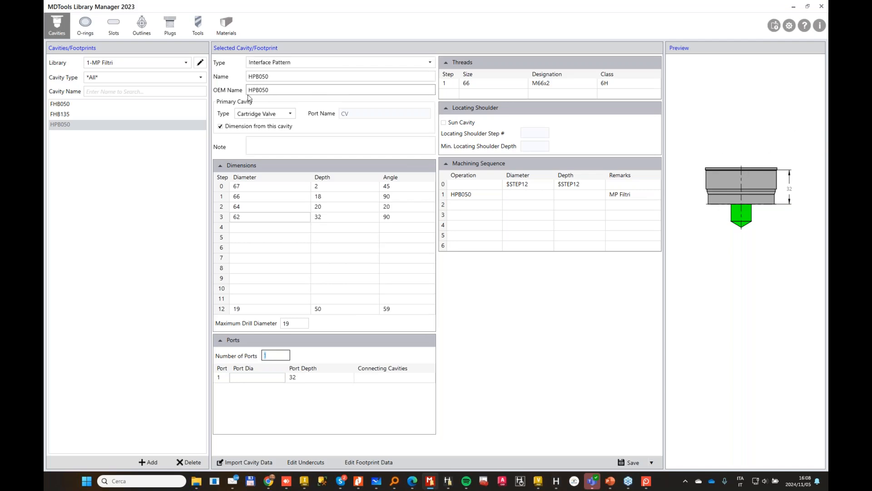
{"action": "left_click", "coordinate": [454, 235]}
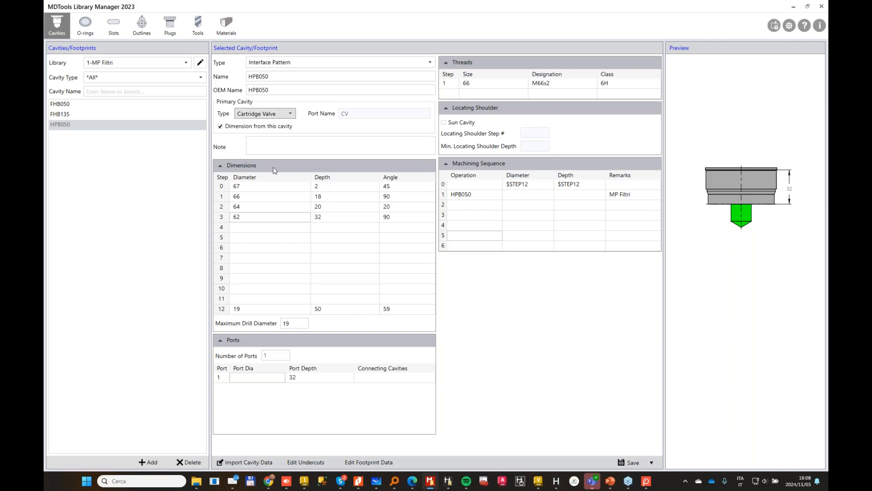
{"action": "left_click", "coordinate": [247, 217]}
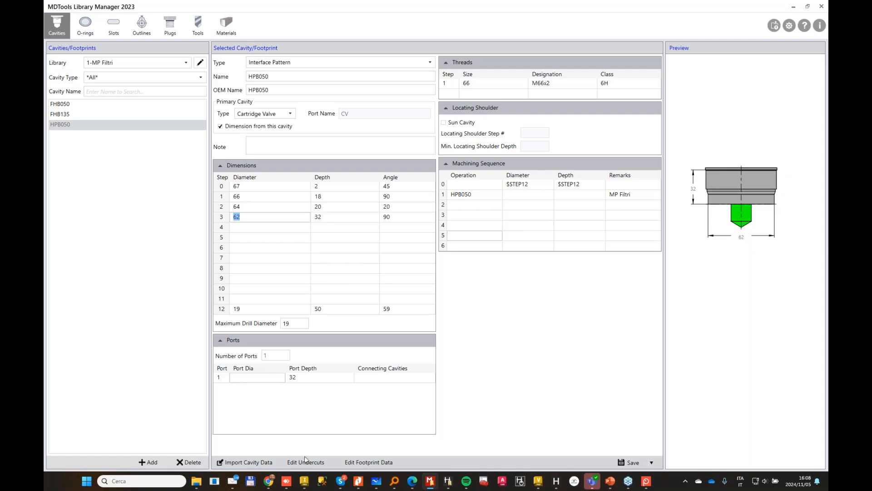
Step: Open the HPB050 footprint data and examine the IN1 drill hole's position and dimensions
{"action": "left_click", "coordinate": [365, 462]}
{"action": "left_click", "coordinate": [93, 109]}
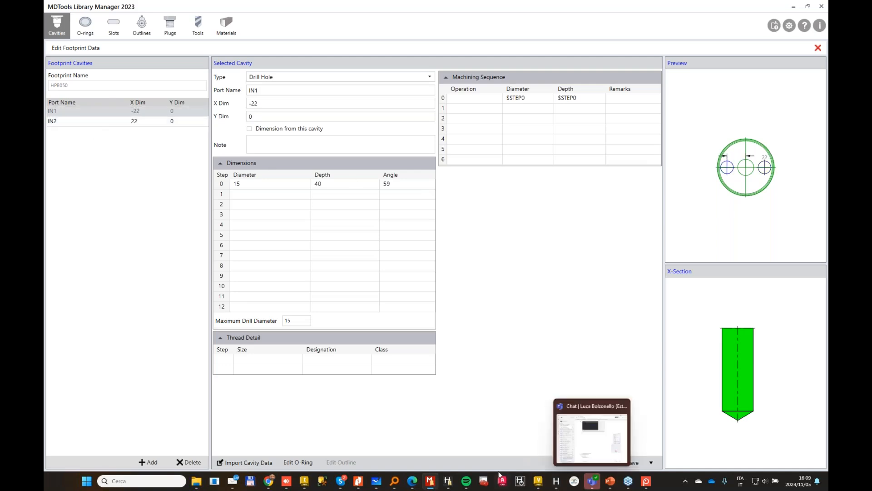
Step: Switch to Microsoft Whiteboard and mark the two passages beside the central spigot in blue, with blue flow lines leading into them
{"action": "mouse_move", "coordinate": [646, 485]}
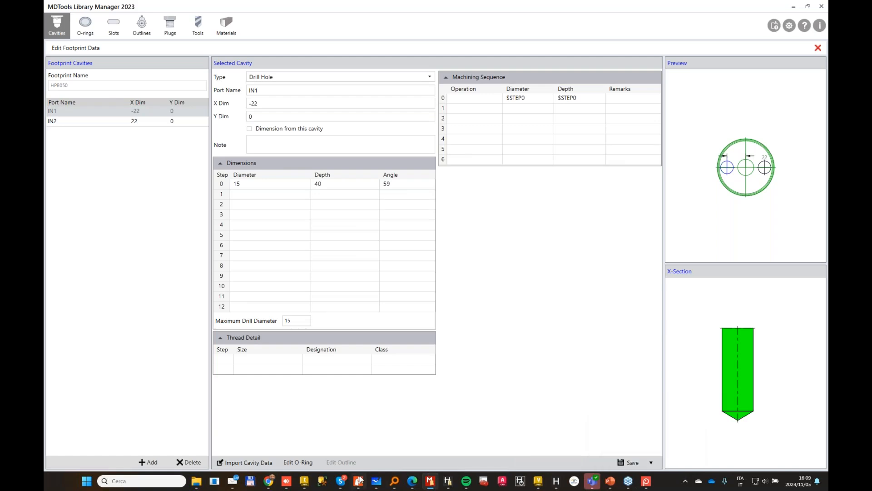
{"action": "mouse_move", "coordinate": [359, 481]}
{"action": "left_click", "coordinate": [385, 444]}
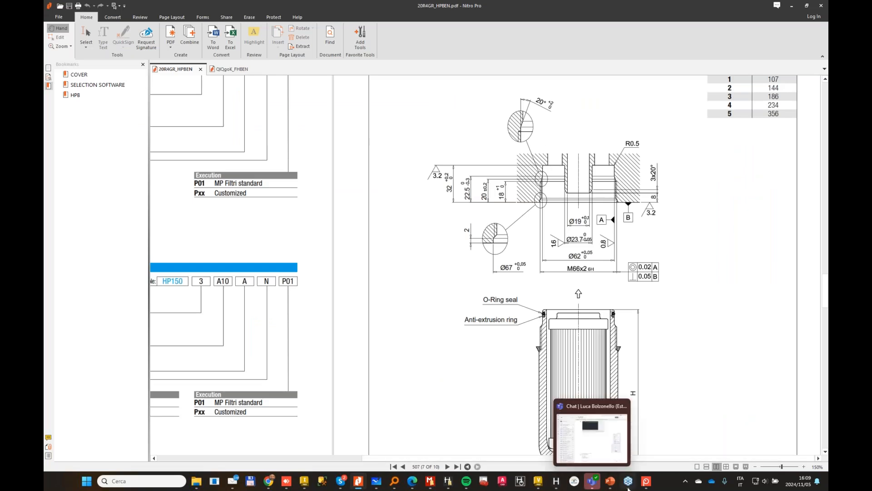
{"action": "left_click", "coordinate": [376, 480]}
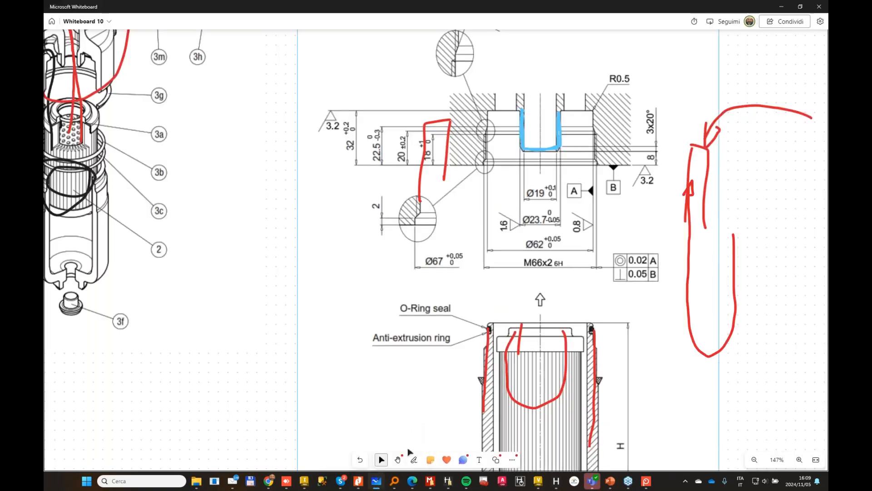
{"action": "left_click", "coordinate": [415, 460]}
{"action": "left_click_drag", "start_coordinate": [494, 105], "coordinate": [509, 110]}
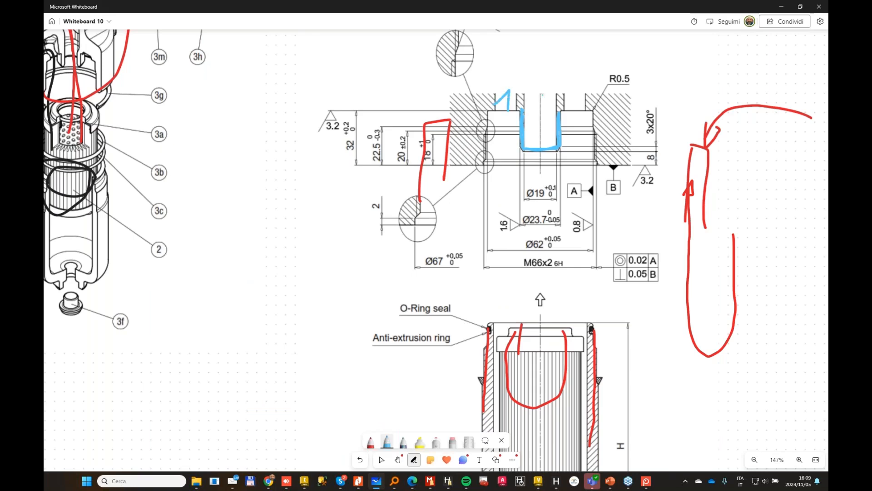
{"action": "left_click_drag", "start_coordinate": [581, 102], "coordinate": [578, 111]}
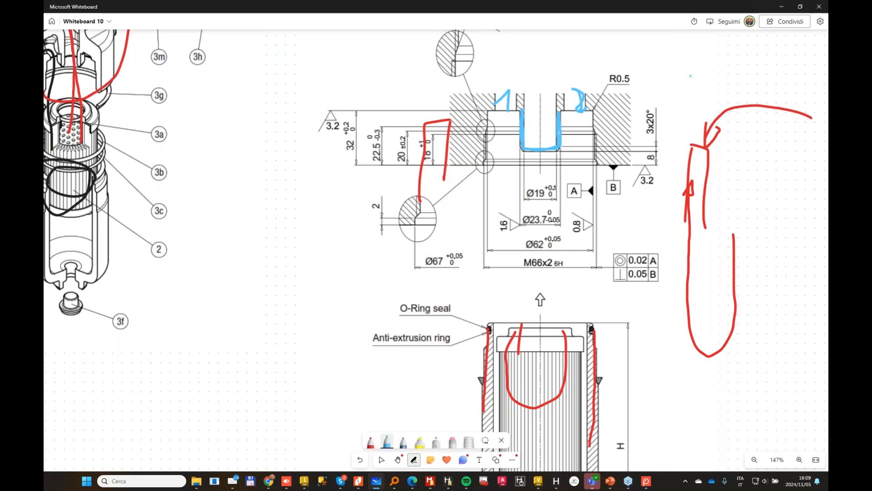
{"action": "mouse_move", "coordinate": [691, 75]}
{"action": "left_mouse_down"}
{"action": "mouse_move", "coordinate": [589, 76]}
{"action": "mouse_move", "coordinate": [572, 108]}
{"action": "left_mouse_up"}
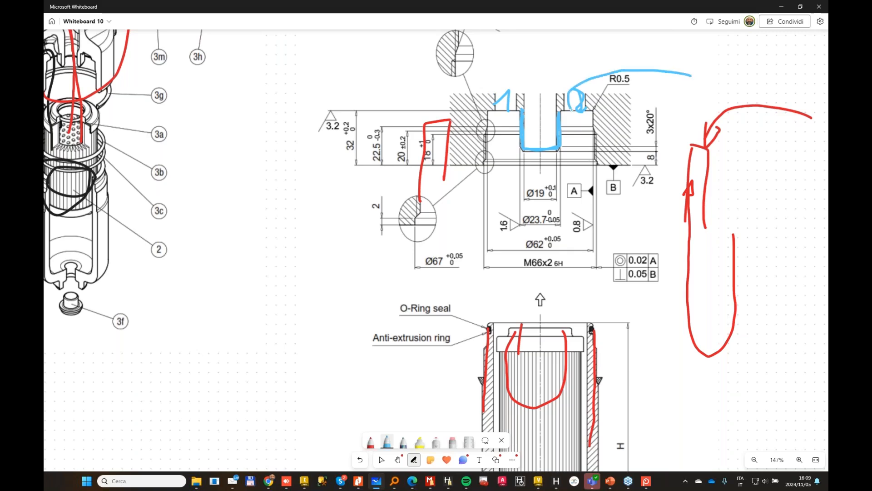
{"action": "mouse_move", "coordinate": [485, 74]}
{"action": "left_mouse_down"}
{"action": "mouse_move", "coordinate": [502, 86]}
{"action": "mouse_move", "coordinate": [503, 117]}
{"action": "left_mouse_up"}
Step: Outline the left-hand passage of the HPB050 section in orange and draw an orange outflow arrow up through the central spigot
{"action": "left_click", "coordinate": [387, 441]}
{"action": "left_click", "coordinate": [397, 343]}
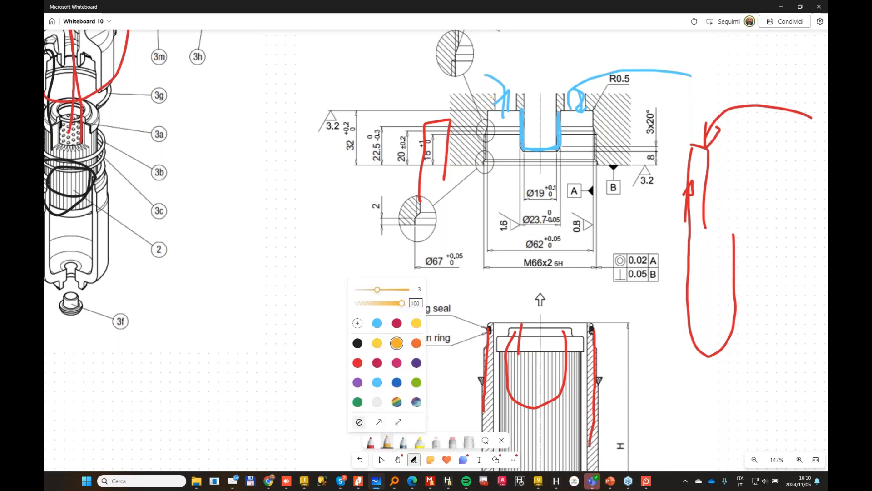
{"action": "mouse_move", "coordinate": [495, 80]}
{"action": "left_mouse_down"}
{"action": "mouse_move", "coordinate": [512, 124]}
{"action": "mouse_move", "coordinate": [504, 76]}
{"action": "mouse_move", "coordinate": [487, 69]}
{"action": "mouse_move", "coordinate": [502, 67]}
{"action": "left_mouse_up"}
{"action": "mouse_move", "coordinate": [543, 155]}
{"action": "left_mouse_down"}
{"action": "mouse_move", "coordinate": [545, 81]}
{"action": "mouse_move", "coordinate": [557, 60]}
{"action": "mouse_move", "coordinate": [550, 65]}
{"action": "left_mouse_up"}
{"action": "key", "text": "Escape"}
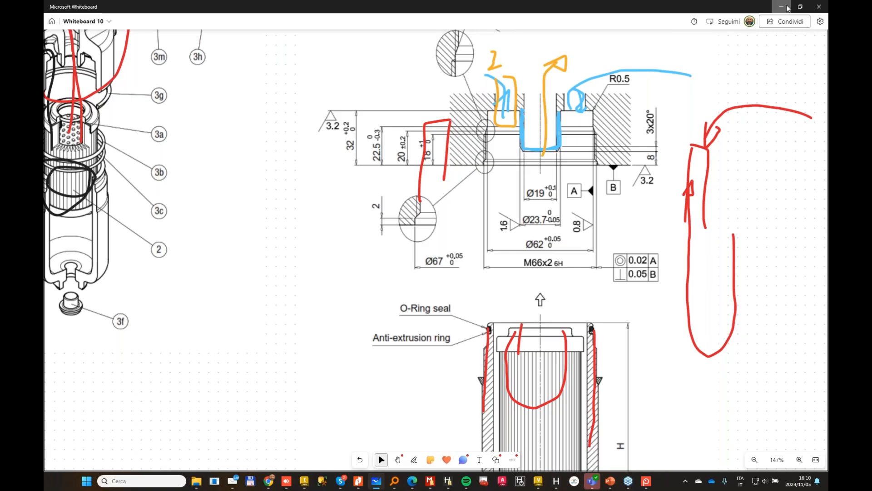
Step: Switch to MDTools Library Manager and compare the IN1 and IN2 drill holes of the HPB050 footprint
{"action": "left_click", "coordinate": [781, 6]}
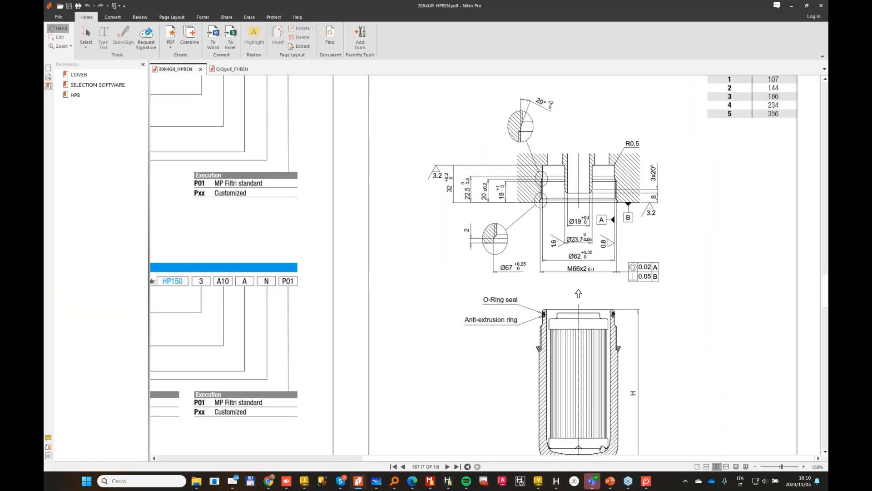
{"action": "left_click", "coordinate": [431, 480]}
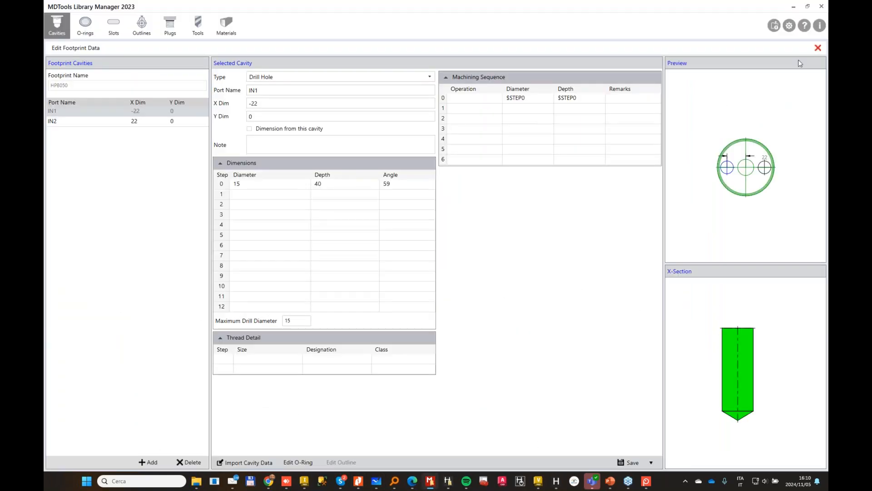
{"action": "left_click", "coordinate": [73, 122]}
{"action": "left_click", "coordinate": [71, 112]}
{"action": "left_click", "coordinate": [68, 122]}
{"action": "left_click", "coordinate": [67, 111]}
{"action": "left_click", "coordinate": [62, 122]}
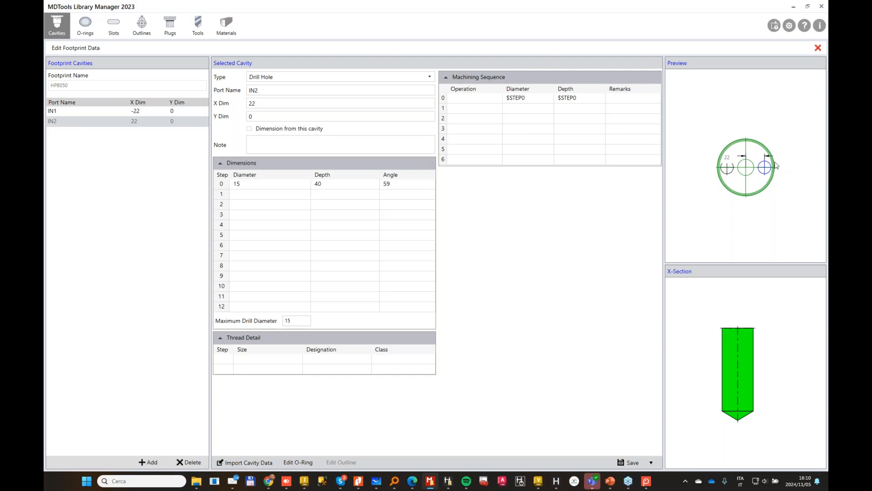
{"action": "left_click", "coordinate": [574, 121]}
Step: Switch to Autodesk Inventor and save the FlangedFilter.ipt manifold block under the new name Webinar Flanged Filter
{"action": "left_click", "coordinate": [794, 9]}
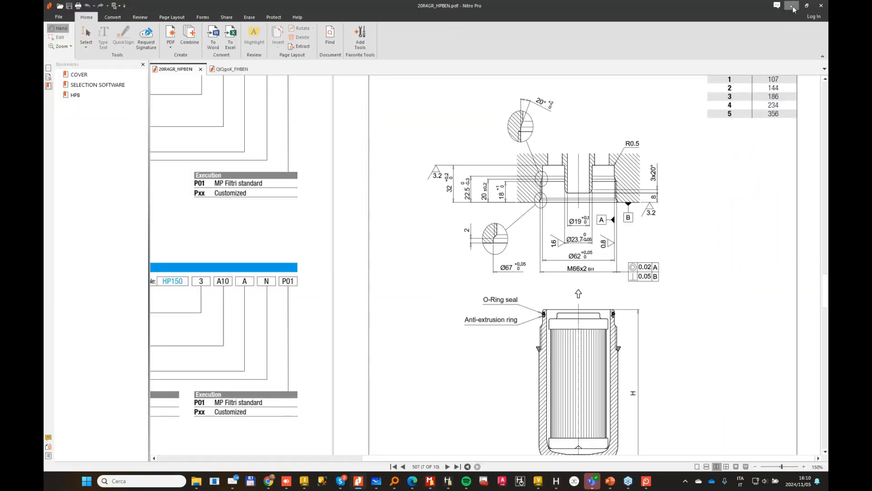
{"action": "left_click", "coordinate": [795, 9]}
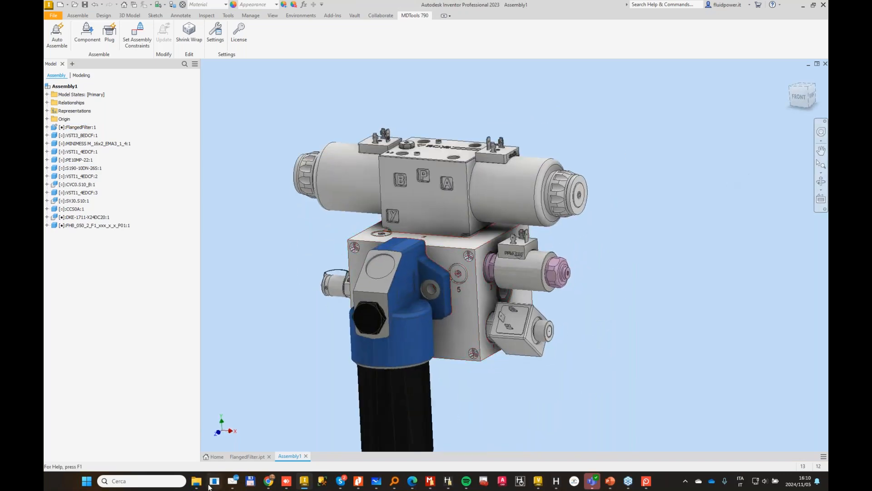
{"action": "left_click", "coordinate": [246, 458]}
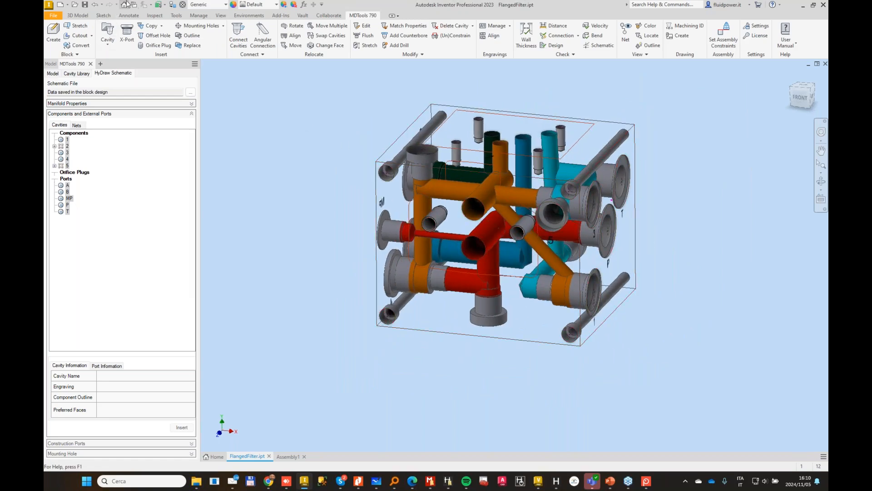
{"action": "left_click", "coordinate": [54, 14]}
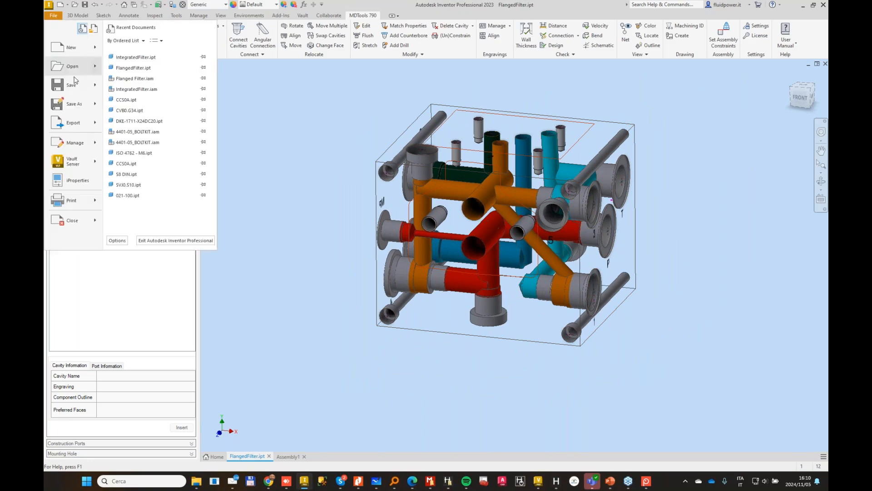
{"action": "left_click", "coordinate": [67, 103]}
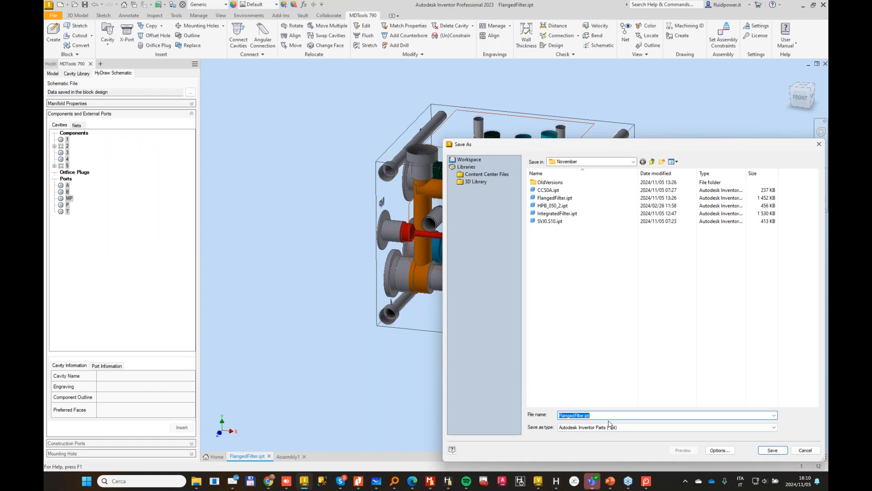
{"action": "type", "text": "Web"}
{"action": "type", "text": "inar Final"}
{"action": "type", "text": "ed Filter"}
{"action": "key", "text": "Return"}
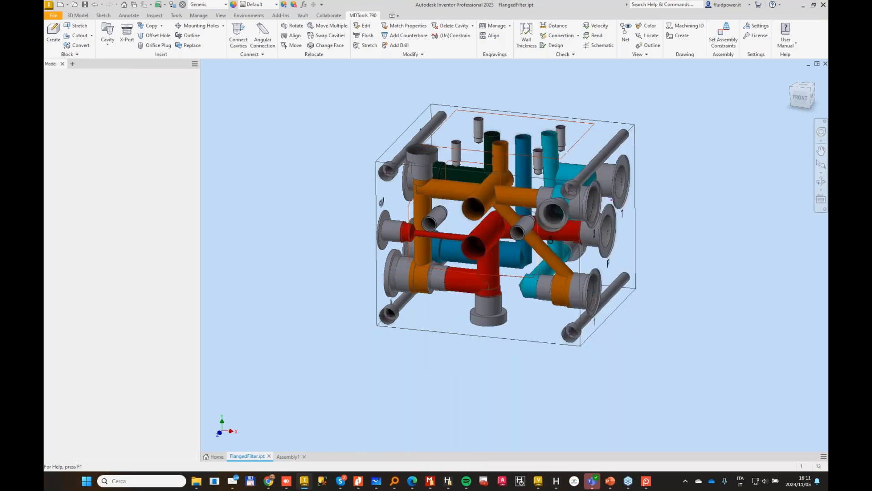
{"action": "left_click", "coordinate": [498, 257]}
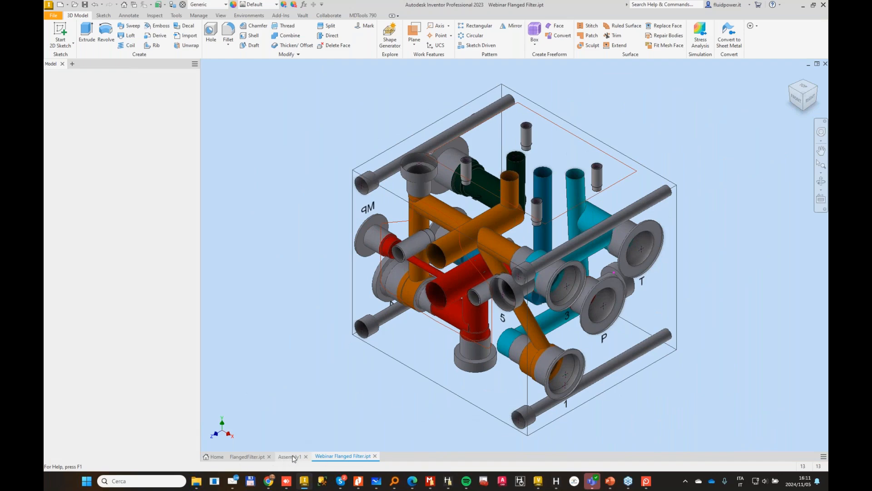
Step: Save the manifold assembly as Filter Assembly in the November folder, including its modified dependent files
{"action": "scroll", "coordinate": [477, 200], "scroll_direction": "down", "scroll_amount": 1}
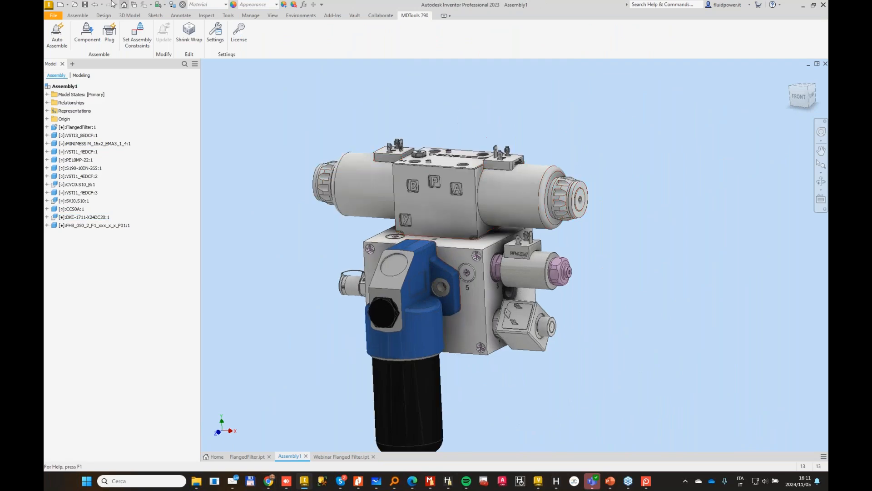
{"action": "left_click", "coordinate": [85, 4]}
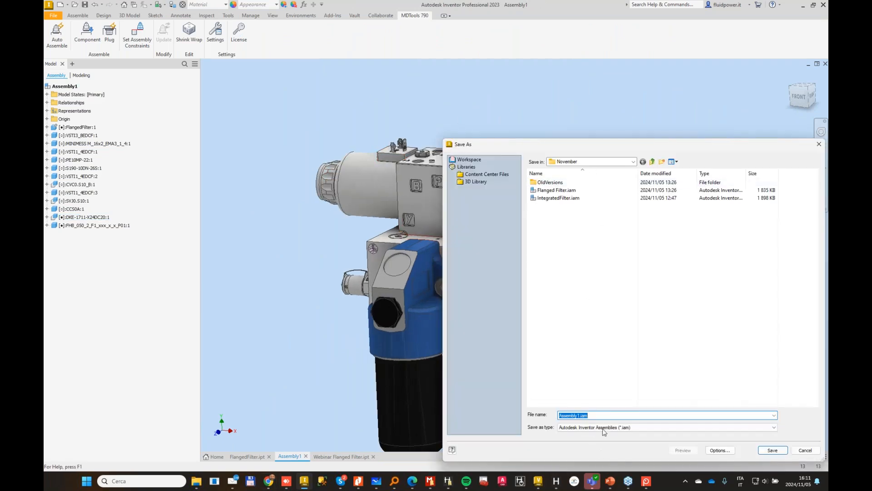
{"action": "key", "text": "Home"}
{"action": "type", "text": "Filter Assembly"}
{"action": "key", "text": "Return"}
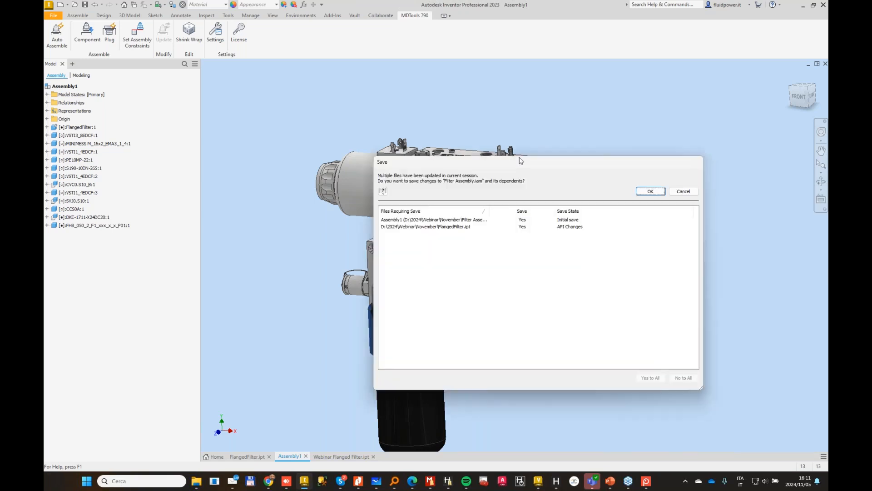
{"action": "left_click", "coordinate": [651, 190]}
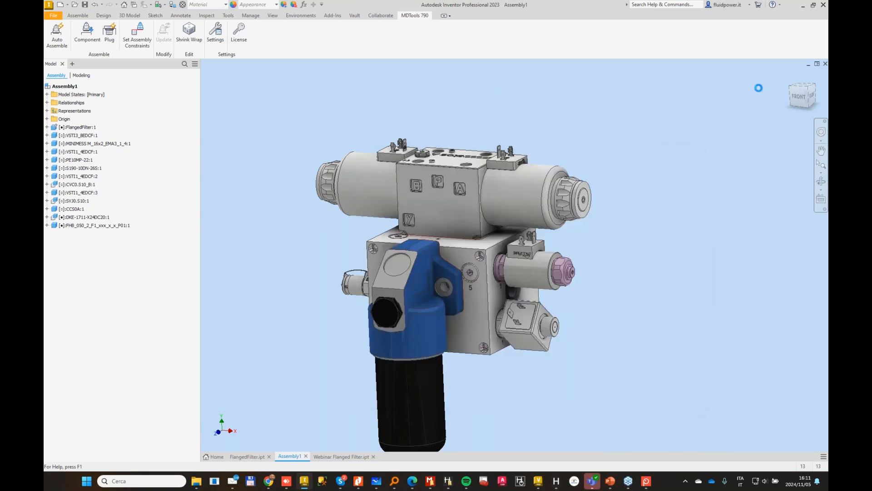
Step: In Webinar Flanged Filter.ipt, delete the PLUG2 cavity and the complete footprint of component 5 with its engraving
{"action": "left_click", "coordinate": [362, 457]}
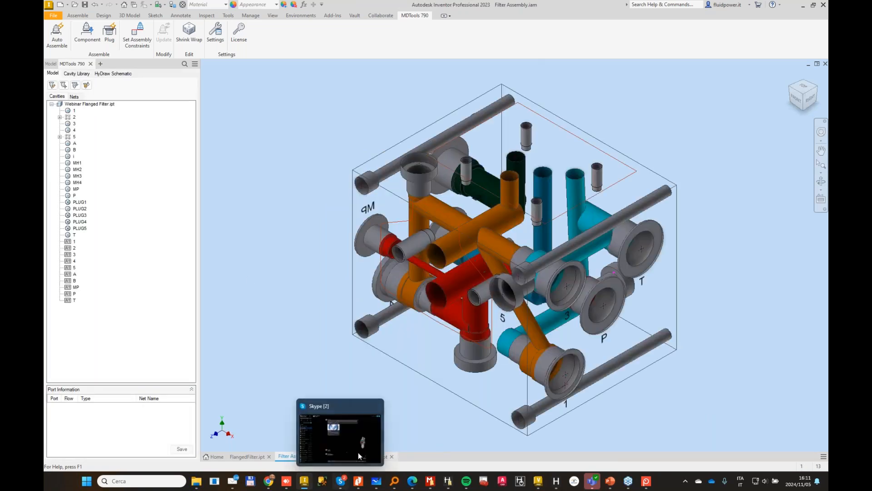
{"action": "left_click", "coordinate": [357, 456]}
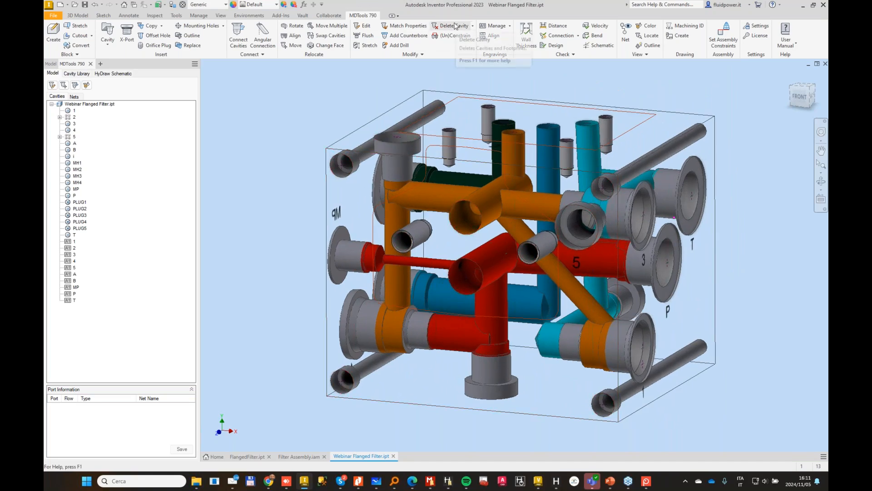
{"action": "left_click", "coordinate": [455, 25]}
{"action": "left_click", "coordinate": [477, 279]}
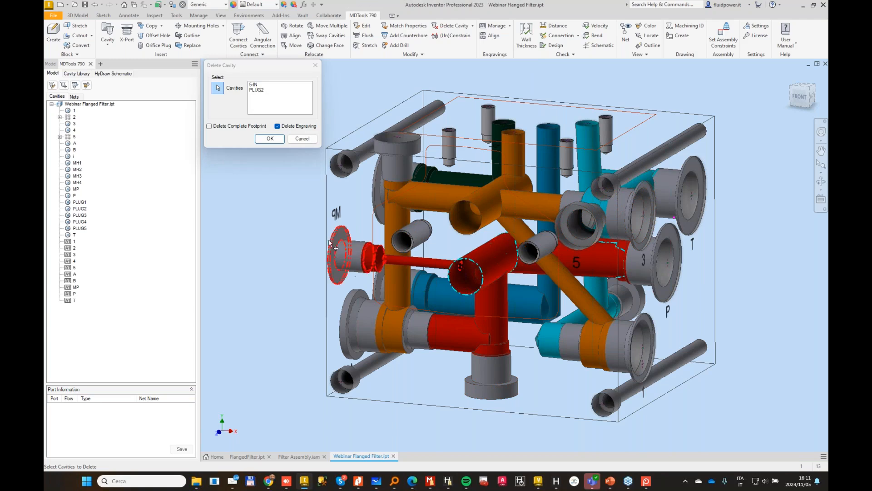
{"action": "left_click", "coordinate": [503, 255]}
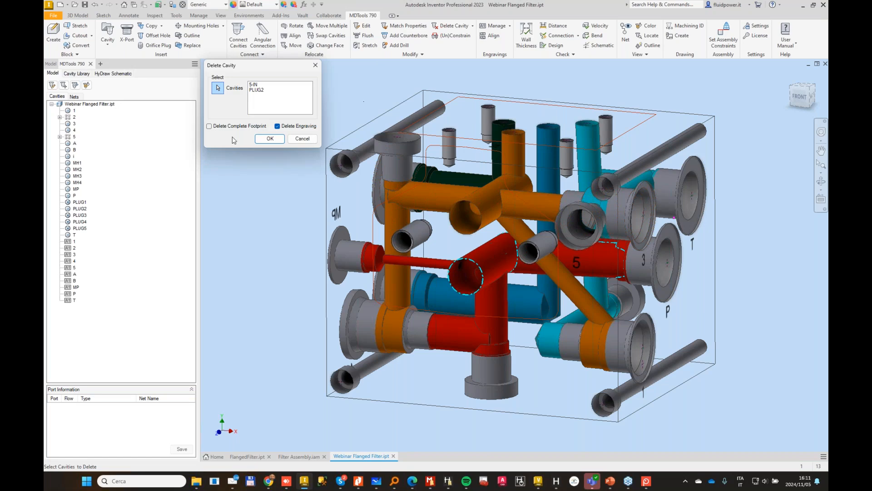
{"action": "left_click", "coordinate": [270, 139]}
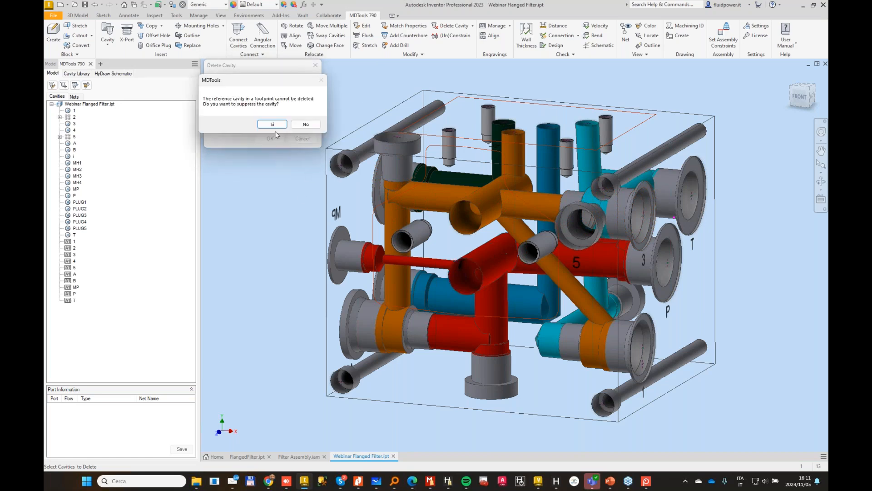
{"action": "left_click", "coordinate": [296, 126]}
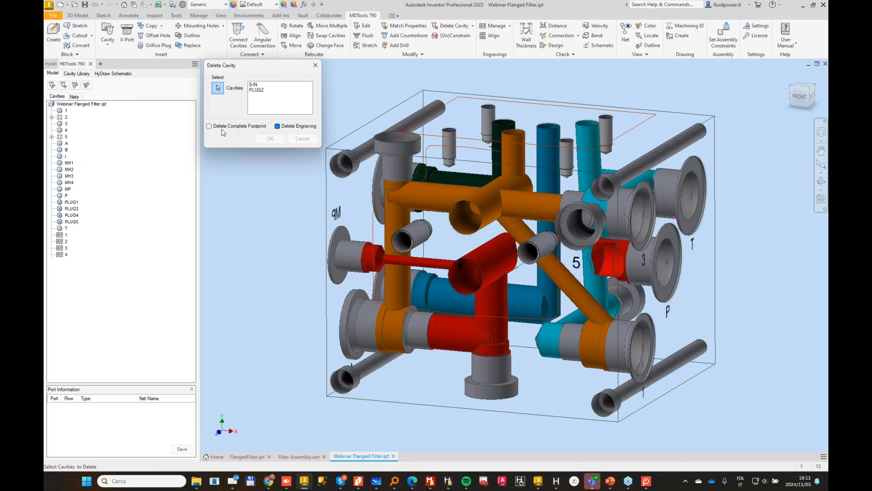
{"action": "left_click", "coordinate": [471, 264]}
{"action": "left_click", "coordinate": [270, 139]}
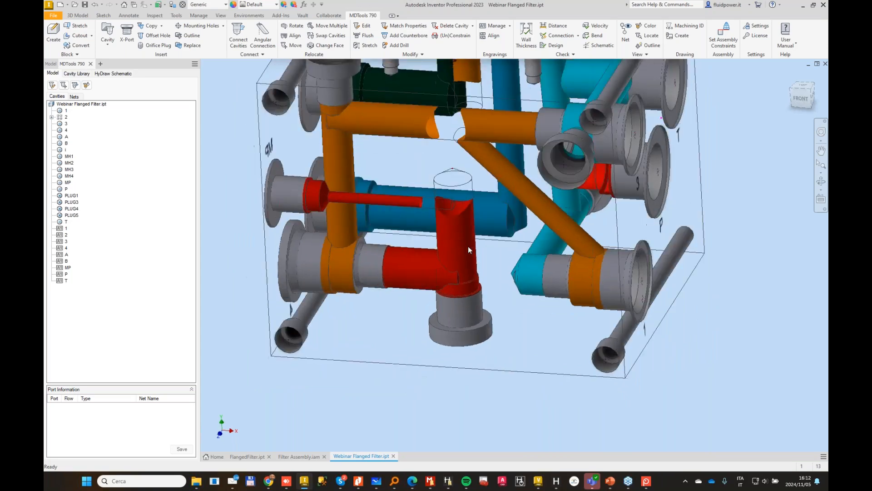
Step: Delete the PLUG1 cavity on the block's underside and the inclined orange drilling
{"action": "left_click", "coordinate": [454, 26]}
{"action": "left_click", "coordinate": [475, 339]}
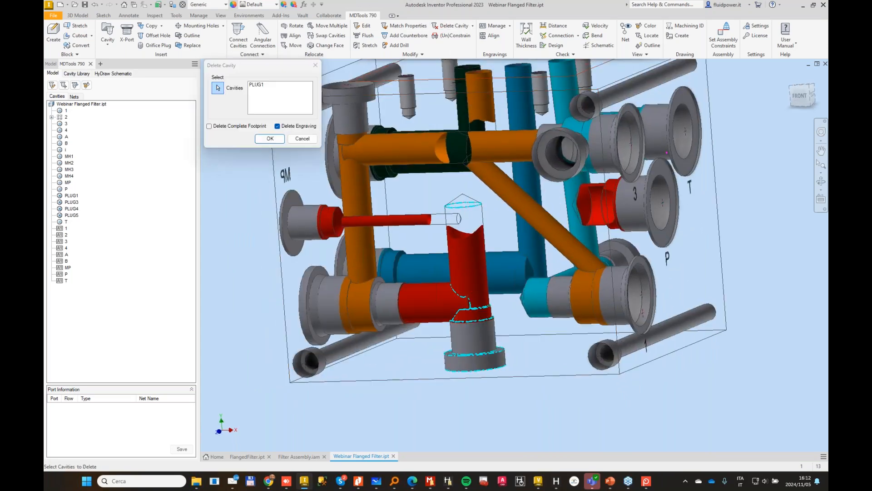
{"action": "left_click", "coordinate": [268, 140]}
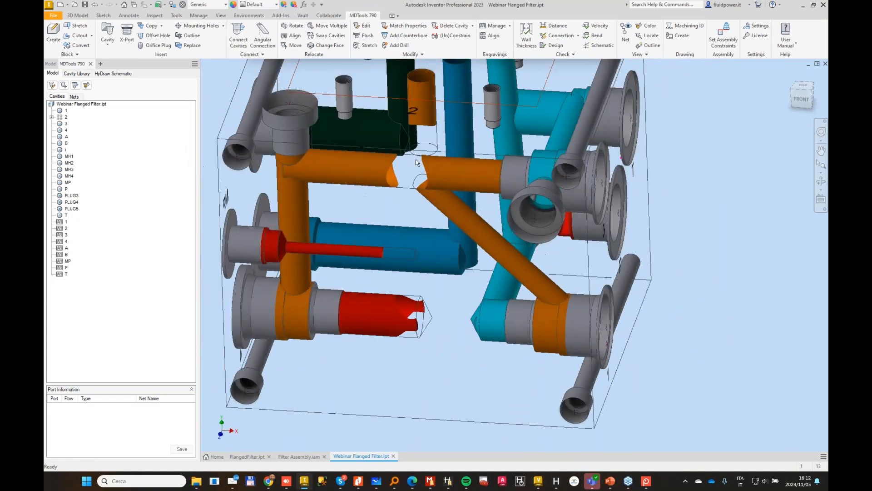
{"action": "left_click", "coordinate": [455, 25]}
{"action": "left_click", "coordinate": [490, 244]}
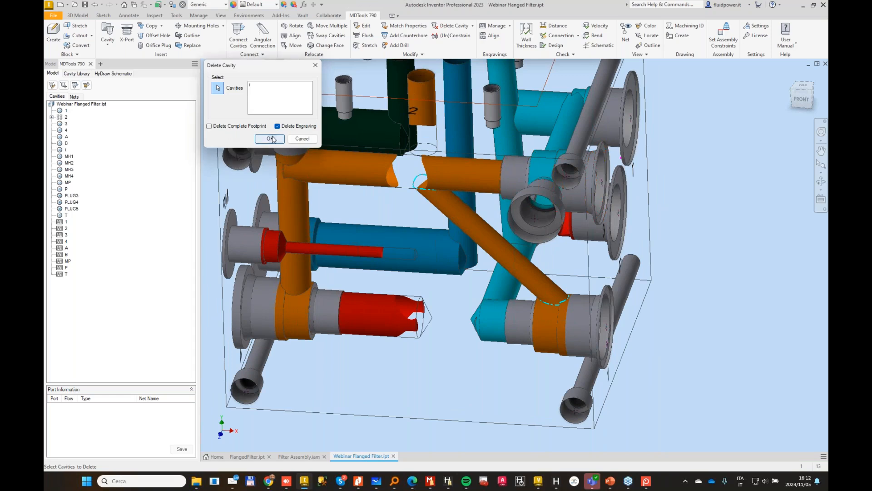
{"action": "left_click", "coordinate": [270, 139]}
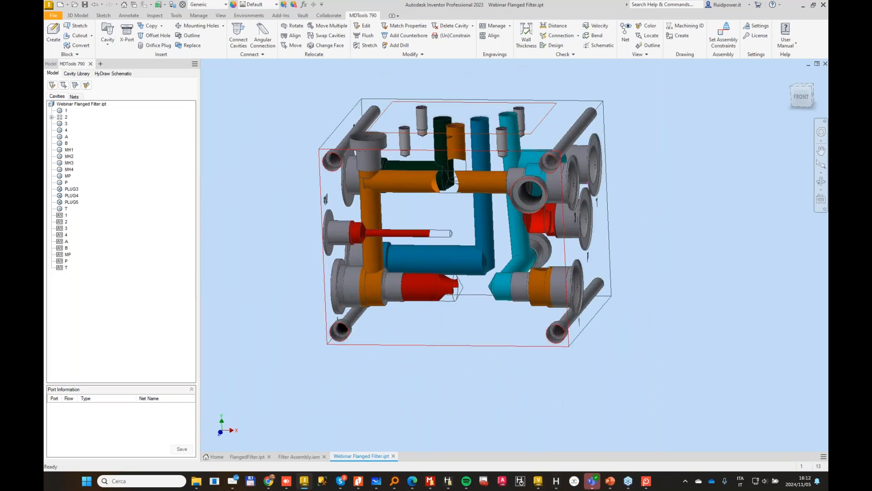
Step: Choose the HPB050 cavity from the 1-MP Filtri cavity library for insertion
{"action": "left_click", "coordinate": [76, 73]}
{"action": "left_click", "coordinate": [110, 91]}
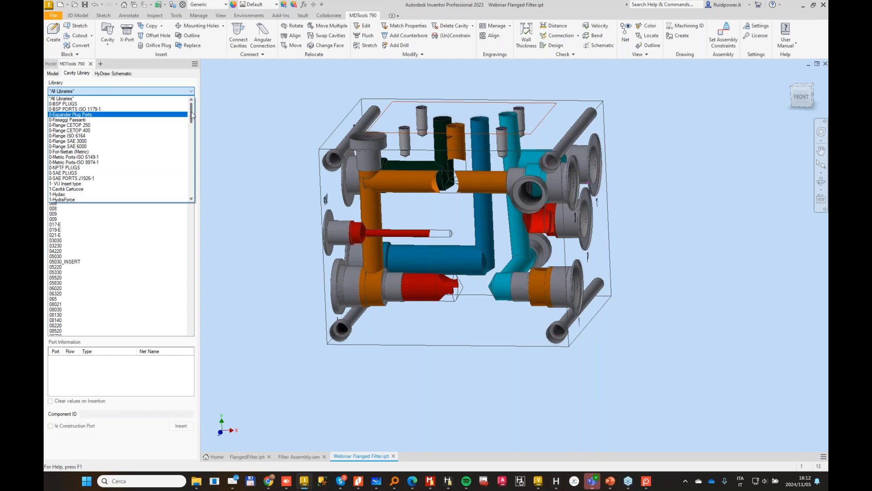
{"action": "mouse_move", "coordinate": [191, 115]}
{"action": "left_mouse_down"}
{"action": "mouse_move", "coordinate": [187, 151]}
{"action": "mouse_move", "coordinate": [190, 115]}
{"action": "left_mouse_up"}
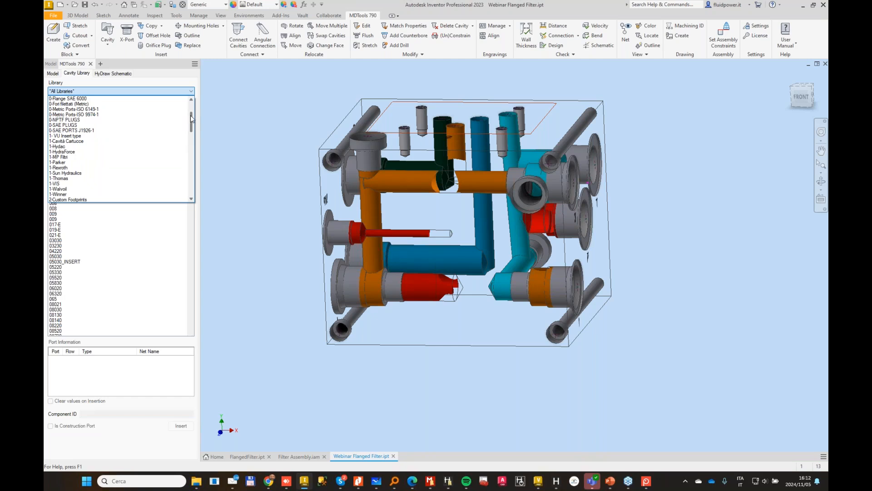
{"action": "left_click", "coordinate": [80, 157]}
{"action": "left_click", "coordinate": [64, 129]}
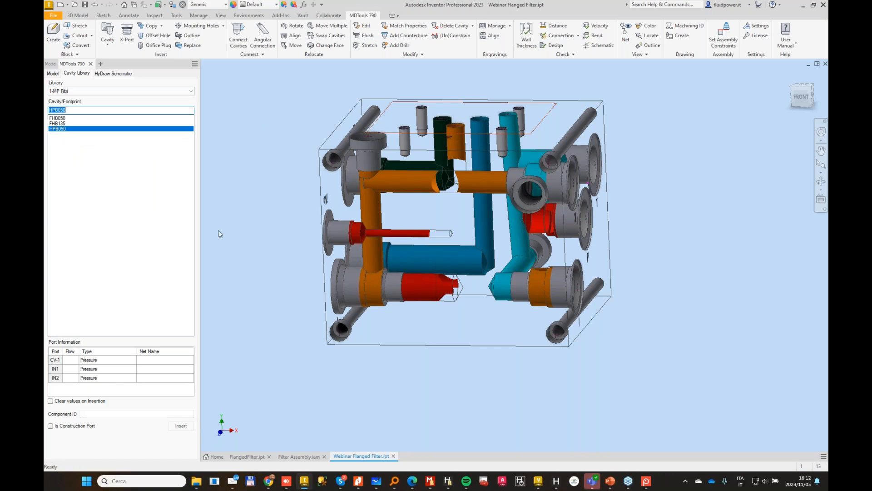
Step: Switch to HyDraw CAD and read the net name of the pressure line at the OUT port of filter 5
{"action": "mouse_move", "coordinate": [555, 480]}
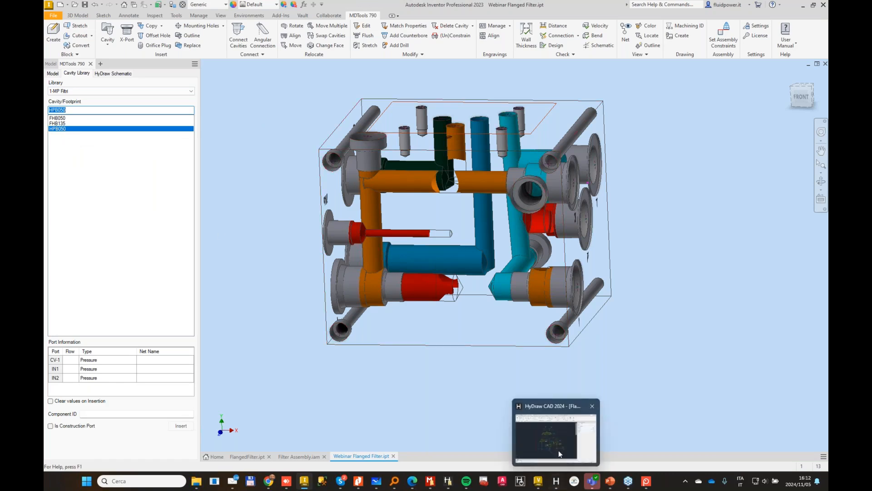
{"action": "left_click", "coordinate": [561, 435]}
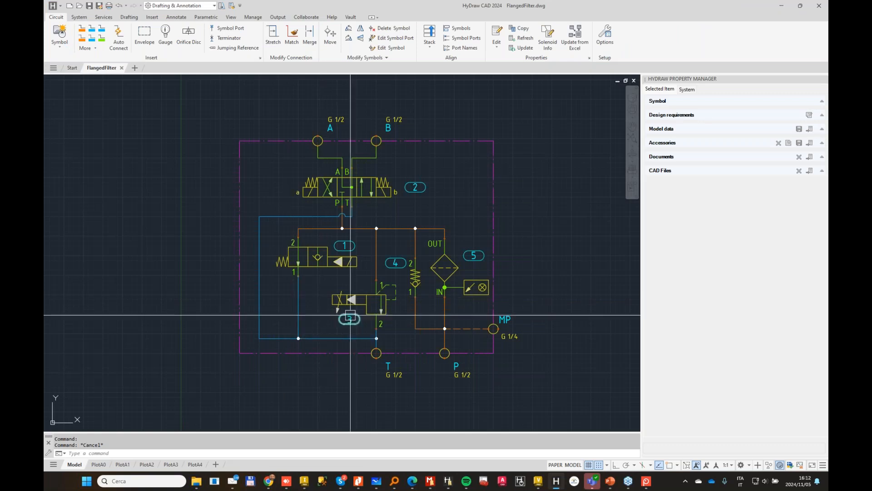
{"action": "scroll", "coordinate": [337, 318], "scroll_direction": "up", "scroll_amount": 2}
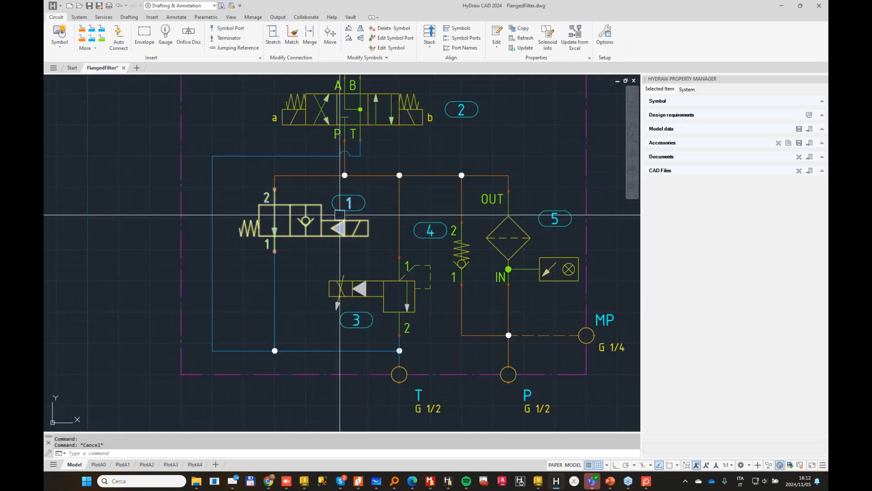
{"action": "middle_click_drag", "start_coordinate": [340, 213], "coordinate": [293, 255]}
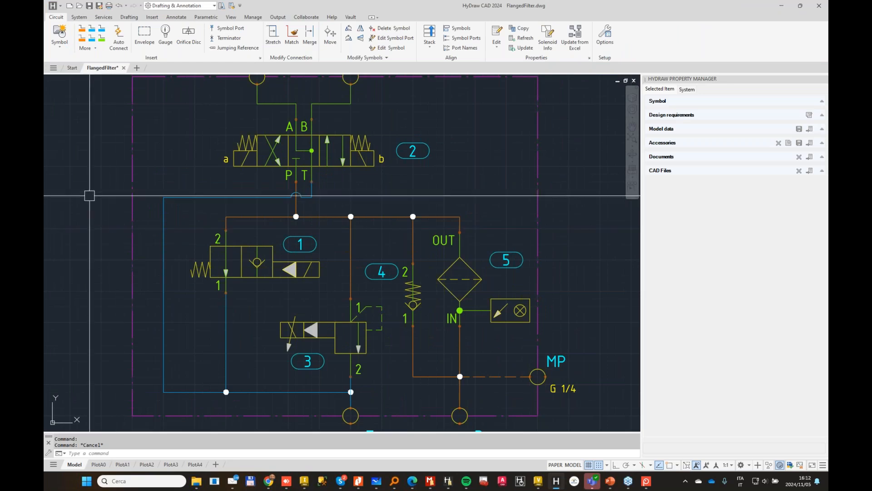
{"action": "left_click", "coordinate": [83, 17]}
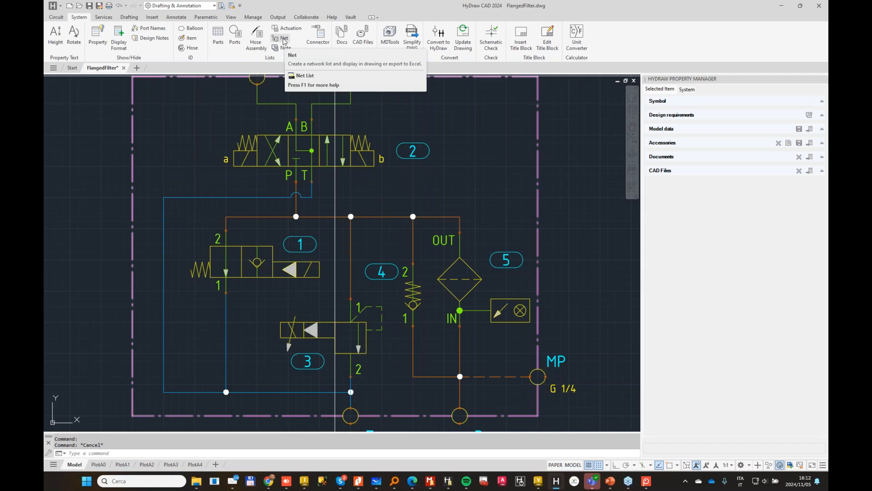
{"action": "left_click", "coordinate": [380, 217]}
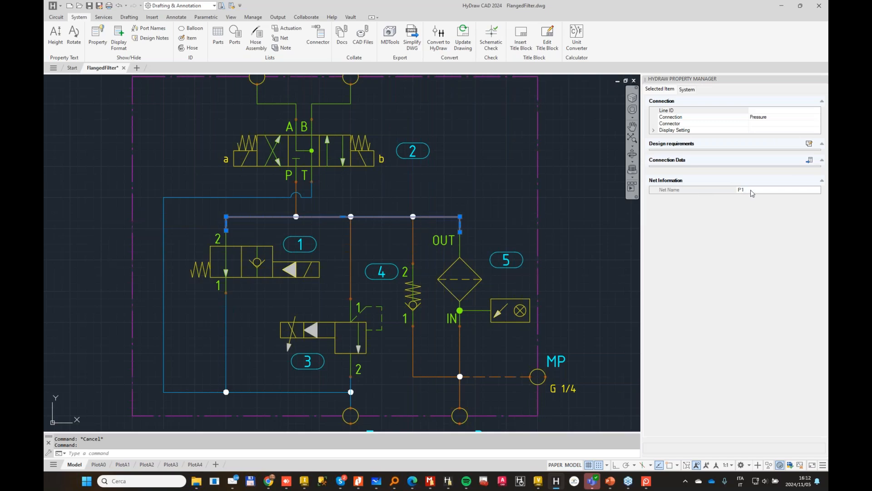
{"action": "left_click", "coordinate": [753, 191]}
{"action": "left_click", "coordinate": [750, 189]}
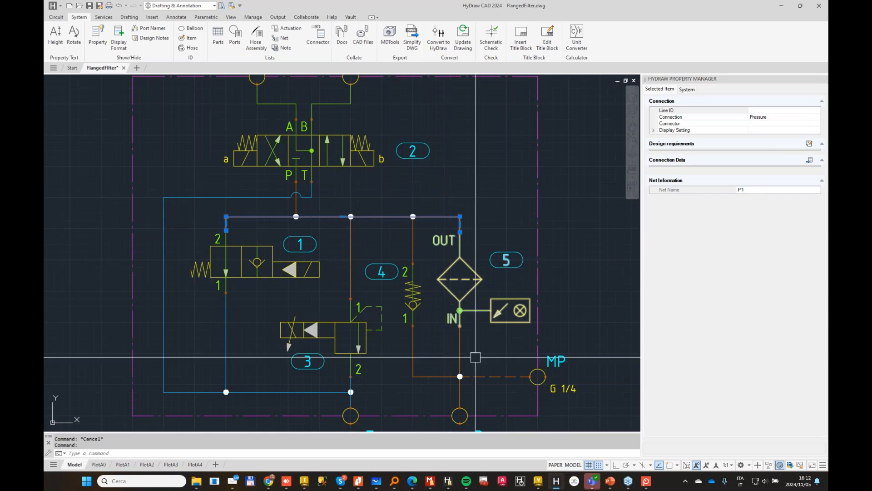
Step: Check the net name of the filter's IN line, recheck the OUT line's net, and return to Autodesk Inventor
{"action": "key", "text": "Escape"}
{"action": "left_click", "coordinate": [462, 289]}
{"action": "left_click", "coordinate": [457, 297]}
{"action": "key", "text": "Escape"}
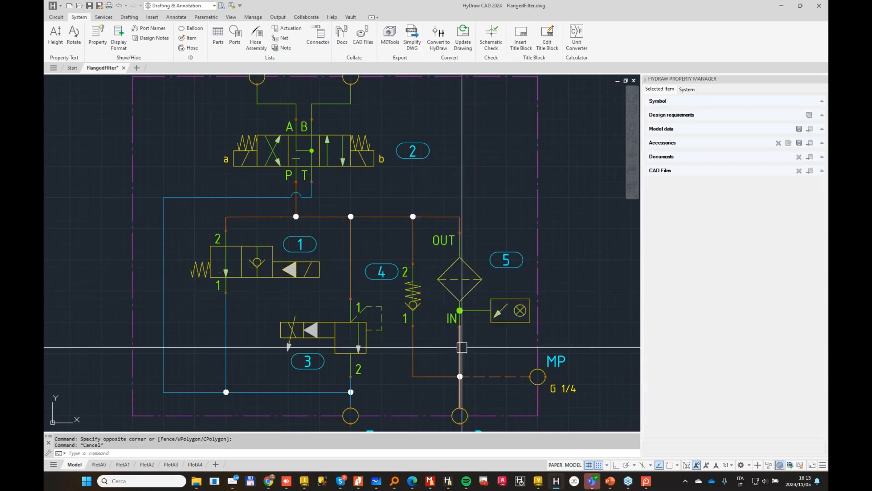
{"action": "left_click", "coordinate": [462, 348]}
{"action": "left_click", "coordinate": [737, 189]}
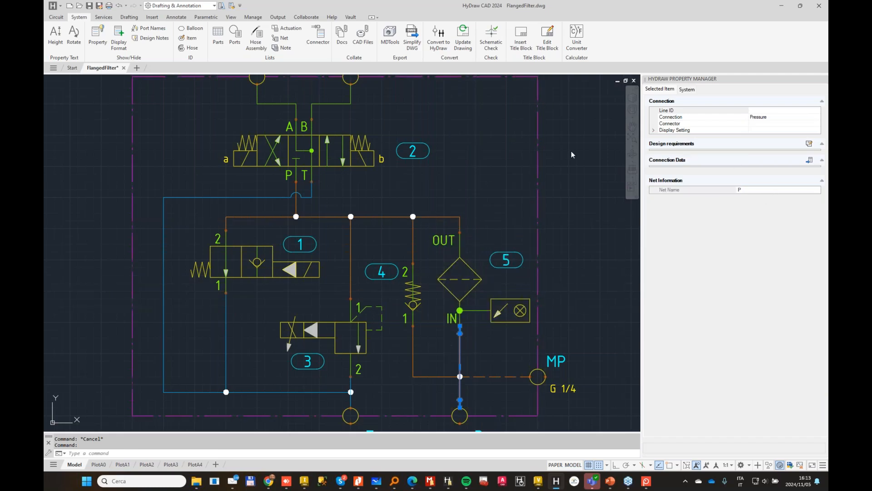
{"action": "key", "text": "Escape"}
{"action": "left_click", "coordinate": [401, 216]}
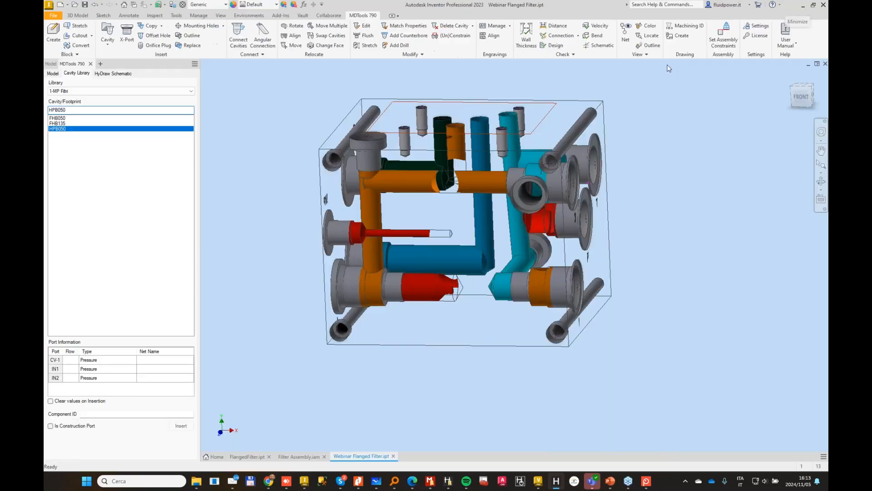
{"action": "left_click", "coordinate": [783, 7]}
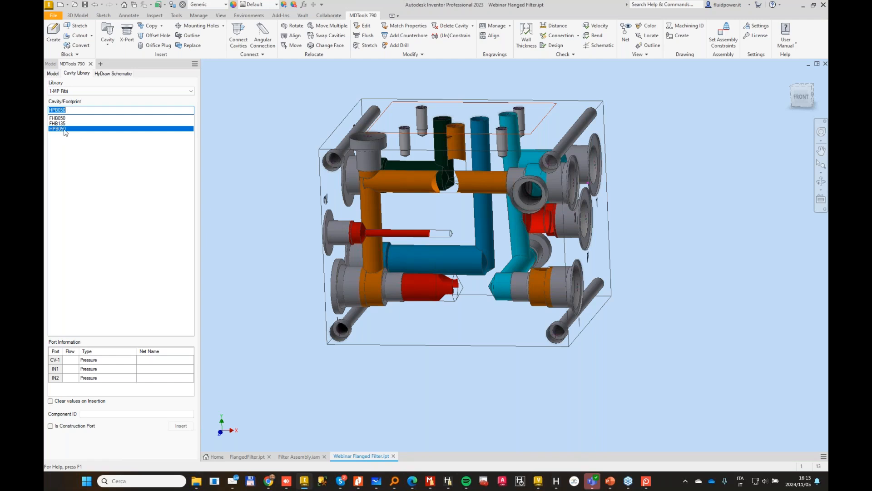
Step: Assign net P1 to port CV-1 and net P to IN1 and IN2, with component ID CARTRIDGE FILTER
{"action": "left_click", "coordinate": [158, 362]}
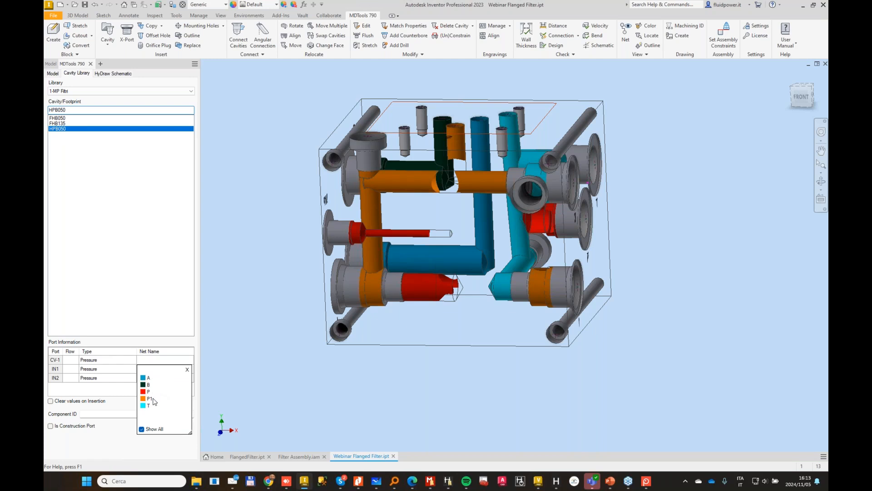
{"action": "left_click", "coordinate": [153, 399]}
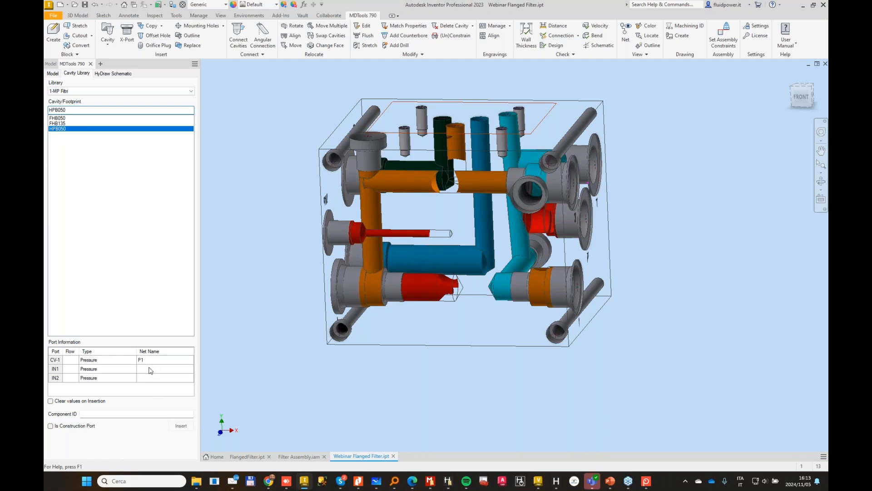
{"action": "left_click", "coordinate": [149, 370]}
{"action": "left_click", "coordinate": [154, 401]}
{"action": "left_click", "coordinate": [152, 378]}
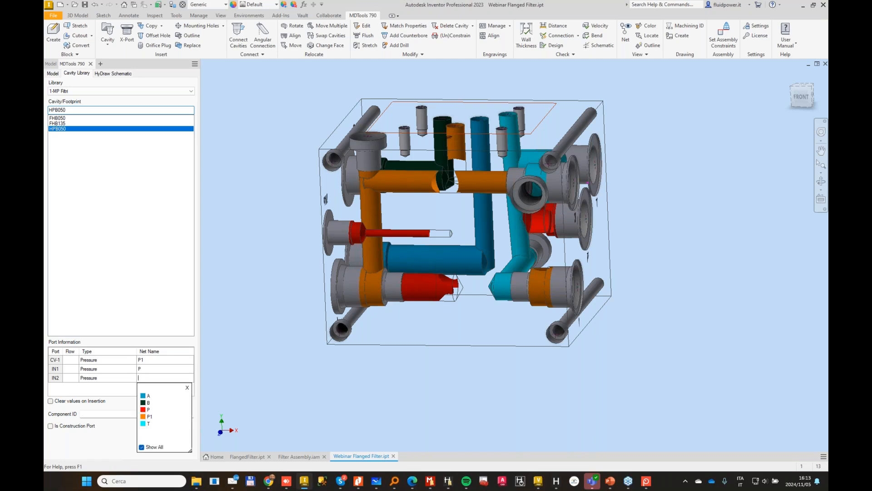
{"action": "left_click", "coordinate": [150, 410]}
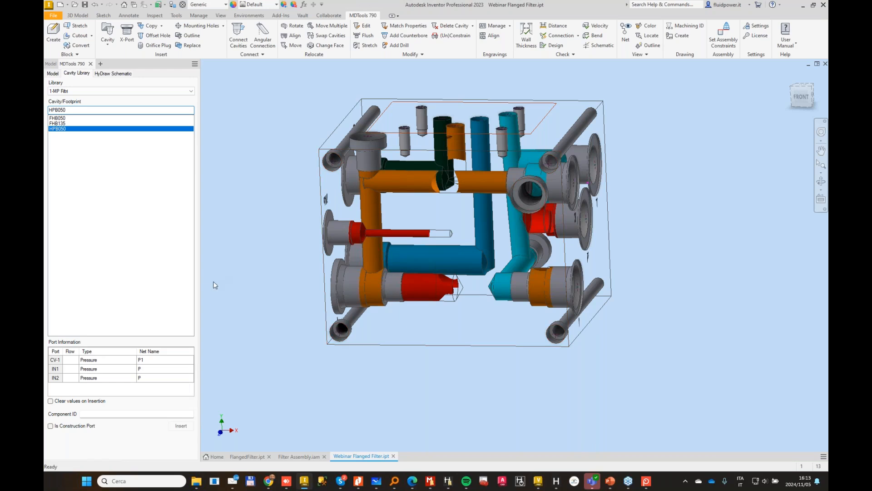
{"action": "left_click", "coordinate": [106, 414]}
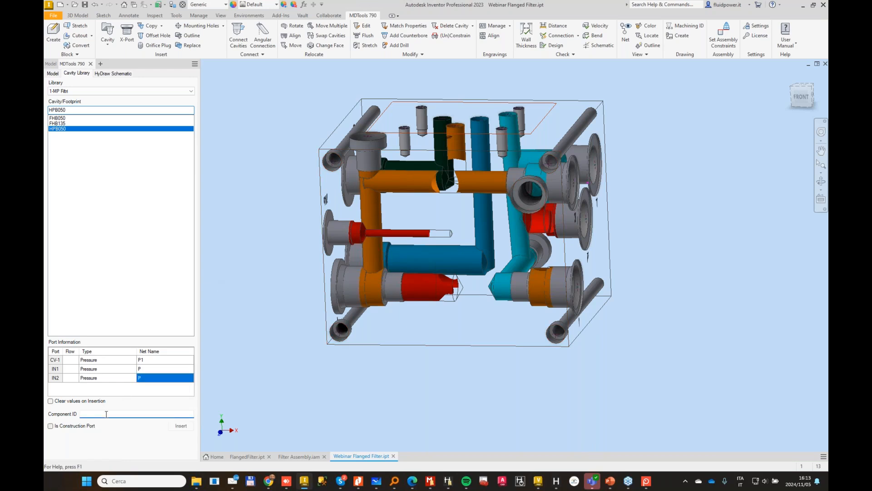
{"action": "key", "text": "Caps_Lock"}
{"action": "type", "text": "C"}
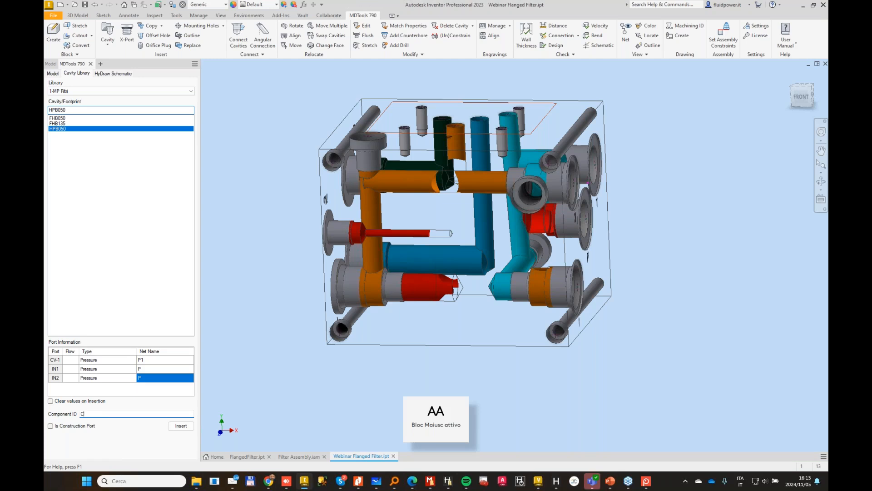
{"action": "type", "text": "ARTRIDGE FILTER"}
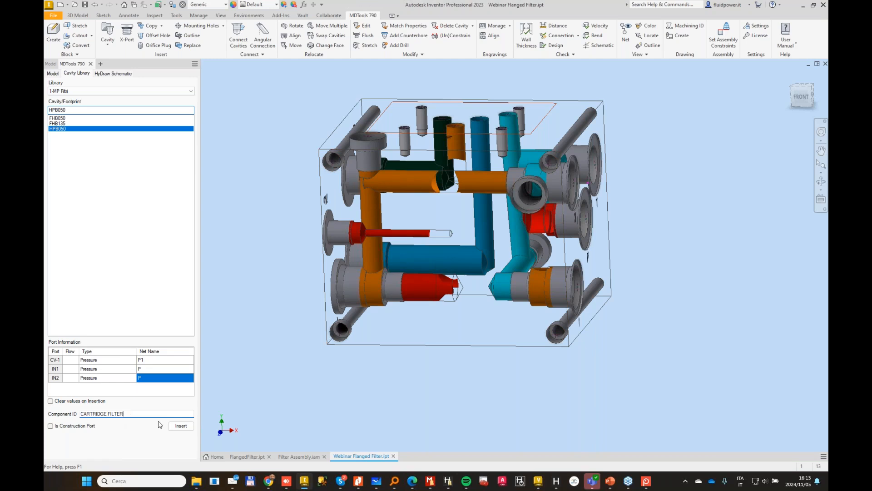
Step: Insert the HPB050 cavity near the middle of the block's bottom face, keeping diameter and depth optimization enabled
{"action": "left_click", "coordinate": [181, 426]}
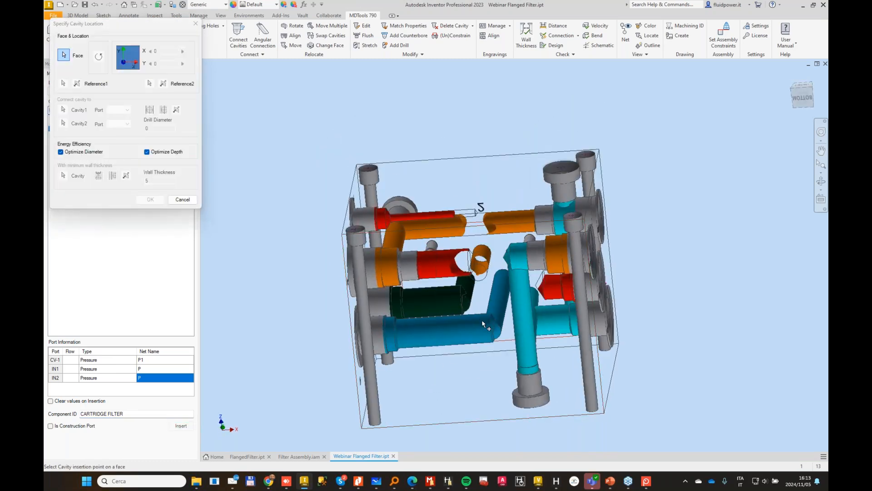
{"action": "left_click", "coordinate": [482, 318]}
{"action": "left_click_drag", "start_coordinate": [537, 337], "coordinate": [530, 312]}
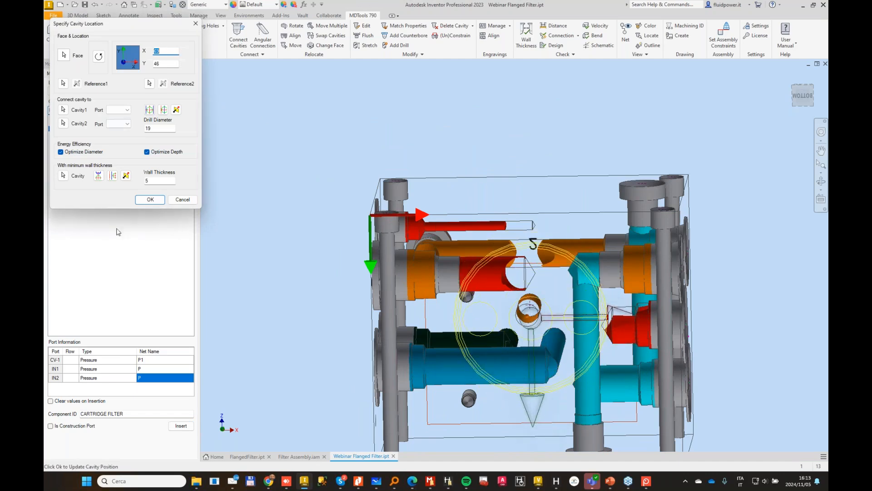
{"action": "left_click", "coordinate": [150, 199]}
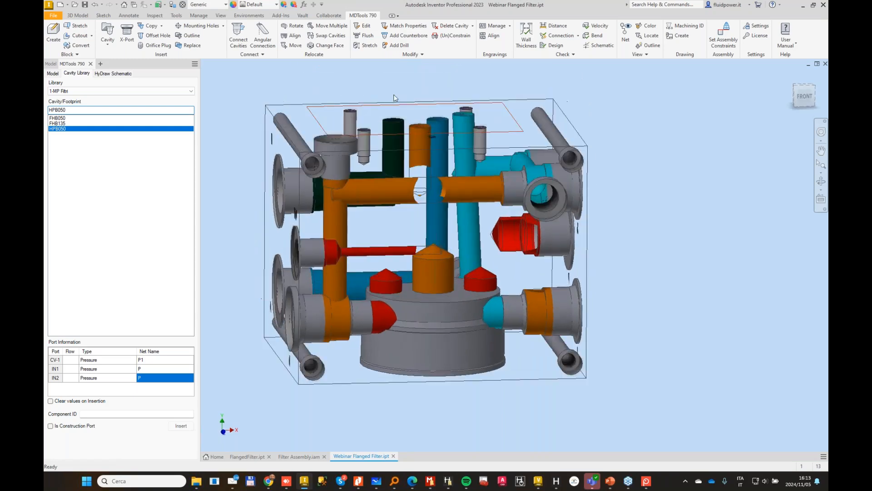
Step: Delete the PLUG4 cavity and its orange vertical drilling, including the engraving
{"action": "left_click", "coordinate": [451, 26]}
{"action": "left_click", "coordinate": [368, 190]}
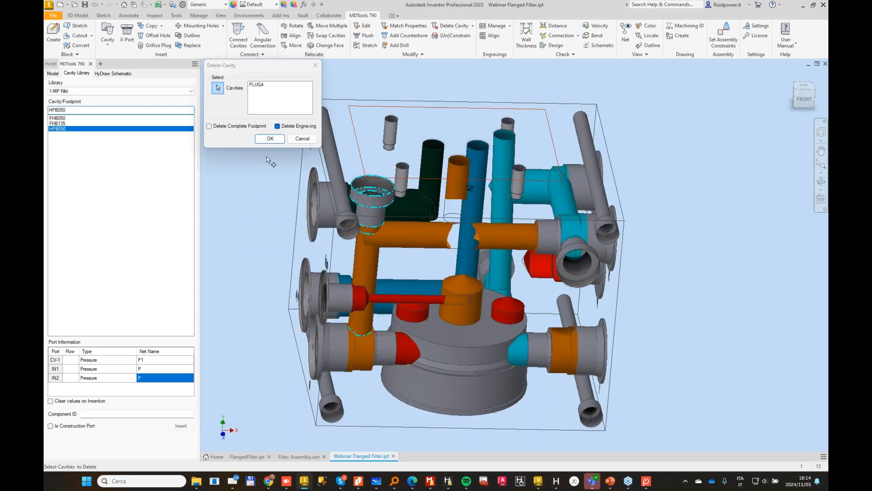
{"action": "left_click", "coordinate": [275, 139]}
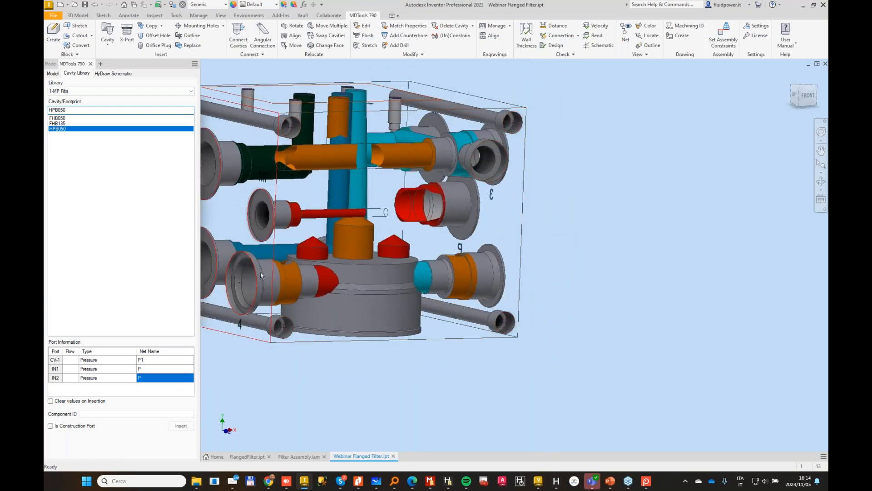
Step: Move cavity 4 from the block's left face to the front face and connect it to the P port cavity
{"action": "left_click", "coordinate": [253, 292]}
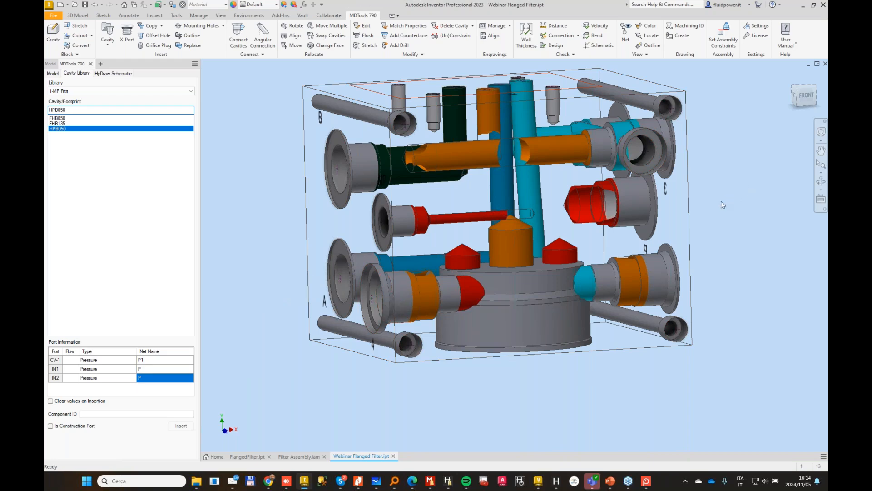
{"action": "middle_click_drag", "start_coordinate": [723, 205], "coordinate": [788, 216], "text": "shift"}
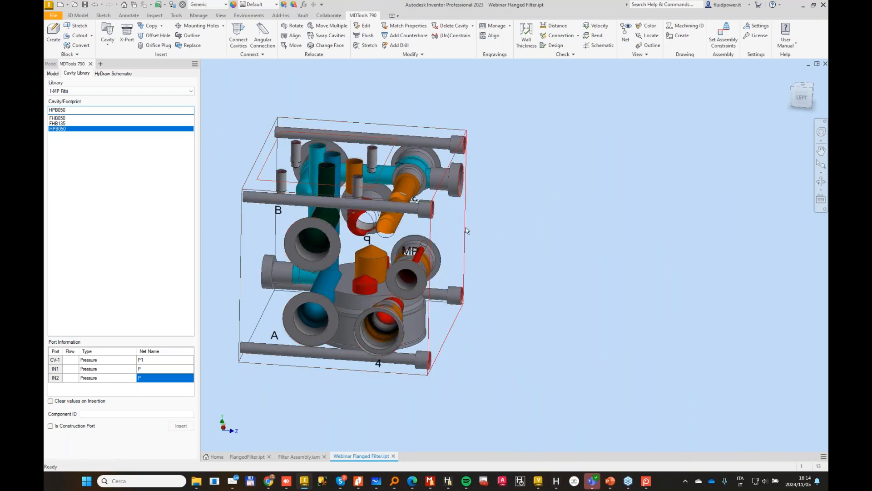
{"action": "middle_click_drag", "start_coordinate": [701, 271], "coordinate": [625, 273], "text": "shift"}
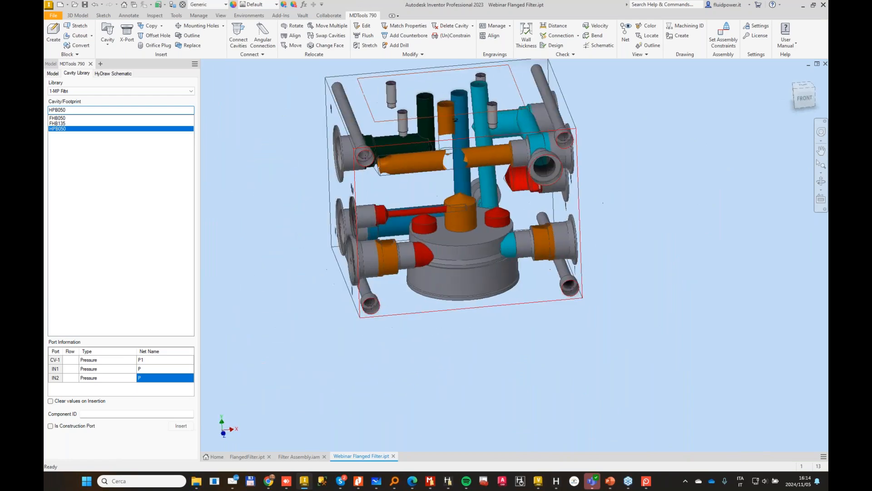
{"action": "left_click", "coordinate": [324, 45]}
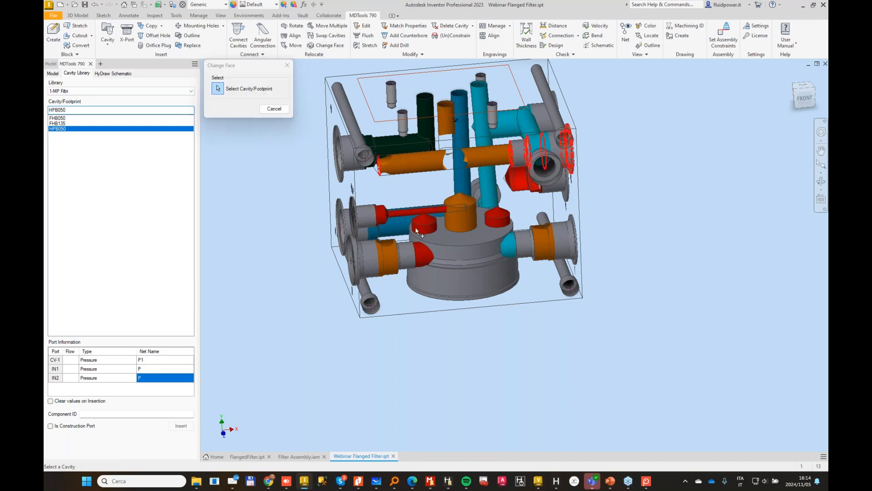
{"action": "left_click", "coordinate": [531, 216]}
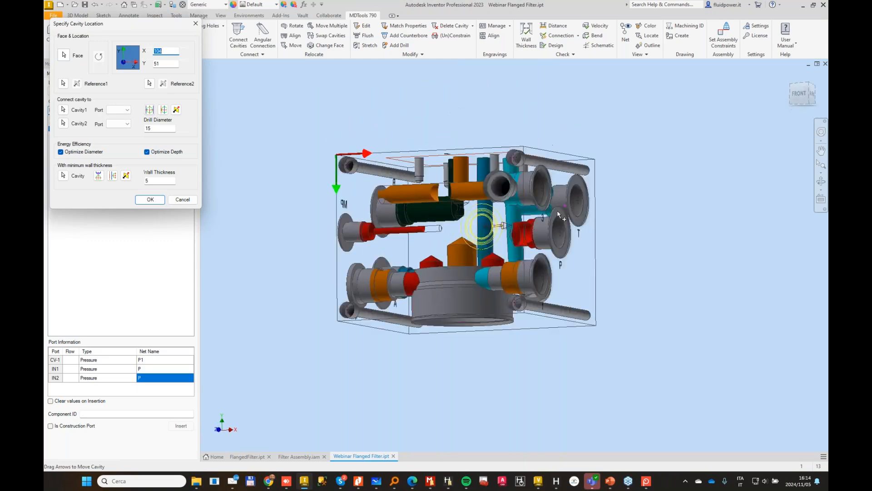
{"action": "middle_click_drag", "start_coordinate": [473, 218], "coordinate": [395, 209], "text": "shift"}
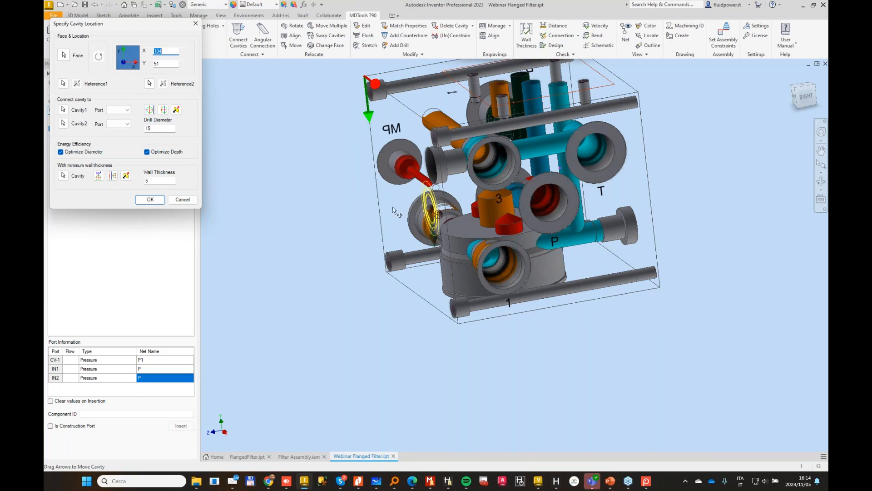
{"action": "middle_click_drag", "start_coordinate": [294, 211], "coordinate": [268, 144], "text": "shift"}
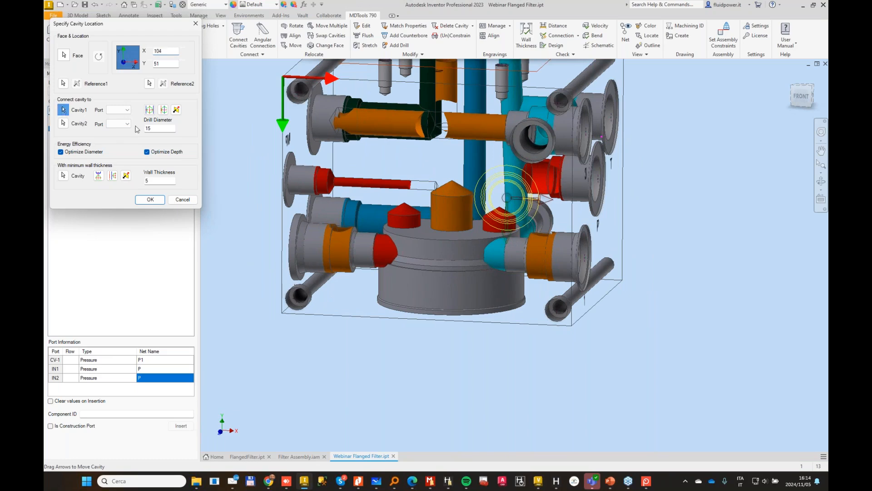
{"action": "left_click", "coordinate": [563, 177]}
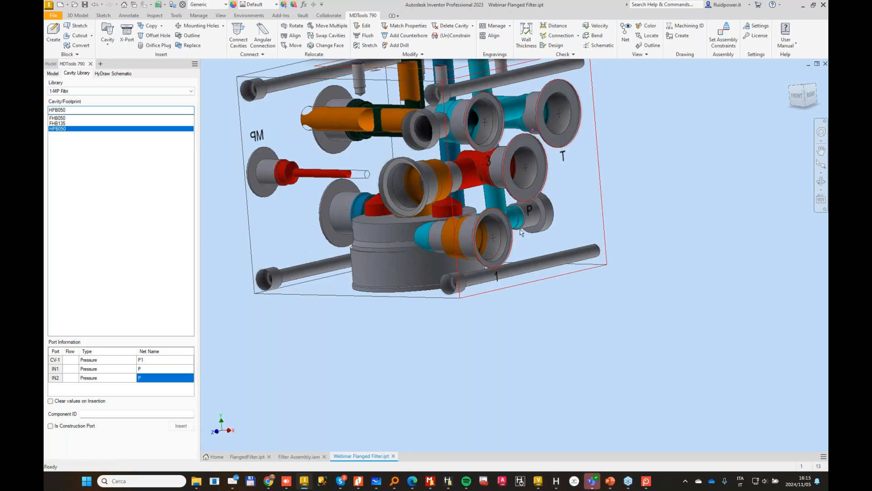
Step: Check valve 1's connections in the HyDraw schematic and move cavity 1 from the block's right face to the left face
{"action": "left_click", "coordinate": [495, 228]}
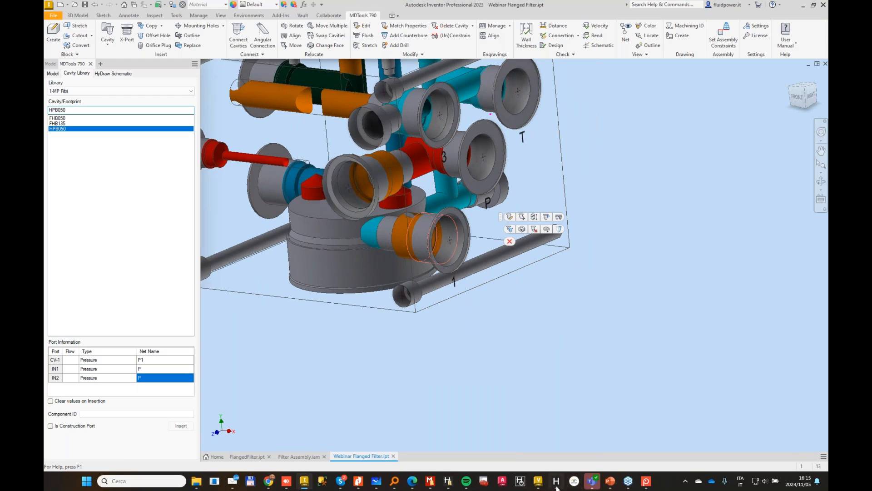
{"action": "mouse_move", "coordinate": [556, 481]}
{"action": "left_click", "coordinate": [561, 437]}
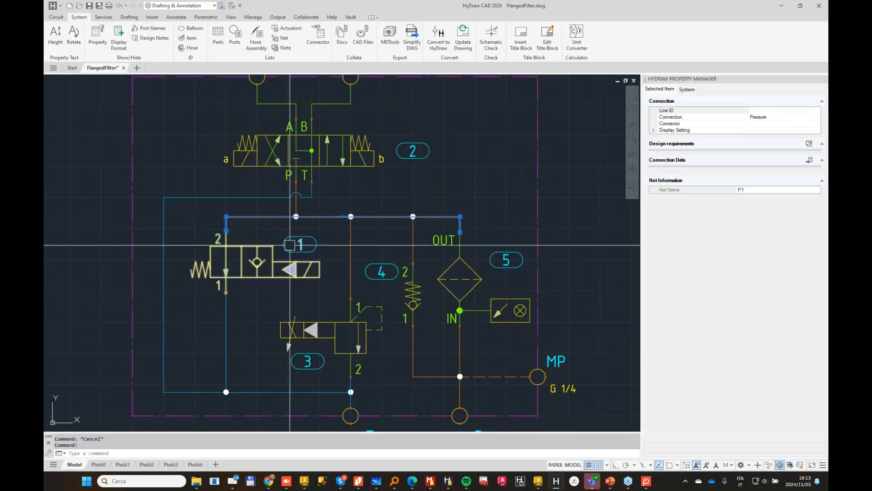
{"action": "left_click", "coordinate": [782, 5]}
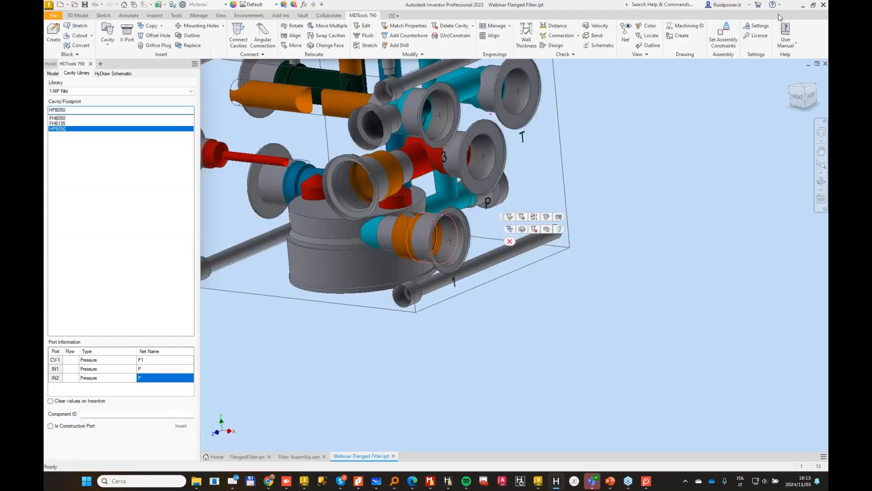
{"action": "left_click", "coordinate": [549, 322]}
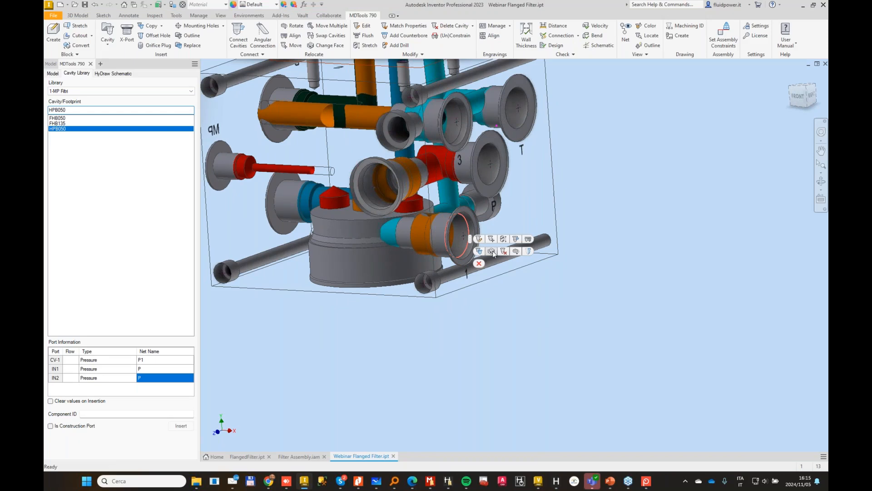
{"action": "left_click", "coordinate": [493, 252]}
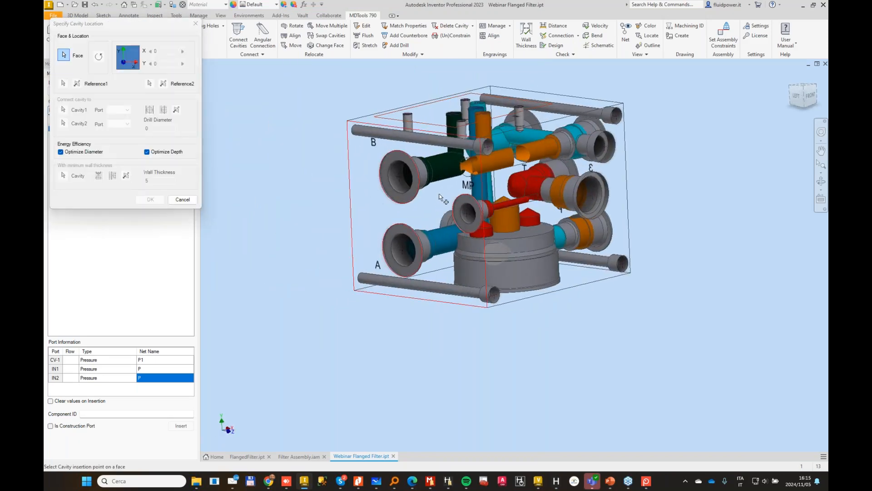
{"action": "left_click", "coordinate": [444, 209]}
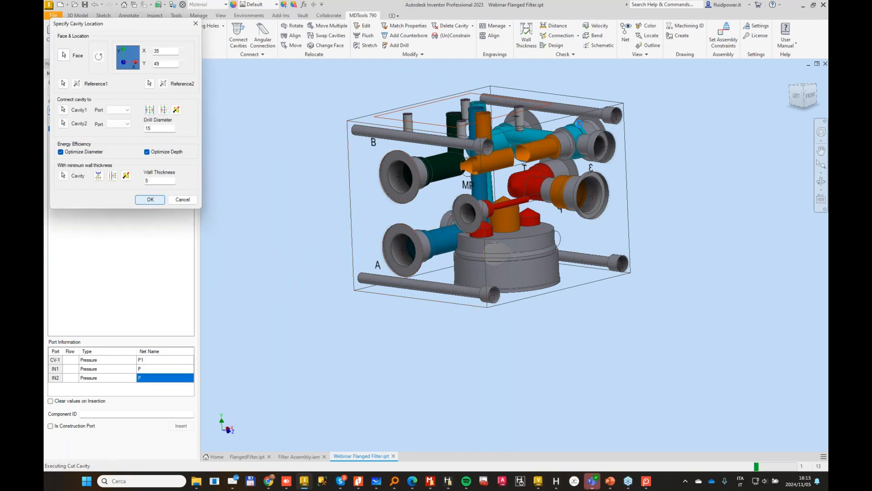
Step: Move the MP port cavity on the block's left face to X 103, Y 26
{"action": "left_click", "coordinate": [473, 226]}
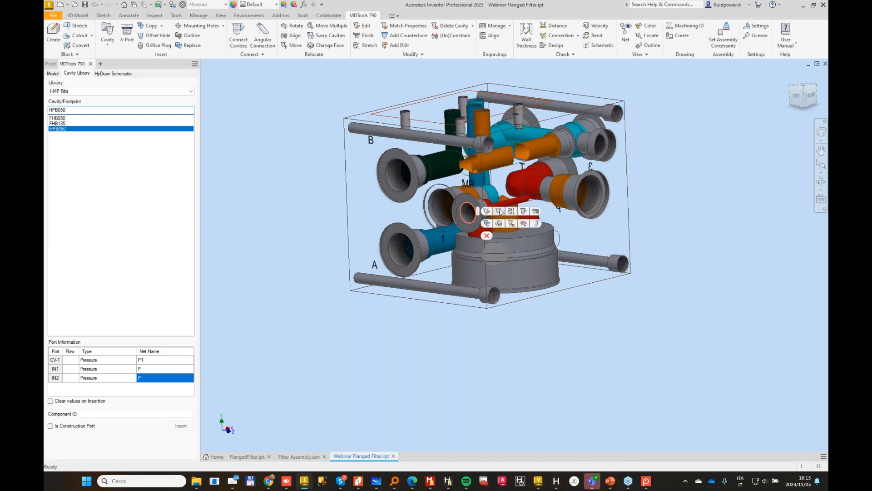
{"action": "left_click", "coordinate": [499, 212]}
{"action": "left_click_drag", "start_coordinate": [467, 215], "coordinate": [359, 162]}
{"action": "left_click", "coordinate": [105, 222]}
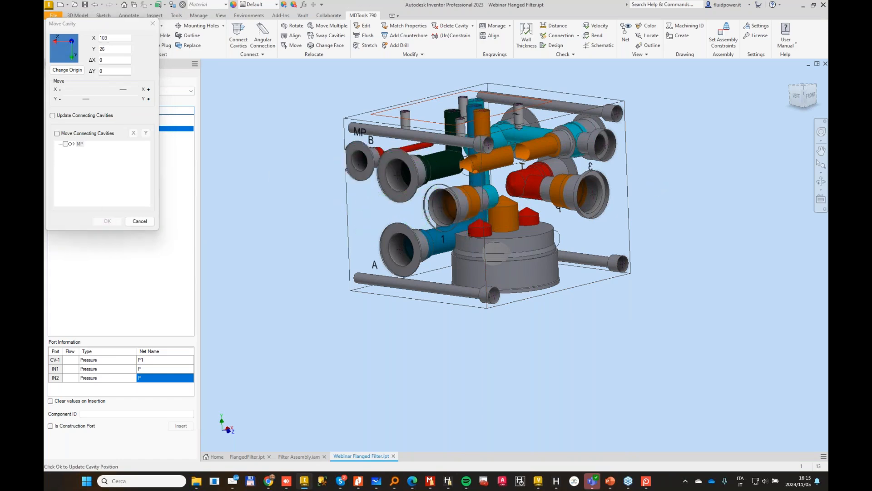
Step: Delete the plug cavity on the block's right face with its cyan horizontal drilling that runs into the filter cavity
{"action": "scroll", "coordinate": [658, 192], "scroll_direction": "up", "scroll_amount": 10}
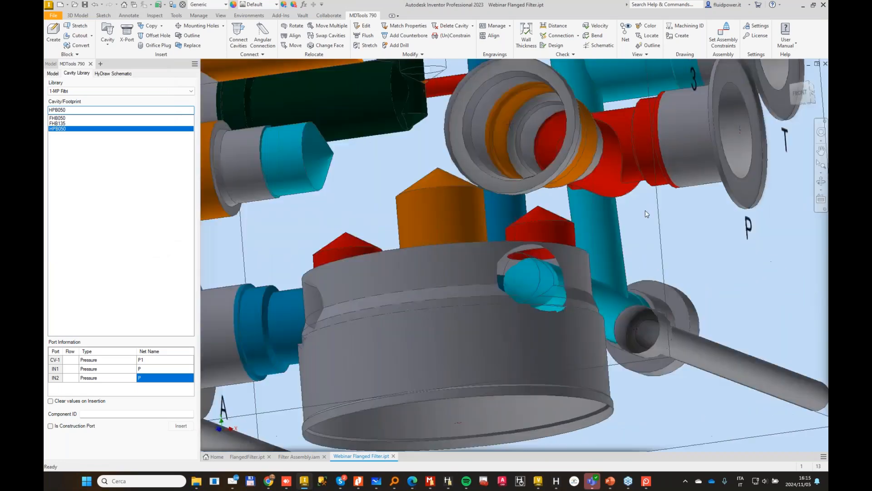
{"action": "scroll", "coordinate": [647, 214], "scroll_direction": "down", "scroll_amount": 3}
{"action": "middle_click_drag", "start_coordinate": [647, 213], "coordinate": [564, 216], "text": "shift"}
{"action": "left_click", "coordinate": [565, 253]}
{"action": "left_click", "coordinate": [611, 237]}
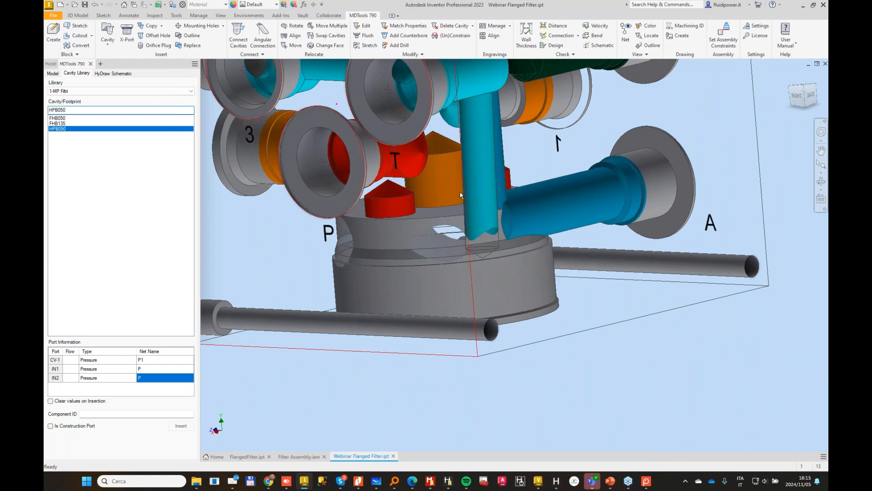
Step: Stretch the filter's red inlet drill nearest front cavity 4 up to port 1 of that cavity
{"action": "scroll", "coordinate": [462, 175], "scroll_direction": "down", "scroll_amount": 4}
{"action": "middle_click_drag", "start_coordinate": [462, 174], "coordinate": [484, 212], "text": "shift"}
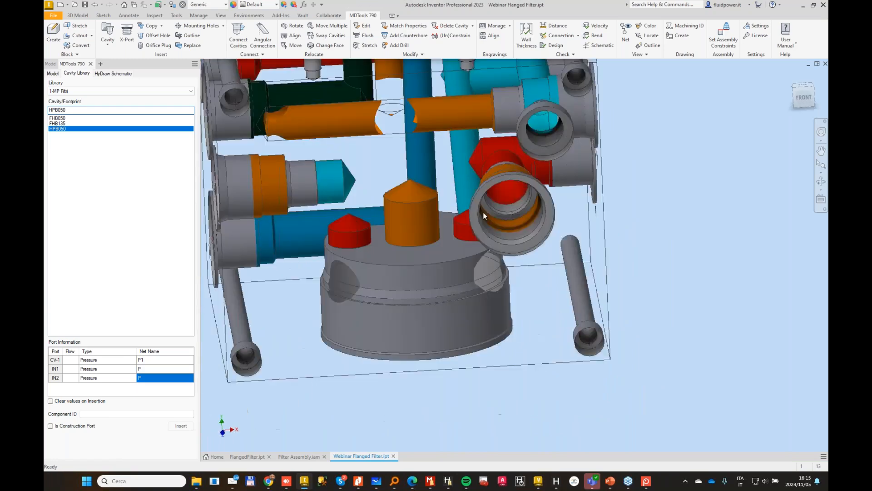
{"action": "scroll", "coordinate": [487, 139], "scroll_direction": "up", "scroll_amount": 4}
{"action": "left_click", "coordinate": [366, 45]}
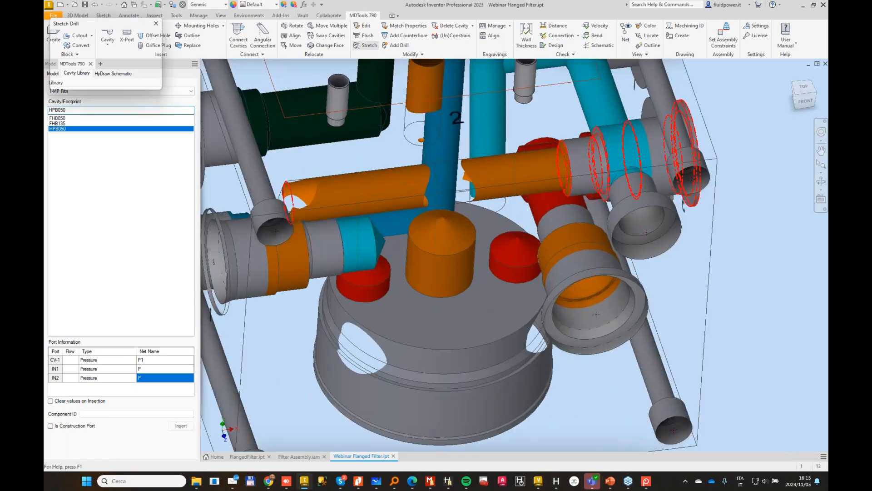
{"action": "left_click", "coordinate": [521, 255]}
{"action": "left_click", "coordinate": [68, 78]}
{"action": "left_click", "coordinate": [547, 204]}
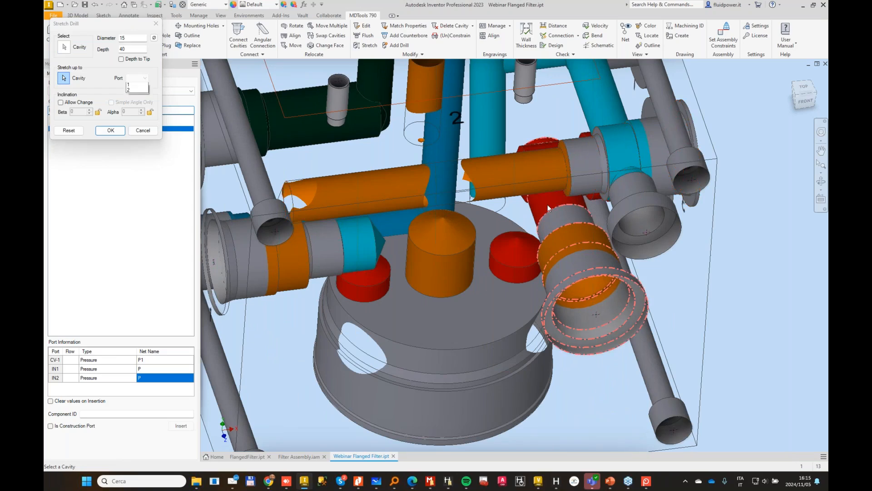
{"action": "left_click", "coordinate": [142, 87]}
{"action": "middle_click_drag", "start_coordinate": [472, 291], "coordinate": [507, 243], "text": "shift"}
{"action": "scroll", "coordinate": [514, 243], "scroll_direction": "up", "scroll_amount": 1}
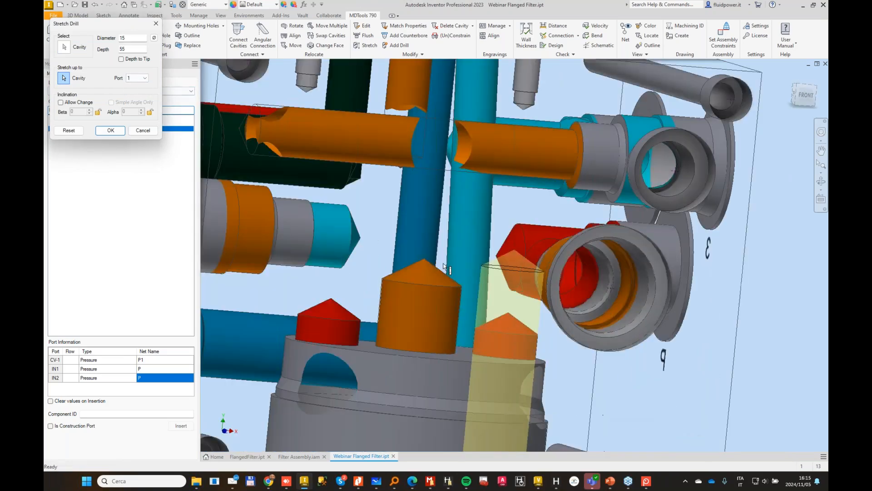
{"action": "left_click", "coordinate": [111, 131]}
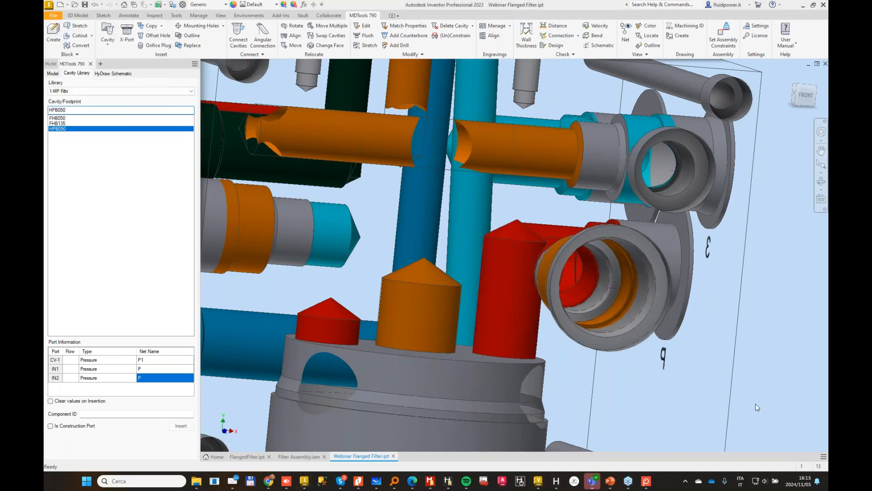
Step: Rotate the HPB050 filter cavity on the bottom face by 330 degrees
{"action": "left_click", "coordinate": [761, 316]}
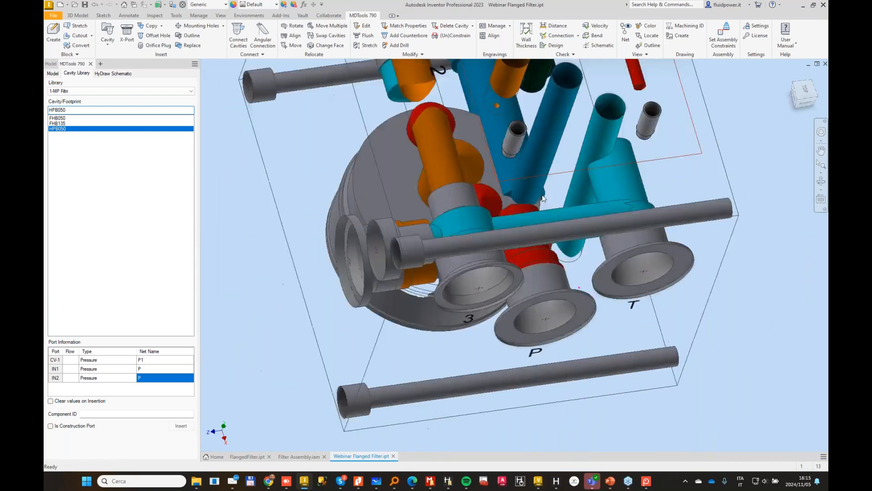
{"action": "middle_click_drag", "start_coordinate": [543, 198], "coordinate": [547, 268], "text": "shift"}
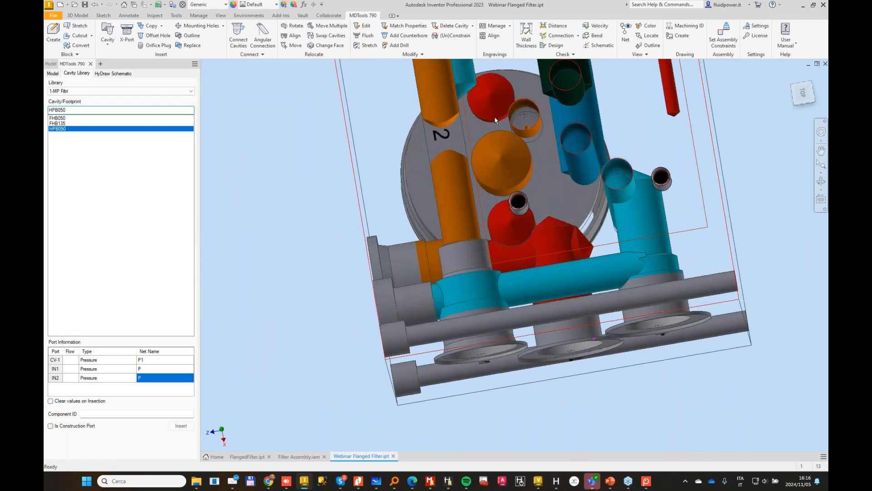
{"action": "middle_click_drag", "start_coordinate": [495, 120], "coordinate": [505, 124], "text": "shift"}
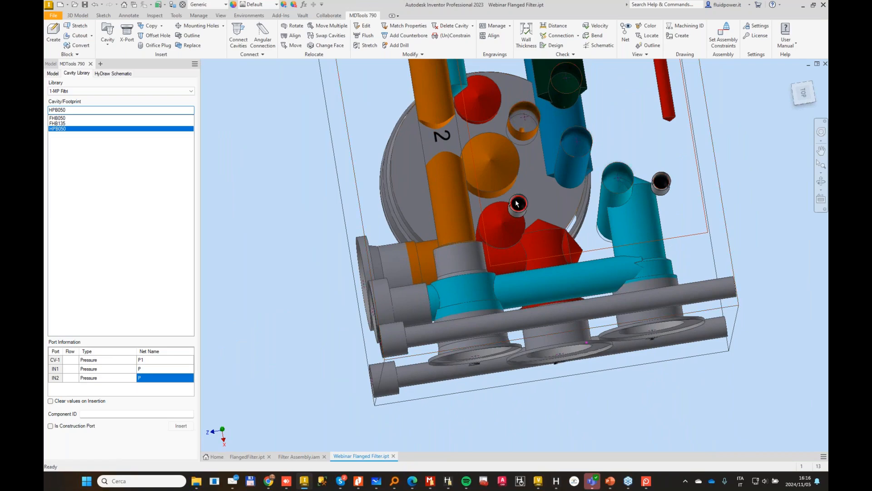
{"action": "middle_click_drag", "start_coordinate": [515, 200], "coordinate": [549, 188], "text": "shift"}
{"action": "scroll", "coordinate": [532, 230], "scroll_direction": "up", "scroll_amount": 1}
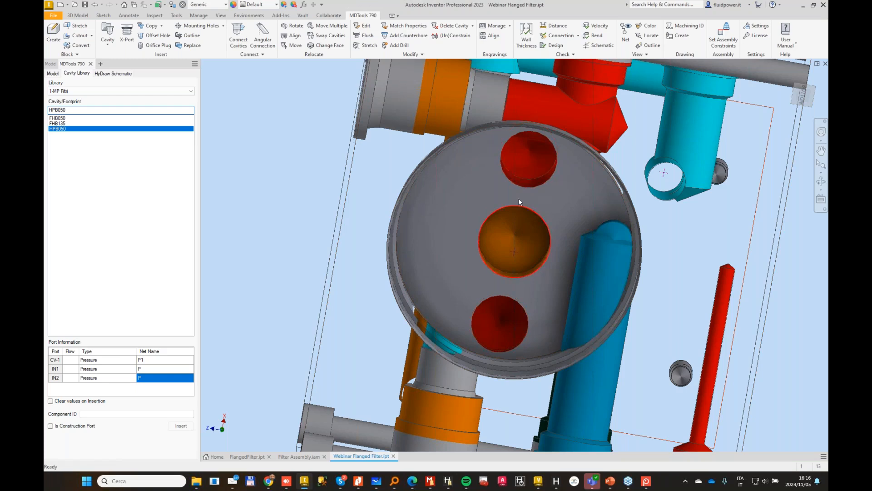
{"action": "left_click", "coordinate": [296, 28]}
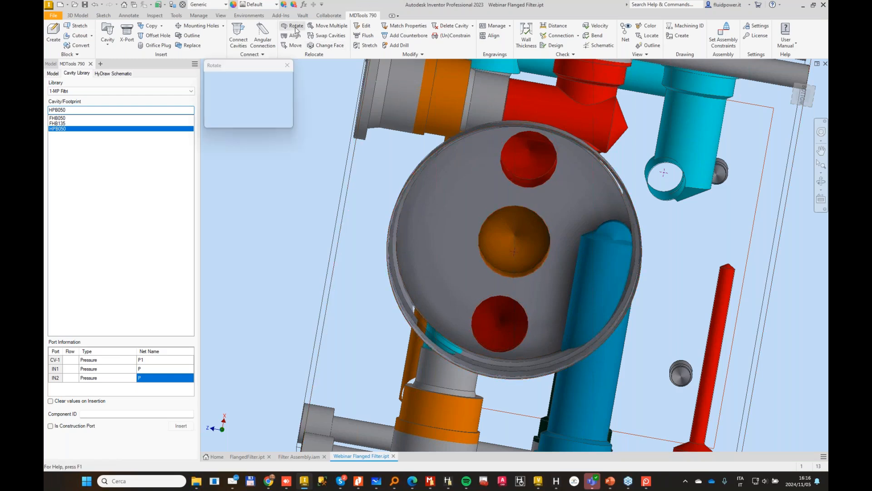
{"action": "left_click", "coordinate": [496, 205]}
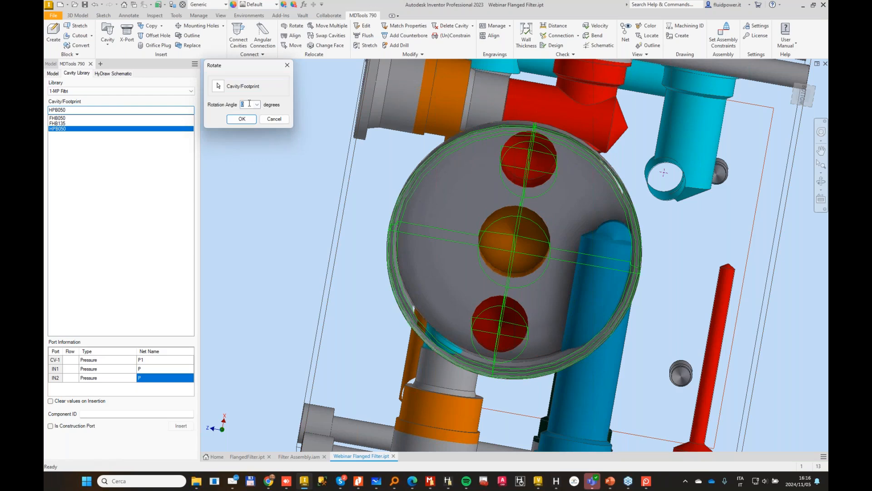
{"action": "type", "text": "20"}
{"action": "key", "text": "Tab"}
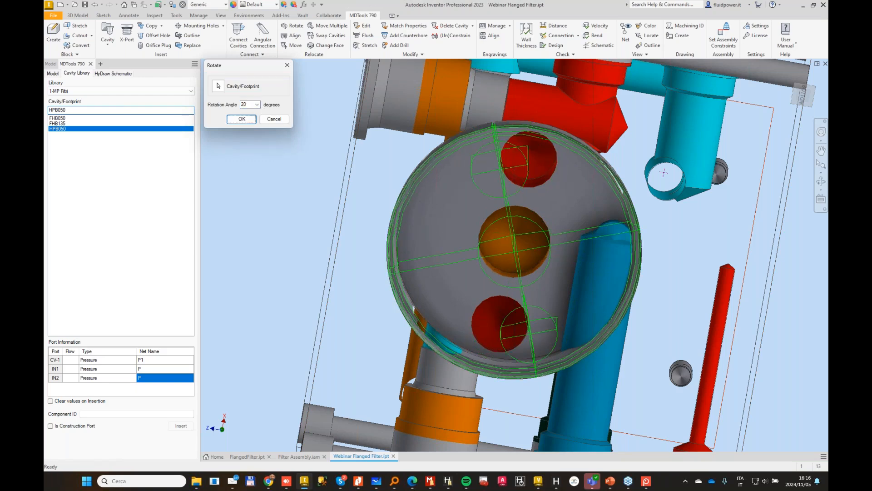
{"action": "type", "text": "3"}
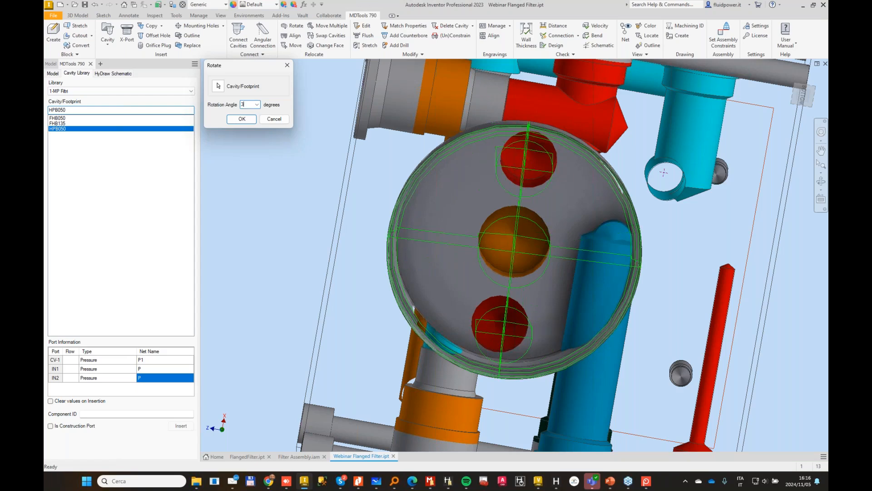
{"action": "type", "text": "30"}
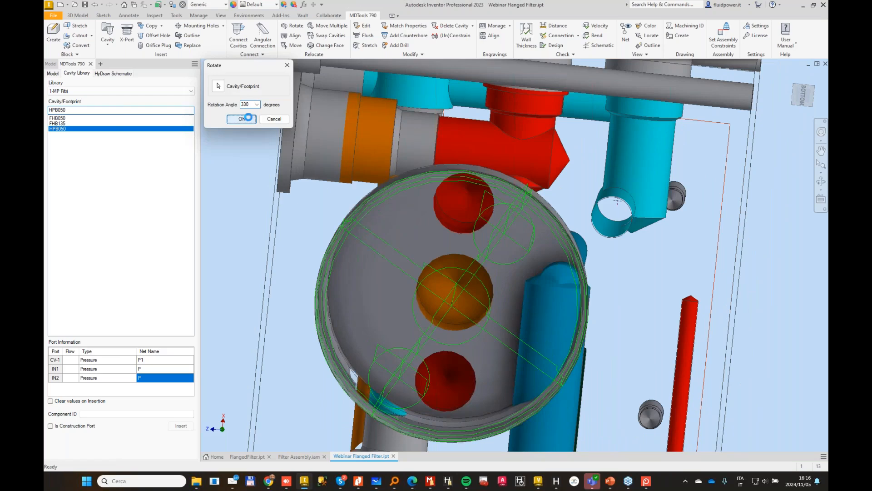
{"action": "left_click", "coordinate": [249, 118]}
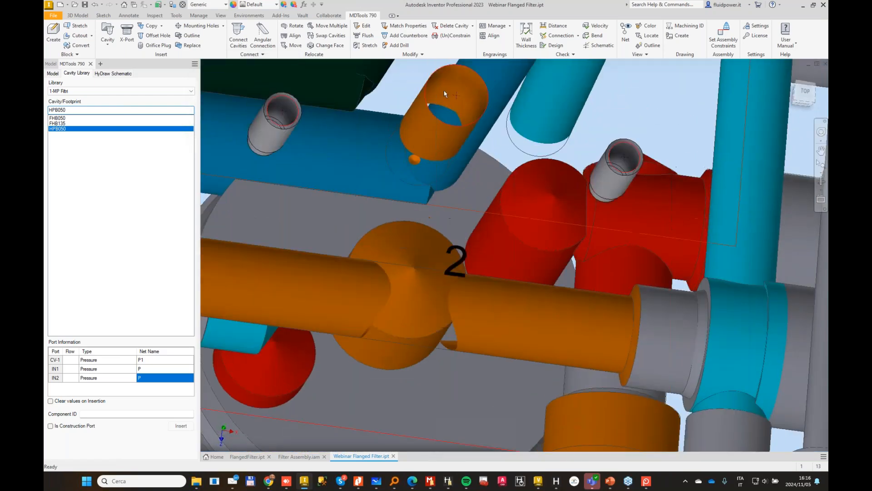
Step: Stretch the P port's 16 mm drill to a depth of 47 mm so it meets the filter's red inlet drill
{"action": "left_click", "coordinate": [412, 54]}
{"action": "left_click", "coordinate": [369, 45]}
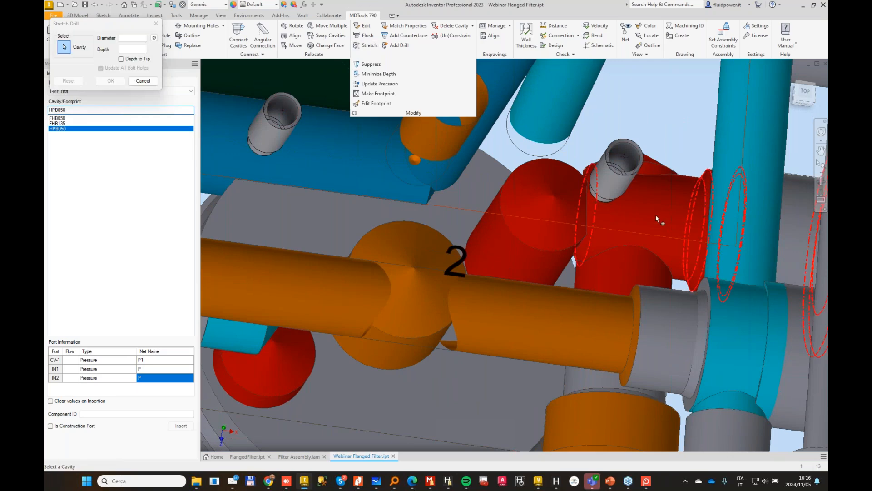
{"action": "left_click", "coordinate": [108, 130]}
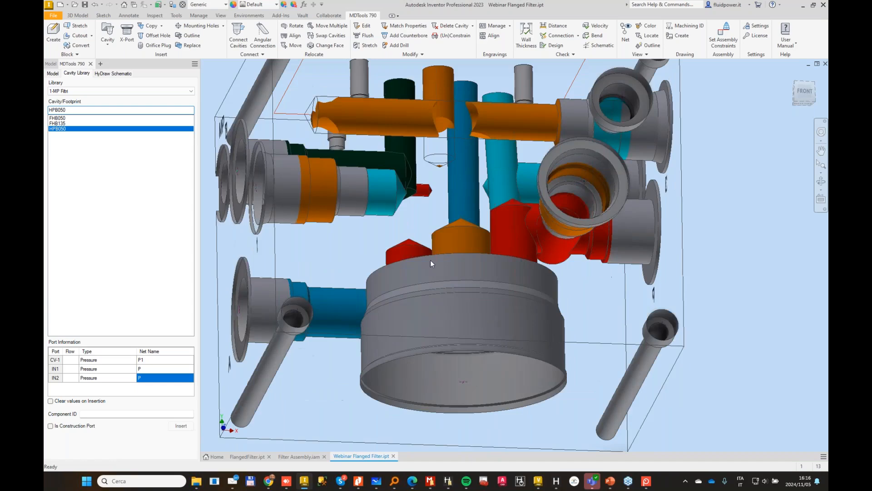
Step: Move the port B cavity on the block's left face to X 71, Y 28
{"action": "middle_click_drag", "start_coordinate": [431, 264], "coordinate": [489, 242], "text": "shift"}
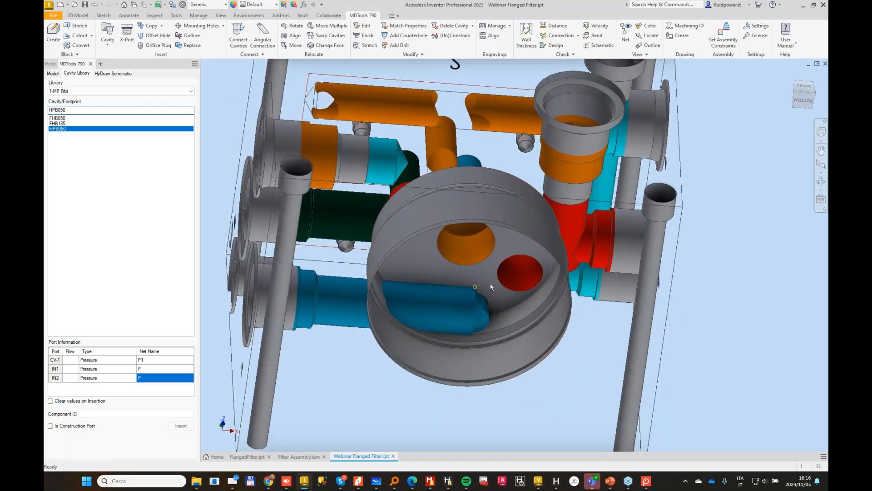
{"action": "middle_click_drag", "start_coordinate": [503, 261], "coordinate": [532, 237], "text": "shift"}
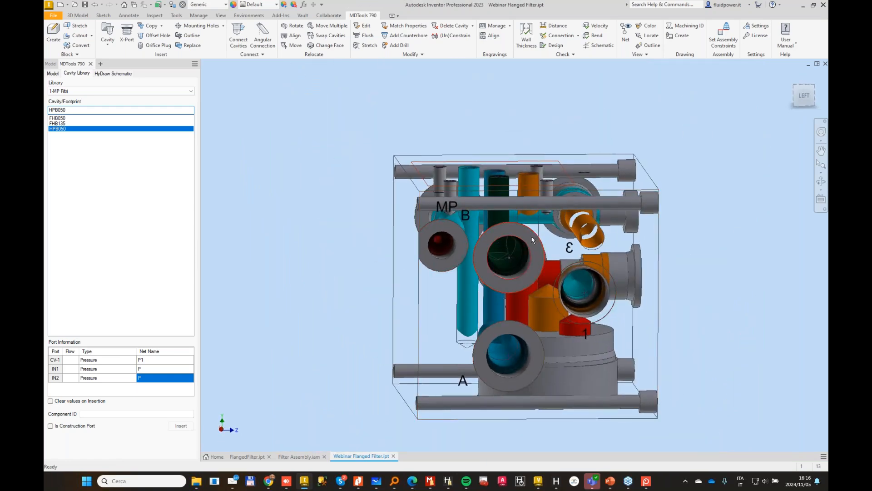
{"action": "left_click", "coordinate": [546, 237]}
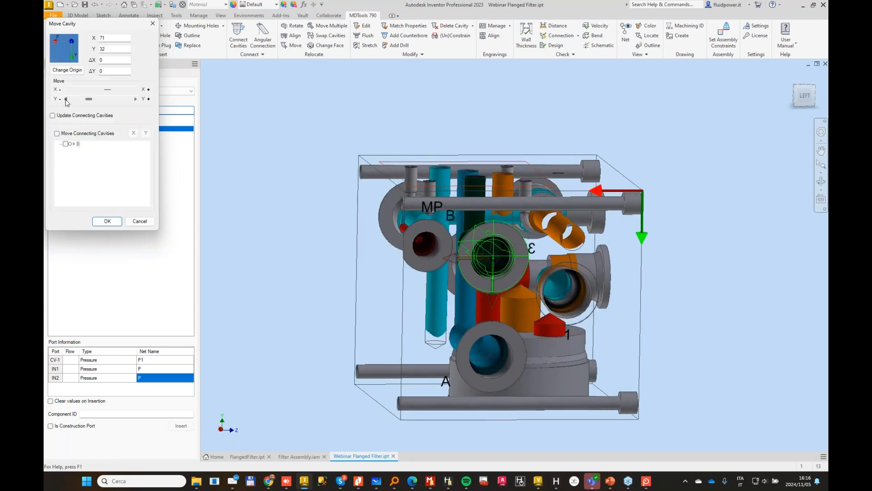
{"action": "left_click", "coordinate": [108, 222]}
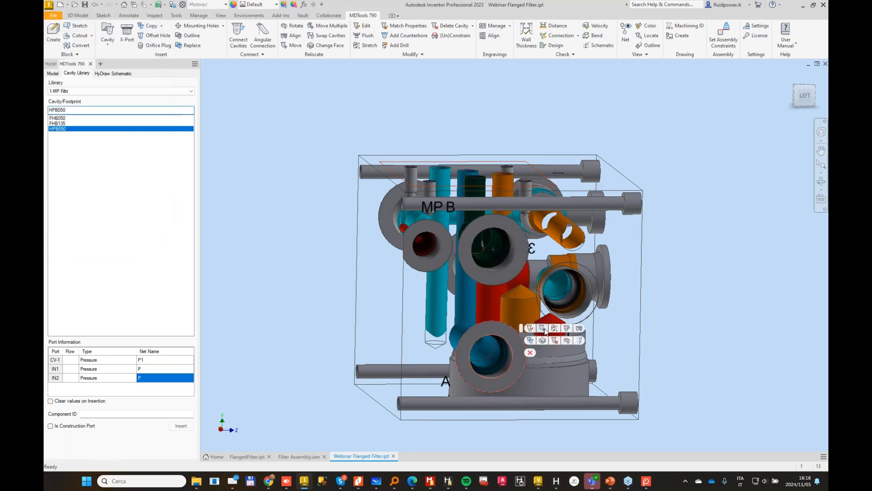
Step: Move the port A cavity on the left face clear of the filter, to X 90, Y 60
{"action": "left_click", "coordinate": [545, 329]}
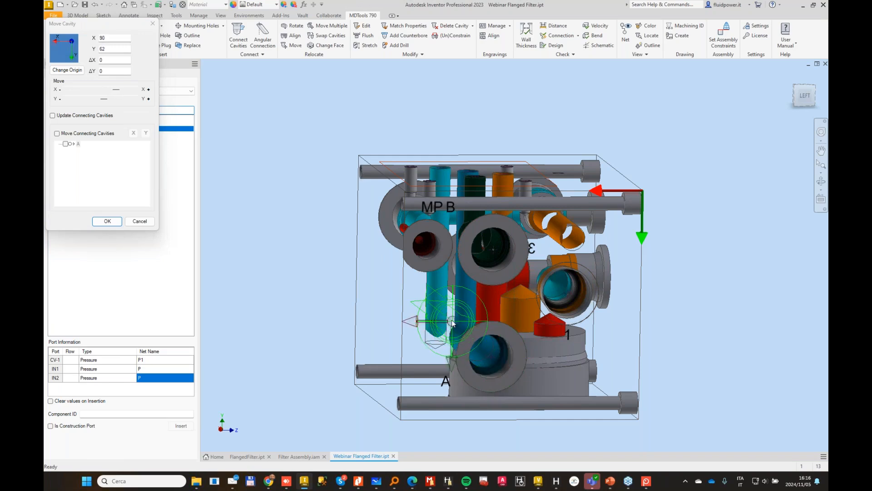
{"action": "left_click_drag", "start_coordinate": [452, 323], "coordinate": [451, 317]}
{"action": "left_click", "coordinate": [108, 221]}
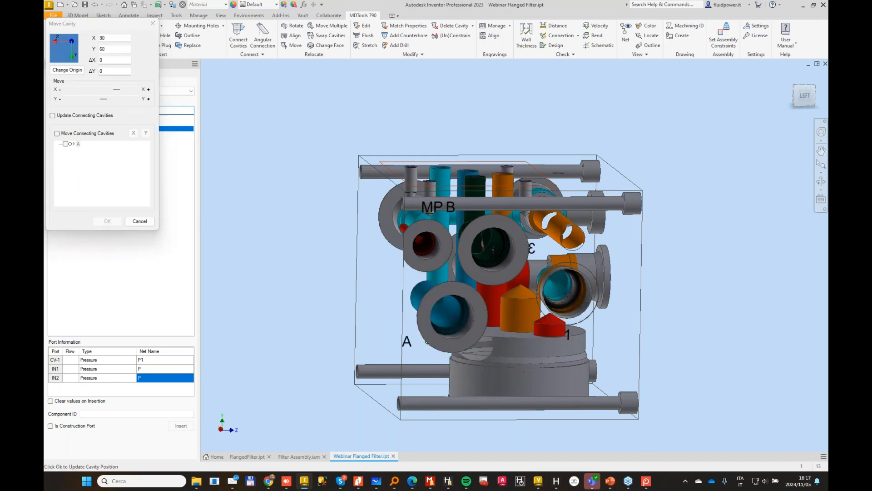
Step: Stretch the footprint's blue 10 mm drill to port A's drill at 63 mm depth, inclined at Beta 14 and Alpha 90
{"action": "scroll", "coordinate": [473, 271], "scroll_direction": "up", "scroll_amount": 5}
{"action": "middle_click_drag", "start_coordinate": [475, 272], "coordinate": [424, 106], "text": "shift"}
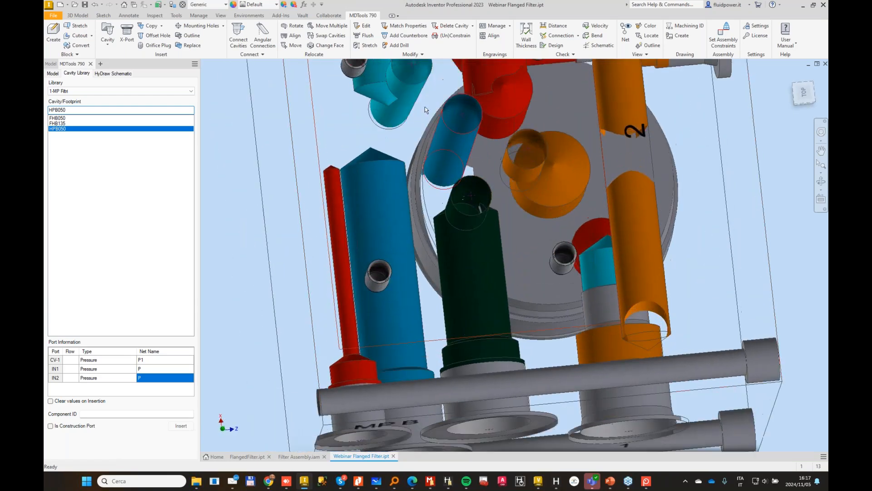
{"action": "left_click", "coordinate": [370, 46]}
{"action": "left_click", "coordinate": [461, 119]}
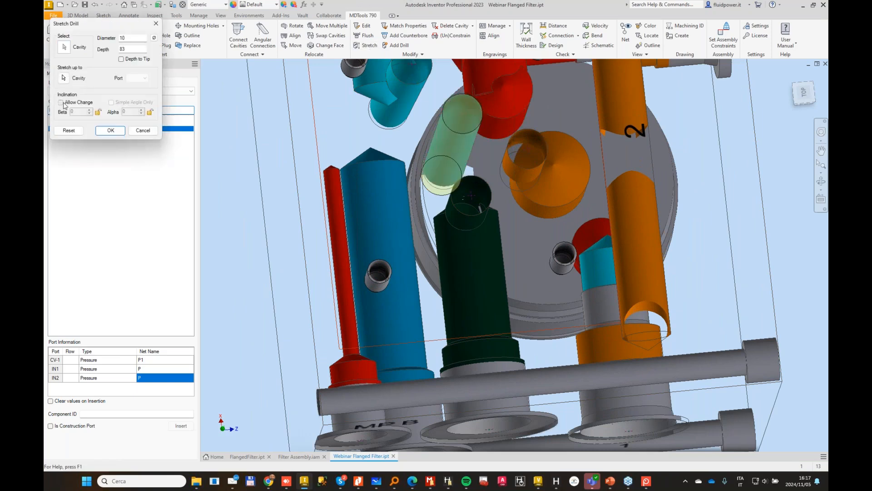
{"action": "left_click", "coordinate": [65, 77]}
{"action": "left_click", "coordinate": [379, 205]}
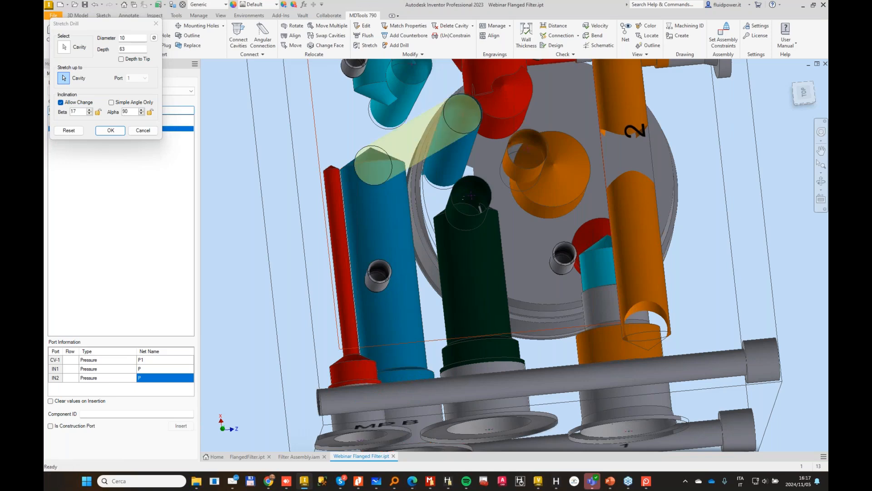
{"action": "middle_click_drag", "start_coordinate": [379, 205], "coordinate": [350, 223], "text": "shift"}
{"action": "left_click", "coordinate": [89, 114]}
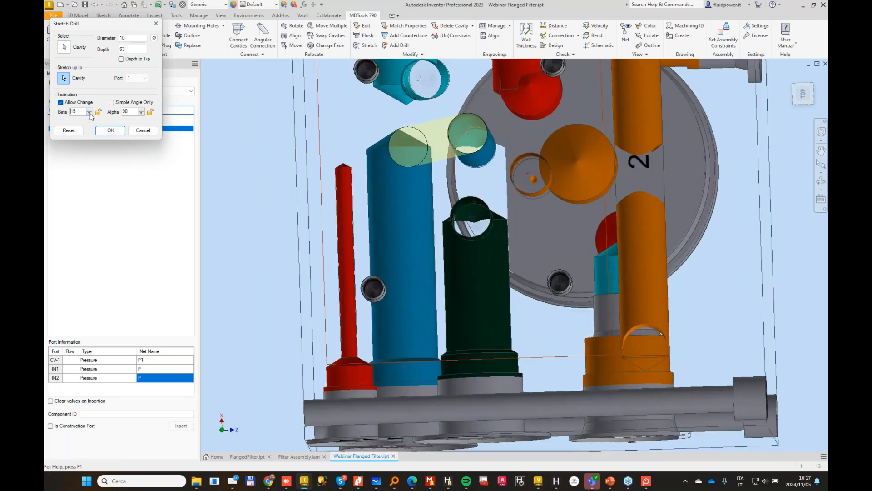
{"action": "left_click", "coordinate": [89, 114]}
{"action": "left_click", "coordinate": [109, 132]}
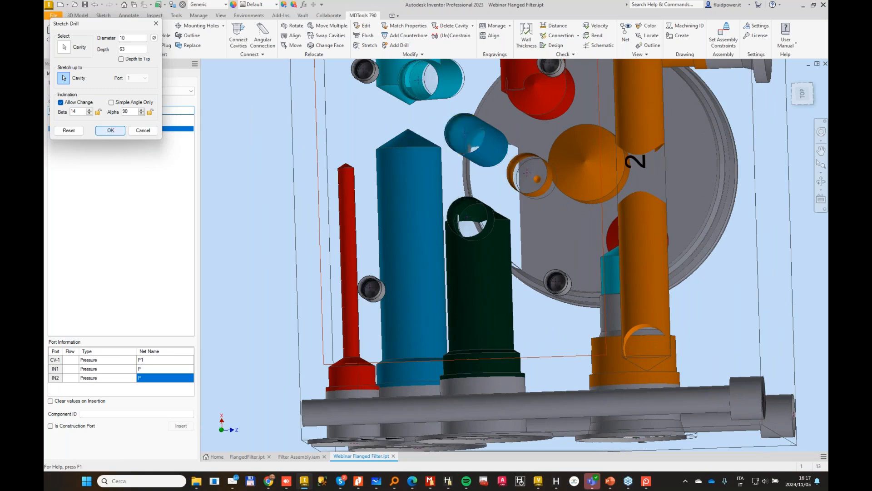
Step: Recolour the manifold's cavities according to their nets
{"action": "middle_click_drag", "start_coordinate": [447, 197], "coordinate": [545, 195], "text": "shift"}
{"action": "middle_click_drag", "start_coordinate": [522, 392], "coordinate": [534, 296]}
{"action": "middle_click_drag", "start_coordinate": [534, 295], "coordinate": [389, 270], "text": "shift"}
{"action": "scroll", "coordinate": [388, 269], "scroll_direction": "up", "scroll_amount": 2}
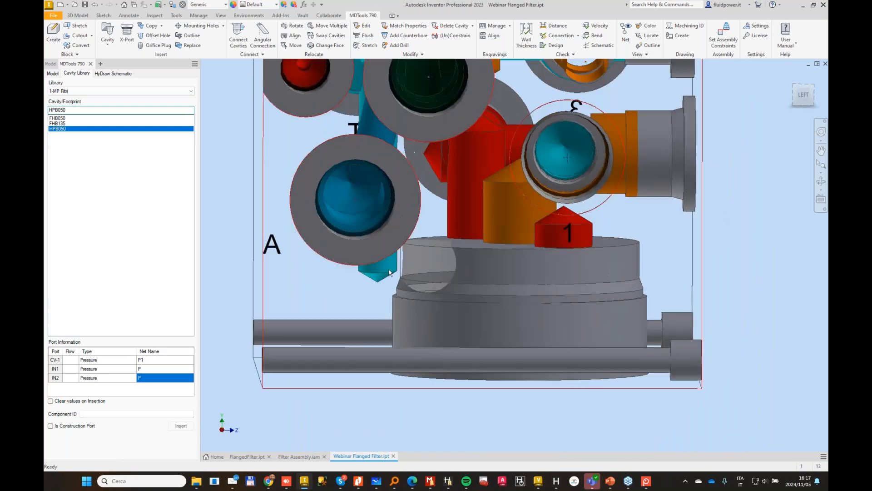
{"action": "left_click", "coordinate": [647, 27]}
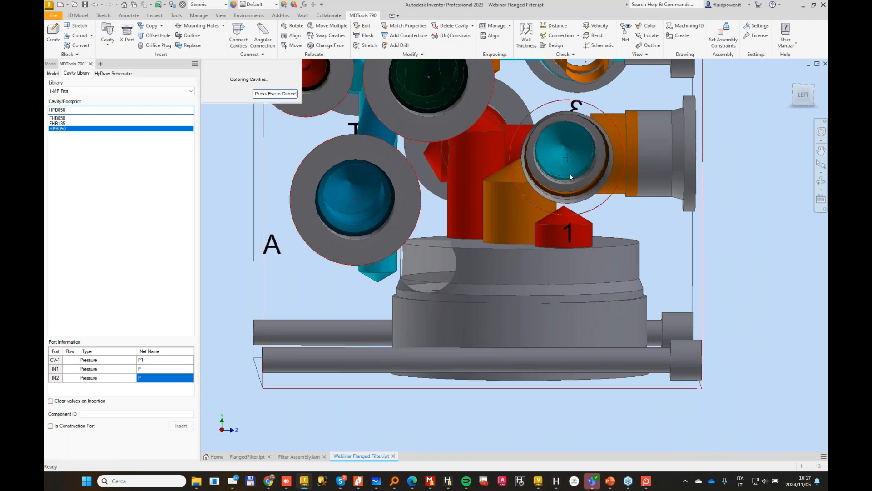
Step: Stretch the footprint's orange 10 mm drill down towards the filter's orange centre drill, to a depth of about 60 mm
{"action": "middle_click_drag", "start_coordinate": [541, 234], "coordinate": [583, 281], "text": "shift"}
{"action": "scroll", "coordinate": [536, 250], "scroll_direction": "down", "scroll_amount": 3}
{"action": "scroll", "coordinate": [598, 270], "scroll_direction": "up", "scroll_amount": 1}
{"action": "scroll", "coordinate": [609, 148], "scroll_direction": "up", "scroll_amount": 2}
{"action": "middle_click_drag", "start_coordinate": [610, 148], "coordinate": [579, 175], "text": "shift"}
{"action": "left_click", "coordinate": [366, 46]}
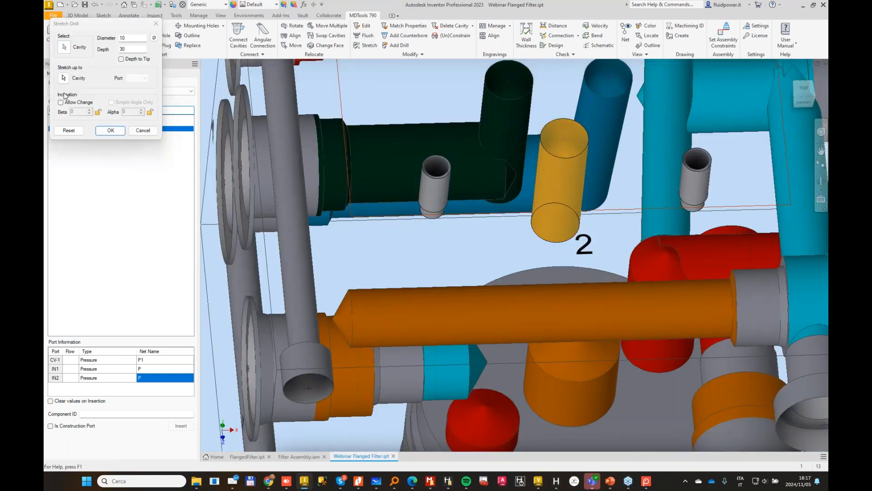
{"action": "left_click", "coordinate": [67, 83]}
{"action": "left_click", "coordinate": [563, 369]}
{"action": "middle_click_drag", "start_coordinate": [565, 302], "coordinate": [582, 350], "text": "shift"}
{"action": "middle_click_drag", "start_coordinate": [555, 227], "coordinate": [611, 159], "text": "shift"}
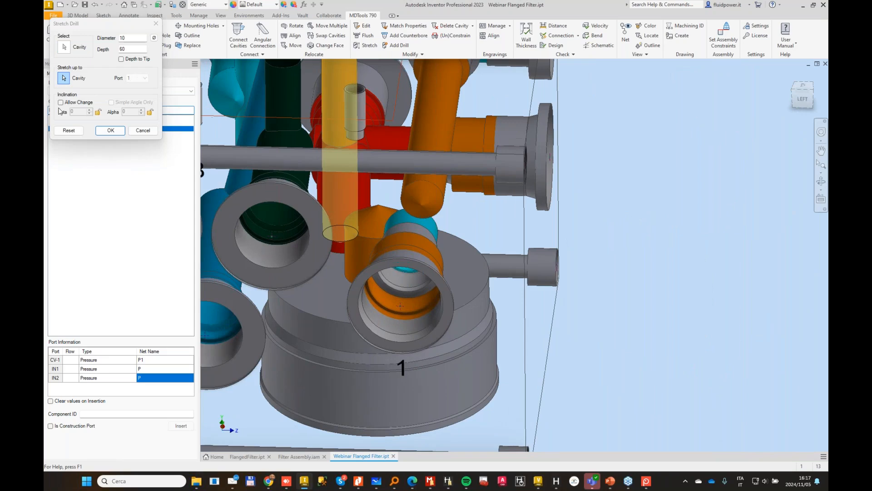
Step: Allow inclination on the orange drill and lock its angles at Beta 5 and Alpha 270
{"action": "left_click", "coordinate": [61, 103]}
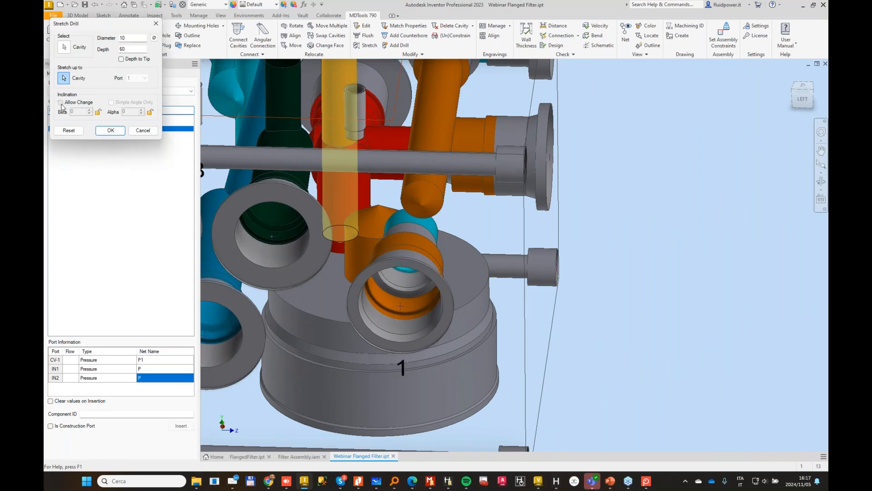
{"action": "type", "text": "5"}
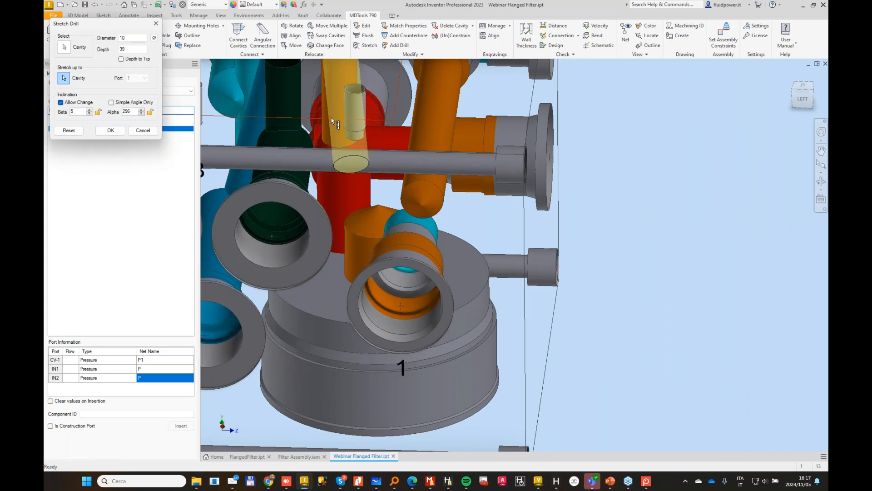
{"action": "left_click_drag", "start_coordinate": [360, 171], "coordinate": [356, 182]}
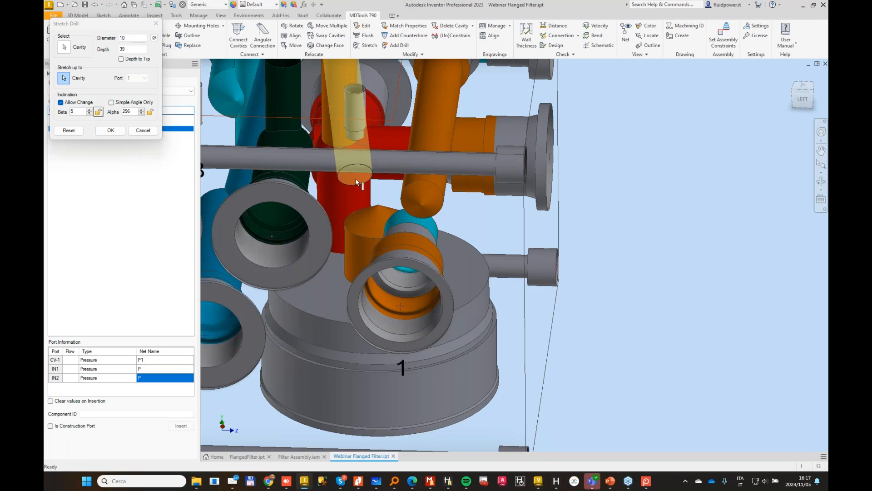
{"action": "double_click", "coordinate": [76, 111]}
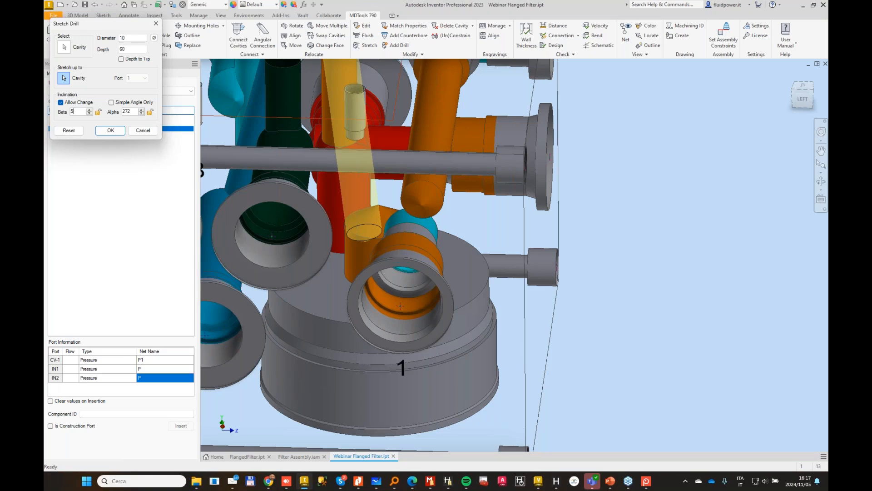
{"action": "middle_click_drag", "start_coordinate": [362, 195], "coordinate": [443, 199], "text": "shift"}
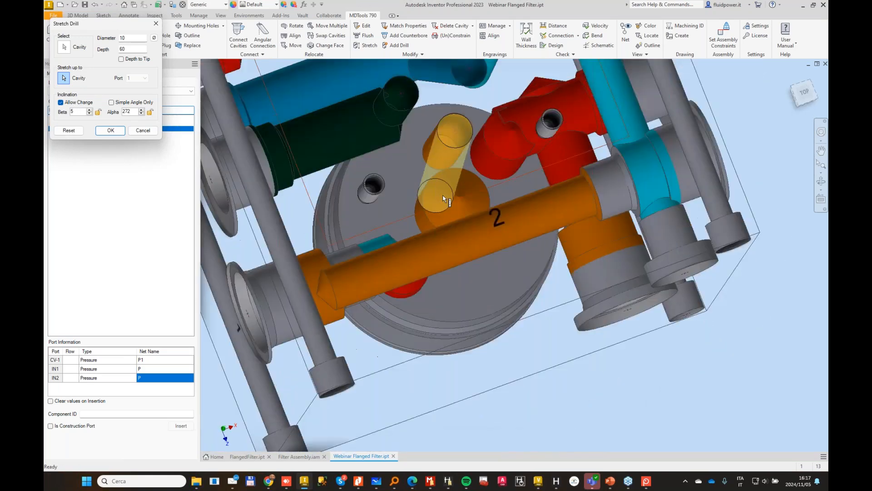
{"action": "left_click_drag", "start_coordinate": [444, 198], "coordinate": [471, 206]}
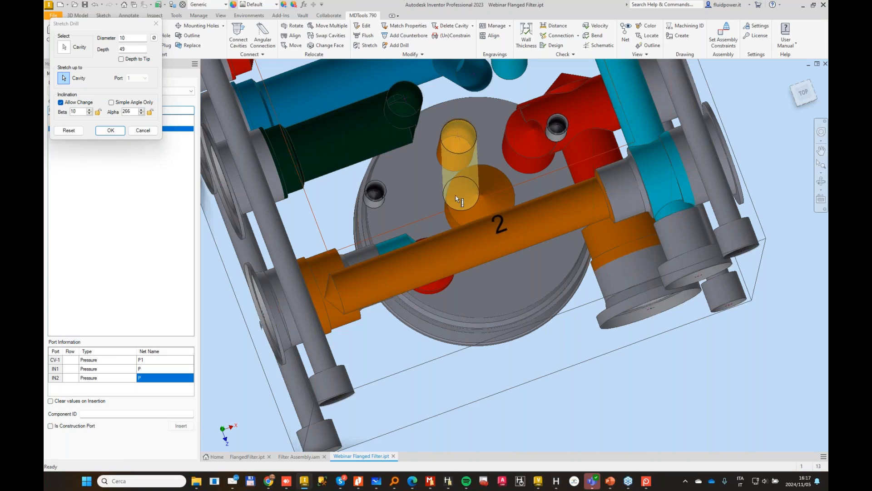
{"action": "double_click", "coordinate": [73, 112]}
{"action": "type", "text": "5"}
{"action": "key", "text": "Tab"}
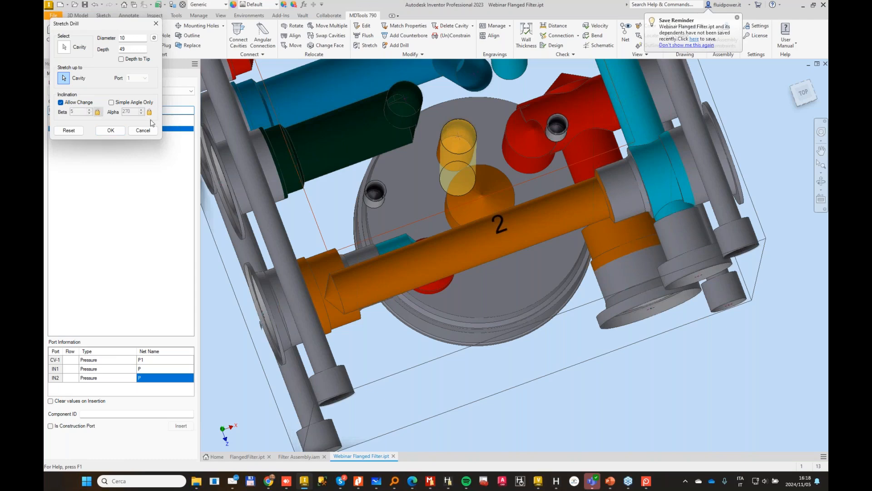
Step: Extend the inclined orange drill to a depth of 63 mm so it meets the filter's centre drill
{"action": "middle_click_drag", "start_coordinate": [454, 169], "coordinate": [418, 247], "text": "shift"}
{"action": "left_click", "coordinate": [420, 249]}
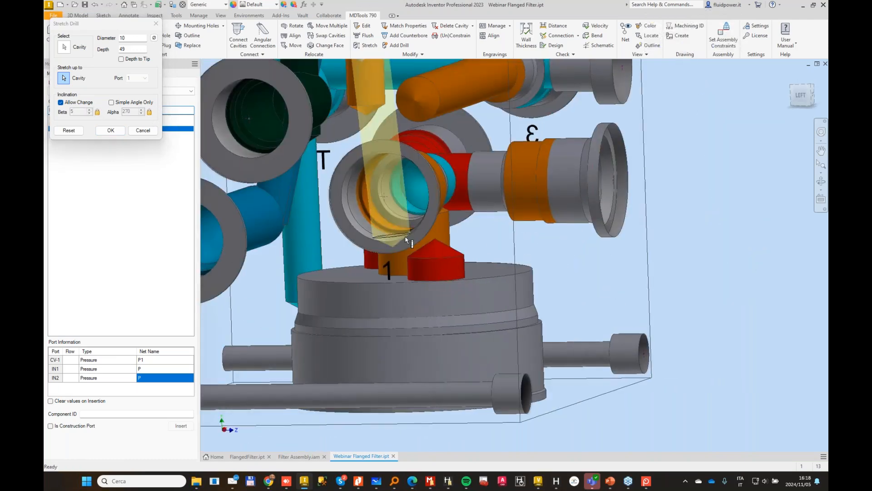
{"action": "left_click_drag", "start_coordinate": [422, 249], "coordinate": [428, 226]}
{"action": "middle_click_drag", "start_coordinate": [428, 227], "coordinate": [440, 200], "text": "shift"}
{"action": "left_click", "coordinate": [111, 130]}
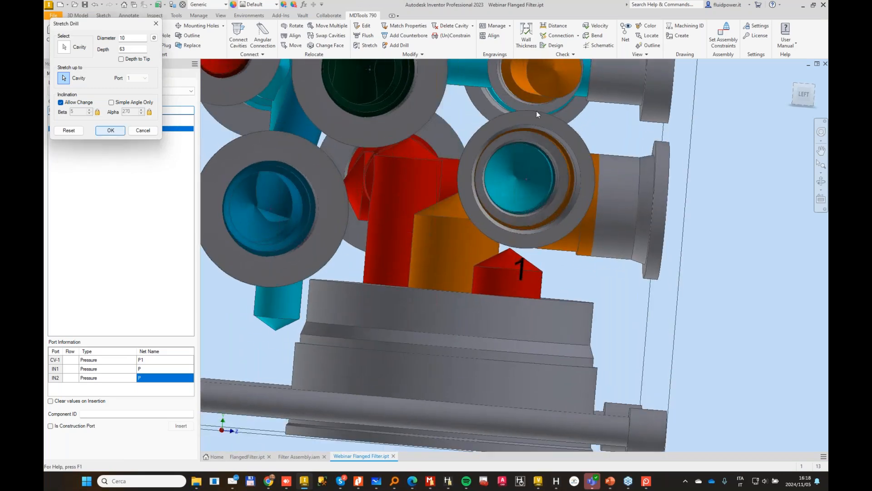
Step: Swap the two-port cartridge cavity on the left face with the right-face cavity that has the long orange drill
{"action": "middle_click_drag", "start_coordinate": [618, 137], "coordinate": [477, 162], "text": "shift"}
{"action": "scroll", "coordinate": [500, 148], "scroll_direction": "up", "scroll_amount": 2}
{"action": "scroll", "coordinate": [478, 162], "scroll_direction": "up", "scroll_amount": 3}
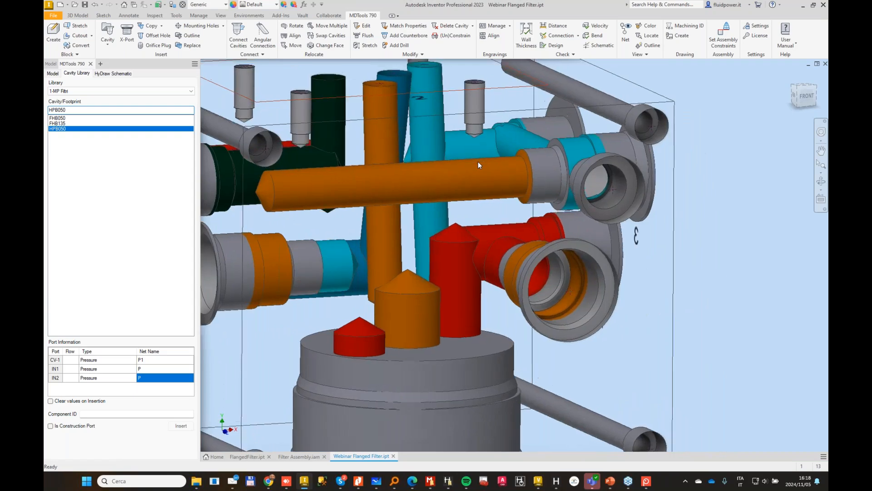
{"action": "middle_click_drag", "start_coordinate": [478, 161], "coordinate": [514, 162], "text": "shift"}
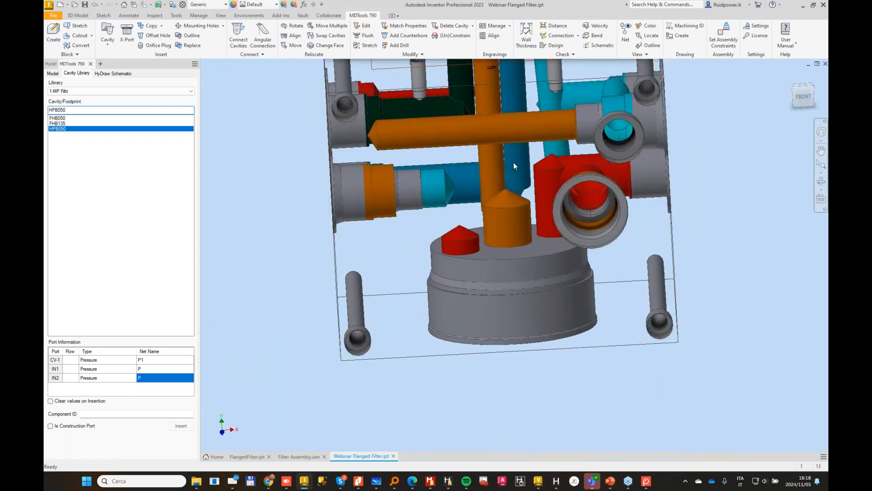
{"action": "middle_click_drag", "start_coordinate": [463, 175], "coordinate": [451, 174], "text": "shift"}
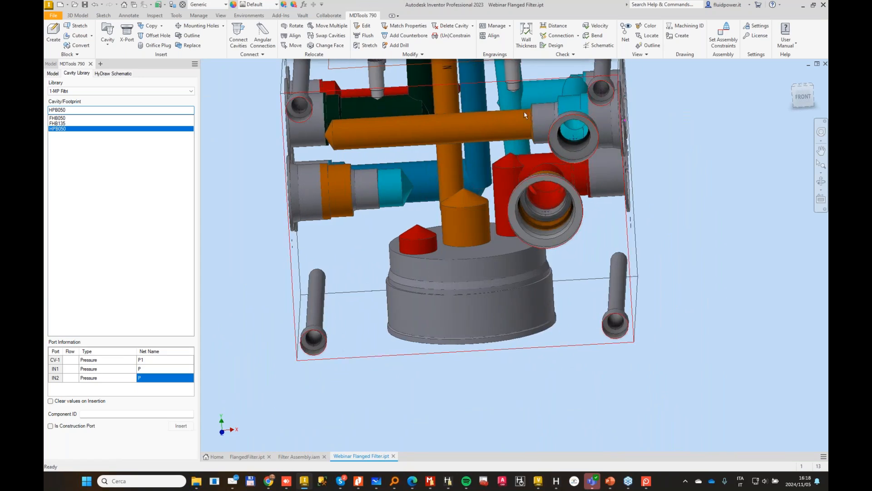
{"action": "left_click", "coordinate": [335, 38]}
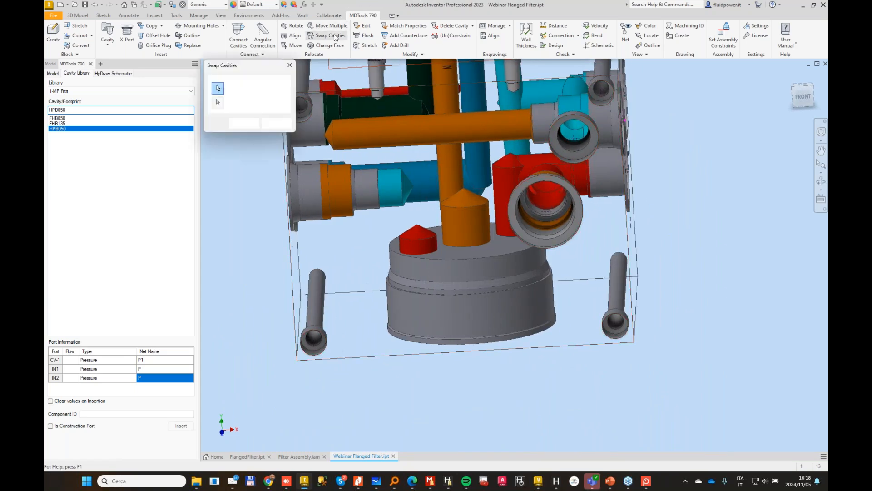
{"action": "left_click", "coordinate": [344, 207]}
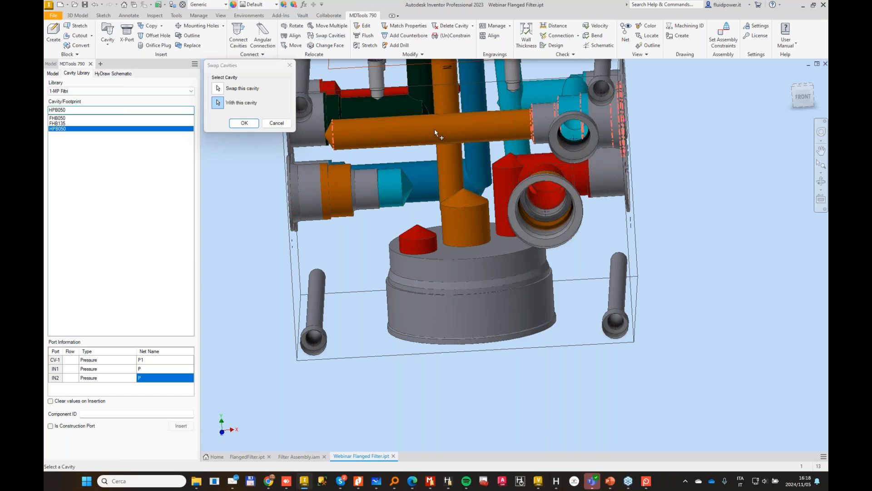
{"action": "left_click", "coordinate": [244, 124]}
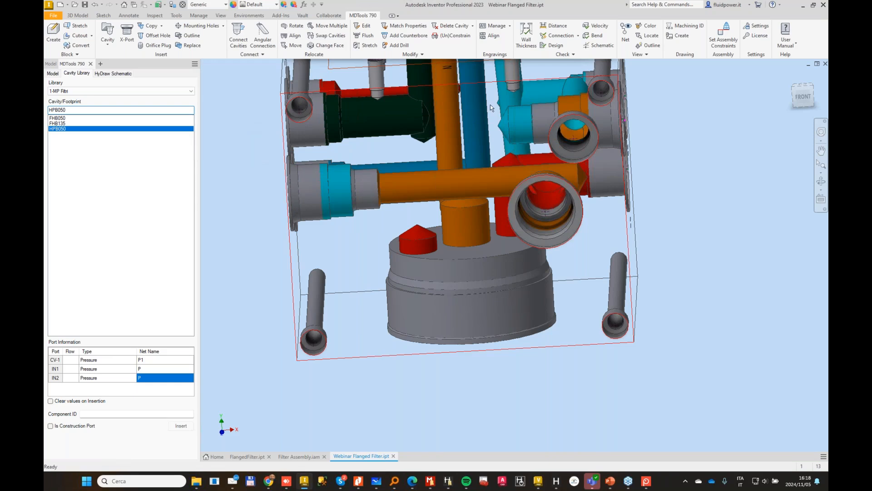
Step: Connect the swapped left-face cavity to port 2 of the orange cartridge cavity on the front face
{"action": "middle_click_drag", "start_coordinate": [336, 176], "coordinate": [378, 172], "text": "shift"}
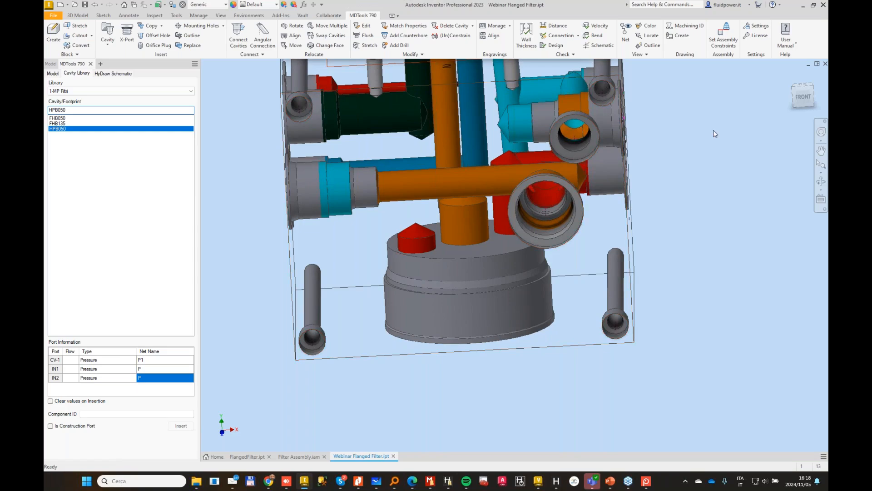
{"action": "middle_click_drag", "start_coordinate": [714, 130], "coordinate": [599, 184], "text": "shift"}
{"action": "scroll", "coordinate": [510, 155], "scroll_direction": "down", "scroll_amount": 2}
{"action": "scroll", "coordinate": [517, 192], "scroll_direction": "up", "scroll_amount": 2}
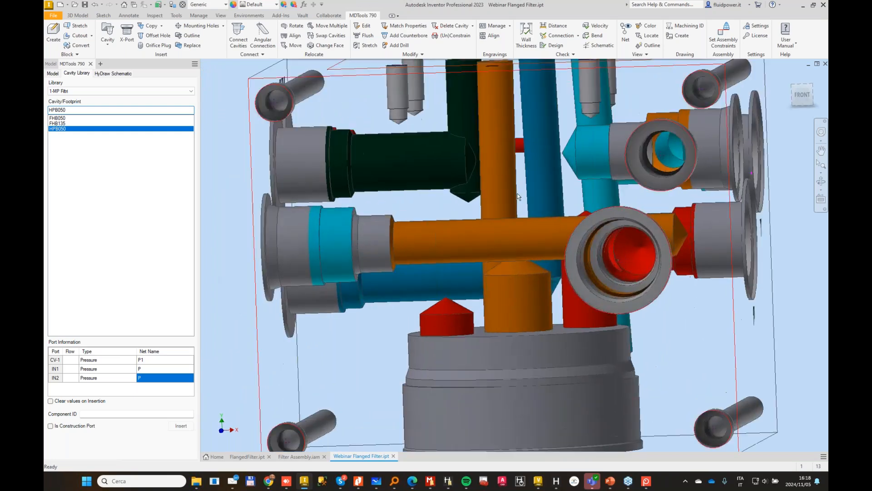
{"action": "scroll", "coordinate": [517, 186], "scroll_direction": "down", "scroll_amount": 2}
{"action": "middle_click_drag", "start_coordinate": [516, 184], "coordinate": [573, 187], "text": "shift"}
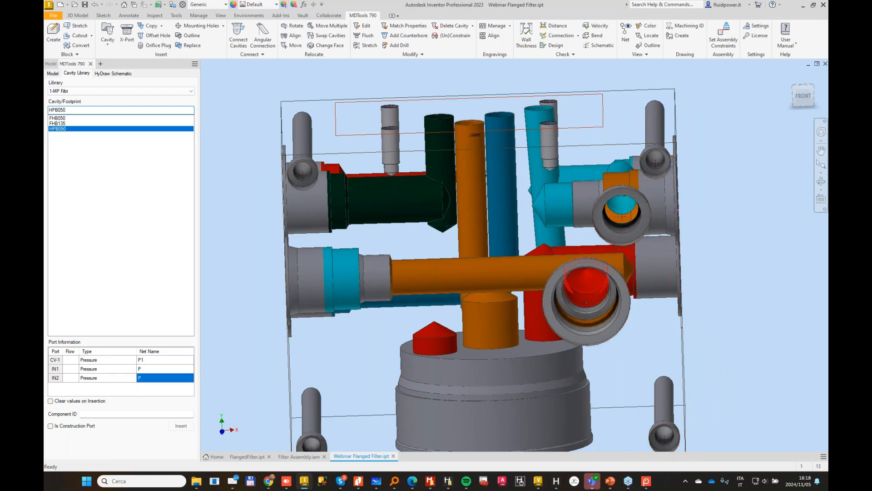
{"action": "middle_click_drag", "start_coordinate": [572, 187], "coordinate": [465, 141], "text": "shift"}
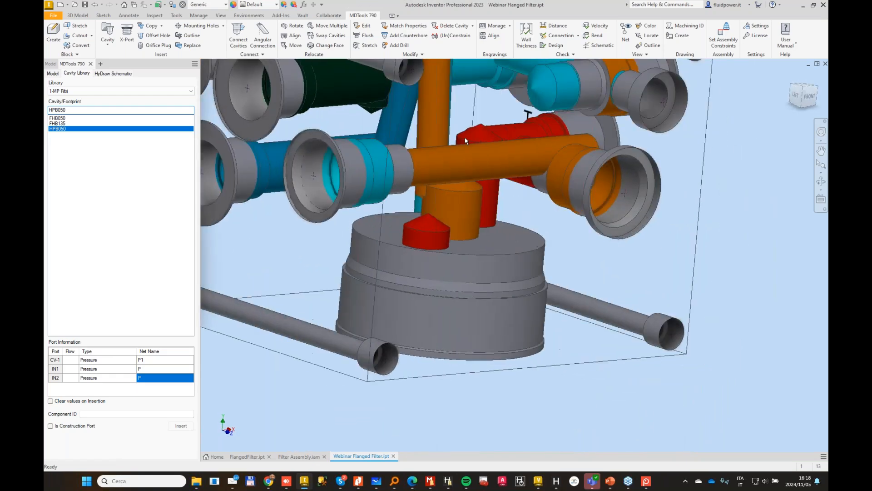
{"action": "left_click", "coordinate": [239, 36]}
{"action": "left_click", "coordinate": [357, 168]}
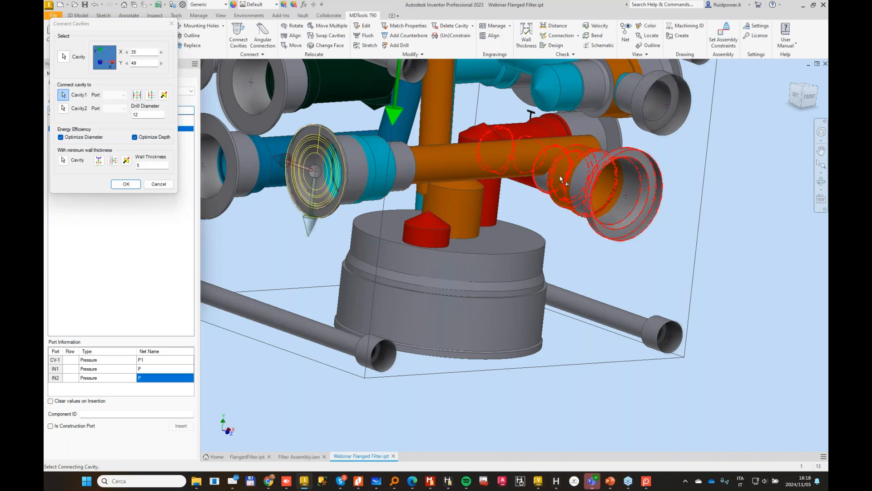
{"action": "left_click", "coordinate": [564, 180]}
{"action": "left_click", "coordinate": [115, 94]}
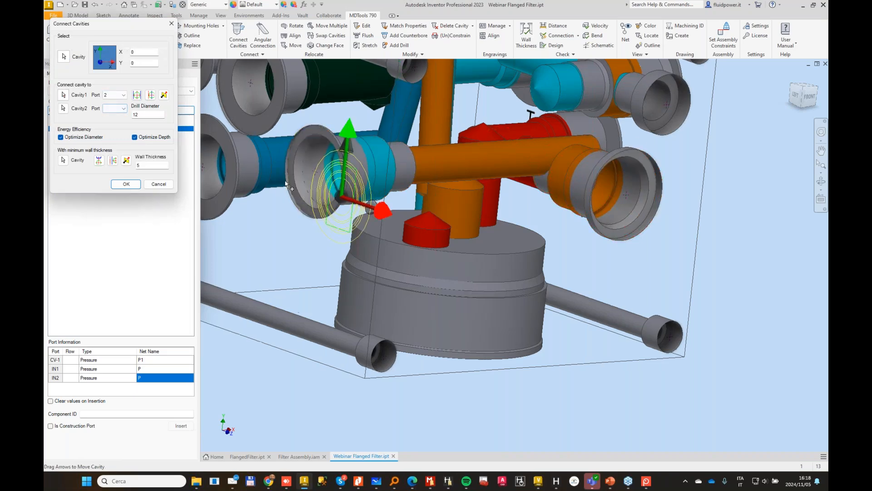
{"action": "middle_click_drag", "start_coordinate": [479, 176], "coordinate": [483, 140], "text": "shift"}
{"action": "left_click", "coordinate": [126, 184]}
{"action": "middle_click_drag", "start_coordinate": [700, 157], "coordinate": [542, 87], "text": "shift"}
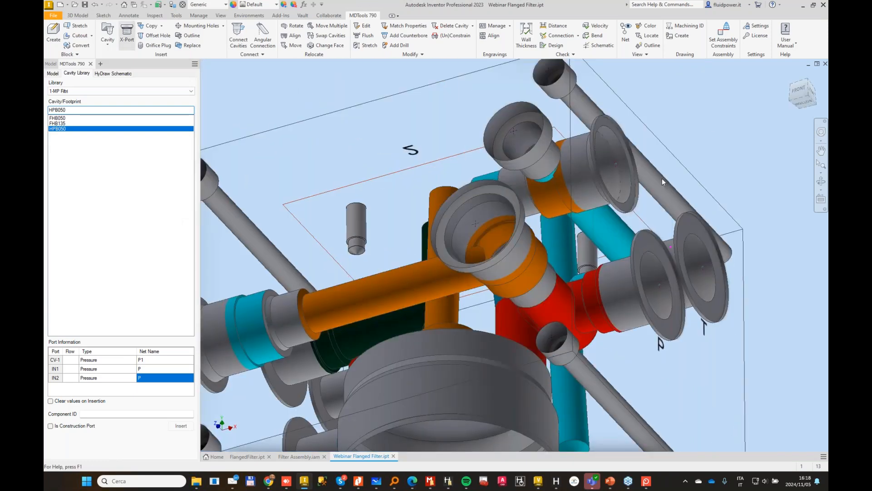
{"action": "left_click", "coordinate": [286, 196]}
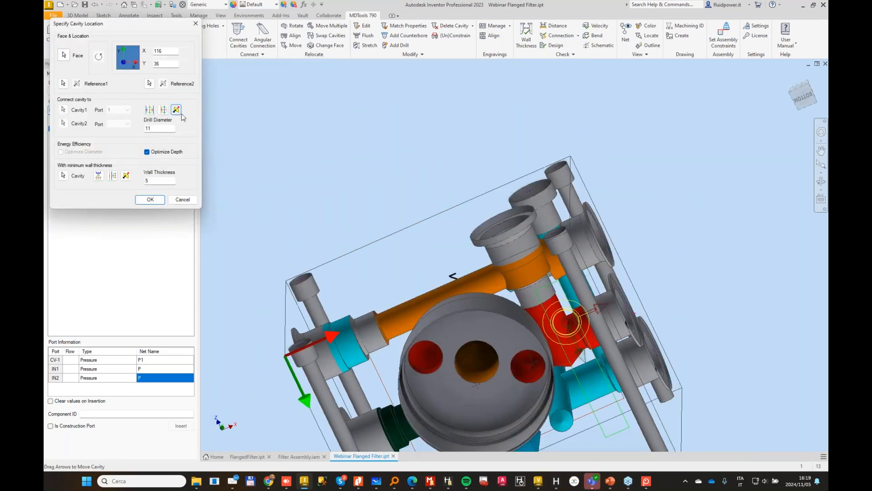
{"action": "left_click", "coordinate": [152, 113]}
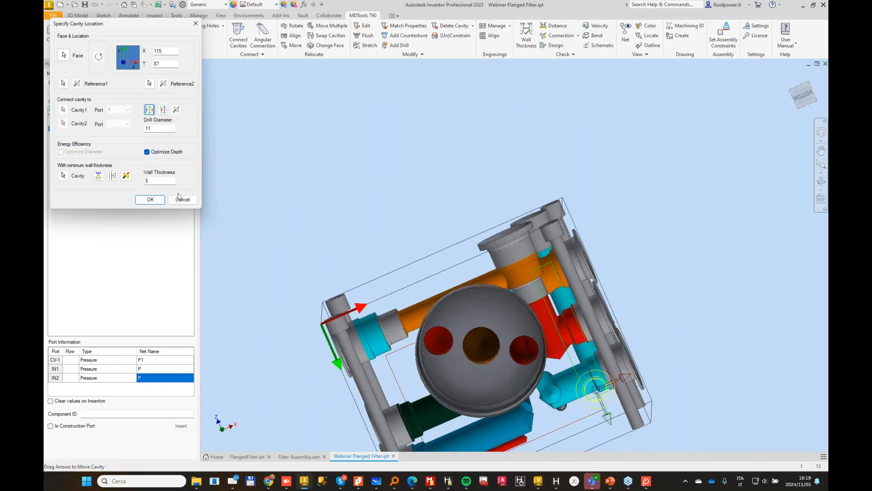
{"action": "left_click", "coordinate": [195, 202]}
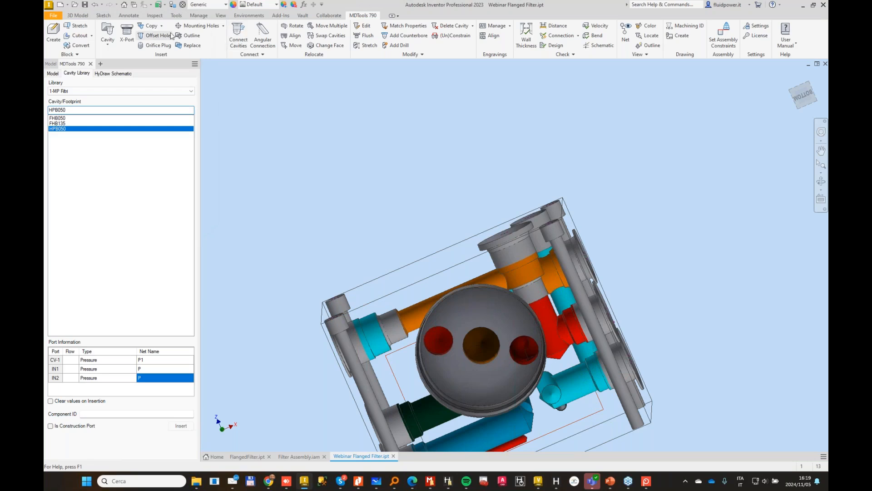
Step: Insert an XG14 construction port with an 11 mm drill on the bottom face, connected to port 2 of the right-face cartridge cavity
{"action": "left_click", "coordinate": [135, 37]}
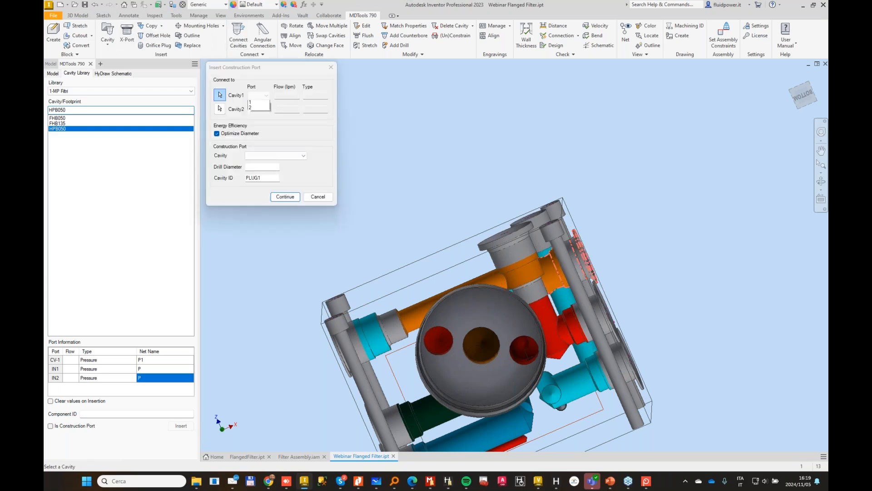
{"action": "left_click", "coordinate": [260, 107]}
{"action": "left_click", "coordinate": [297, 155]}
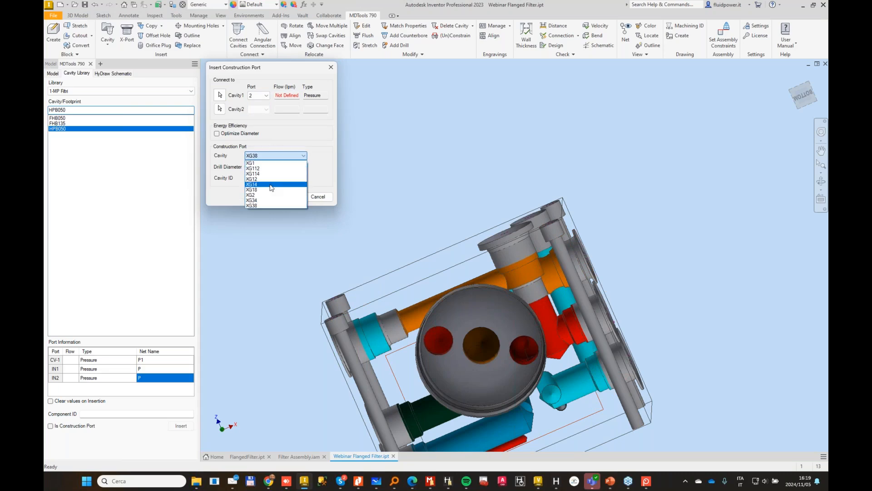
{"action": "left_click", "coordinate": [275, 188]}
{"action": "left_click", "coordinate": [286, 196]}
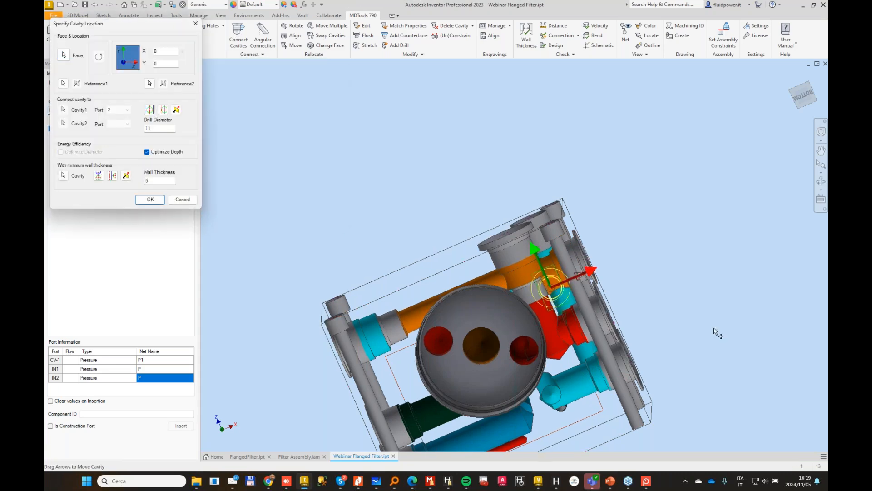
{"action": "left_click", "coordinate": [150, 200]}
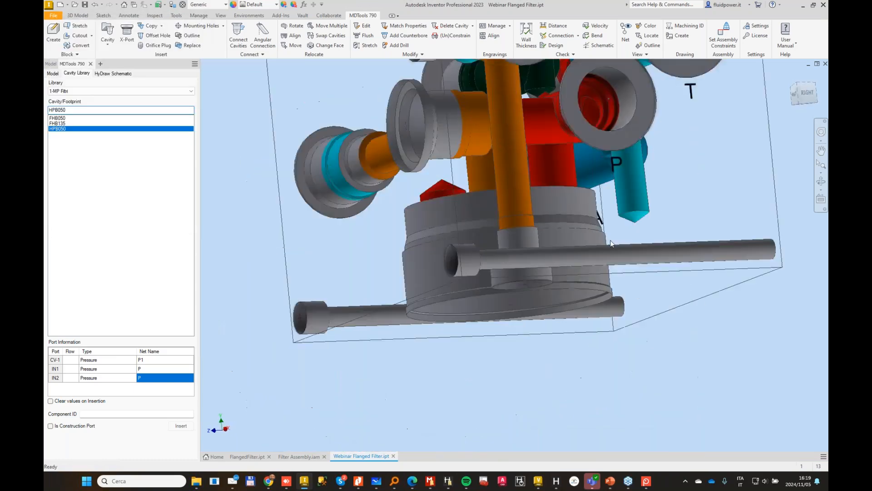
Step: Move the right-face cartridge cavity together with its bottom-face construction port by -6 mm in Z
{"action": "middle_click_drag", "start_coordinate": [611, 244], "coordinate": [584, 306], "text": "shift"}
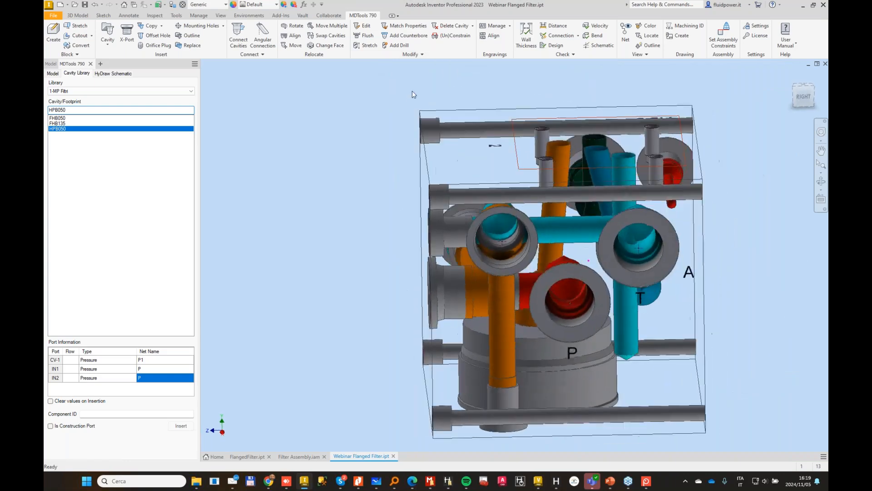
{"action": "left_click", "coordinate": [342, 29]}
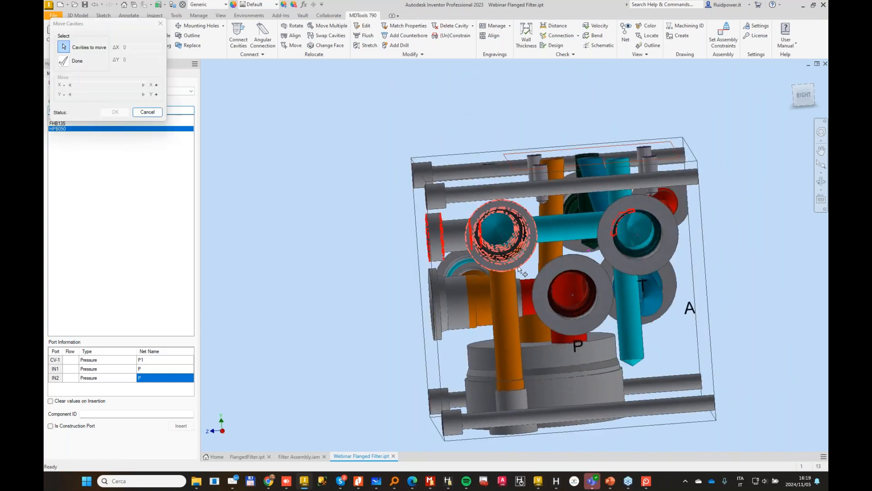
{"action": "left_click", "coordinate": [64, 62]}
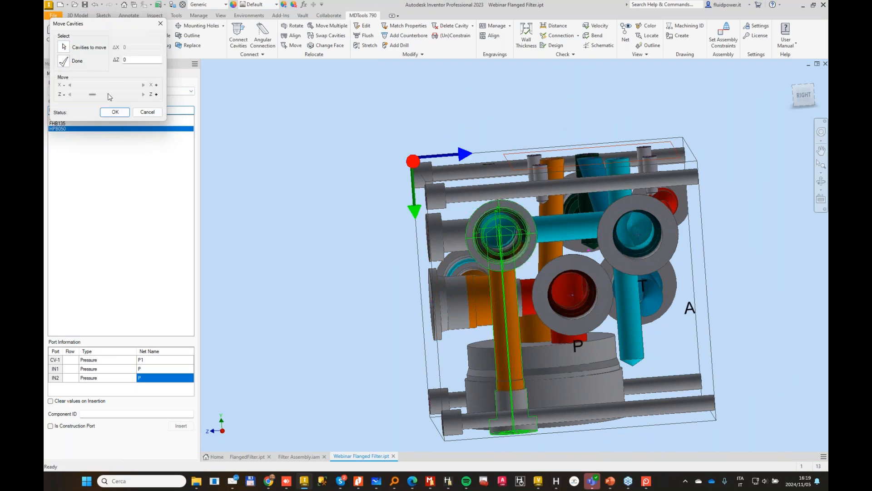
{"action": "left_click", "coordinate": [70, 95]}
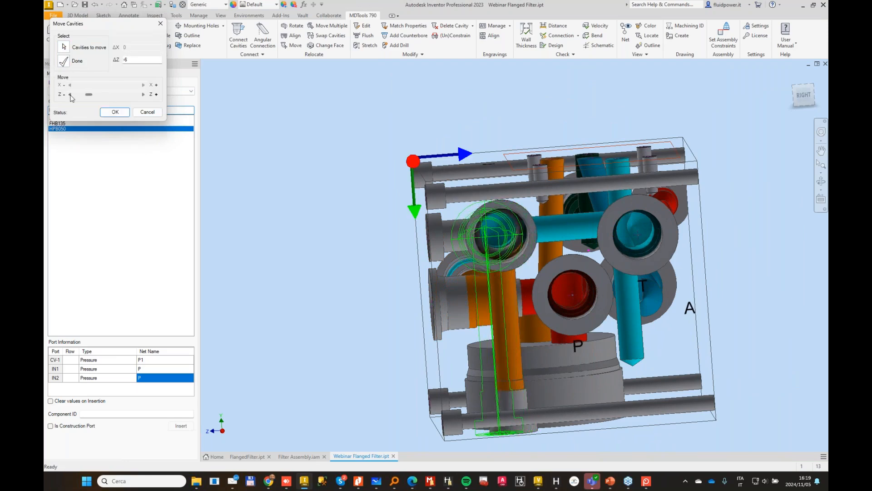
{"action": "left_click", "coordinate": [112, 114]}
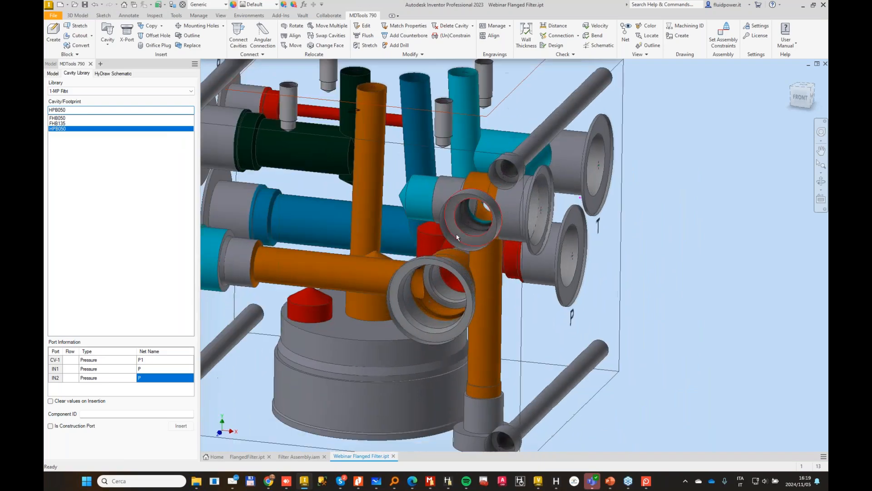
Step: Delete the small front-face port on the right-face cavity and set the left-face cavity's 12 mm orange drill to 97 mm deep
{"action": "left_click", "coordinate": [456, 233]}
{"action": "left_click", "coordinate": [497, 234]}
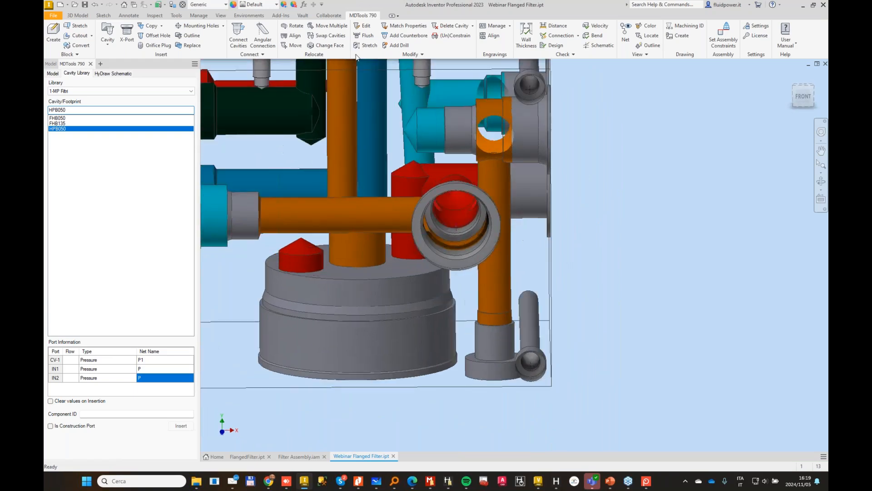
{"action": "left_click", "coordinate": [367, 45]}
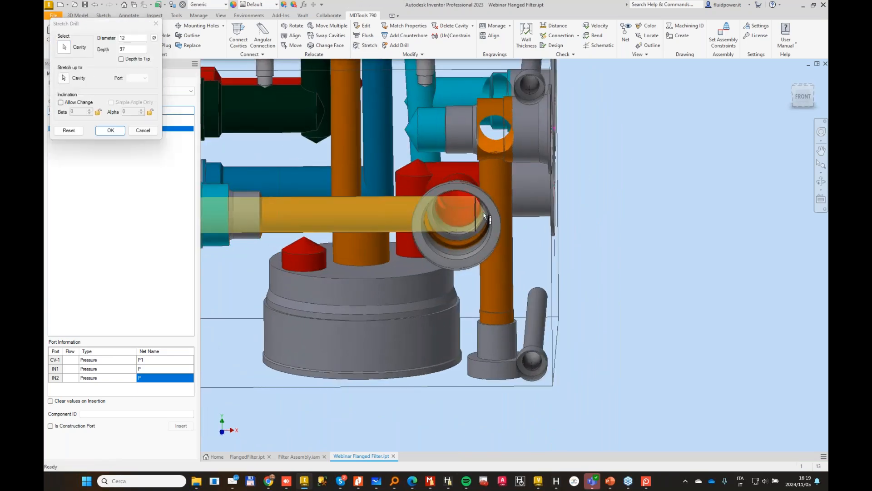
{"action": "left_click", "coordinate": [110, 130]}
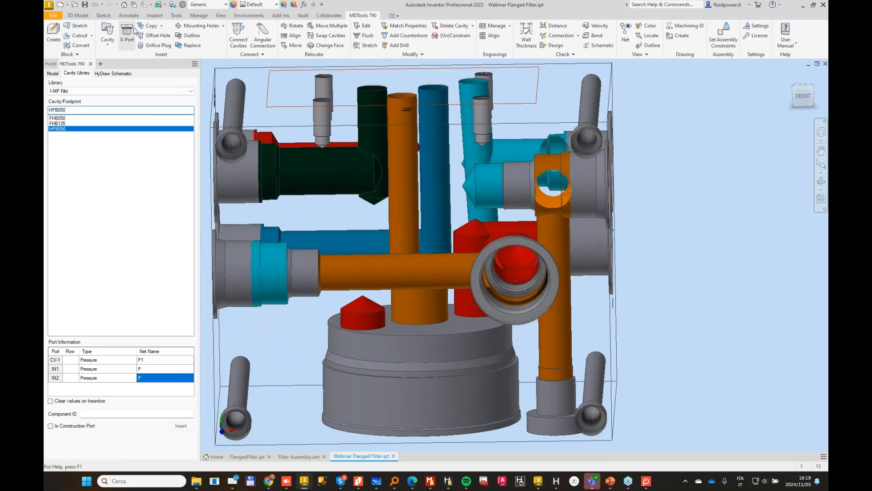
Step: Insert an XG14 construction port on the front face at X 67, Y 52, connected to port 1 of the left-face cartridge cavity
{"action": "left_click", "coordinate": [260, 95]}
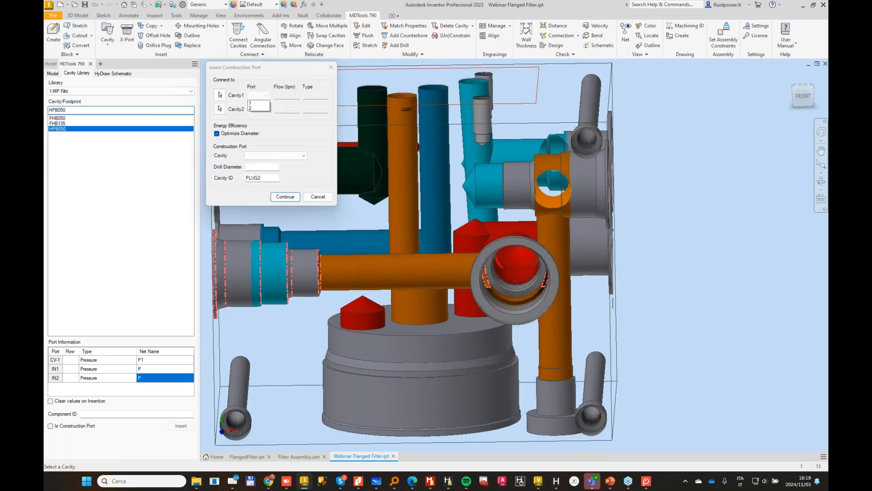
{"action": "left_click", "coordinate": [283, 155]}
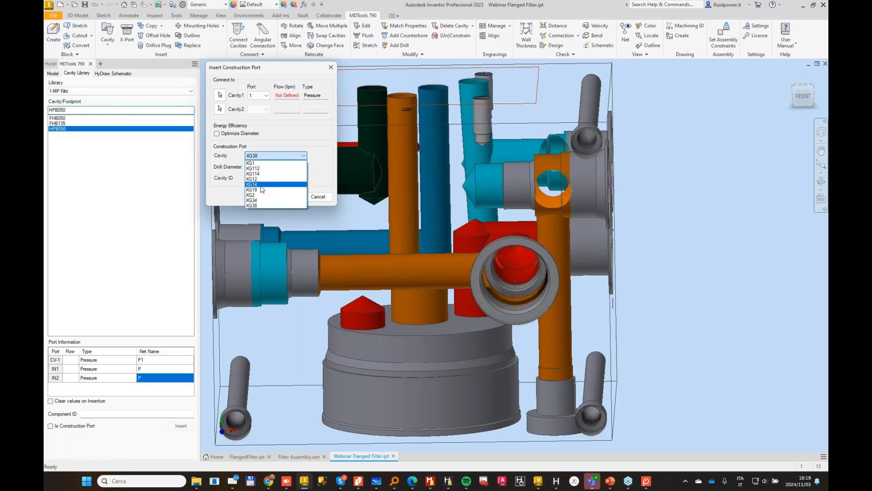
{"action": "left_click", "coordinate": [278, 187]}
{"action": "left_click", "coordinate": [284, 197]}
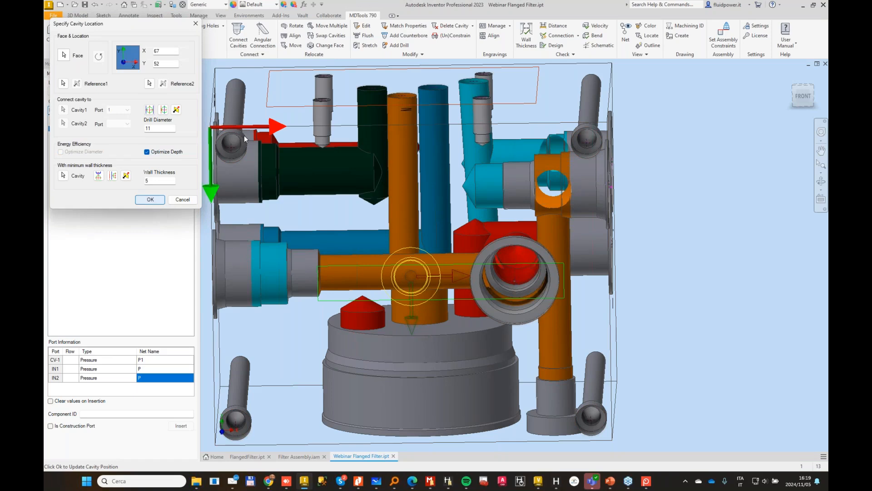
Step: Stretch the new front-face plug's 11 mm drill to a depth of 52 mm so it reaches the filter's centre drilling
{"action": "left_click", "coordinate": [368, 45]}
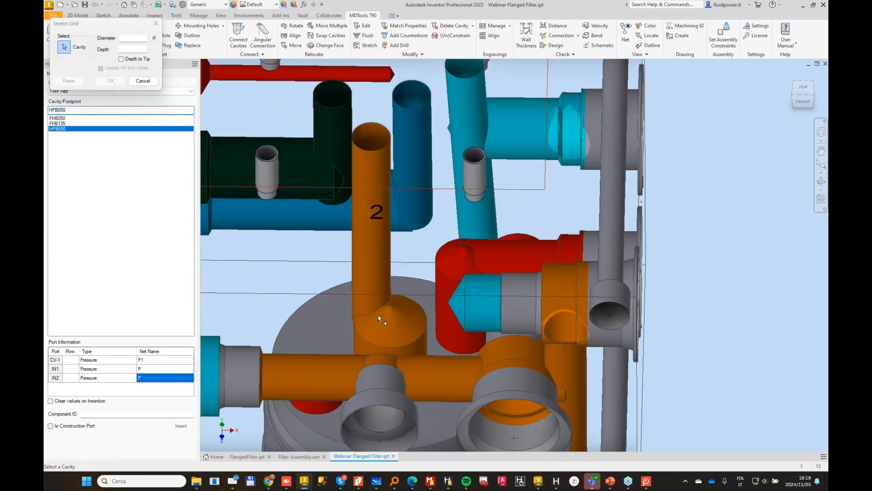
{"action": "left_click", "coordinate": [383, 302]}
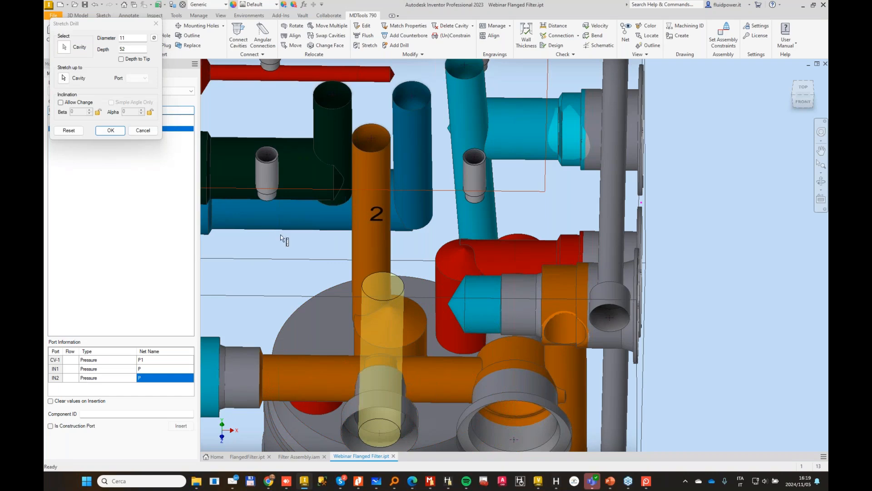
{"action": "left_click", "coordinate": [110, 130]}
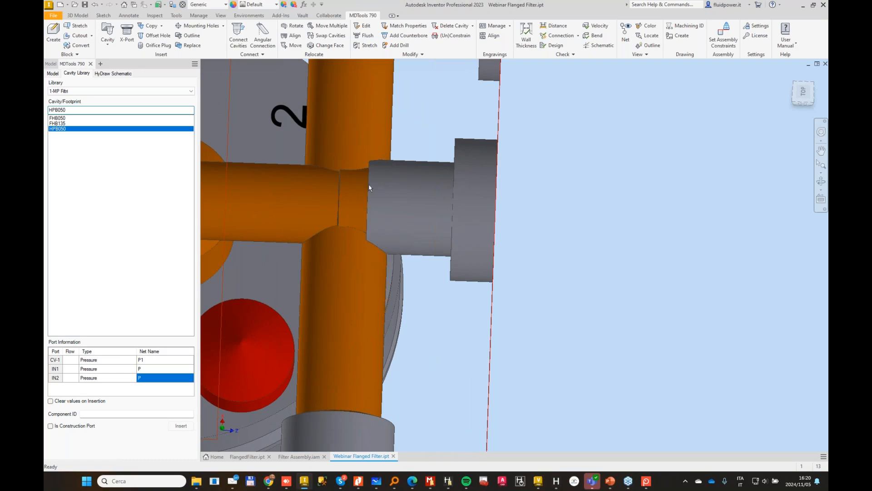
Step: Set the depth of the front-face plug's 20 mm spotface to 3 mm
{"action": "left_click", "coordinate": [444, 171]}
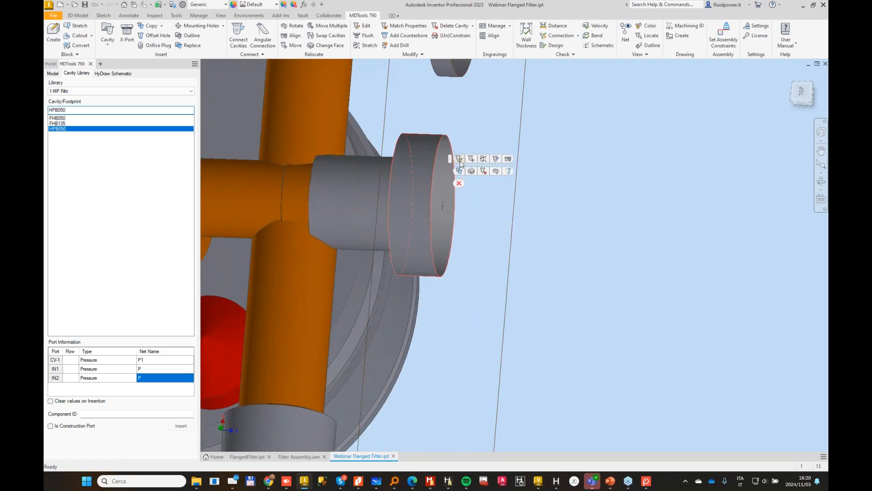
{"action": "double_click", "coordinate": [448, 159]}
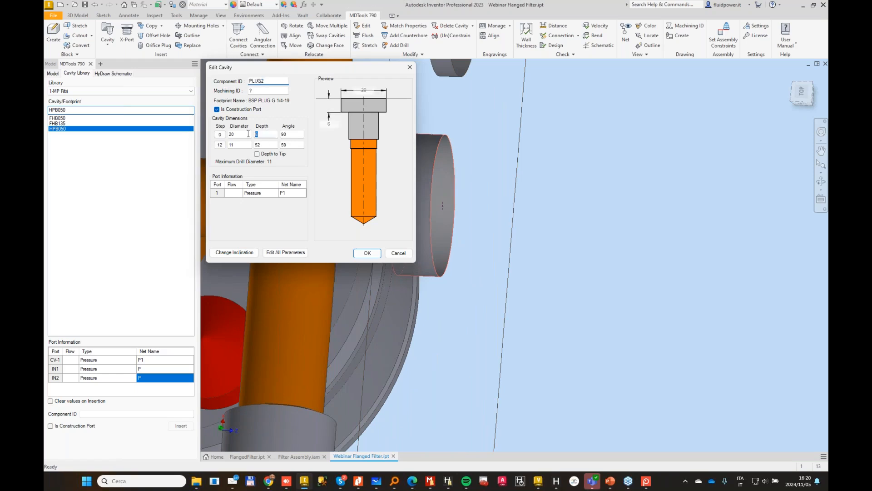
{"action": "type", "text": "3"}
{"action": "key", "text": "Tab"}
{"action": "left_click", "coordinate": [367, 252]}
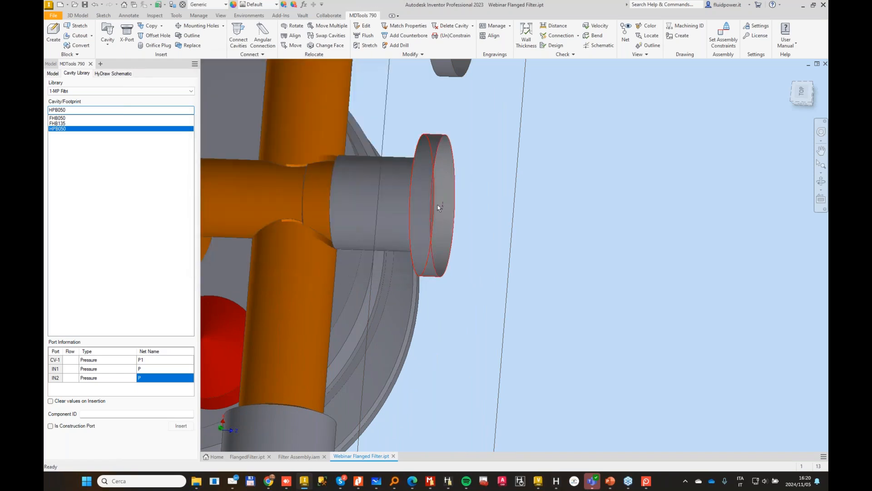
Step: Insert an XG14 construction port on the bottom face, connected to port 2 of the left-face cartridge cavity and aligned with it
{"action": "scroll", "coordinate": [438, 208], "scroll_direction": "down", "scroll_amount": 5}
{"action": "middle_click_drag", "start_coordinate": [549, 161], "coordinate": [594, 300], "text": "shift"}
{"action": "middle_click_drag", "start_coordinate": [554, 199], "coordinate": [454, 212], "text": "shift"}
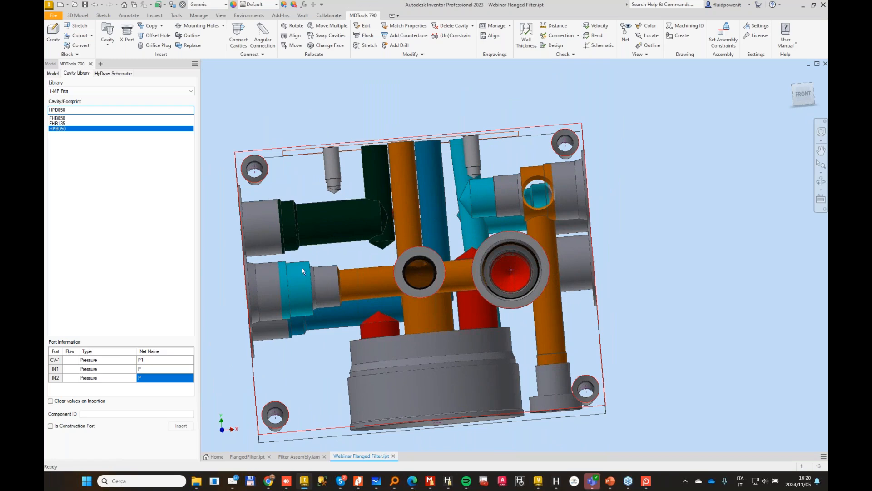
{"action": "left_click", "coordinate": [127, 33]}
{"action": "left_click", "coordinate": [257, 95]}
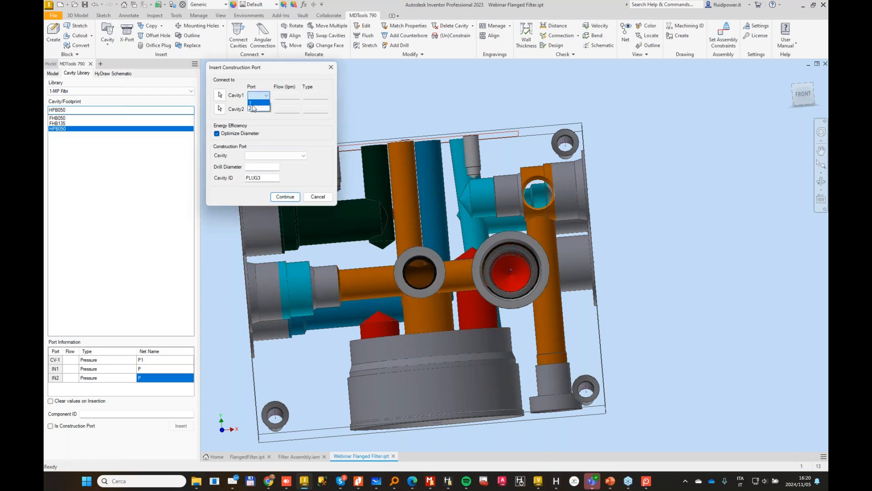
{"action": "left_click", "coordinate": [274, 155]}
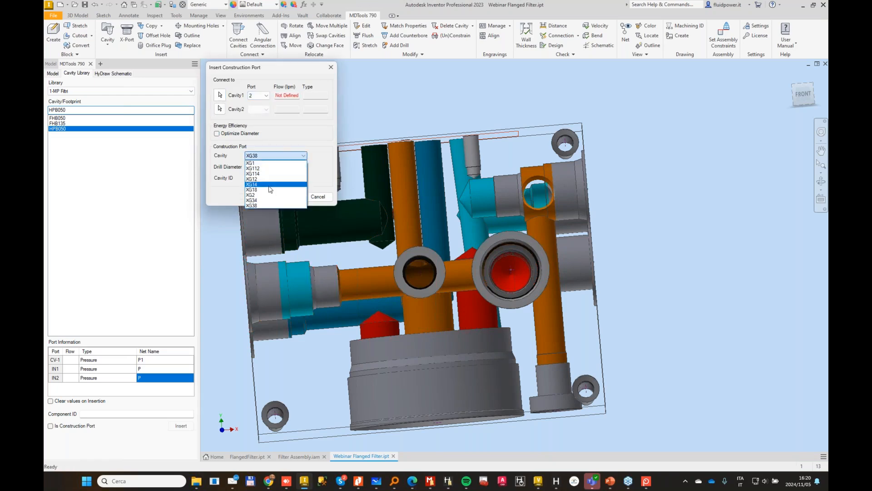
{"action": "left_click", "coordinate": [275, 187]}
{"action": "left_click", "coordinate": [285, 197]}
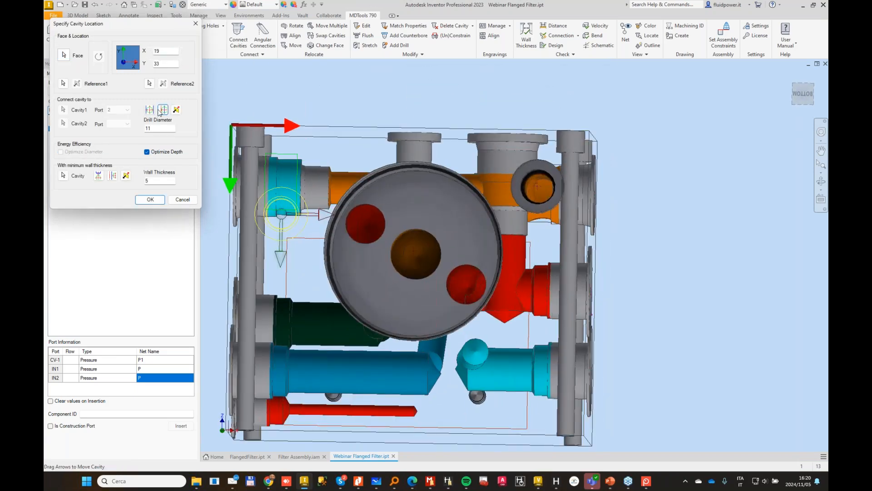
{"action": "left_click", "coordinate": [150, 110]}
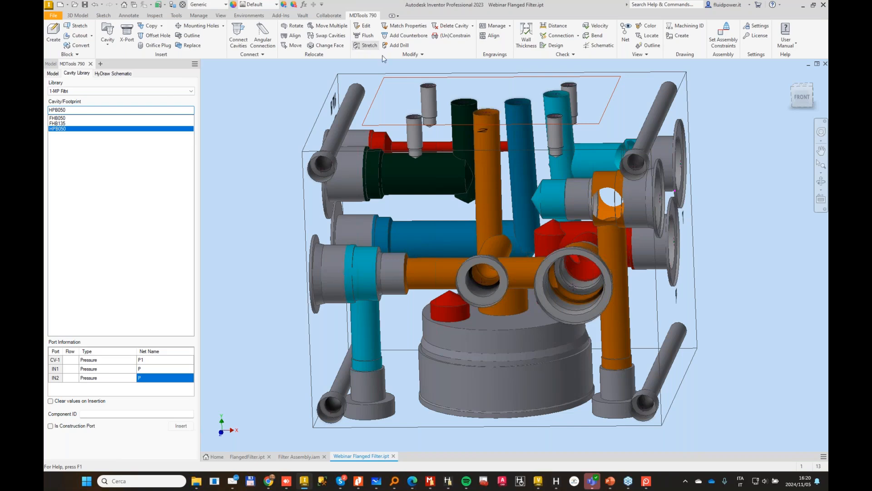
Step: Stretch the right-face cartridge cavity's 15 mm cyan drill to a depth of 114 mm, towards the left-face cavity
{"action": "left_click", "coordinate": [368, 45]}
{"action": "left_click", "coordinate": [547, 198]}
{"action": "left_click_drag", "start_coordinate": [538, 202], "coordinate": [374, 198]}
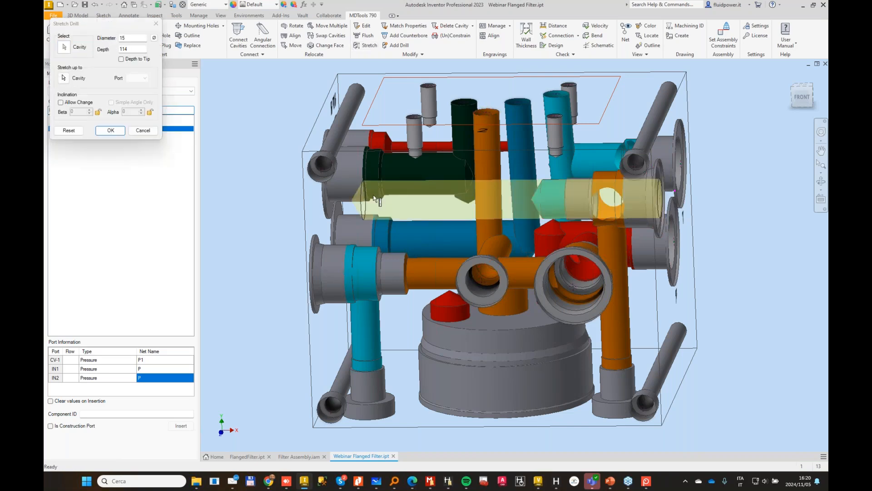
{"action": "left_click", "coordinate": [110, 130]}
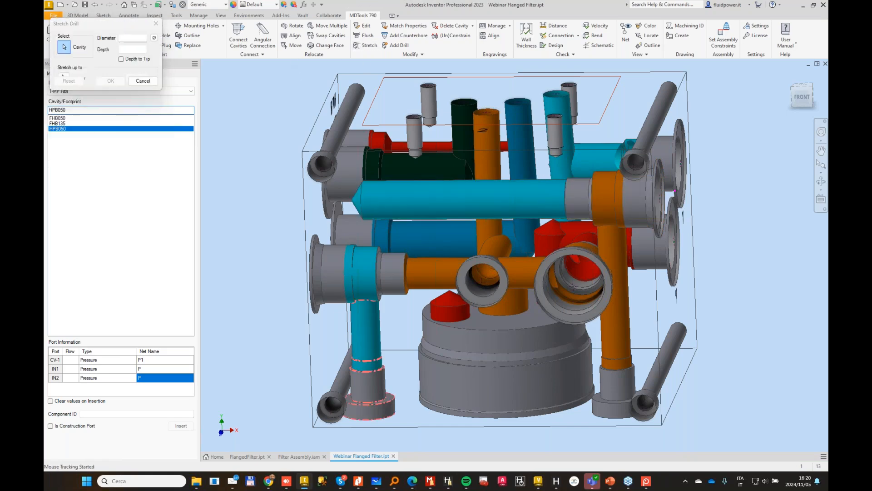
Step: Stretch the drill of the plug below the left-face cavity to 84 mm deep so it meets the long cyan drill
{"action": "left_click", "coordinate": [366, 322]}
{"action": "left_click_drag", "start_coordinate": [366, 291], "coordinate": [371, 184]}
{"action": "left_click", "coordinate": [110, 130]}
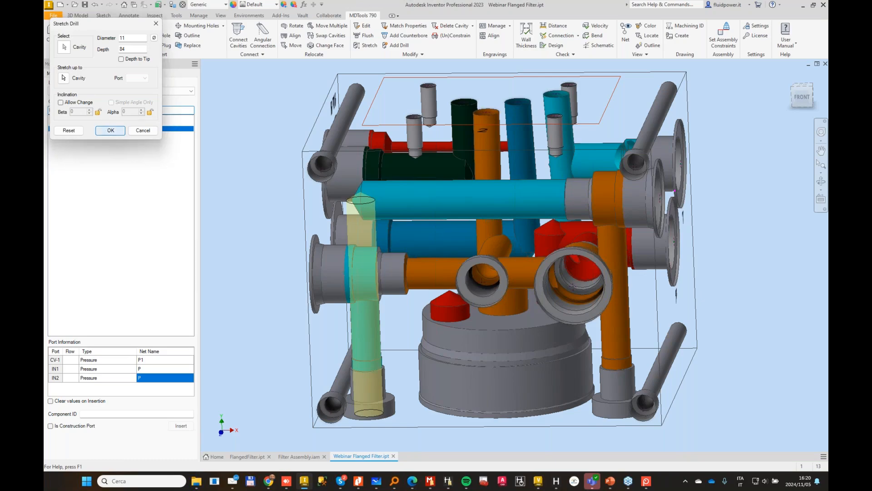
Step: Run the connection check on the block, then highlight broken net P and the wrong connection listed for the filter's CV-1 port
{"action": "scroll", "coordinate": [482, 142], "scroll_direction": "up", "scroll_amount": 3}
{"action": "middle_click_drag", "start_coordinate": [481, 143], "coordinate": [439, 53], "text": "shift"}
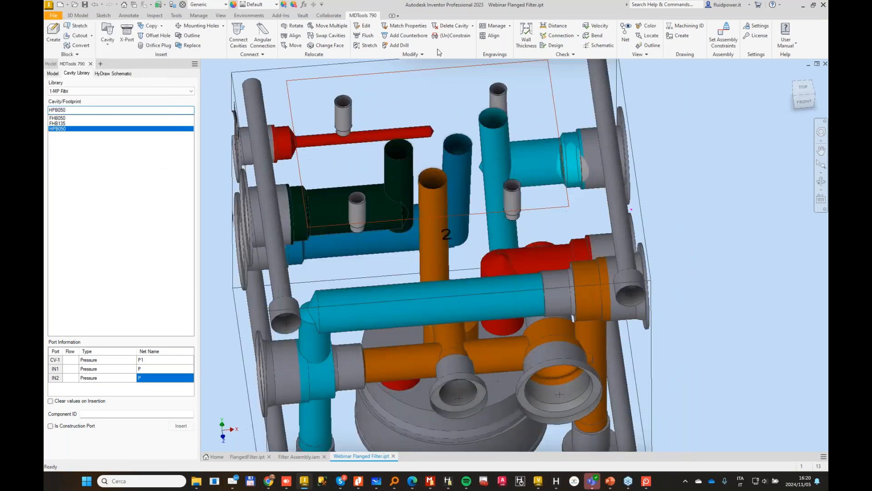
{"action": "scroll", "coordinate": [455, 137], "scroll_direction": "down", "scroll_amount": 1}
{"action": "middle_click_drag", "start_coordinate": [454, 136], "coordinate": [495, 123], "text": "shift"}
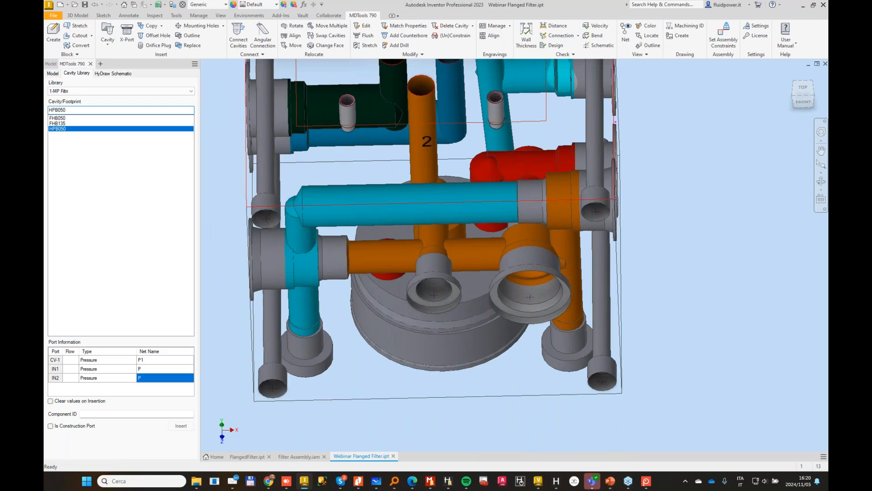
{"action": "left_click", "coordinate": [561, 36]}
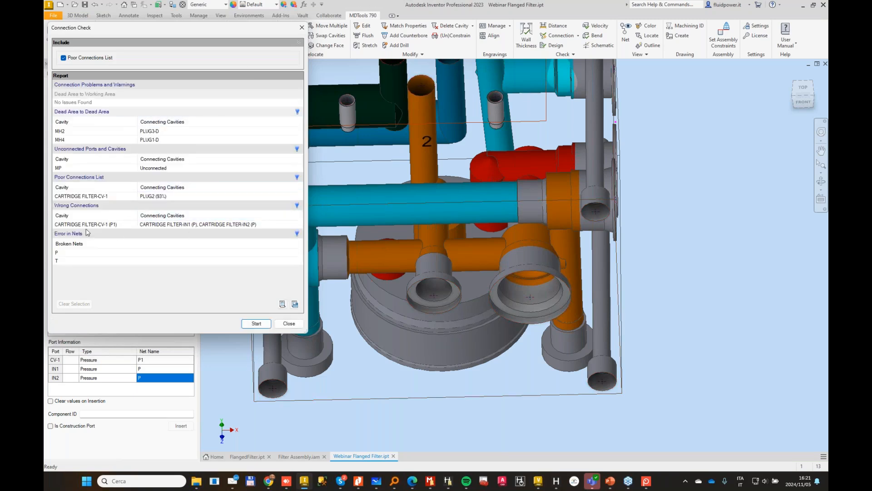
{"action": "double_click", "coordinate": [101, 225]}
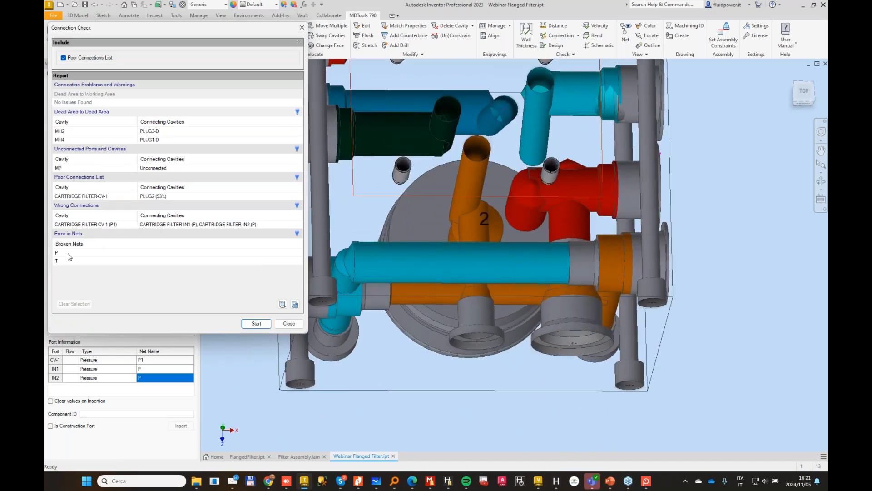
{"action": "left_click", "coordinate": [68, 253]}
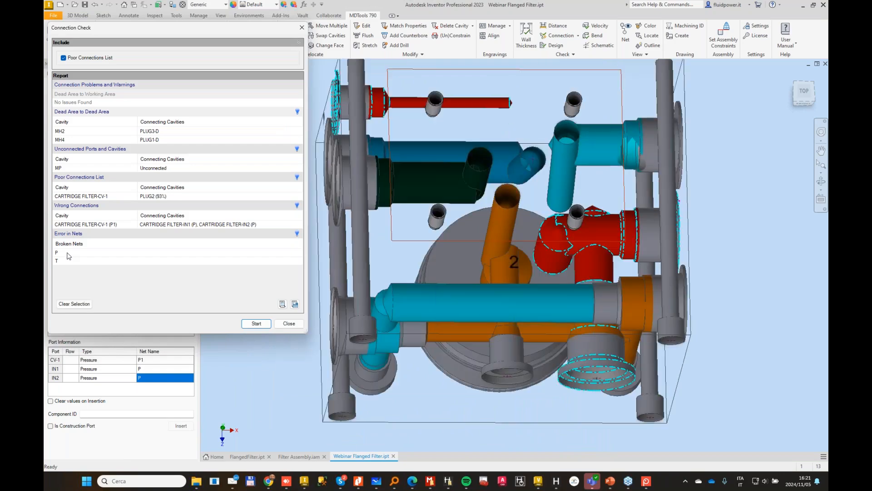
{"action": "left_click", "coordinate": [101, 224]}
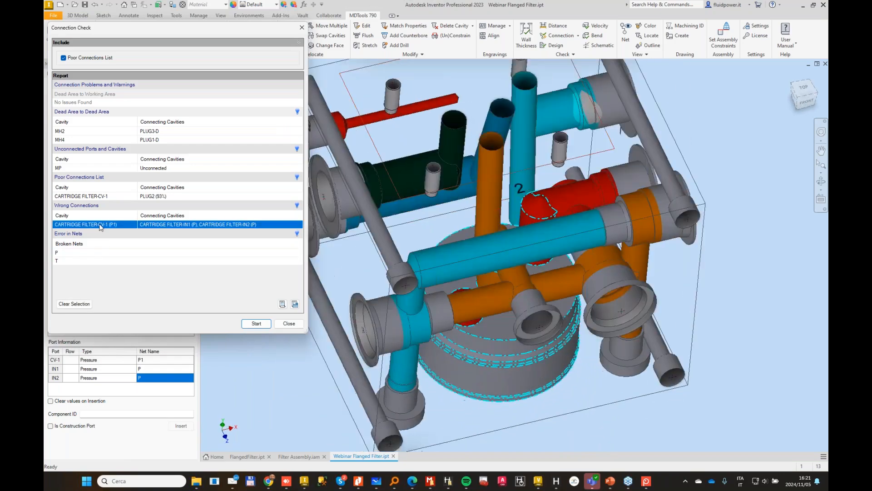
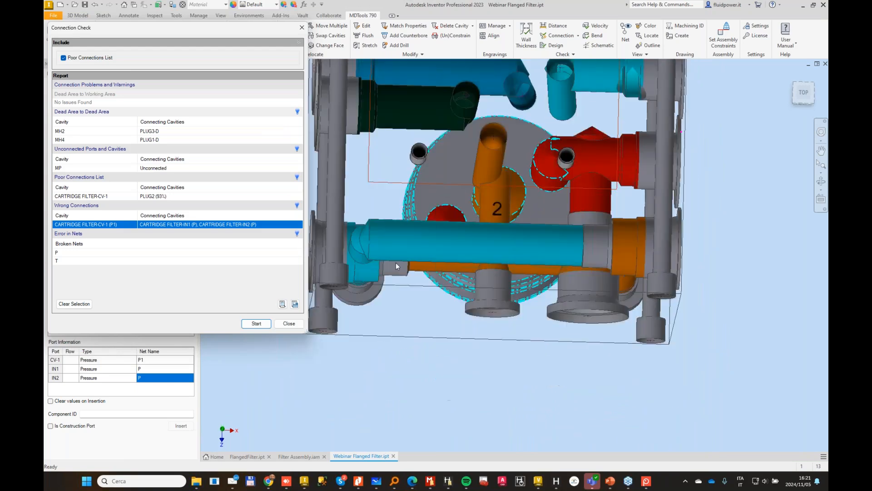
Step: Highlight broken nets T and P from the connection check report on the block, then close the report
{"action": "left_click", "coordinate": [57, 261]}
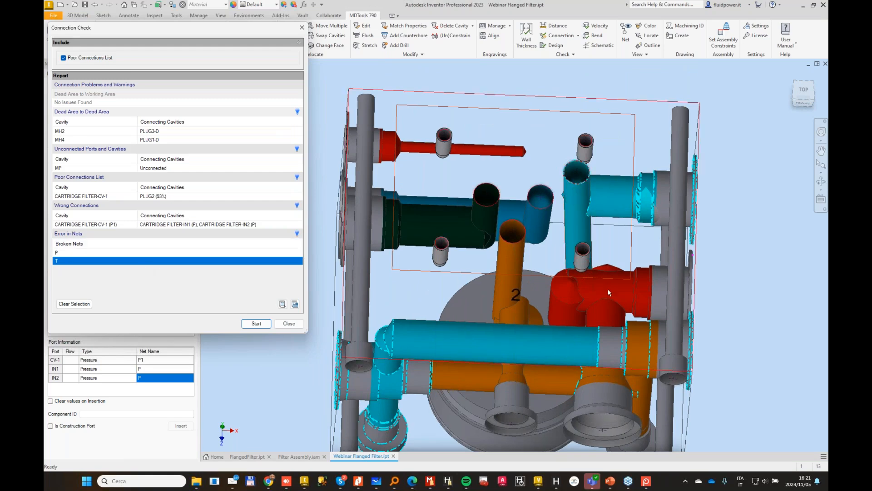
{"action": "left_click", "coordinate": [63, 253]}
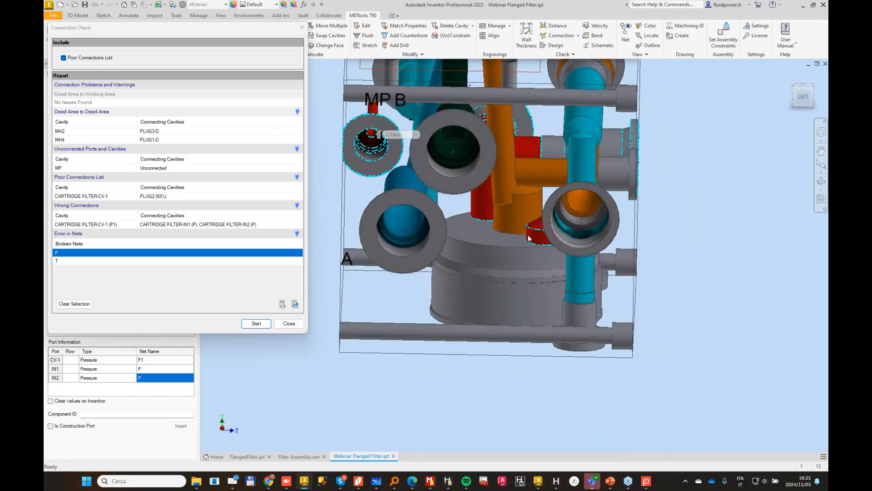
{"action": "left_click", "coordinate": [292, 324]}
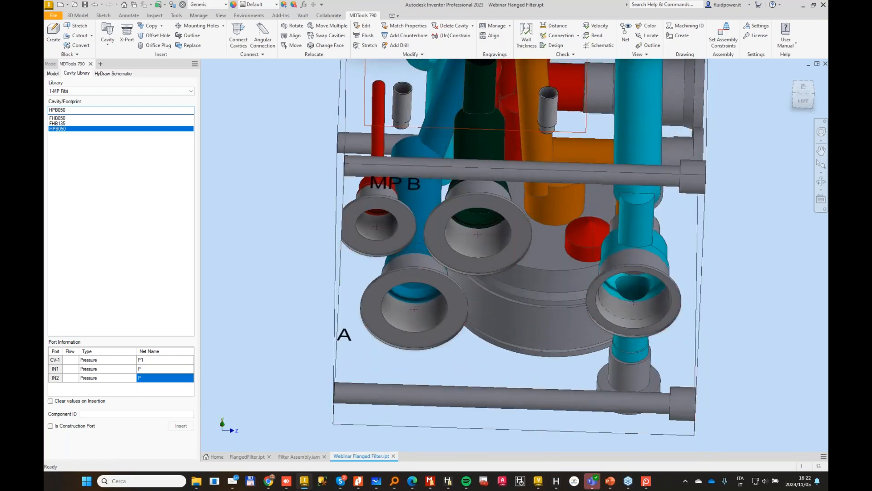
Step: Move the MP port cavity on the left face to X 51, Y 69, near the filter cavity
{"action": "left_click", "coordinate": [294, 47]}
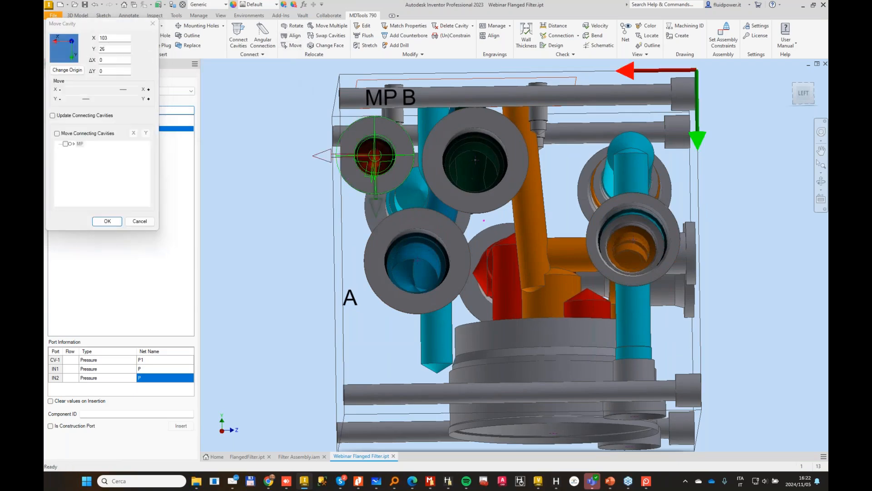
{"action": "left_click", "coordinate": [541, 282]}
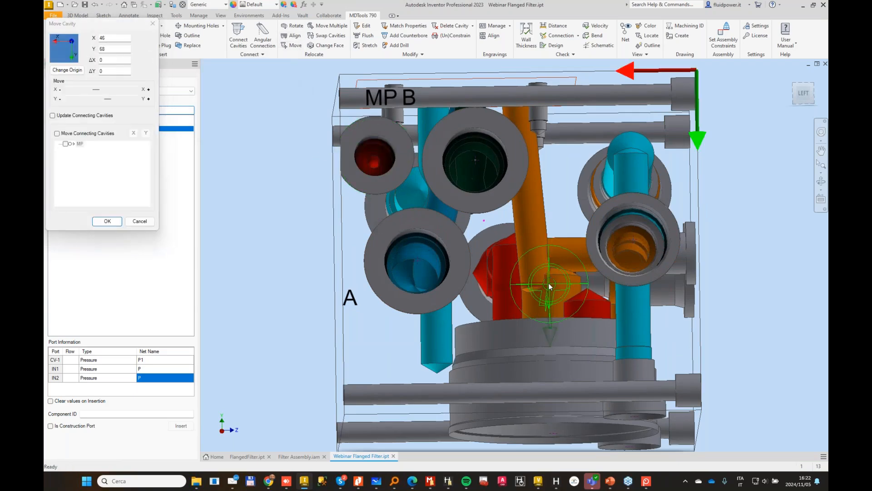
{"action": "left_click", "coordinate": [108, 221]}
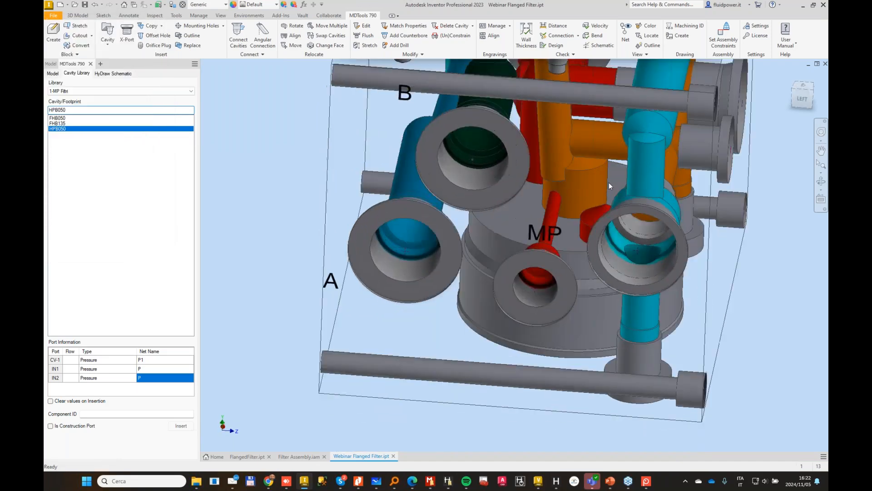
Step: Edit the HPB050 filter footprint so hole IN2 sits at X 15.5 and Y -15.5
{"action": "middle_click_drag", "start_coordinate": [619, 121], "coordinate": [635, 181], "text": "shift"}
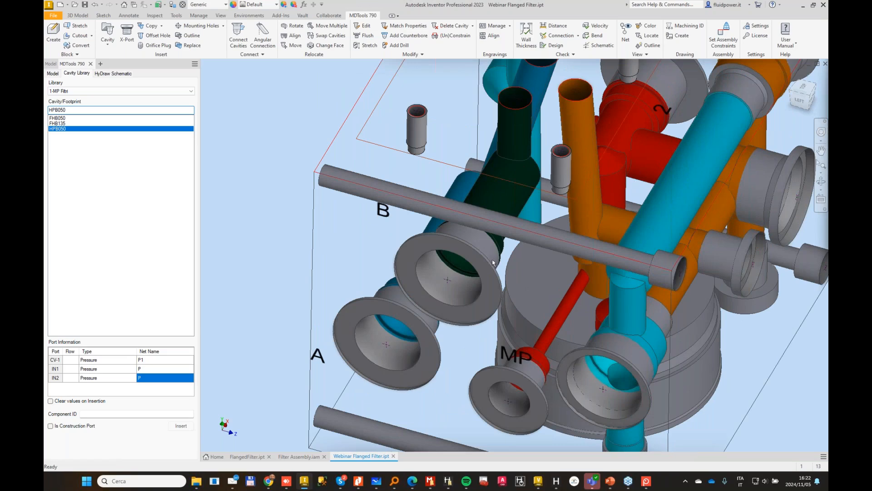
{"action": "middle_click_drag", "start_coordinate": [748, 262], "coordinate": [567, 231], "text": "shift"}
{"action": "scroll", "coordinate": [555, 90], "scroll_direction": "up", "scroll_amount": 3}
{"action": "scroll", "coordinate": [516, 229], "scroll_direction": "down", "scroll_amount": 2}
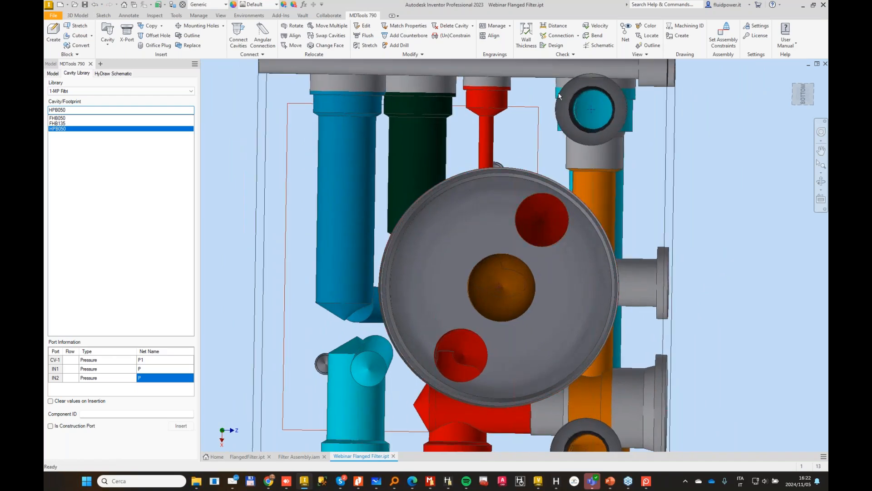
{"action": "left_click", "coordinate": [417, 55]}
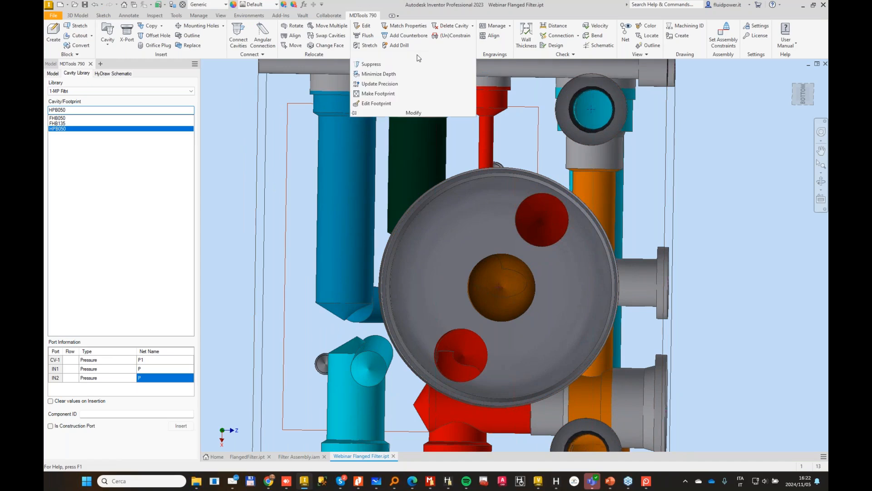
{"action": "left_click", "coordinate": [384, 107]}
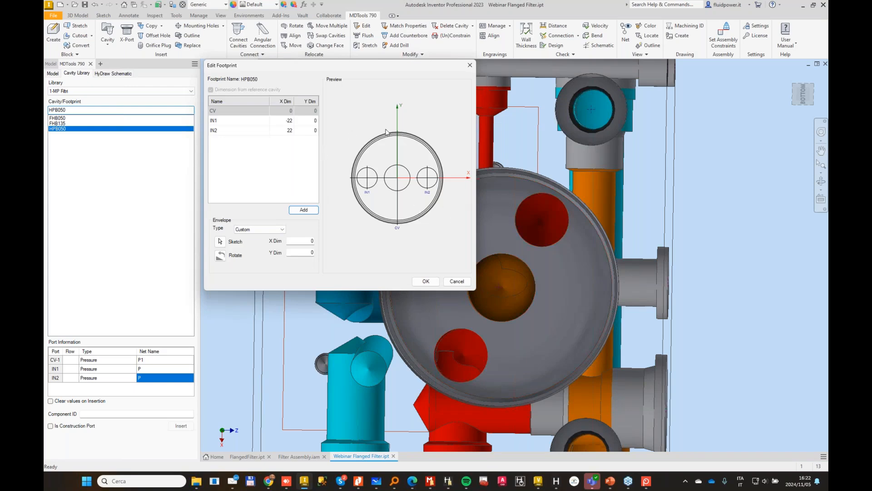
{"action": "left_click", "coordinate": [288, 132]}
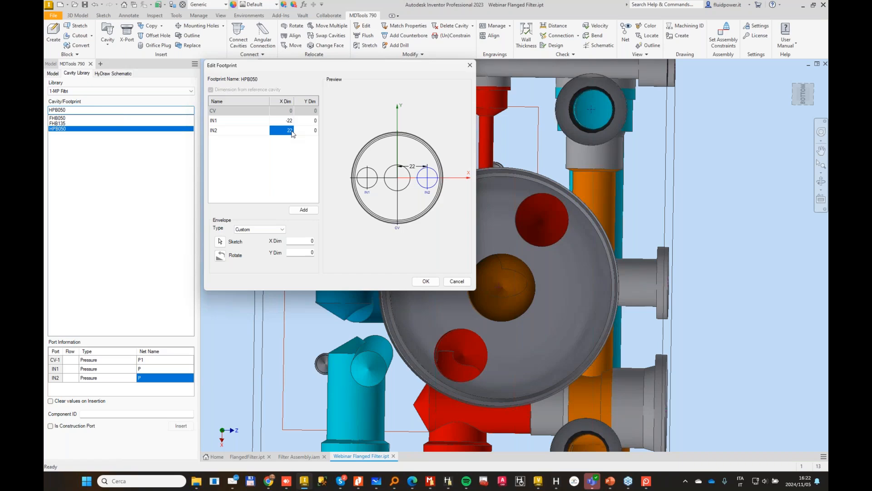
{"action": "type", "text": "15,5"}
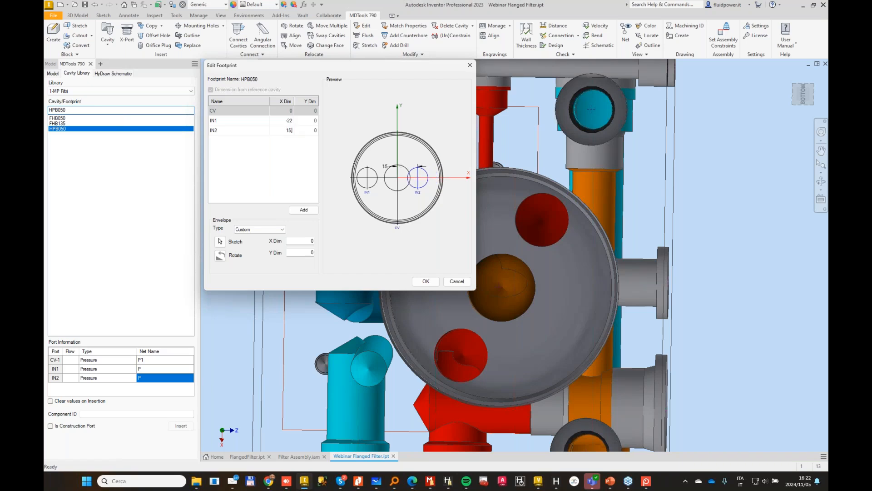
{"action": "key", "text": "Tab"}
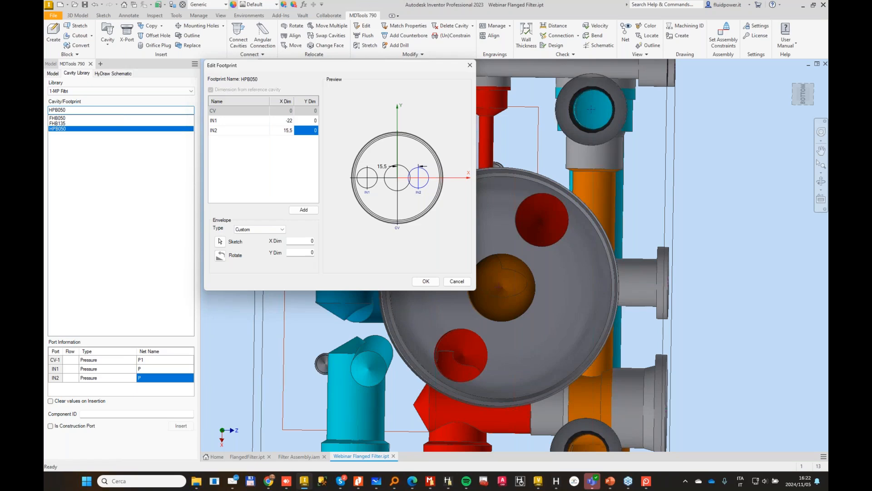
{"action": "type", "text": "-15,5"}
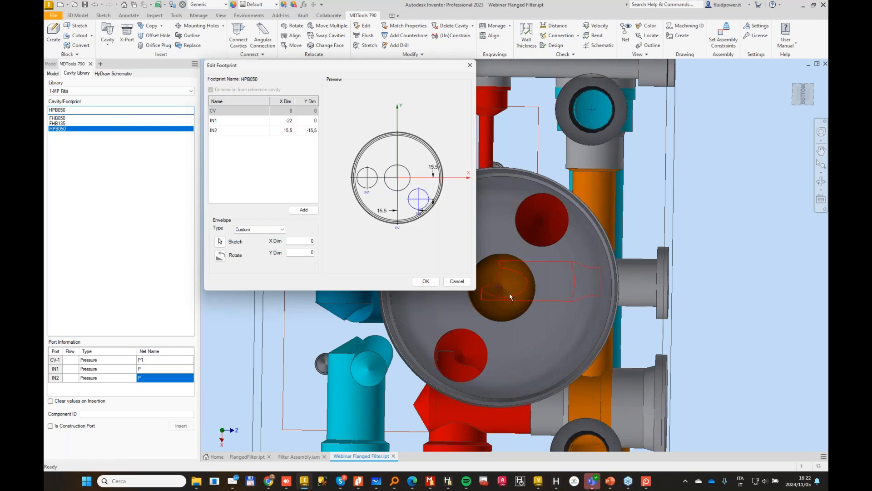
{"action": "left_click", "coordinate": [417, 279]}
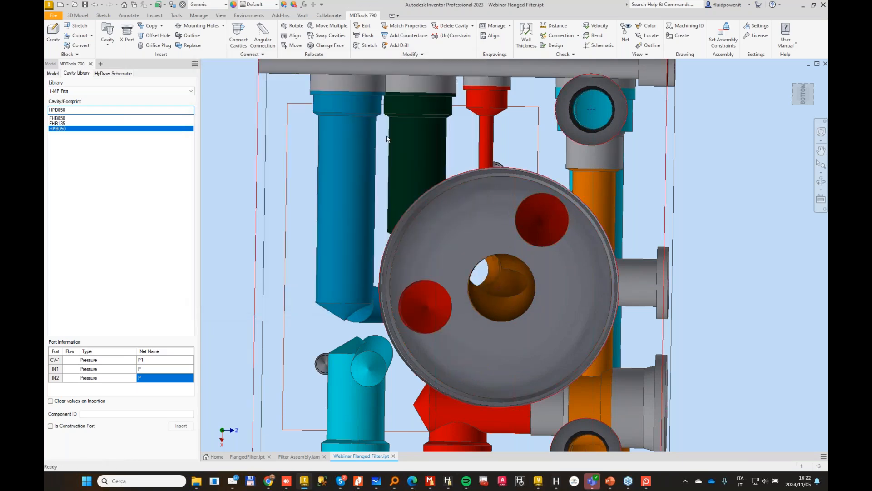
Step: Rotate the HPB050 filter footprint on the bottom face to an angle of 15 degrees
{"action": "left_click", "coordinate": [293, 26]}
{"action": "left_click", "coordinate": [471, 225]}
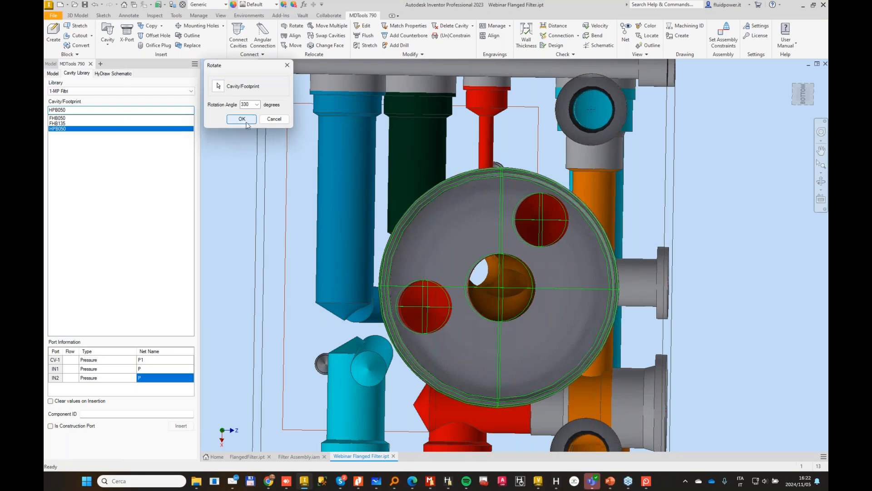
{"action": "type", "text": "300"}
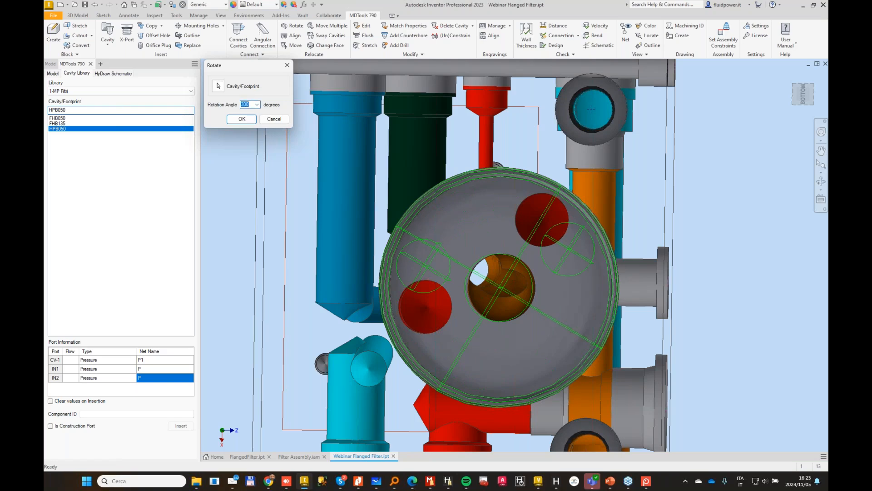
{"action": "type", "text": "015"}
{"action": "key", "text": "Tab"}
{"action": "key", "text": "Return"}
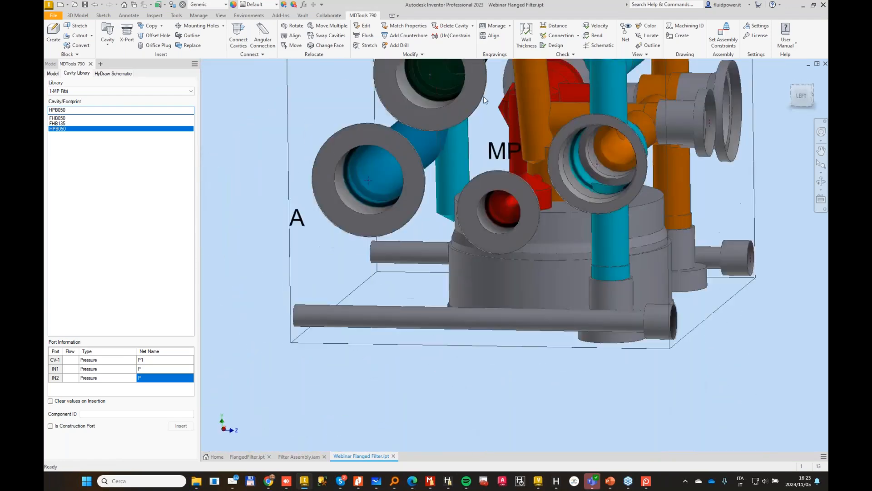
Step: Stretch the MP port's 4 mm drill to a depth of 46 mm and shift the port slightly along its X axis
{"action": "left_click", "coordinate": [366, 46]}
{"action": "left_click", "coordinate": [498, 300]}
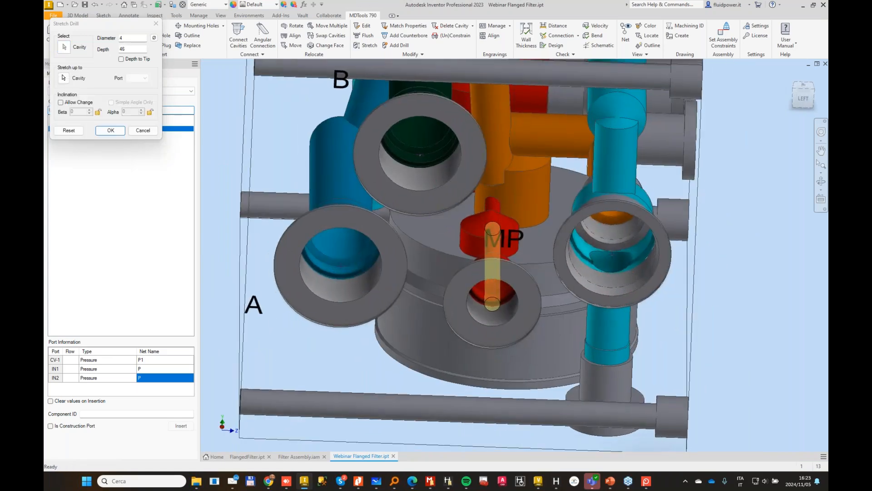
{"action": "left_click", "coordinate": [109, 131]}
{"action": "left_click", "coordinate": [523, 309]}
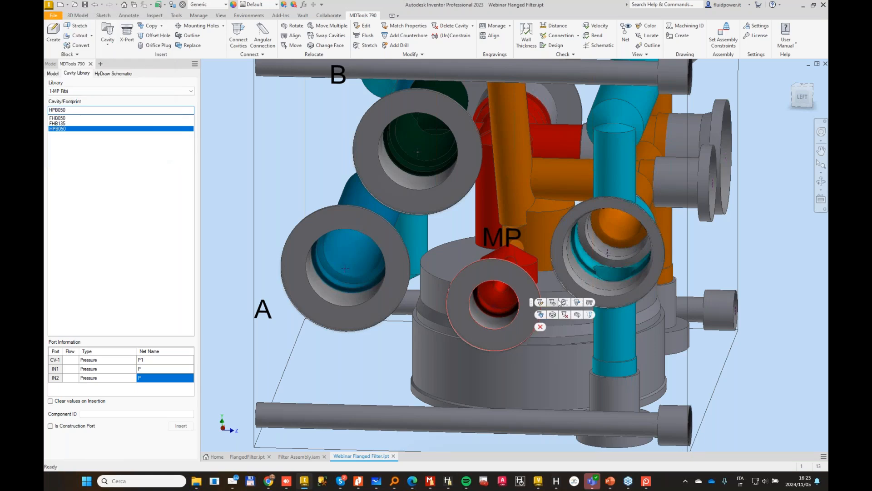
{"action": "left_click", "coordinate": [549, 302]}
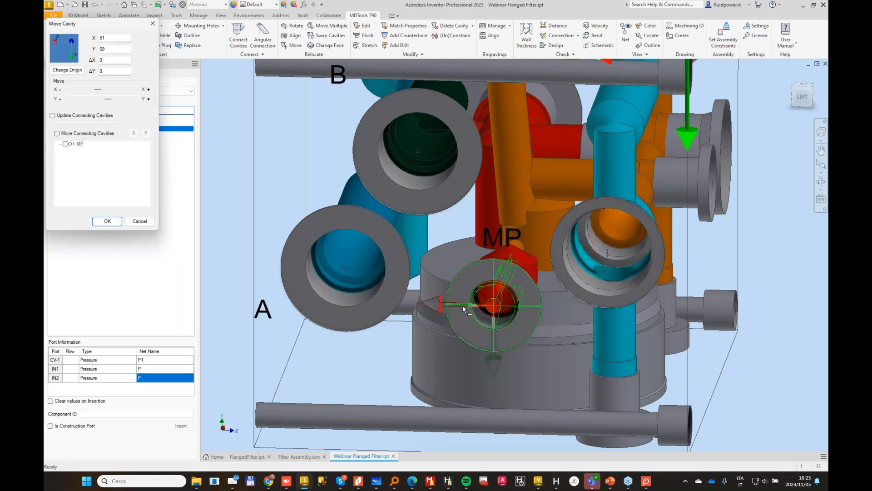
{"action": "left_click_drag", "start_coordinate": [464, 307], "coordinate": [448, 305]}
{"action": "left_click", "coordinate": [115, 224]}
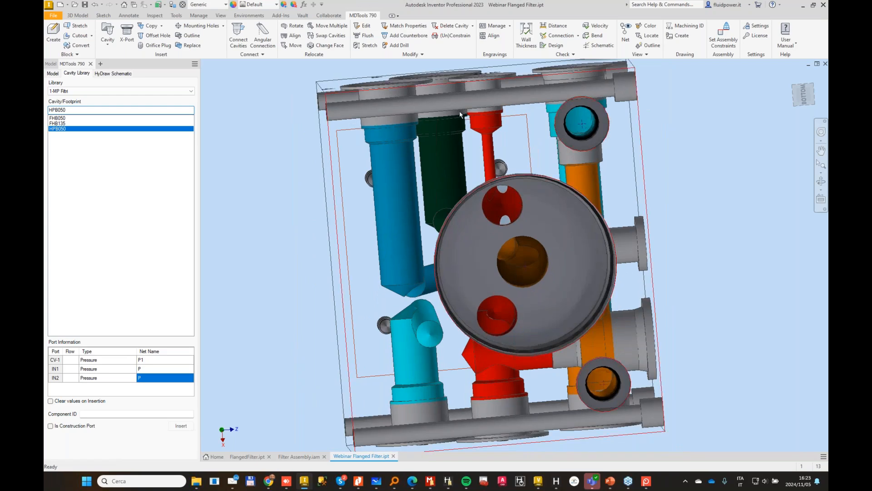
{"action": "left_click", "coordinate": [422, 54]}
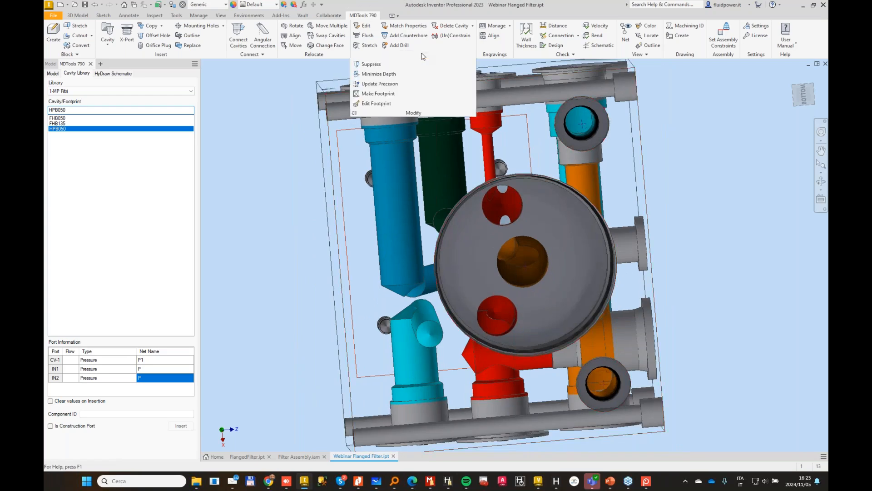
{"action": "left_click", "coordinate": [377, 103]}
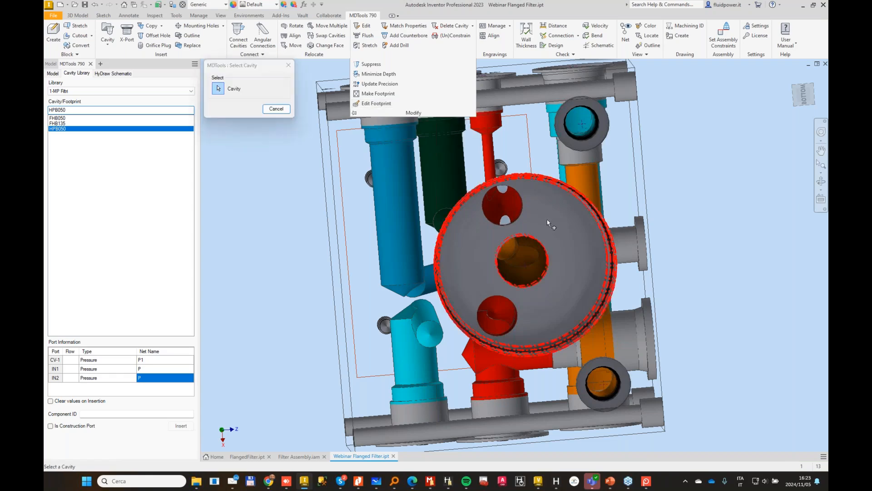
{"action": "left_click", "coordinate": [547, 220]}
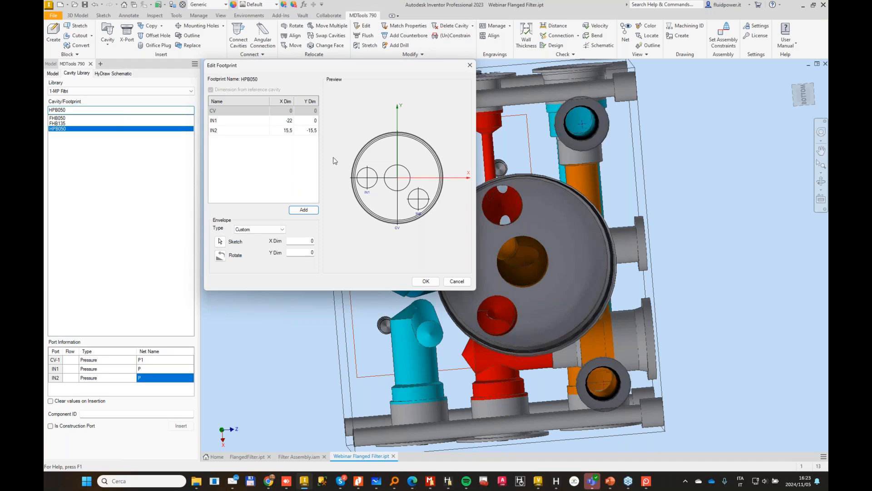
{"action": "left_click", "coordinate": [457, 281]}
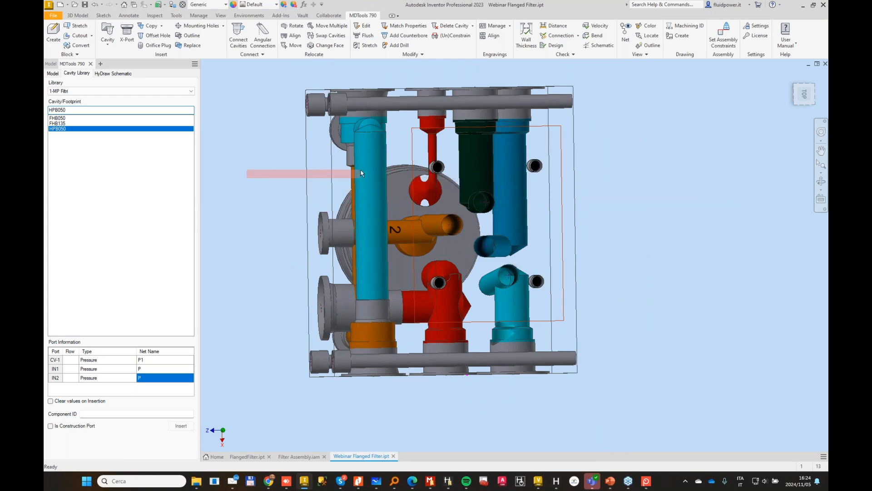
Step: Allow the tank-side 10 mm footprint drill's inclination to change and set Beta to 5 and Alpha to 90
{"action": "left_click_drag", "start_coordinate": [360, 170], "coordinate": [797, 217]}
{"action": "left_click", "coordinate": [803, 95]}
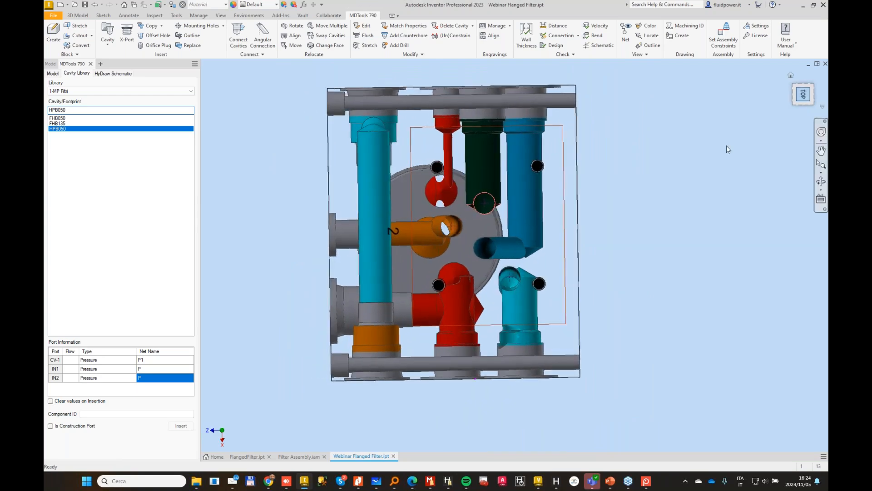
{"action": "scroll", "coordinate": [633, 350], "scroll_direction": "up", "scroll_amount": 3}
{"action": "scroll", "coordinate": [641, 379], "scroll_direction": "down", "scroll_amount": 5}
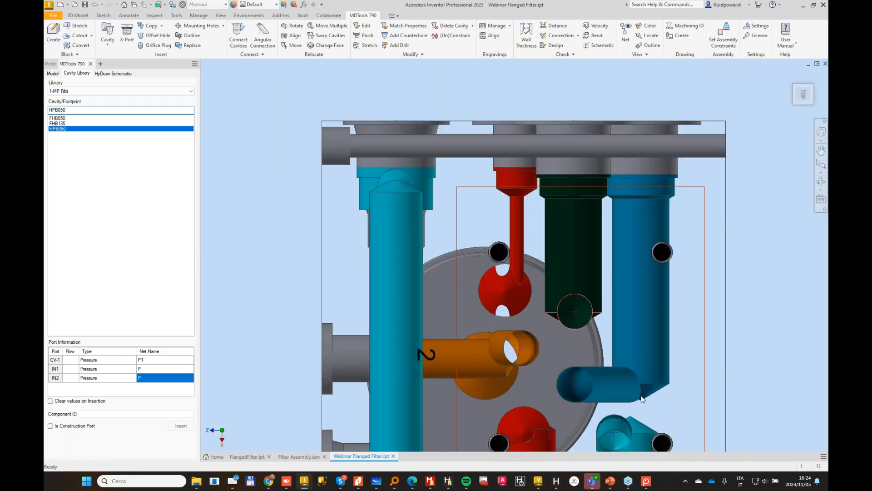
{"action": "middle_click_drag", "start_coordinate": [665, 404], "coordinate": [660, 288]}
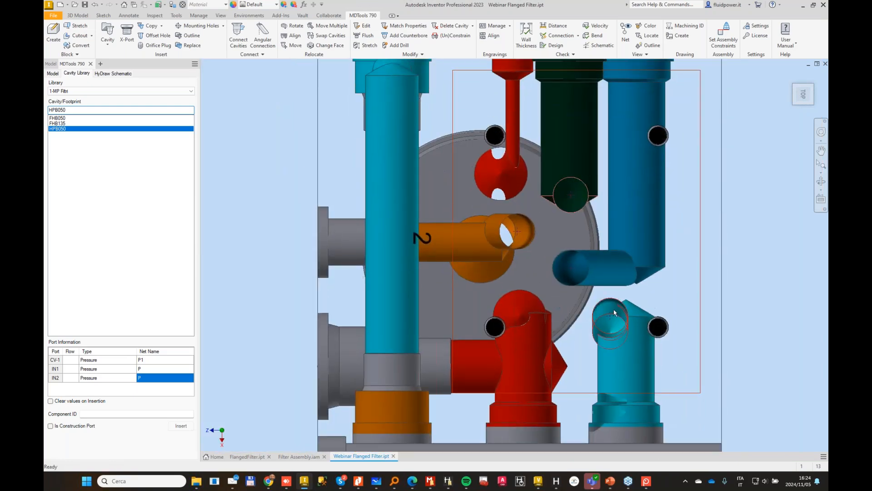
{"action": "left_click", "coordinate": [618, 312]}
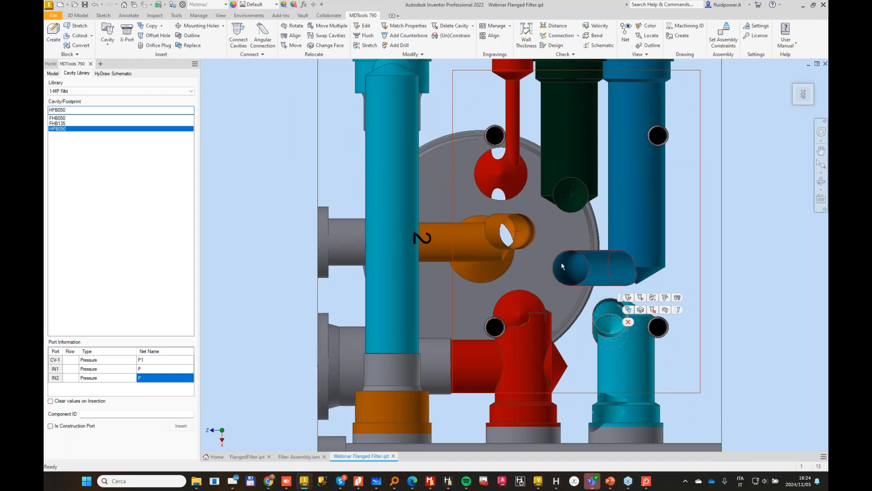
{"action": "left_click", "coordinate": [628, 322]}
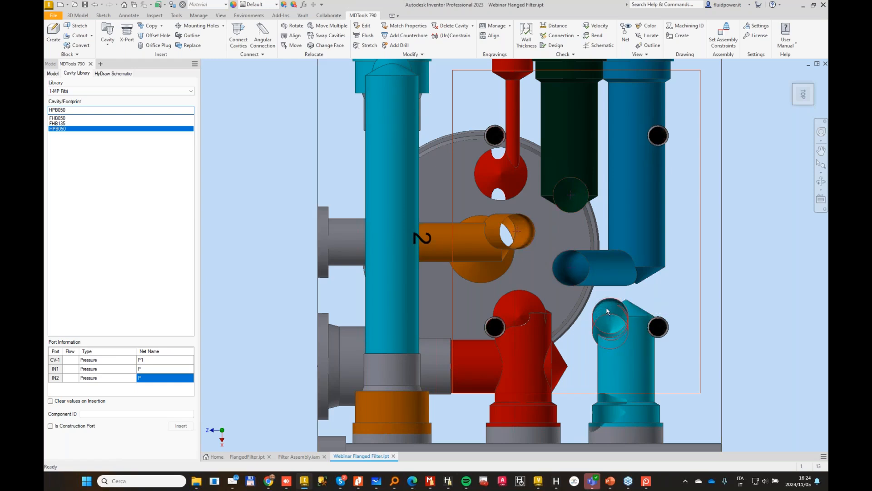
{"action": "left_click", "coordinate": [606, 308]}
{"action": "left_click", "coordinate": [646, 297]}
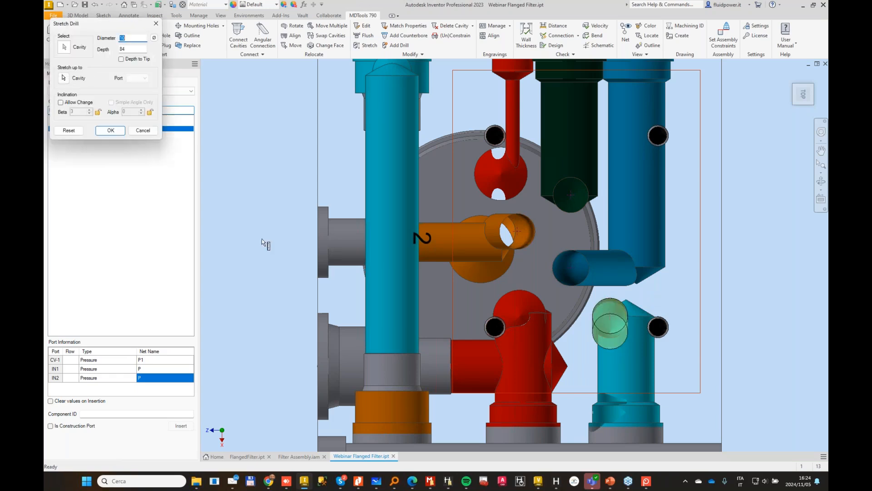
{"action": "left_click", "coordinate": [60, 103]}
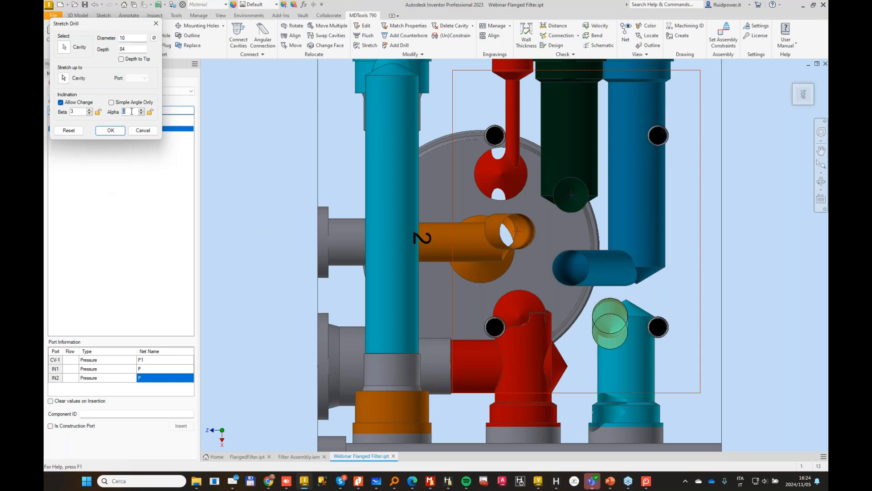
{"action": "key", "text": "Tab"}
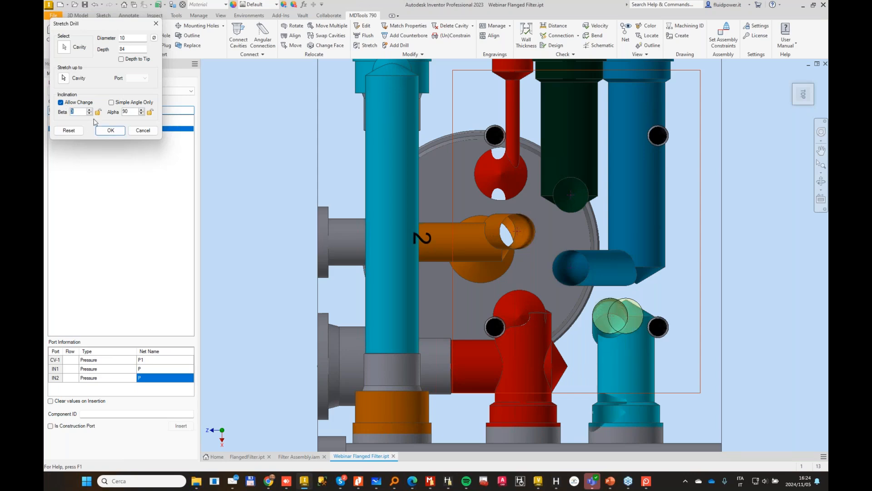
{"action": "type", "text": "5"}
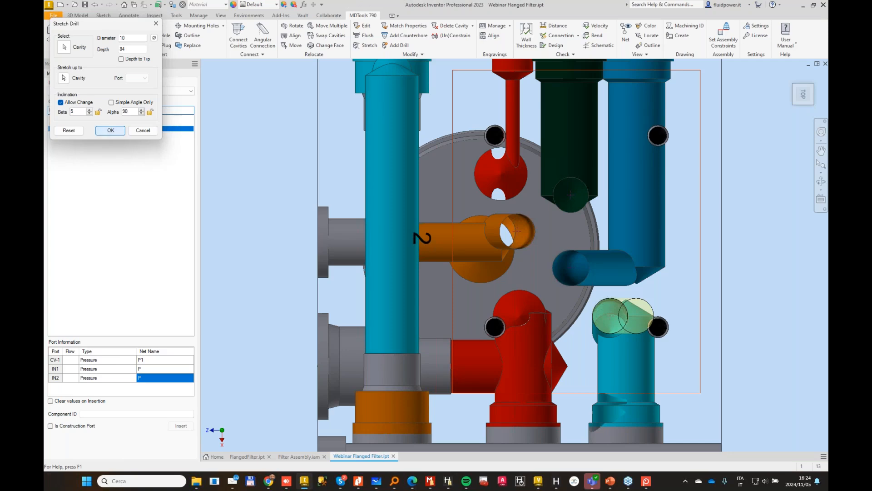
{"action": "left_click", "coordinate": [111, 130]}
Step: Shift the T port cavity slightly along its X axis toward the inclined tank drill
{"action": "middle_click_drag", "start_coordinate": [827, 391], "coordinate": [809, 383], "text": "shift"}
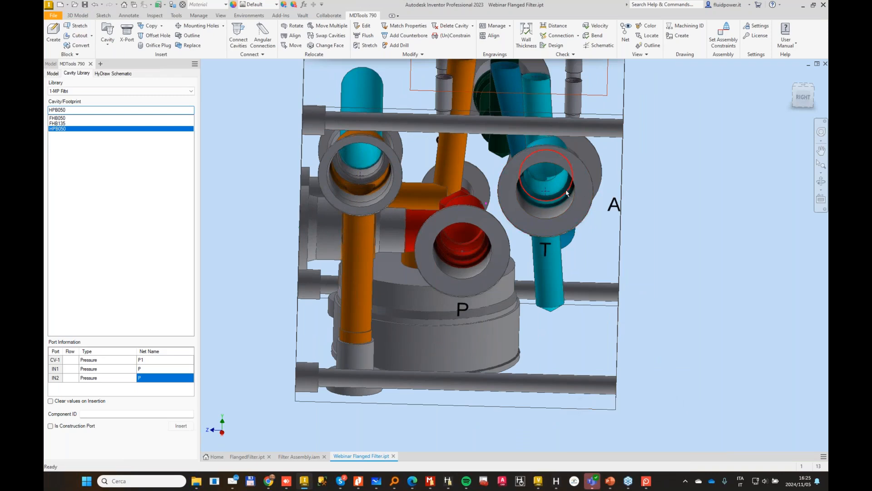
{"action": "left_click", "coordinate": [593, 192]}
{"action": "left_click", "coordinate": [610, 180]}
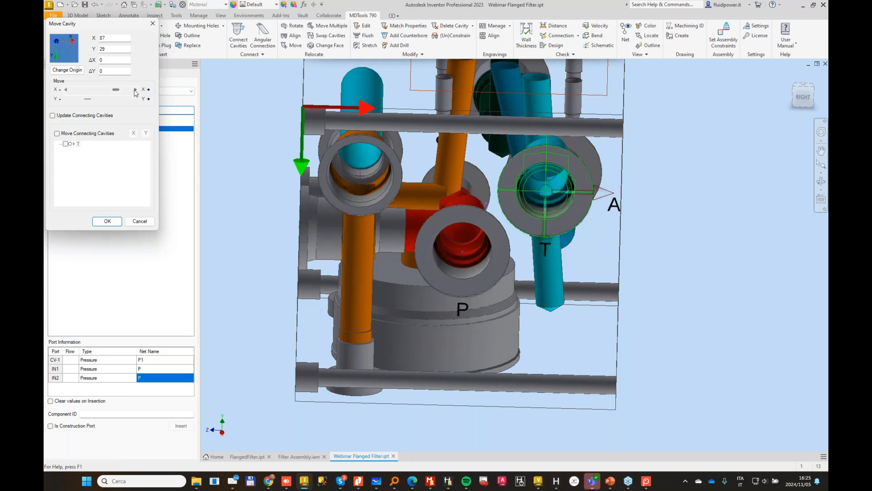
{"action": "left_click", "coordinate": [135, 93]}
{"action": "left_click", "coordinate": [107, 221]}
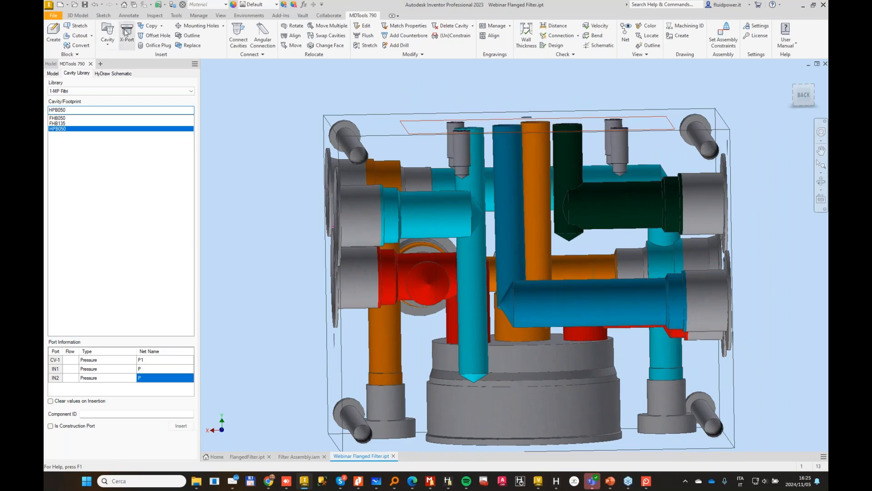
Step: Insert an XG14 construction port with an 11 mm drill on the back face, connected to the tank cavity's port 1
{"action": "left_click", "coordinate": [444, 179]}
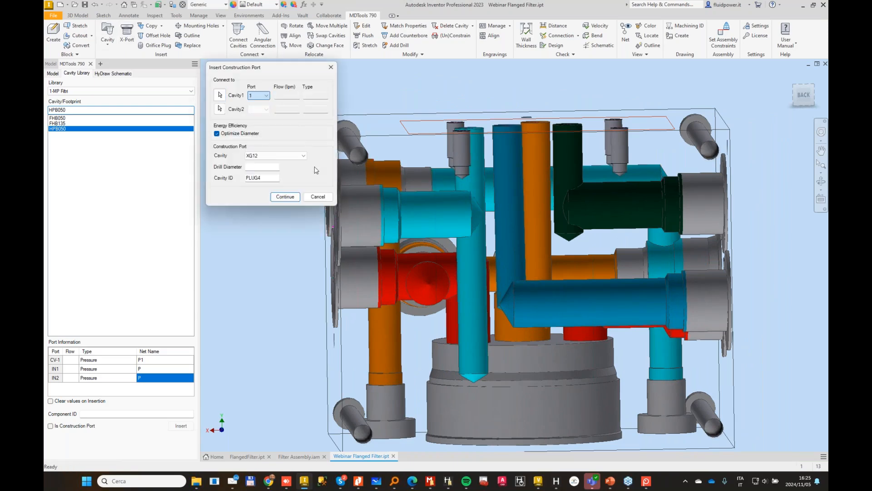
{"action": "left_click", "coordinate": [296, 155]}
{"action": "left_click", "coordinate": [268, 185]}
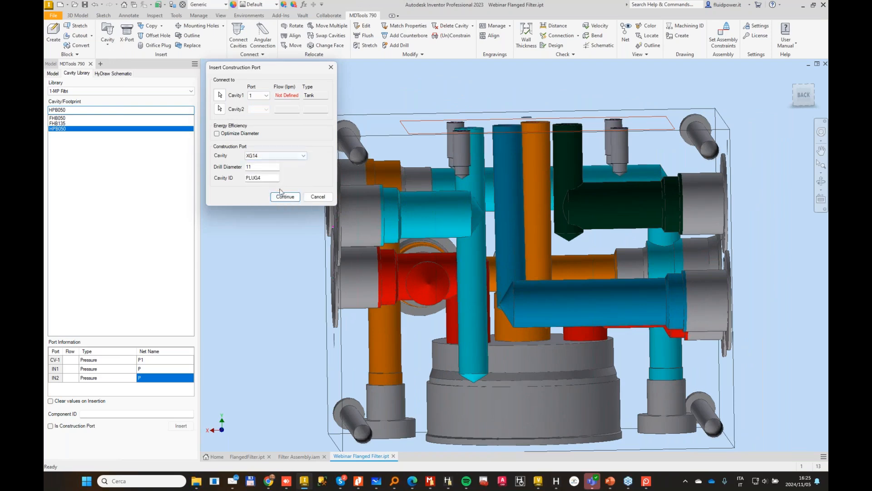
{"action": "key", "text": "Return"}
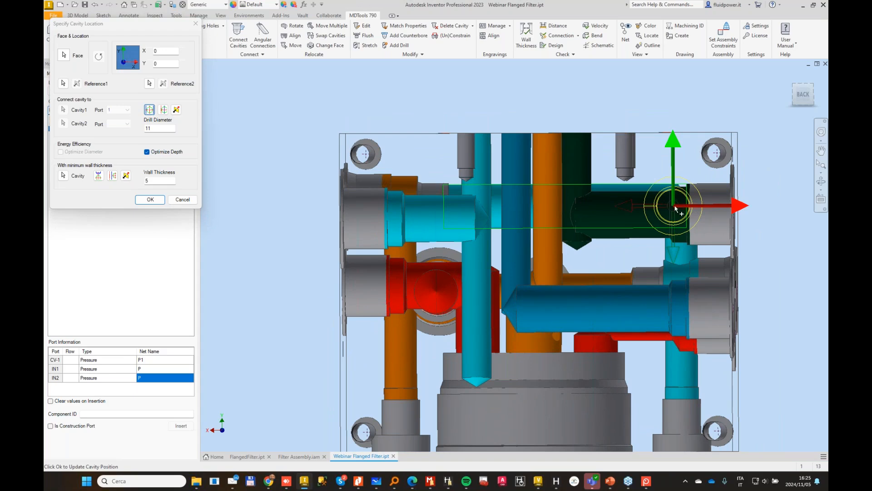
{"action": "left_click_drag", "start_coordinate": [674, 205], "coordinate": [464, 220]}
{"action": "left_click", "coordinate": [150, 199]}
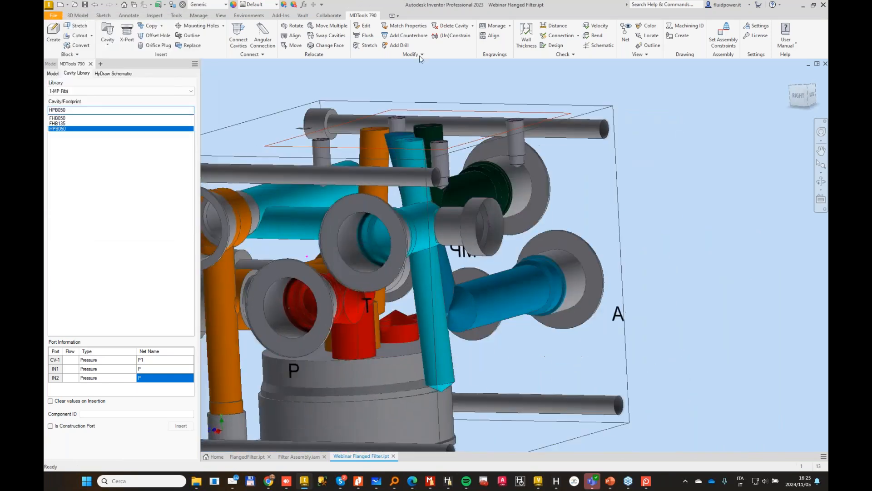
Step: Stretch the inclined 10 mm tank drill to a depth of 59 mm
{"action": "left_click", "coordinate": [368, 45]}
{"action": "left_click", "coordinate": [432, 266]}
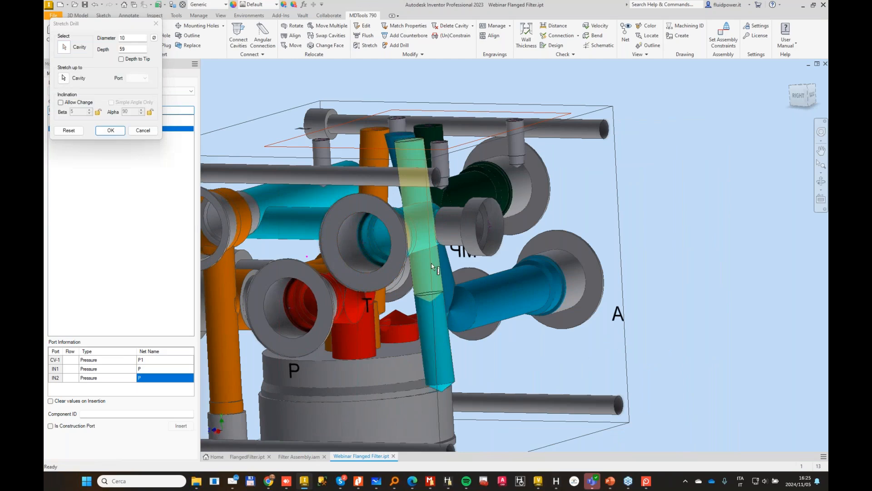
{"action": "left_click", "coordinate": [121, 132]}
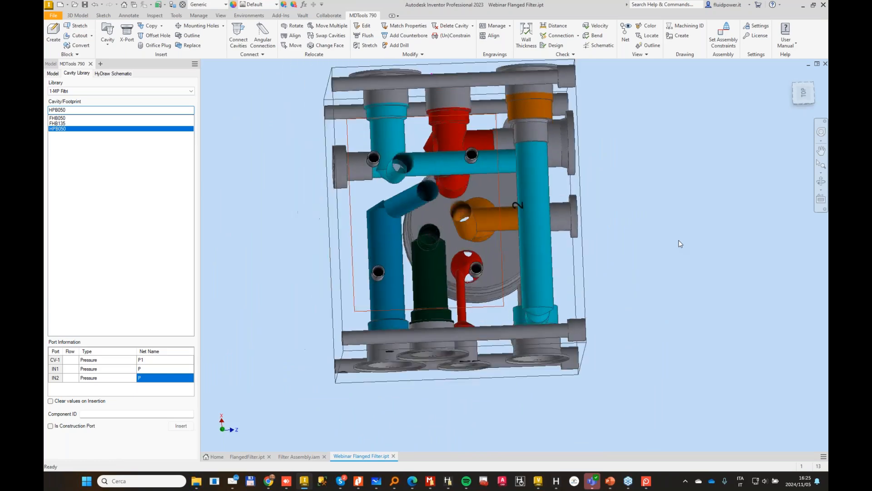
Step: Stretch the block from its back face to a width of 109 mm
{"action": "left_click", "coordinate": [366, 276]}
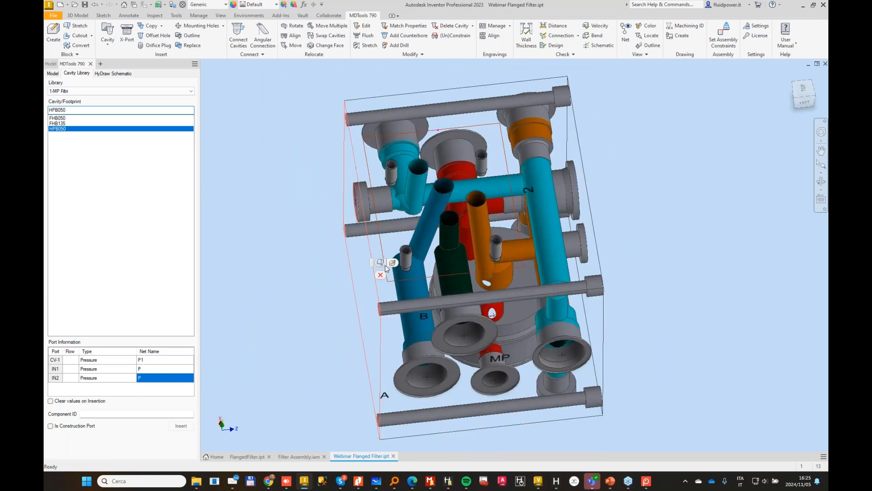
{"action": "left_click", "coordinate": [380, 263]}
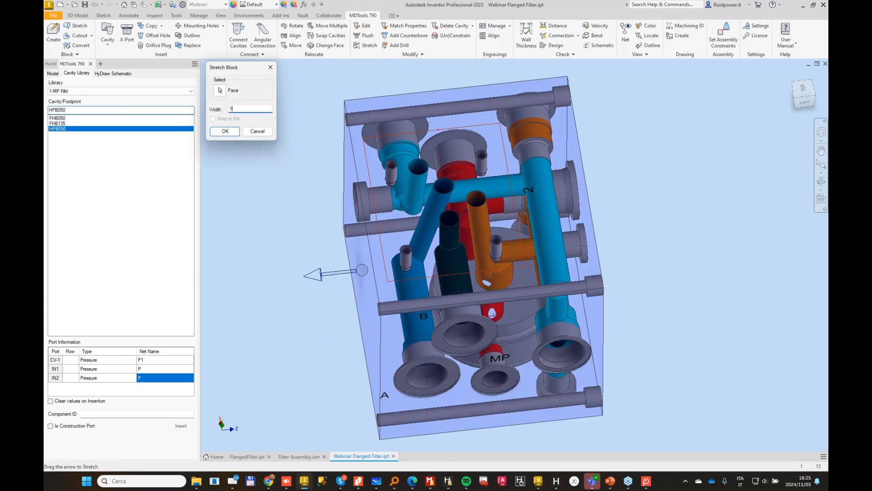
{"action": "type", "text": "109"}
{"action": "key", "text": "Return"}
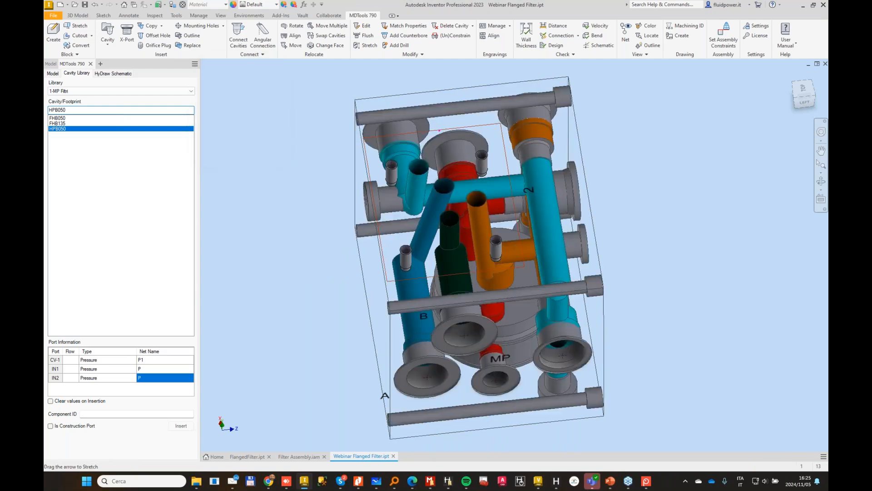
Step: Move the T port cavity on the right face to X 86, Y 29
{"action": "middle_click_drag", "start_coordinate": [372, 103], "coordinate": [608, 248], "text": "shift"}
{"action": "scroll", "coordinate": [609, 227], "scroll_direction": "up", "scroll_amount": 3}
{"action": "right_click", "coordinate": [609, 249]}
{"action": "left_click", "coordinate": [629, 233]}
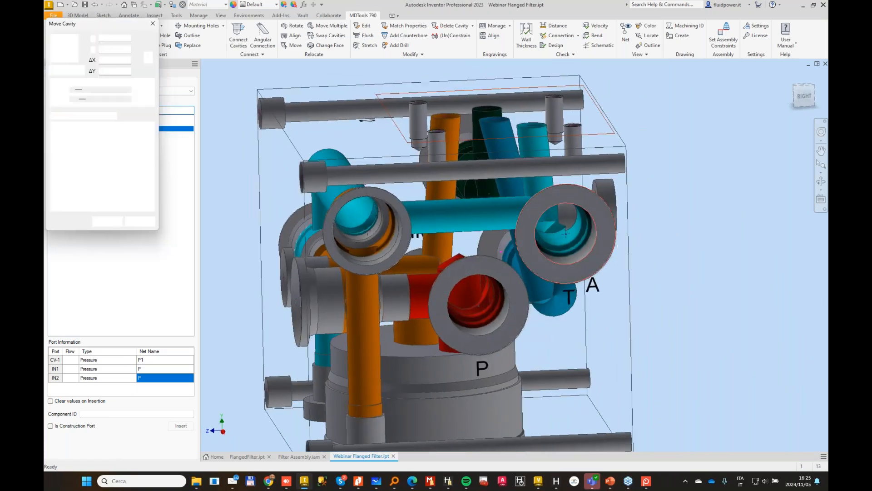
{"action": "left_click_drag", "start_coordinate": [617, 234], "coordinate": [611, 234]}
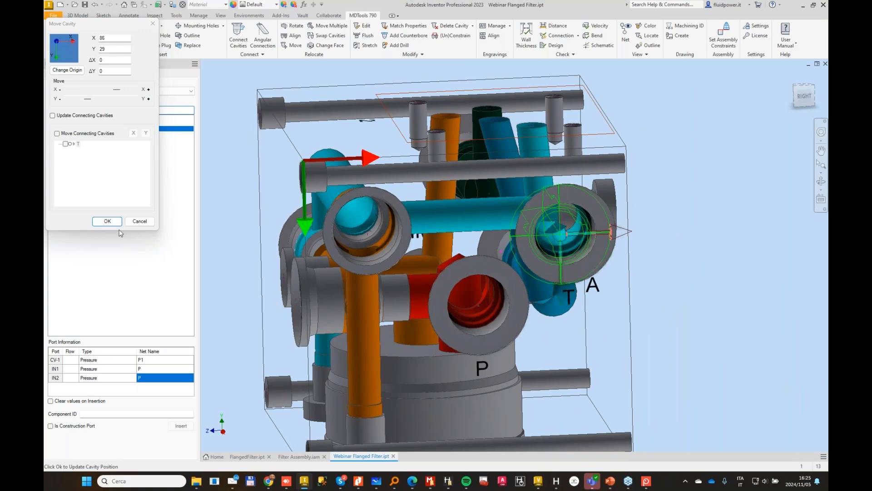
{"action": "left_click", "coordinate": [115, 219]}
Step: Remove 5 mm from the block's length at cutting plane location 32, with drill depths updated
{"action": "middle_click_drag", "start_coordinate": [216, 222], "coordinate": [435, 229], "text": "shift"}
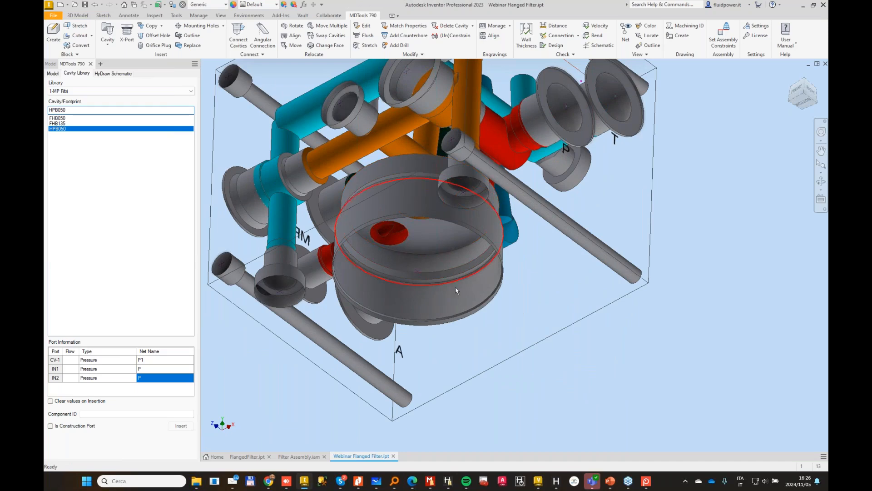
{"action": "middle_click_drag", "start_coordinate": [456, 290], "coordinate": [479, 323], "text": "shift"}
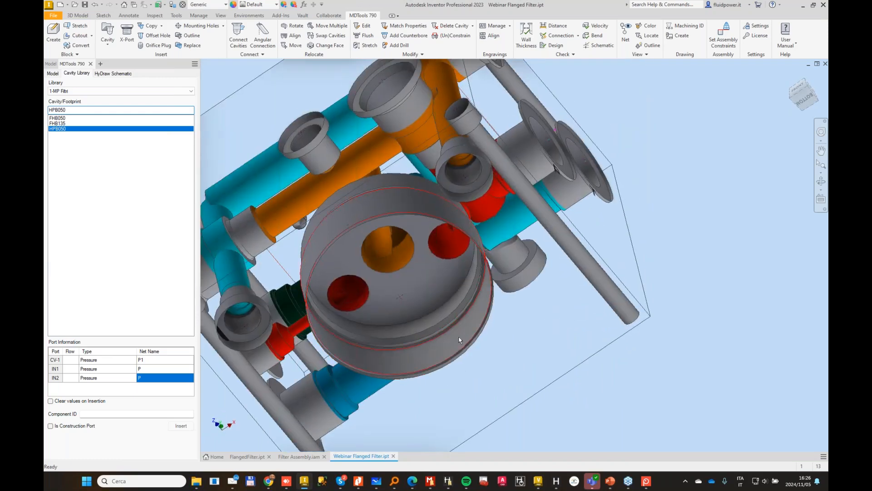
{"action": "middle_click_drag", "start_coordinate": [551, 278], "coordinate": [516, 230], "text": "shift"}
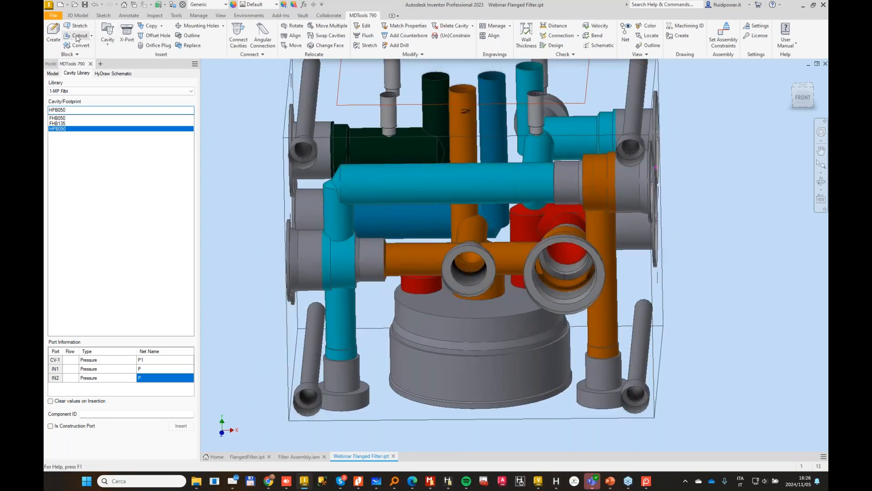
{"action": "left_click", "coordinate": [54, 30]}
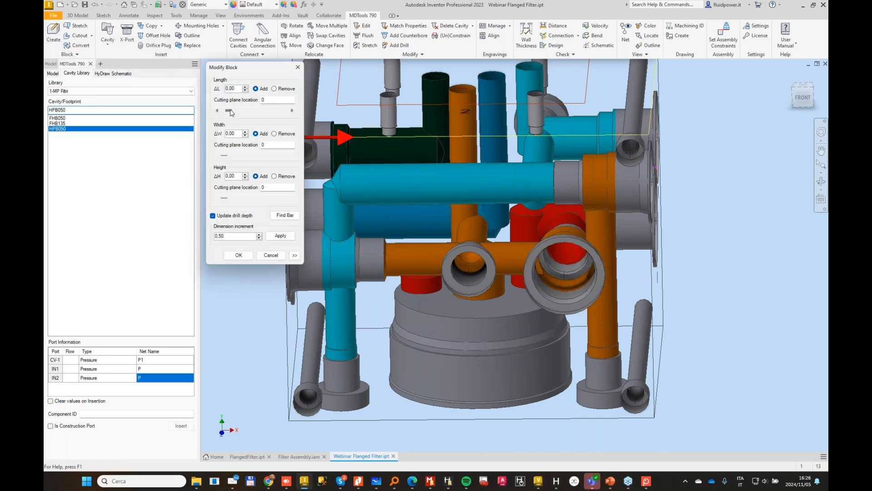
{"action": "left_click_drag", "start_coordinate": [232, 113], "coordinate": [240, 113]}
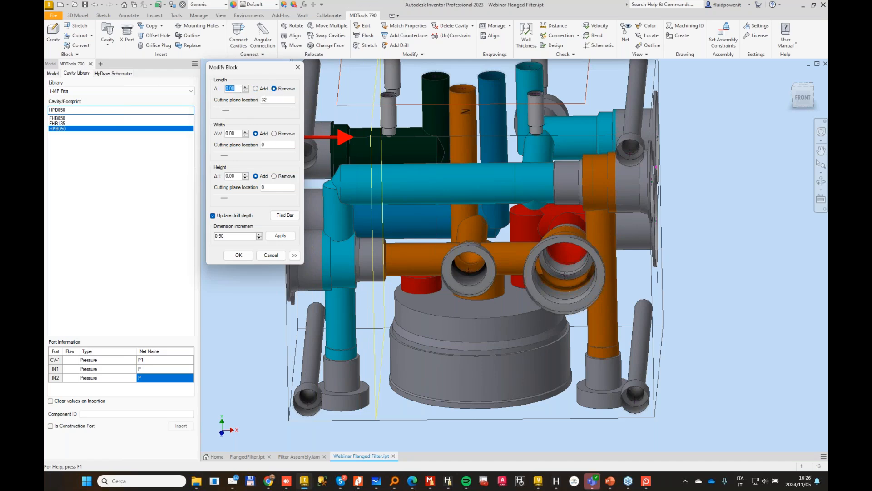
{"action": "type", "text": "5"}
{"action": "key", "text": "Return"}
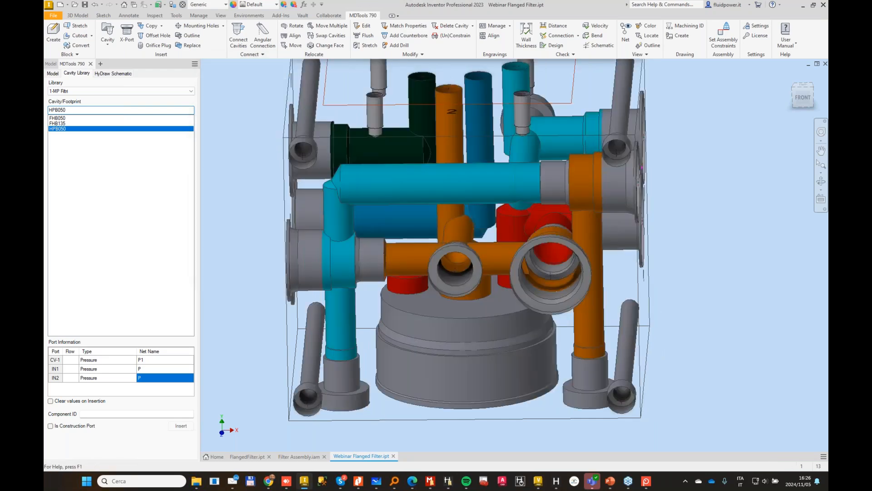
Step: Edit the PLUG3 construction port beside the filter cavity so its 20 mm diameter first step is 25 mm deep
{"action": "scroll", "coordinate": [256, 174], "scroll_direction": "up", "scroll_amount": 2}
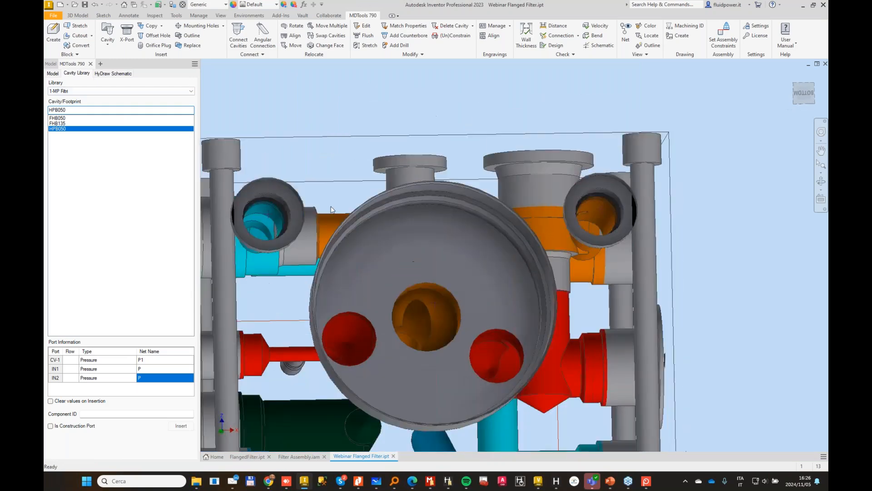
{"action": "scroll", "coordinate": [427, 188], "scroll_direction": "up", "scroll_amount": 1}
{"action": "middle_click_drag", "start_coordinate": [427, 188], "coordinate": [391, 281], "text": "shift"}
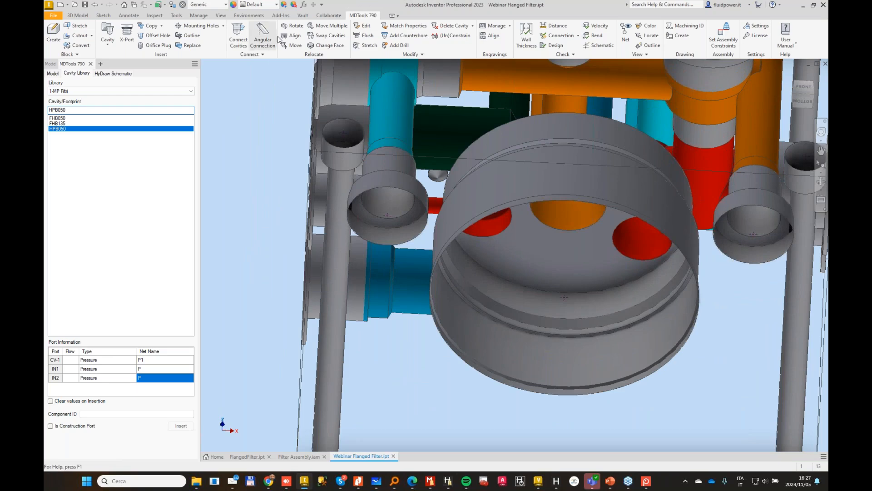
{"action": "left_click", "coordinate": [364, 28]}
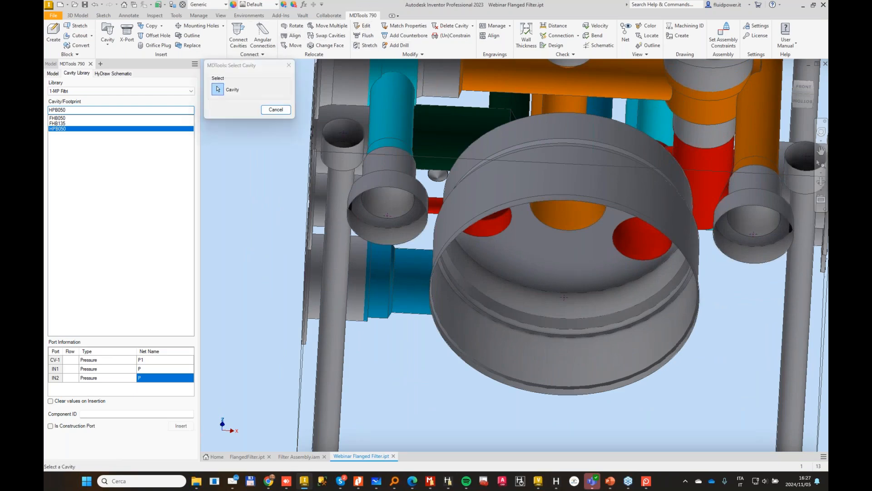
{"action": "left_click", "coordinate": [384, 186]}
{"action": "left_click_drag", "start_coordinate": [272, 135], "coordinate": [191, 129]}
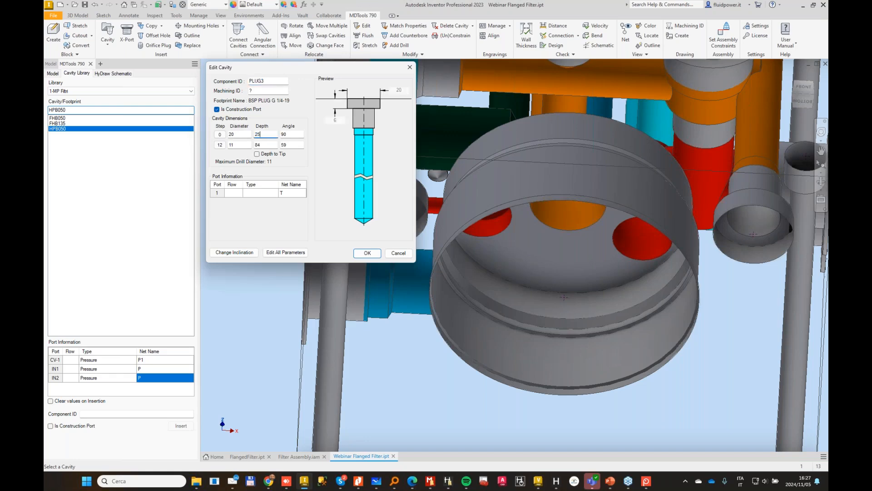
{"action": "key", "text": "Return"}
{"action": "middle_click_drag", "start_coordinate": [325, 241], "coordinate": [263, 162], "text": "shift"}
{"action": "scroll", "coordinate": [405, 206], "scroll_direction": "up", "scroll_amount": 4}
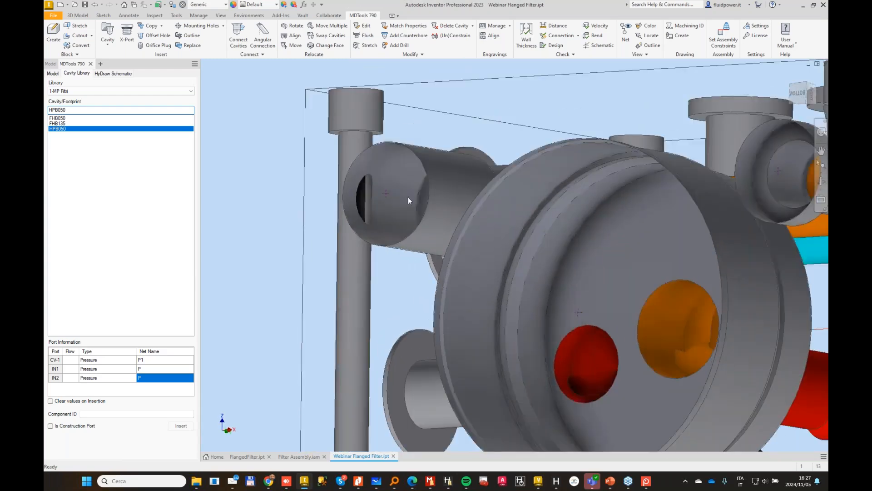
{"action": "middle_click_drag", "start_coordinate": [290, 118], "coordinate": [363, 202], "text": "shift"}
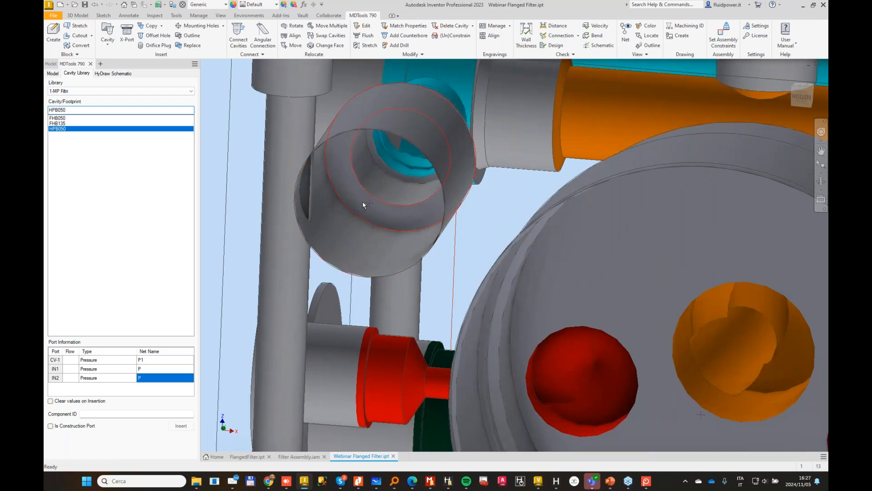
Step: Match the spotface/counterbore depth of the plug cavity on the opposite side of the filter to the edited PLUG3 cavity
{"action": "left_click", "coordinate": [349, 193]}
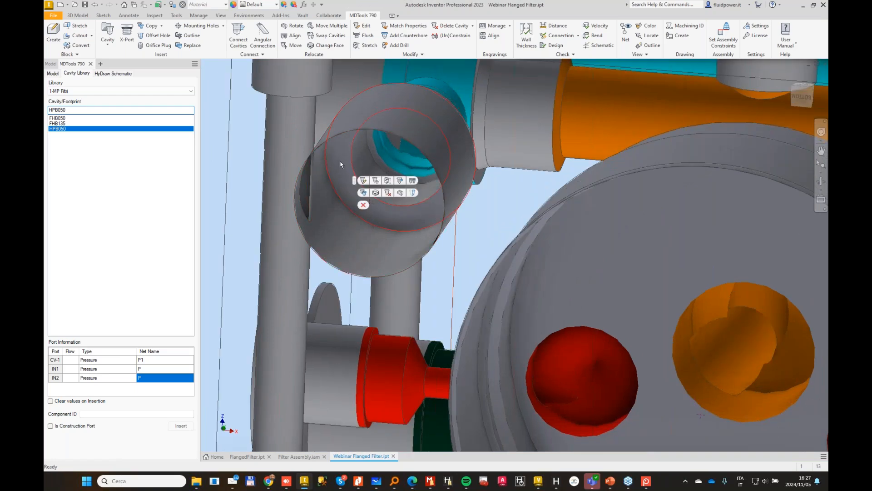
{"action": "middle_click_drag", "start_coordinate": [340, 159], "coordinate": [492, 211], "text": "shift"}
{"action": "scroll", "coordinate": [492, 212], "scroll_direction": "down", "scroll_amount": 3}
{"action": "left_click", "coordinate": [406, 26]}
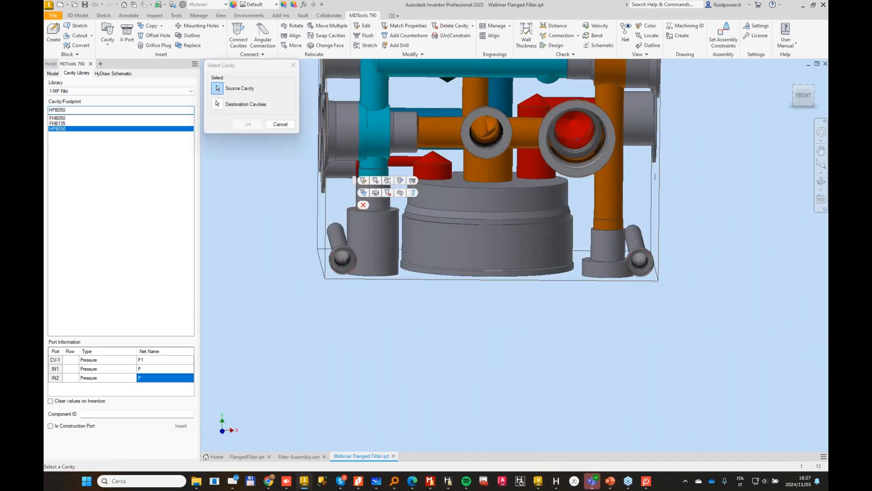
{"action": "left_click", "coordinate": [606, 238]}
{"action": "left_click", "coordinate": [249, 124]}
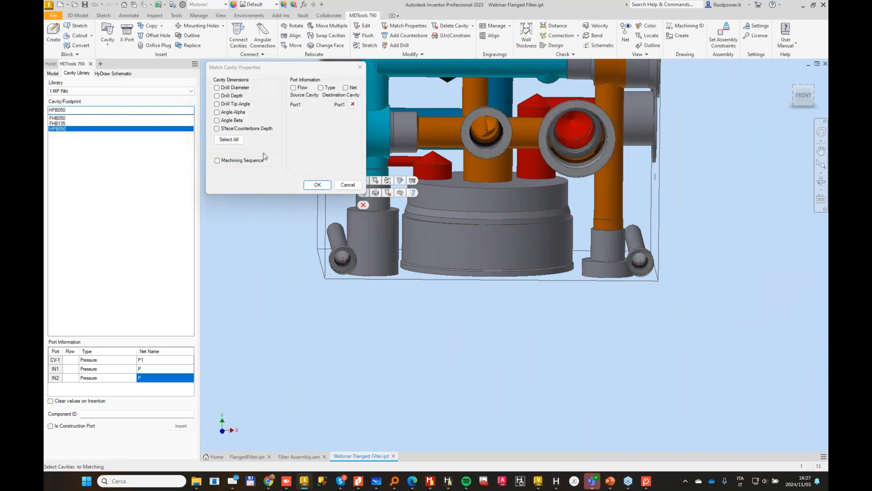
{"action": "left_click", "coordinate": [217, 129]}
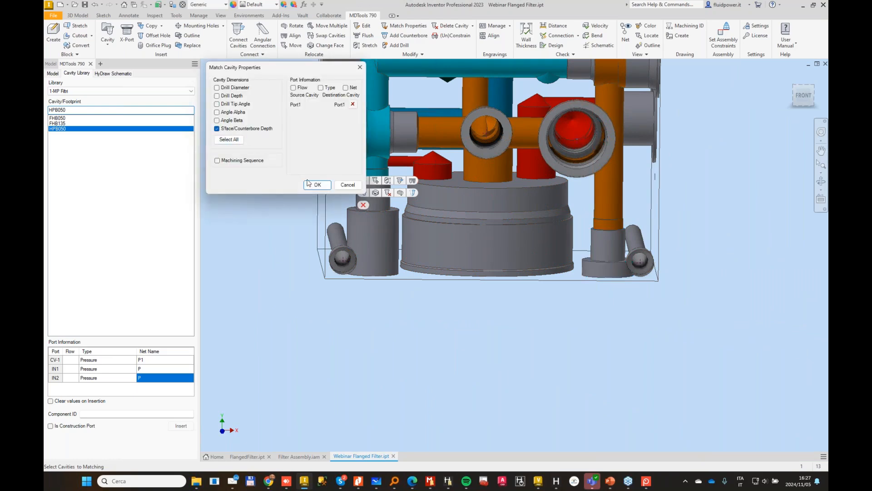
{"action": "left_click", "coordinate": [318, 184]}
Step: Edit the lower M6 mounting hole MH2 beside the filter so its 10.5 mm diameter first step is 50 mm deep
{"action": "scroll", "coordinate": [655, 230], "scroll_direction": "down", "scroll_amount": 5}
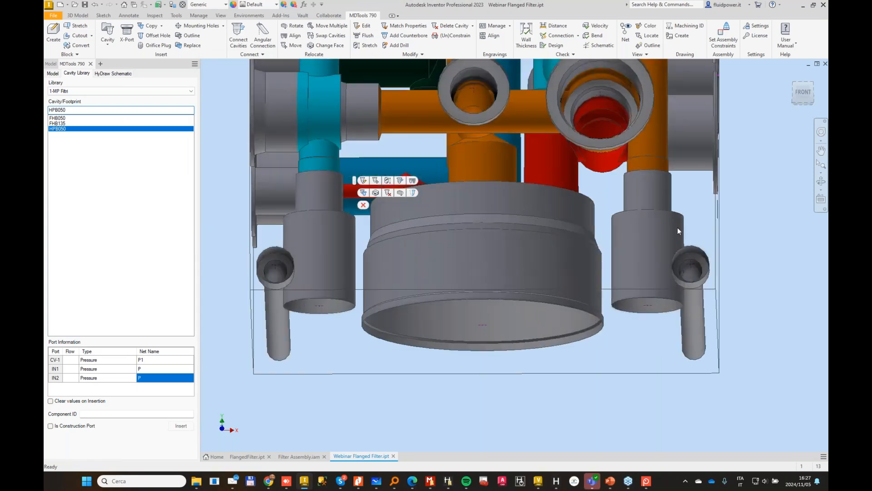
{"action": "middle_click_drag", "start_coordinate": [693, 220], "coordinate": [454, 268], "text": "shift"}
{"action": "left_click", "coordinate": [486, 255]}
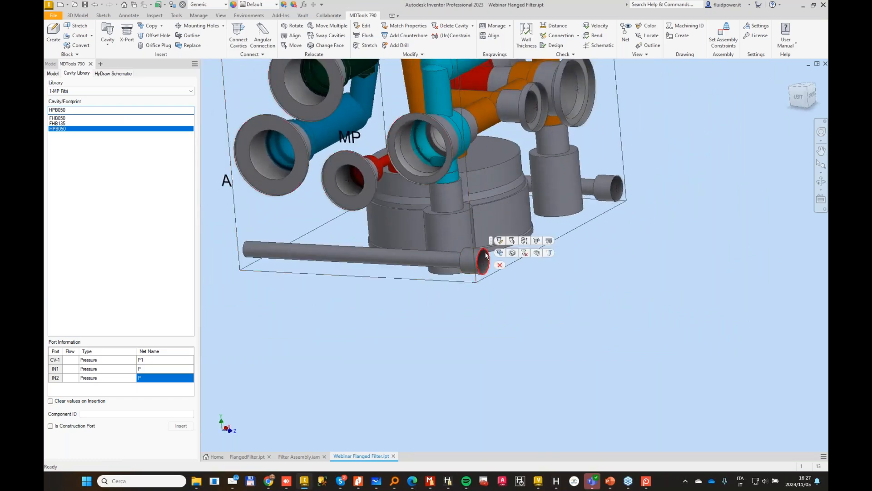
{"action": "left_click", "coordinate": [500, 240]}
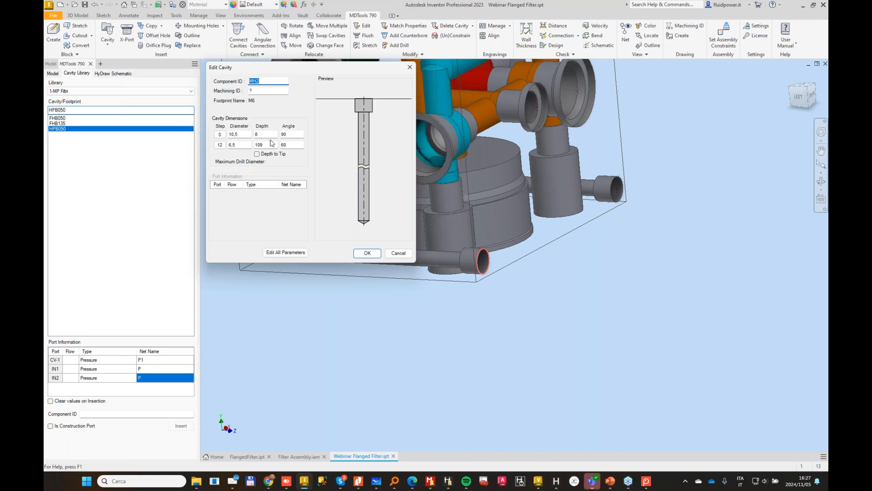
{"action": "double_click", "coordinate": [269, 135]}
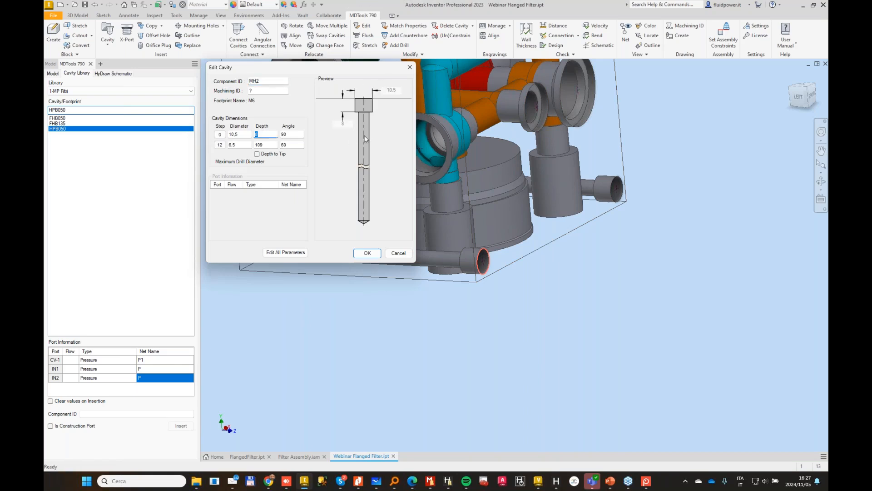
{"action": "type", "text": "50"}
{"action": "key", "text": "Tab"}
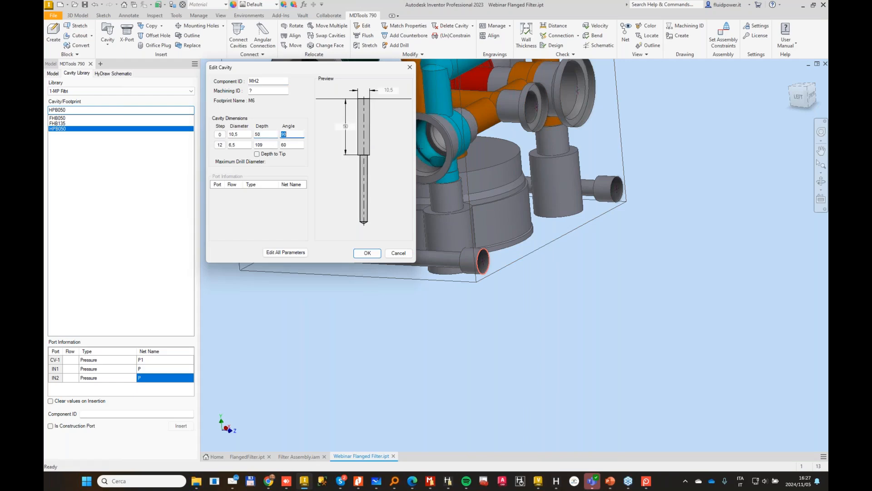
{"action": "key", "text": "Return"}
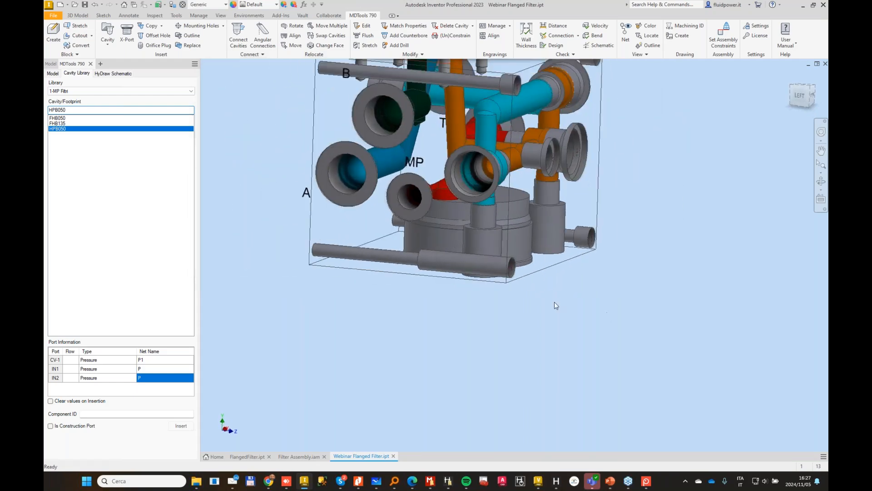
Step: Match all cavity dimensions of the other three mounting holes to the edited mounting hole MH2
{"action": "left_click", "coordinate": [407, 26]}
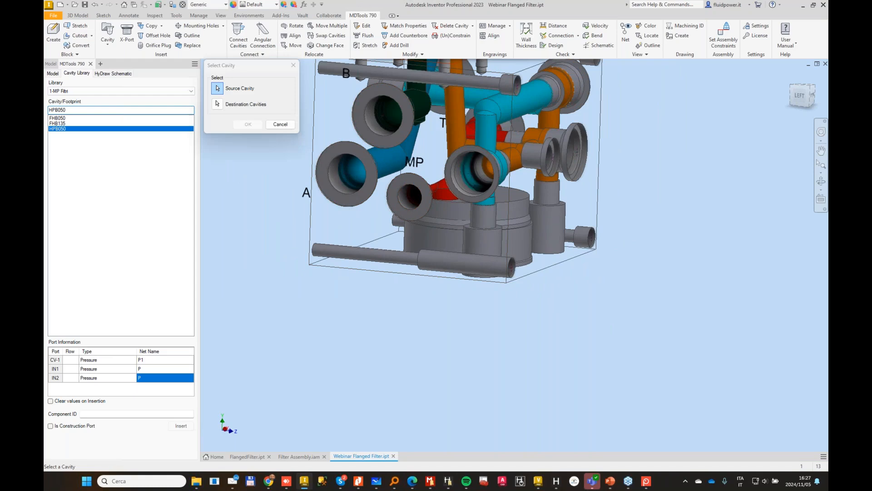
{"action": "left_click", "coordinate": [450, 267]}
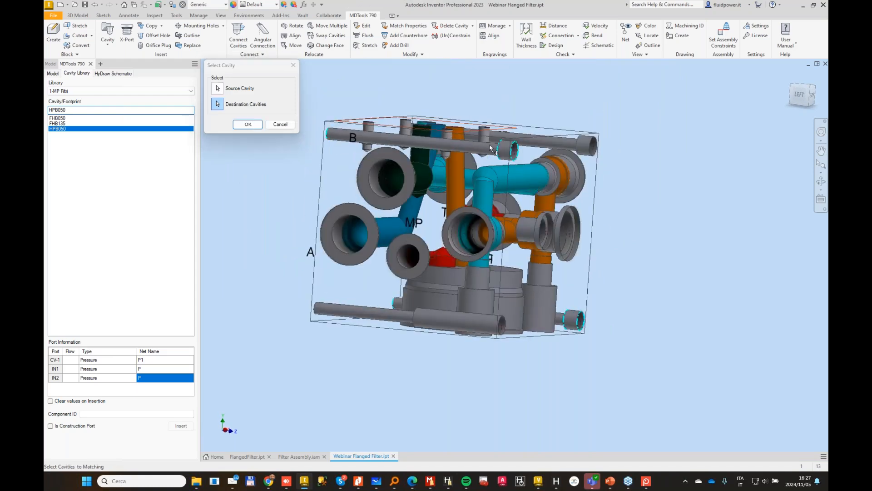
{"action": "left_click", "coordinate": [248, 124]}
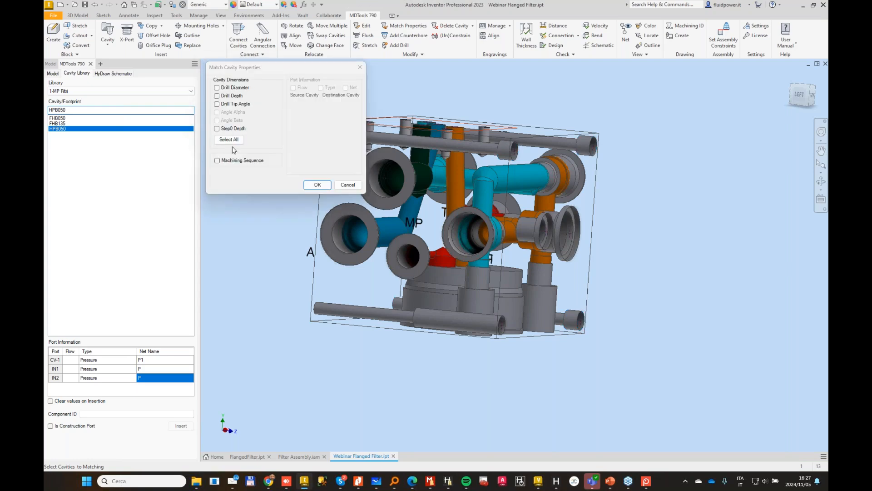
{"action": "left_click", "coordinate": [230, 140]}
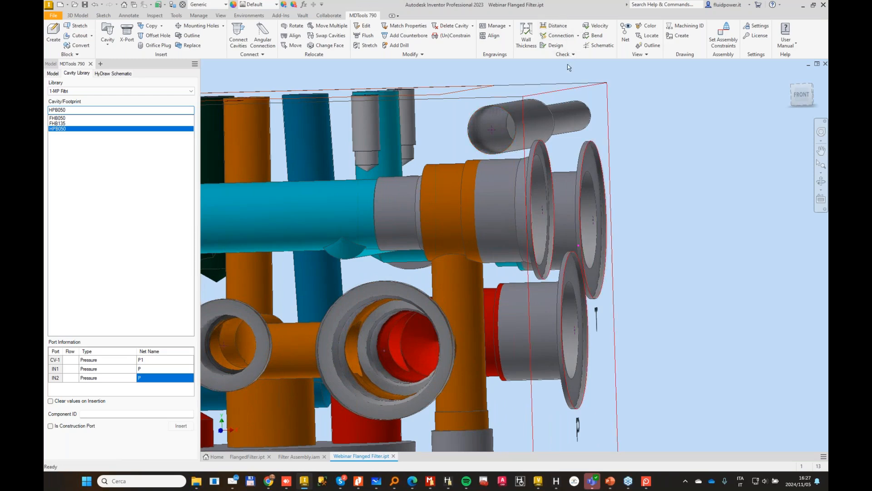
Step: Measure the distance between the upper mounting hole and the adjacent plug cavity on the block's right face
{"action": "left_click", "coordinate": [555, 29]}
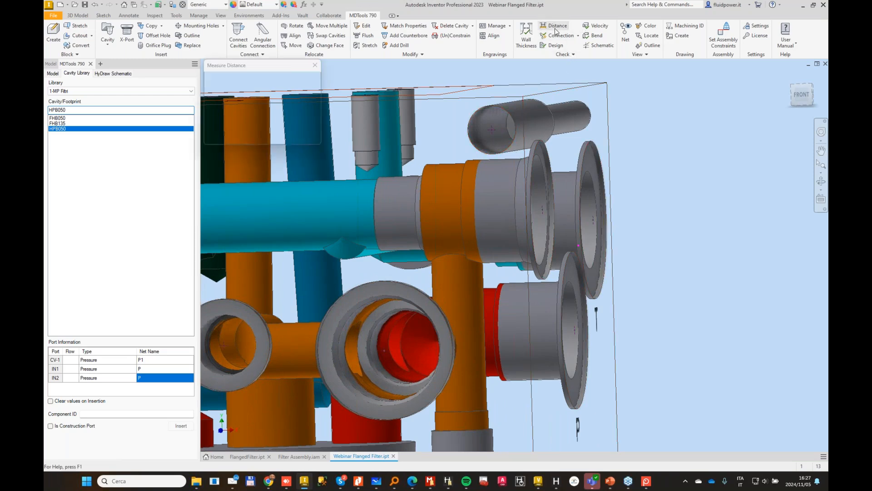
{"action": "left_click", "coordinate": [505, 170]}
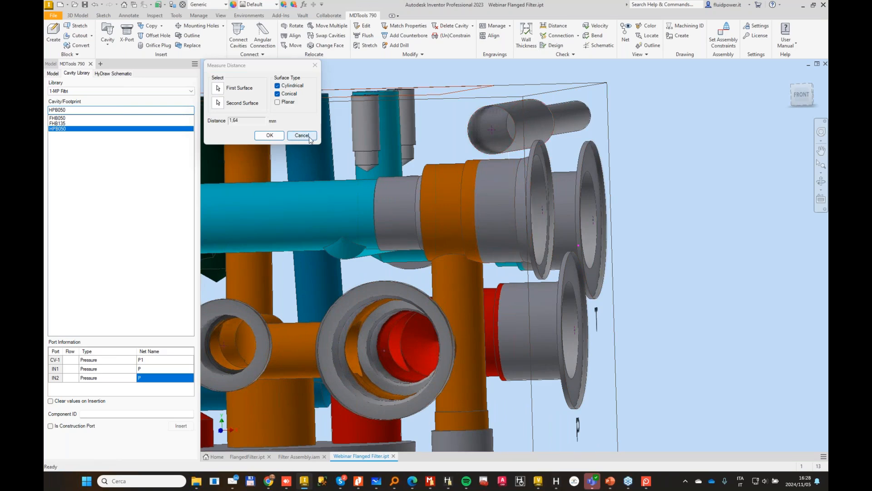
{"action": "left_click", "coordinate": [310, 138]}
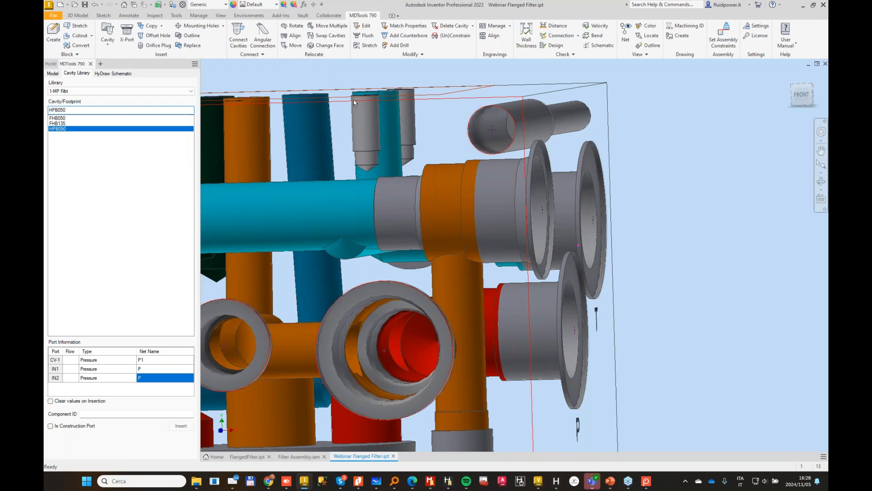
Step: Move the right-face plug cavity near the upper mounting hole in the positive Y direction, keeping X at 21
{"action": "left_click", "coordinate": [286, 47]}
{"action": "left_click", "coordinate": [548, 208]}
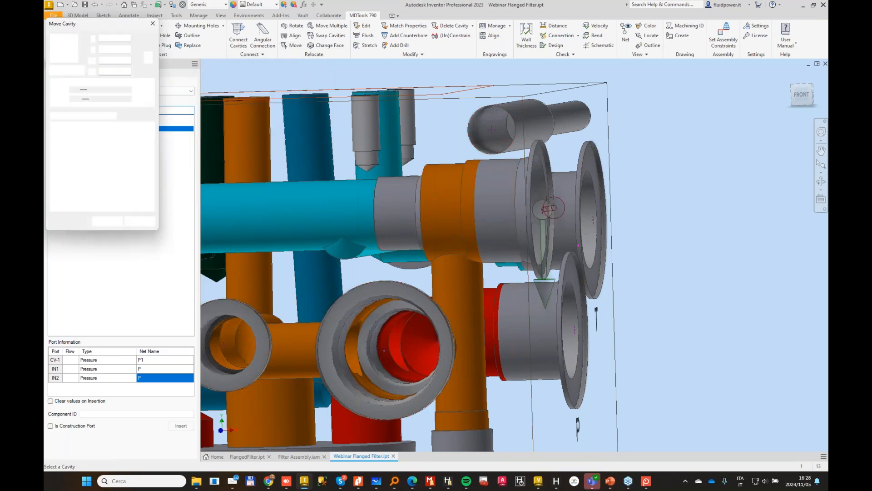
{"action": "left_click", "coordinate": [136, 99]}
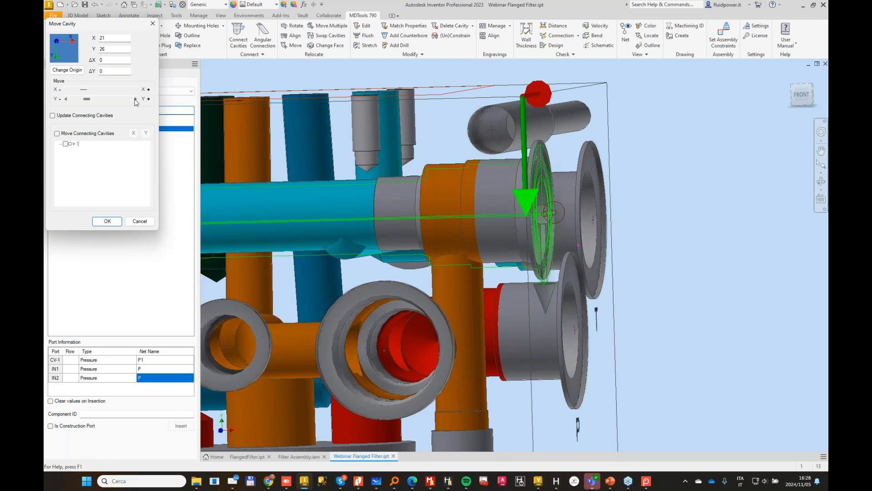
{"action": "left_click", "coordinate": [135, 99]}
{"action": "left_click", "coordinate": [136, 100]}
{"action": "left_click", "coordinate": [136, 99]}
{"action": "left_click", "coordinate": [136, 99]}
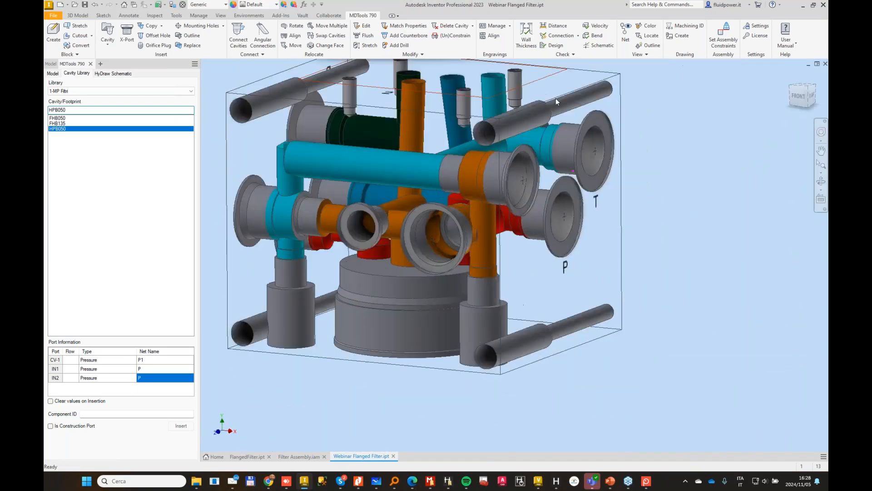
Step: Check wall thickness around all cavities with a 3 mm minimum and inspect the cartridge filter's CV-D clearances to IN1 and IN2
{"action": "left_click", "coordinate": [526, 35]}
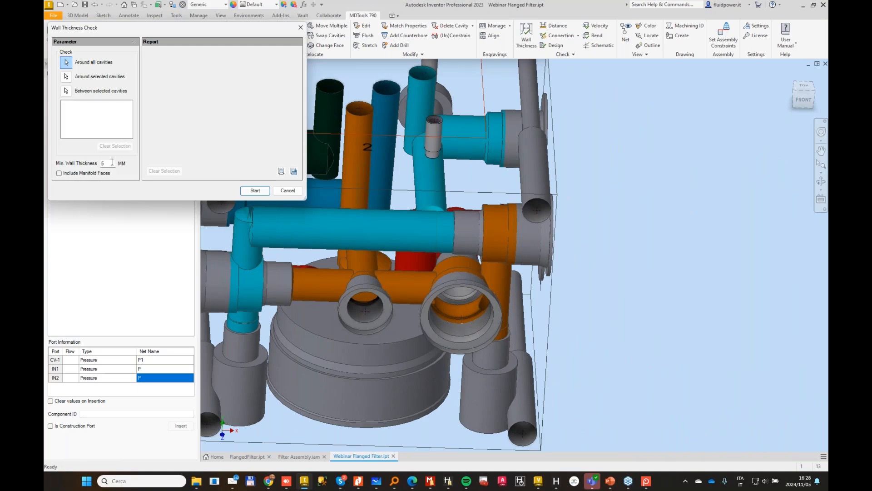
{"action": "left_click", "coordinate": [244, 191]}
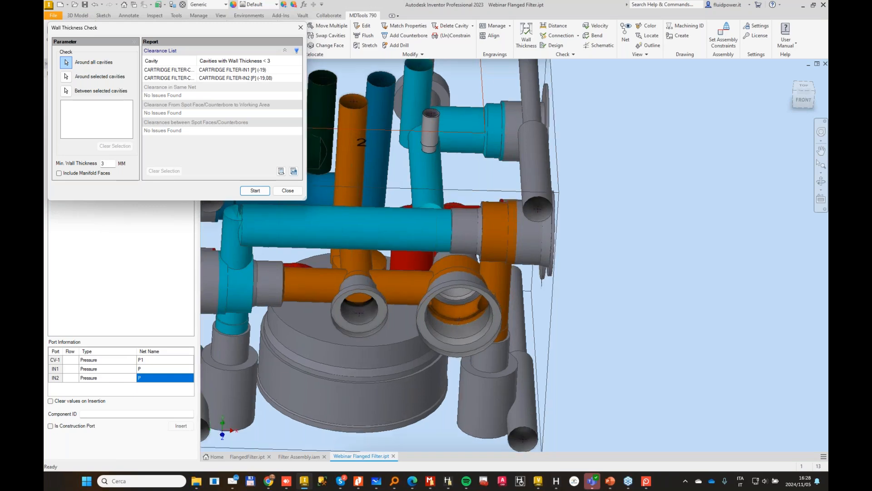
{"action": "middle_click_drag", "start_coordinate": [411, 357], "coordinate": [410, 257], "text": "shift"}
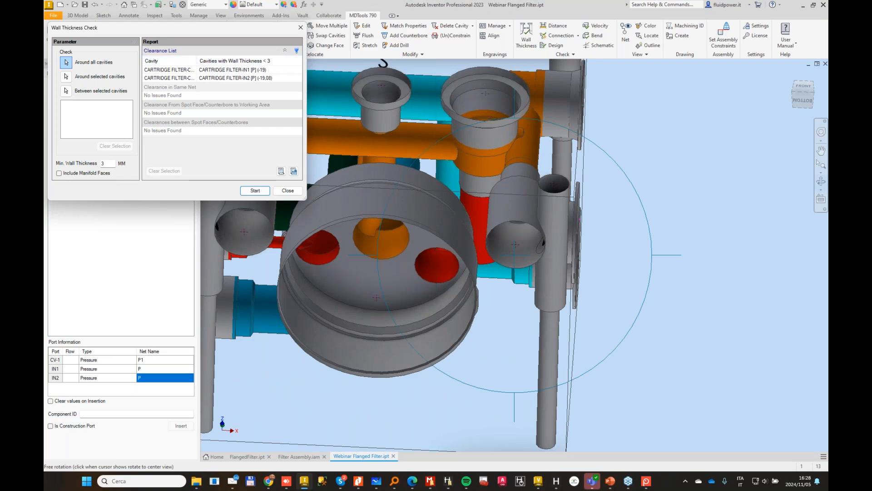
{"action": "middle_click_drag", "start_coordinate": [312, 220], "coordinate": [400, 277], "text": "shift"}
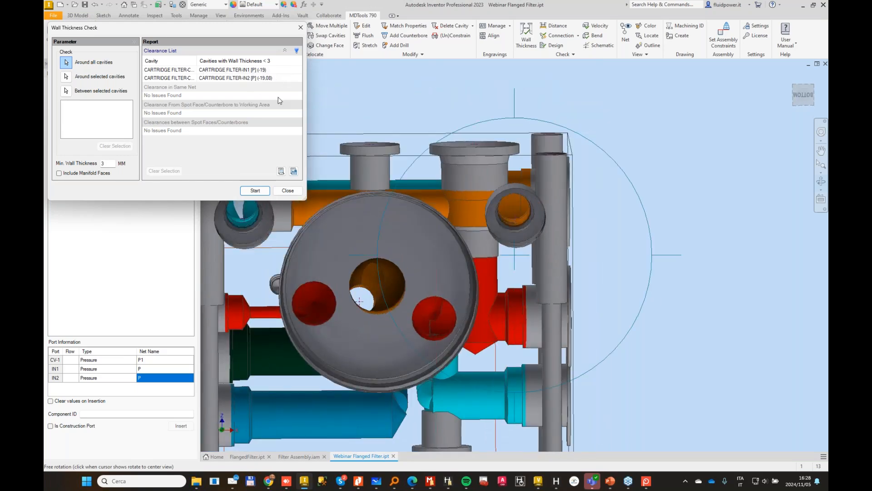
{"action": "middle_click_drag", "start_coordinate": [349, 182], "coordinate": [405, 295], "text": "shift"}
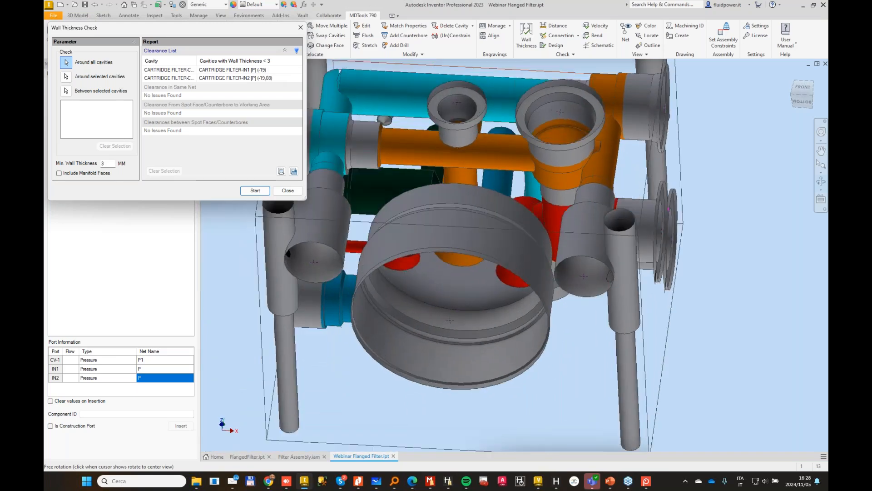
{"action": "left_click", "coordinate": [169, 70]}
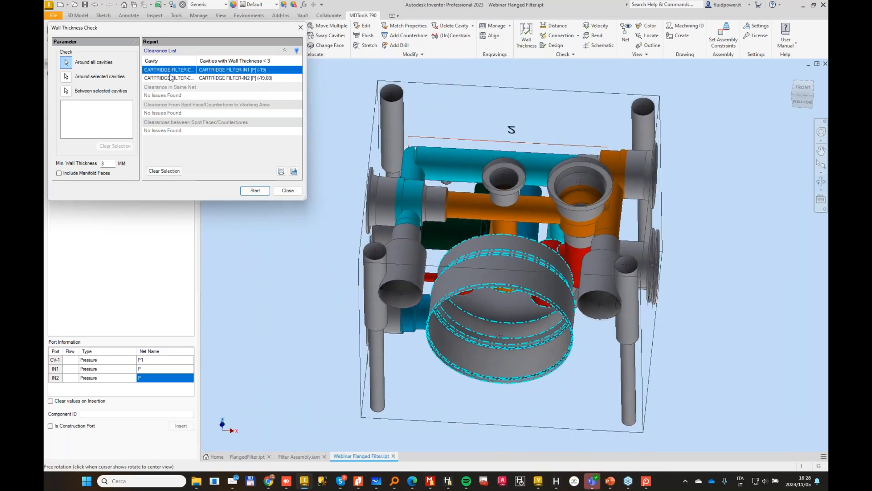
{"action": "left_click", "coordinate": [171, 77]}
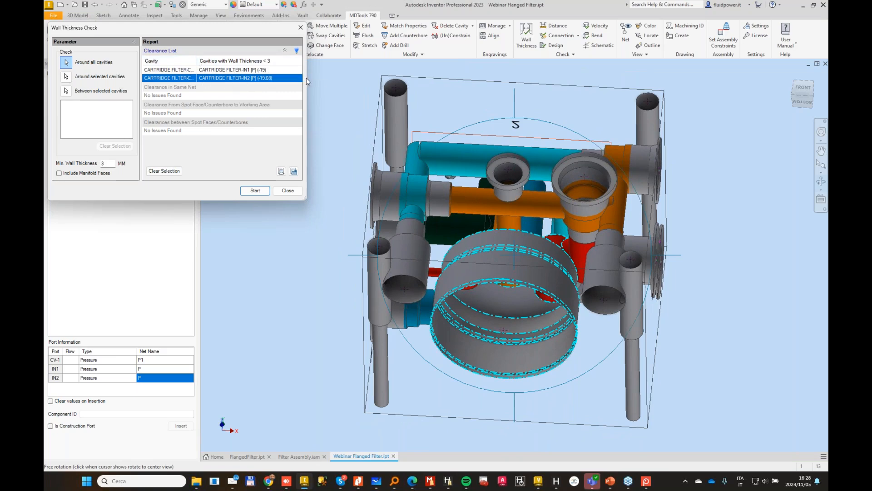
Step: Widen the wall thickness report and repeat the check around all cavities with minimums of 4 mm and 5 mm
{"action": "left_click_drag", "start_coordinate": [310, 74], "coordinate": [414, 90]}
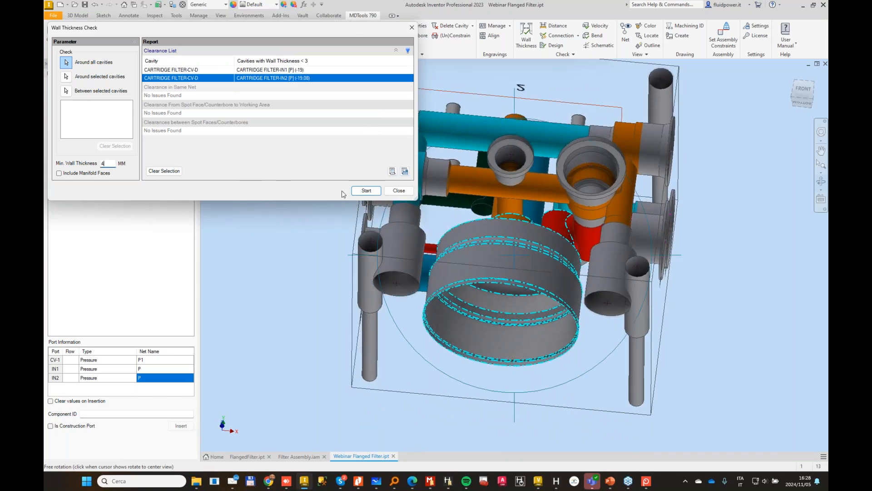
{"action": "left_click", "coordinate": [366, 191]}
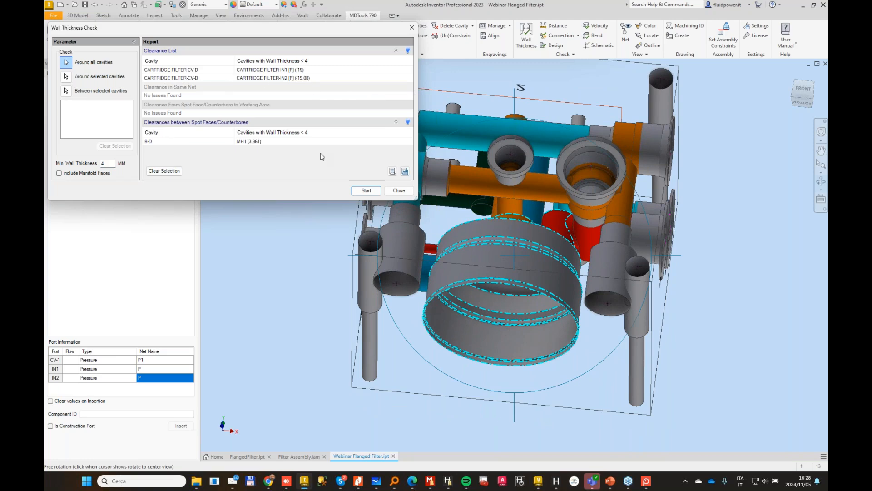
{"action": "left_click", "coordinate": [361, 192]}
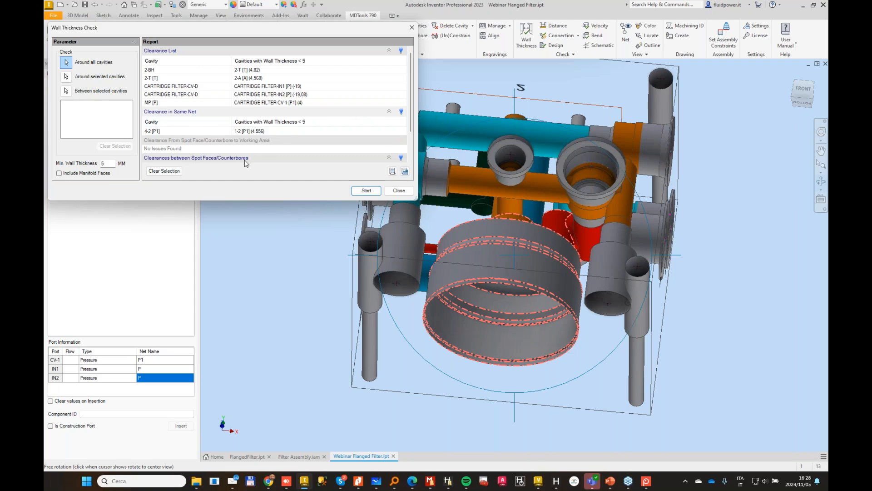
Step: Inspect the reported clearances between 2-BH and 2-T and between 2-T and 2-A in the model
{"action": "middle_click_drag", "start_coordinate": [245, 160], "coordinate": [302, 107], "text": "shift"}
{"action": "left_click", "coordinate": [264, 71]}
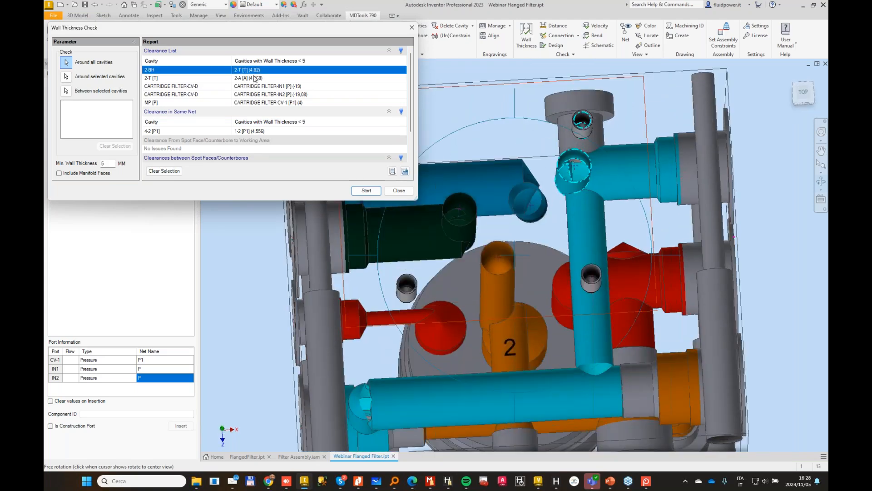
{"action": "middle_click_drag", "start_coordinate": [647, 122], "coordinate": [555, 172], "text": "shift"}
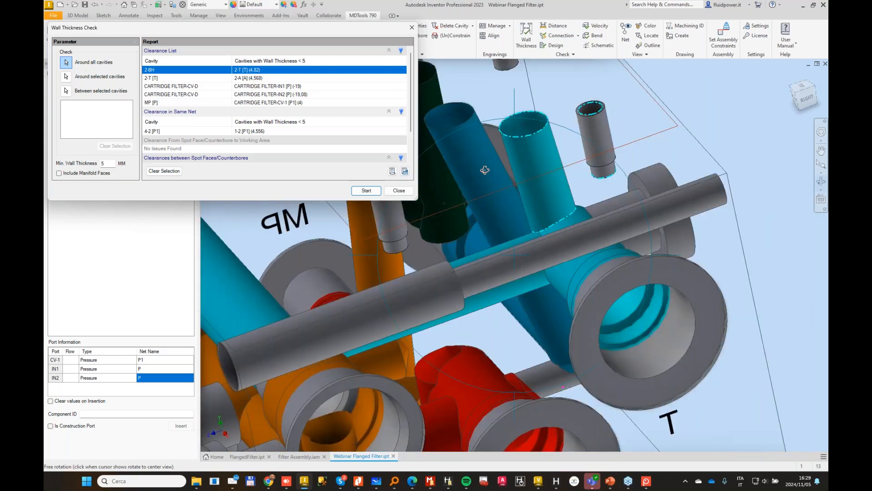
{"action": "middle_click_drag", "start_coordinate": [484, 170], "coordinate": [464, 176], "text": "shift"}
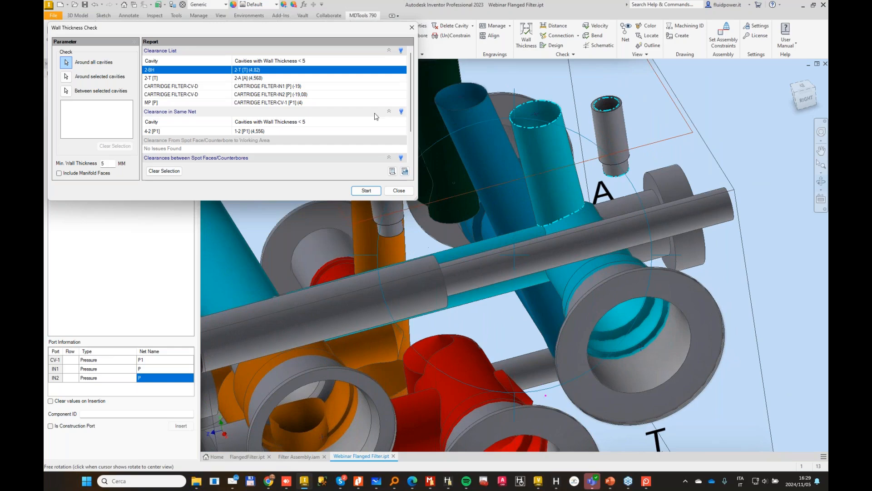
{"action": "double_click", "coordinate": [256, 79]}
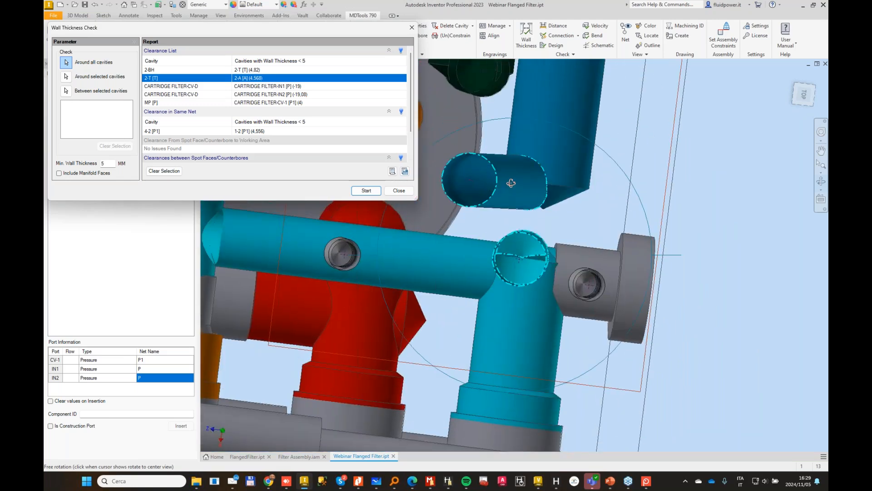
{"action": "scroll", "coordinate": [513, 159], "scroll_direction": "down", "scroll_amount": 2}
{"action": "middle_click_drag", "start_coordinate": [512, 183], "coordinate": [470, 221], "text": "shift"}
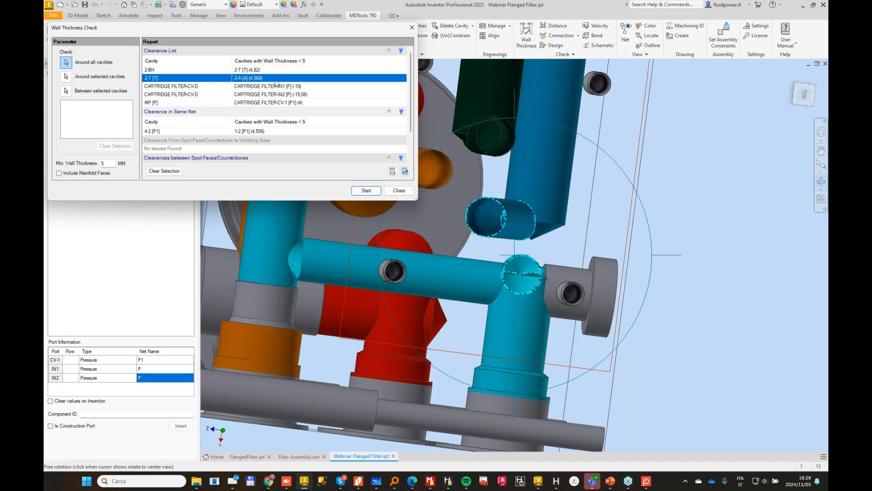
Step: Close the wall thickness check and engrave the label 1 beneath the upper orange cavity on the manifold's right face, 5 mm high and cosmetic
{"action": "left_click", "coordinate": [404, 191]}
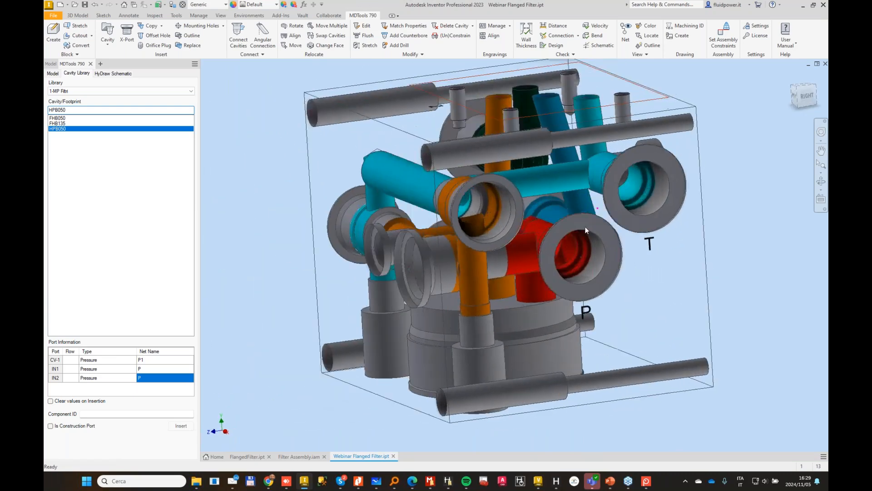
{"action": "left_click", "coordinate": [494, 28]}
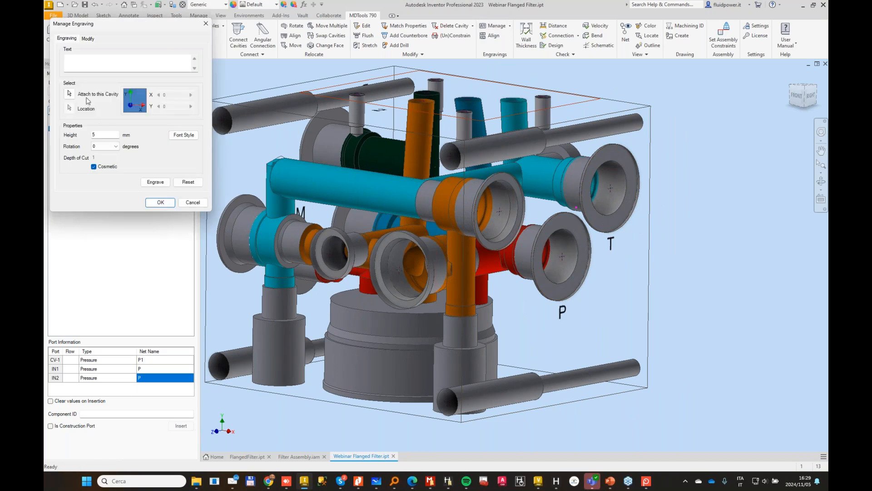
{"action": "left_click", "coordinate": [500, 211]}
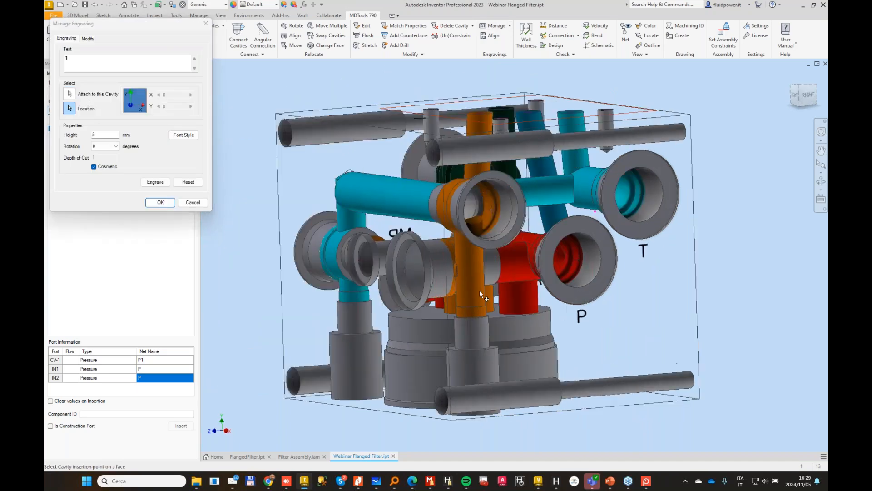
{"action": "left_click", "coordinate": [457, 297]}
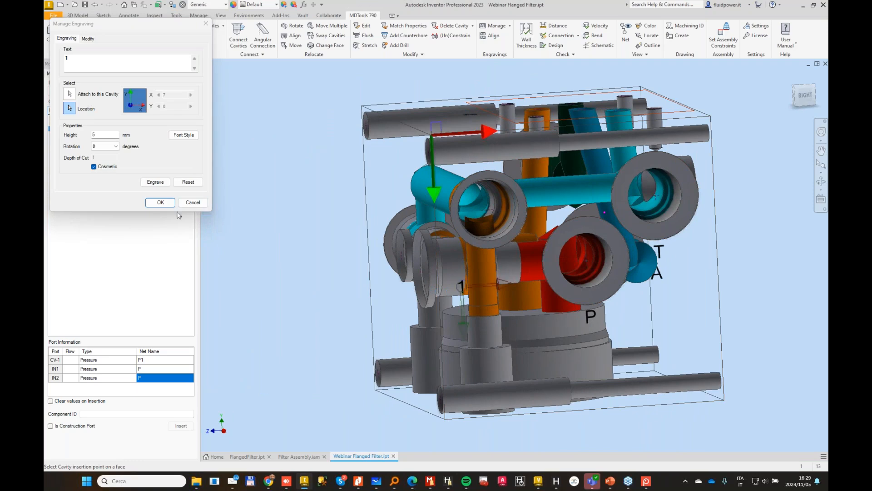
{"action": "left_click", "coordinate": [161, 183]}
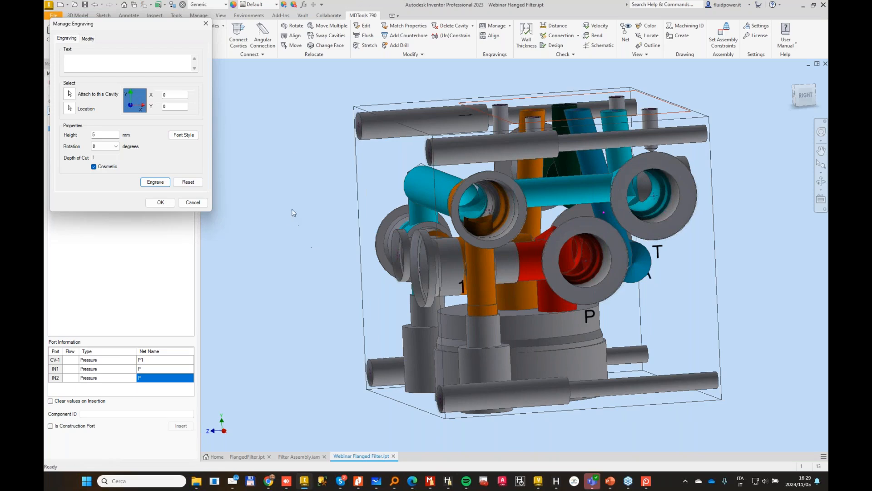
Step: Engrave the label 4 on the front face beneath the larger orange cavity, 5 mm high and cosmetic
{"action": "left_click", "coordinate": [71, 95]}
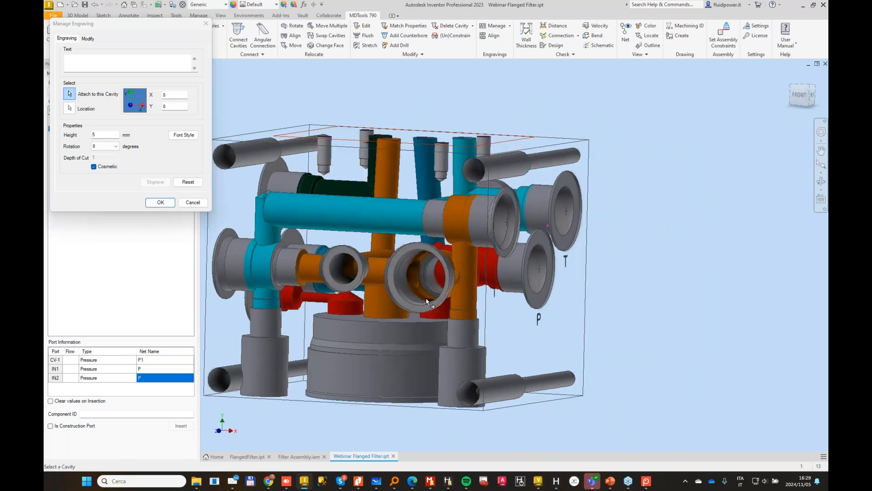
{"action": "left_click", "coordinate": [408, 343]}
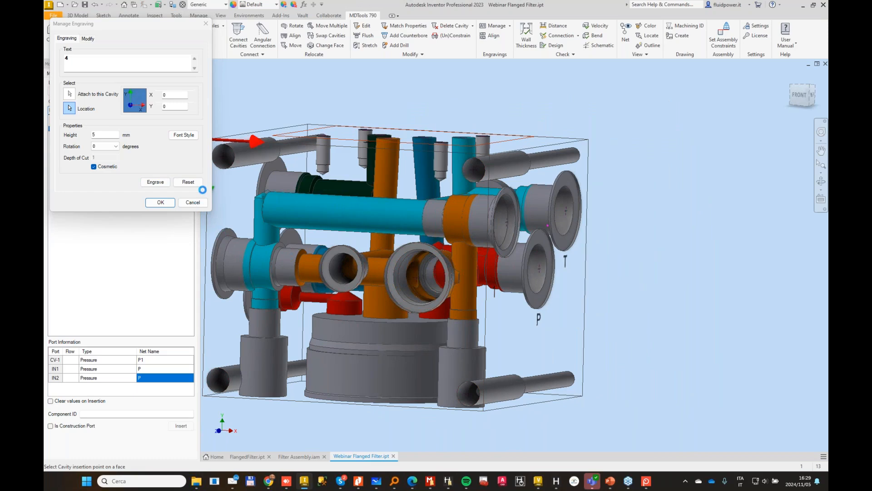
{"action": "left_click", "coordinate": [155, 182]}
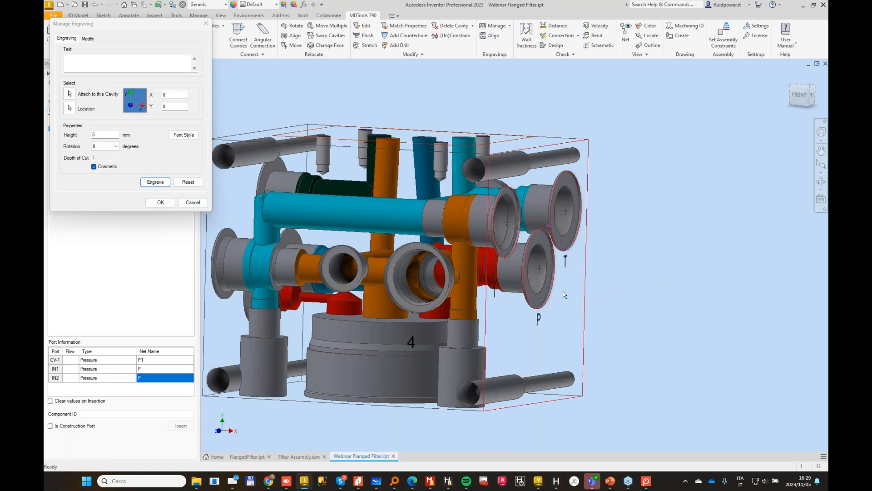
Step: Engrave the label 3 on the left face below the cyan drilling's cavity, 5 mm high and cosmetic
{"action": "left_click", "coordinate": [70, 96]}
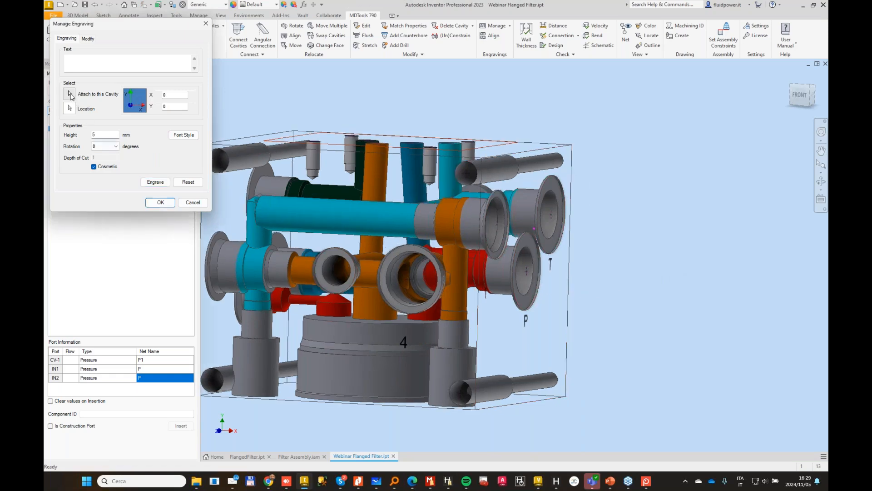
{"action": "left_click", "coordinate": [483, 249]}
{"action": "left_click", "coordinate": [422, 250]}
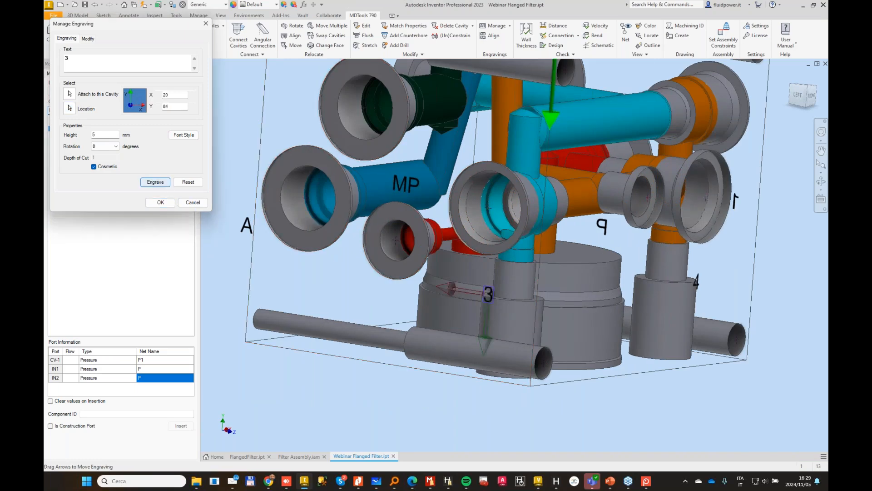
{"action": "key", "text": "Return"}
{"action": "left_click", "coordinate": [193, 202]}
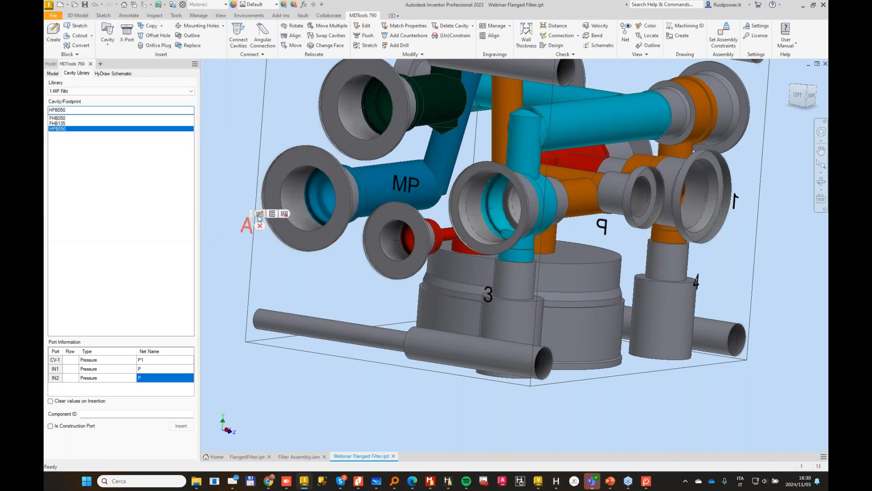
Step: Relocate the A engraving on the left face so it sits just below the blue port cavity
{"action": "left_click", "coordinate": [259, 214]}
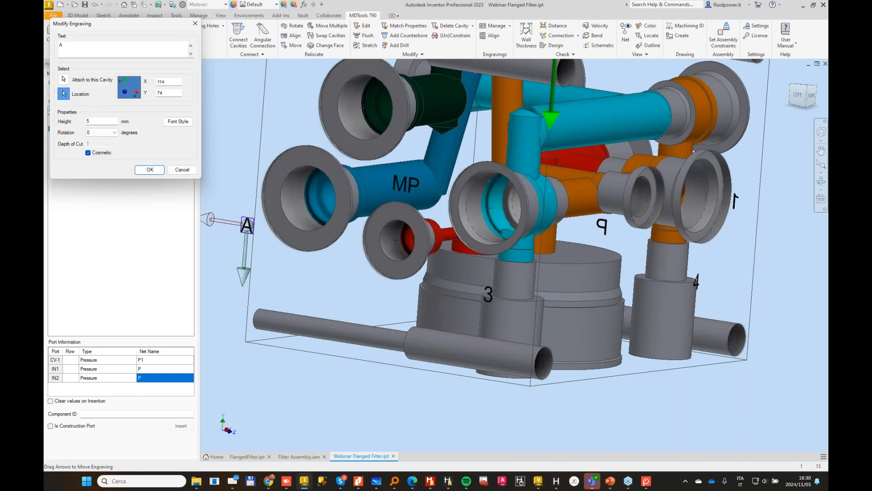
{"action": "left_click", "coordinate": [63, 94]}
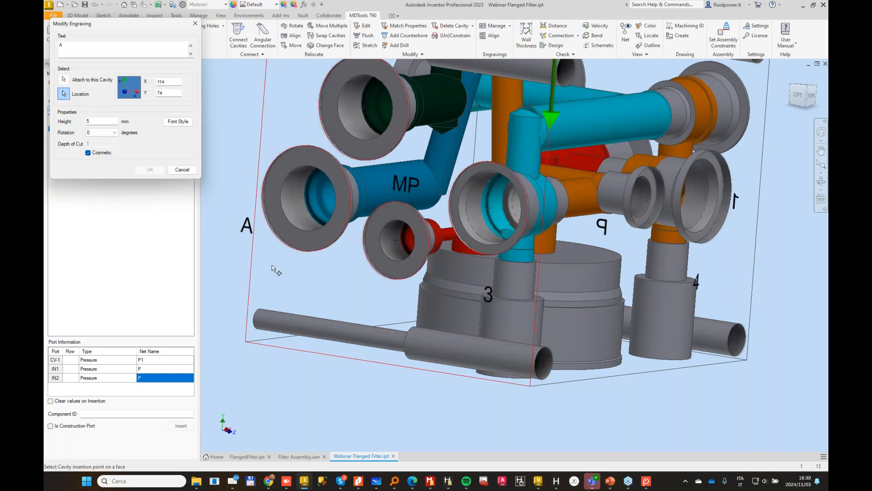
{"action": "left_click", "coordinate": [243, 248]}
{"action": "key", "text": "Return"}
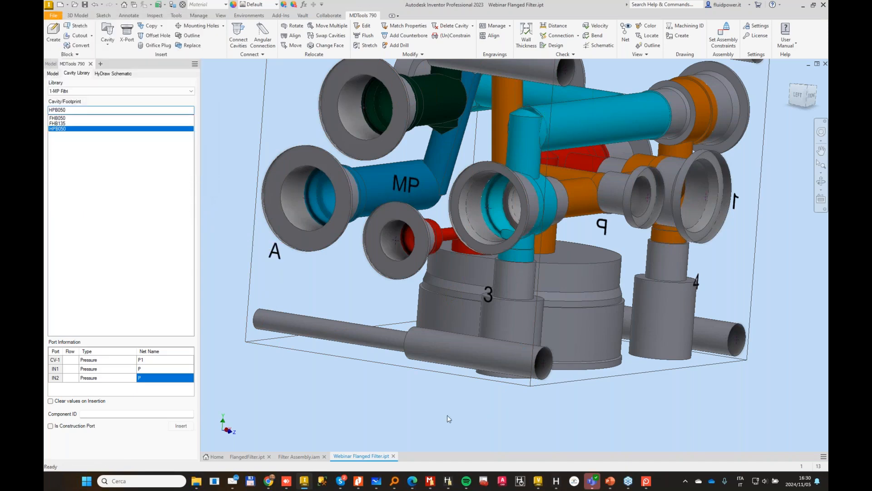
Step: Create a new assembly file from the Standard.iam template
{"action": "scroll", "coordinate": [447, 405], "scroll_direction": "down", "scroll_amount": 1}
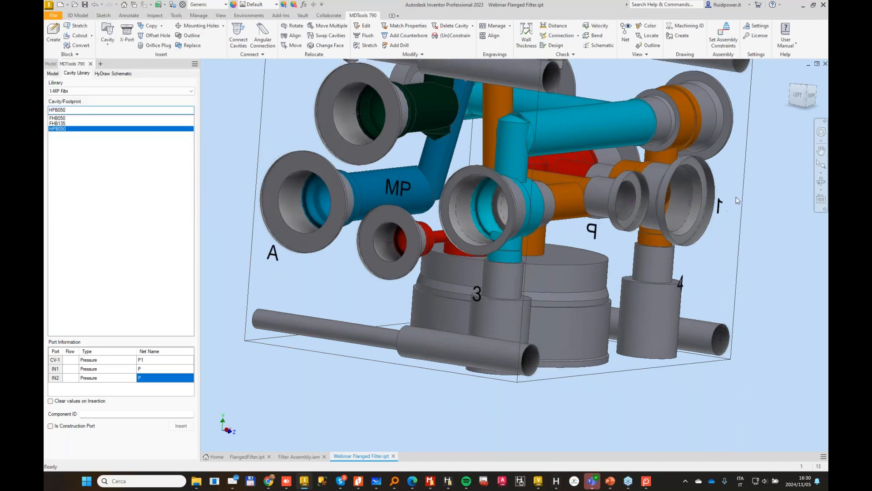
{"action": "scroll", "coordinate": [347, 155], "scroll_direction": "down", "scroll_amount": 3}
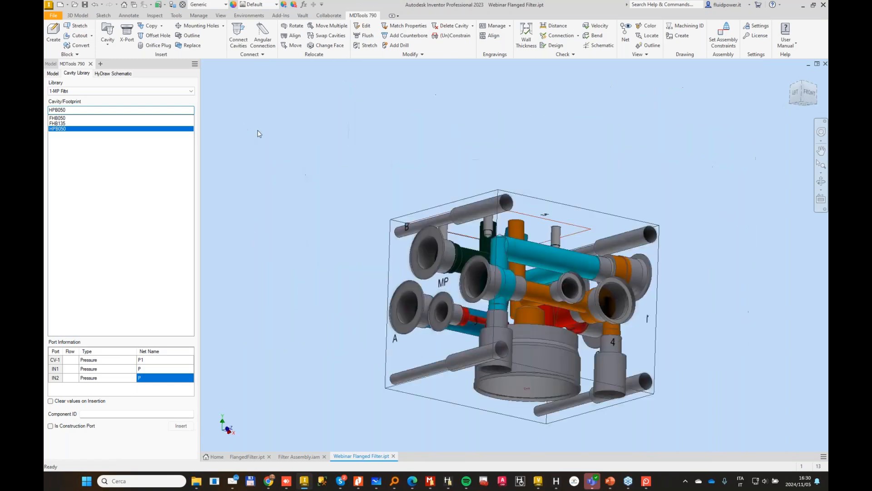
{"action": "middle_click_drag", "start_coordinate": [258, 130], "coordinate": [352, 165], "text": "shift"}
{"action": "scroll", "coordinate": [299, 141], "scroll_direction": "up", "scroll_amount": 2}
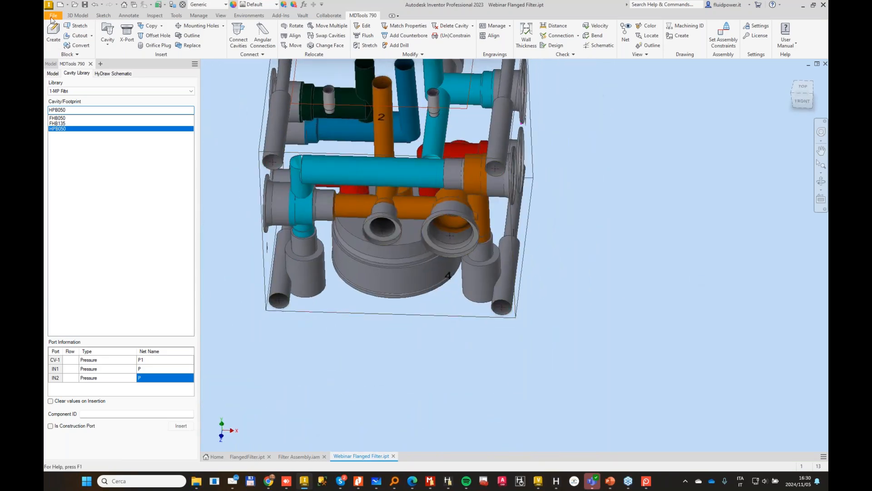
{"action": "left_click", "coordinate": [62, 6]}
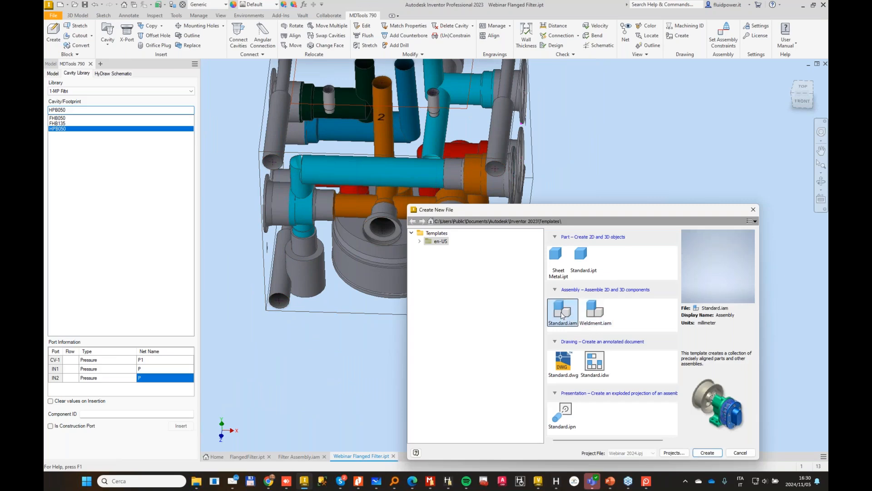
{"action": "left_click", "coordinate": [708, 453]}
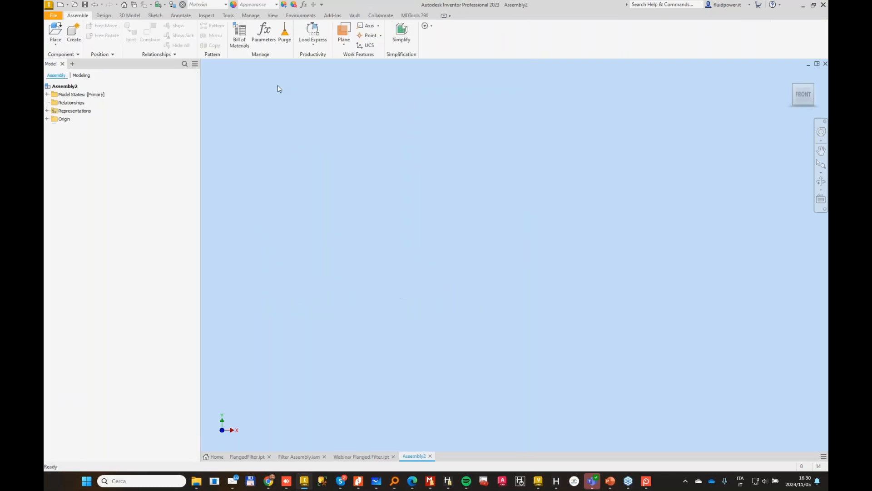
Step: Auto-assemble the manifold components with MDTools, placing Webinar Flanged Filter.ipt as the manifold part
{"action": "left_click", "coordinate": [411, 16]}
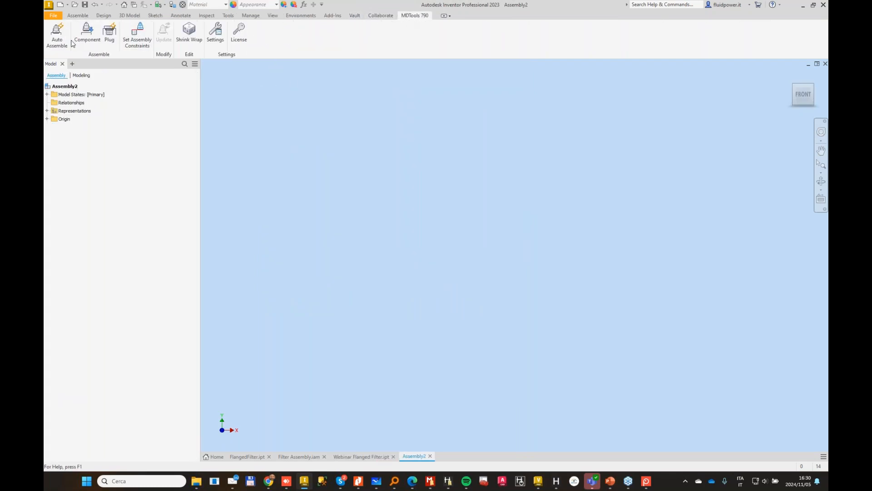
{"action": "left_click", "coordinate": [49, 34]}
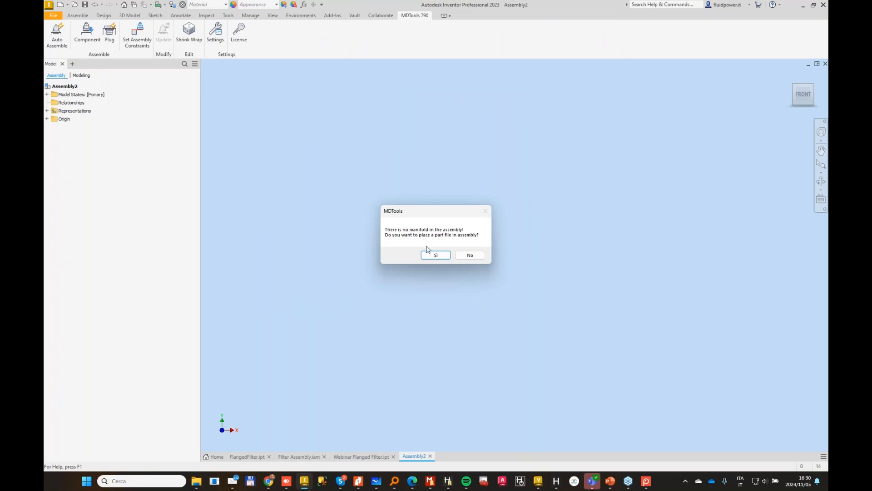
{"action": "left_click", "coordinate": [439, 257]}
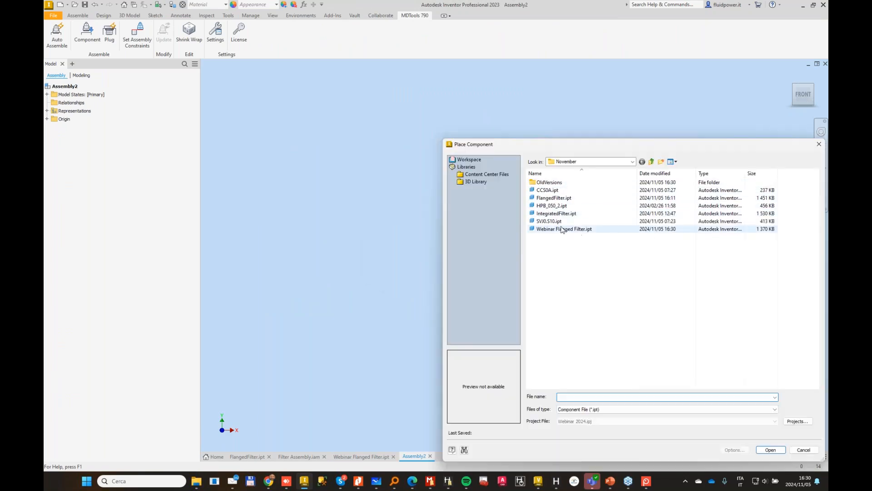
{"action": "double_click", "coordinate": [541, 228]}
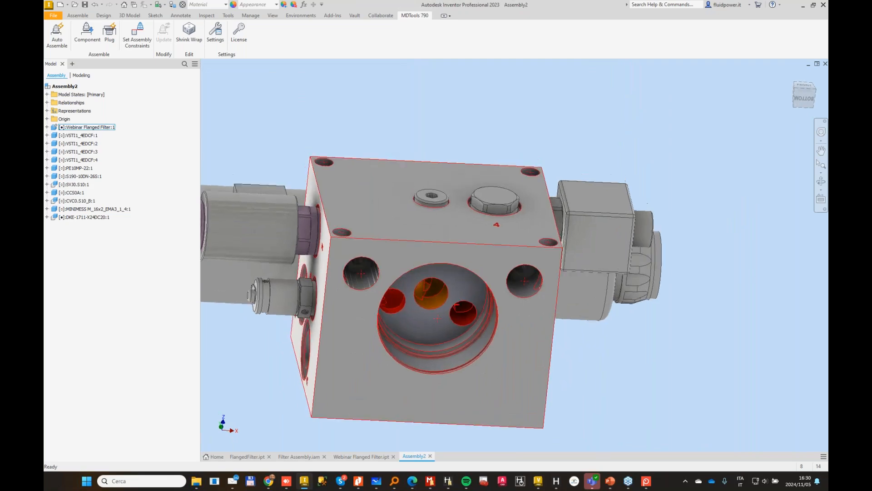
Step: Place one HPB_050_2.ipt filter component in the assembly beside the manifold block
{"action": "scroll", "coordinate": [448, 288], "scroll_direction": "up", "scroll_amount": 5}
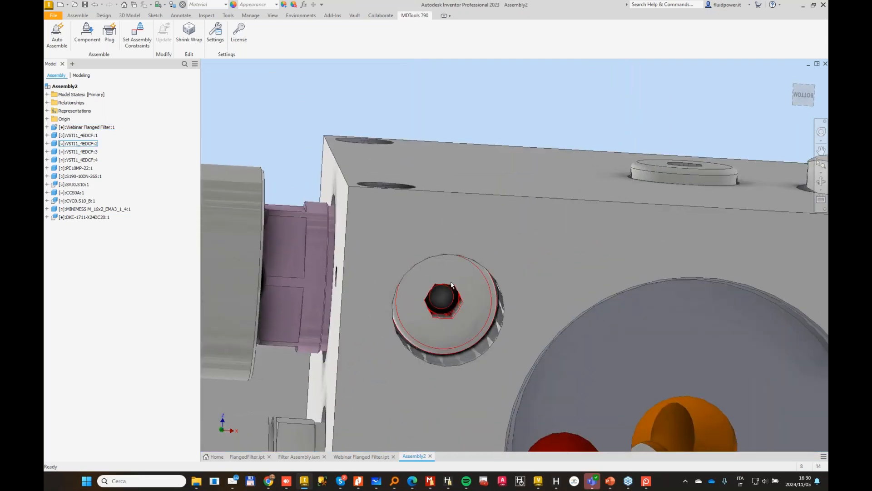
{"action": "scroll", "coordinate": [438, 257], "scroll_direction": "down", "scroll_amount": 3}
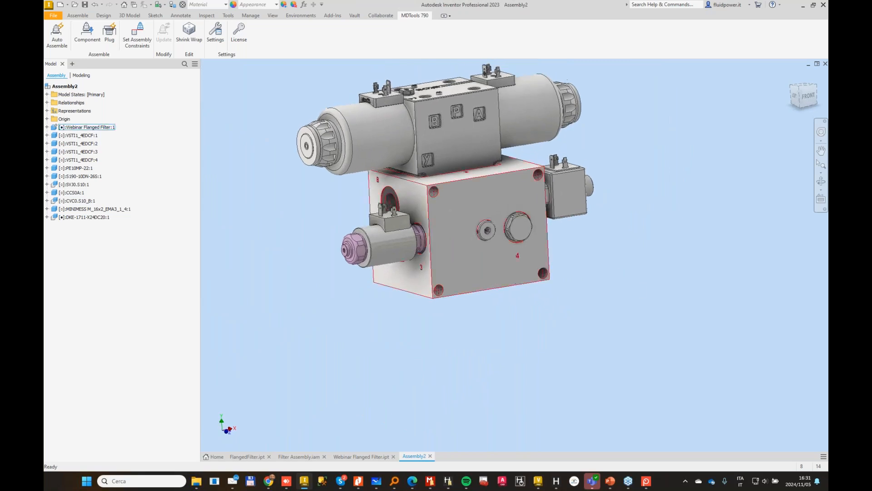
{"action": "left_click", "coordinate": [78, 17]}
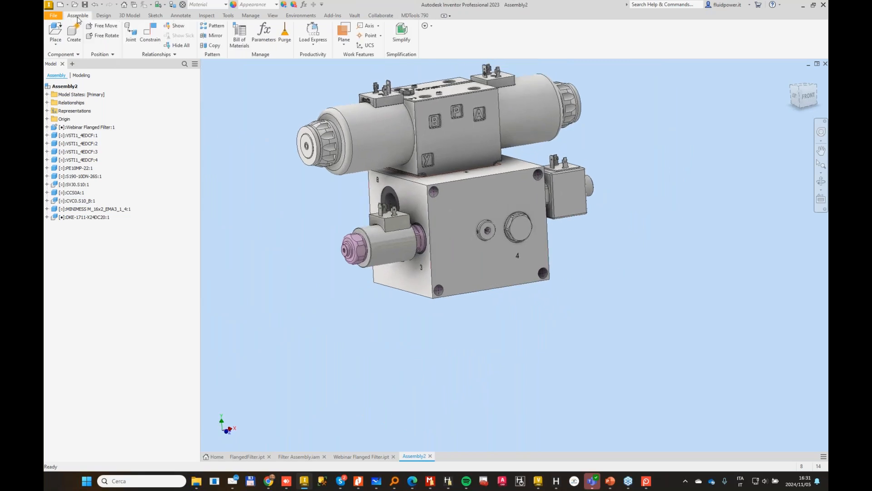
{"action": "left_click", "coordinate": [56, 31]}
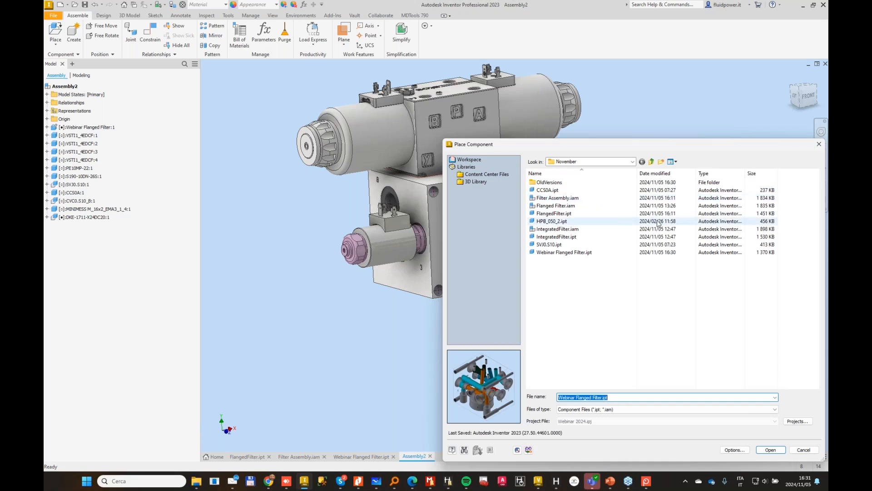
{"action": "left_click", "coordinate": [573, 221]}
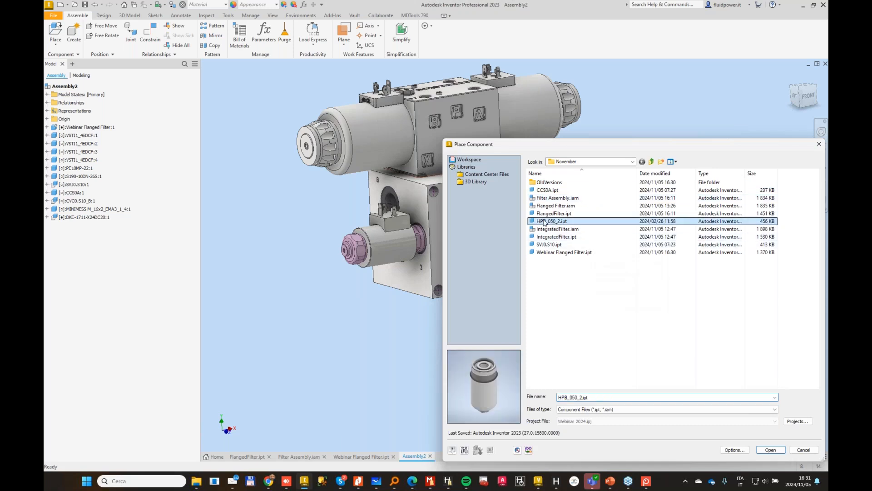
{"action": "left_click", "coordinate": [772, 452]}
{"action": "left_click", "coordinate": [579, 335]}
{"action": "key", "text": "Escape"}
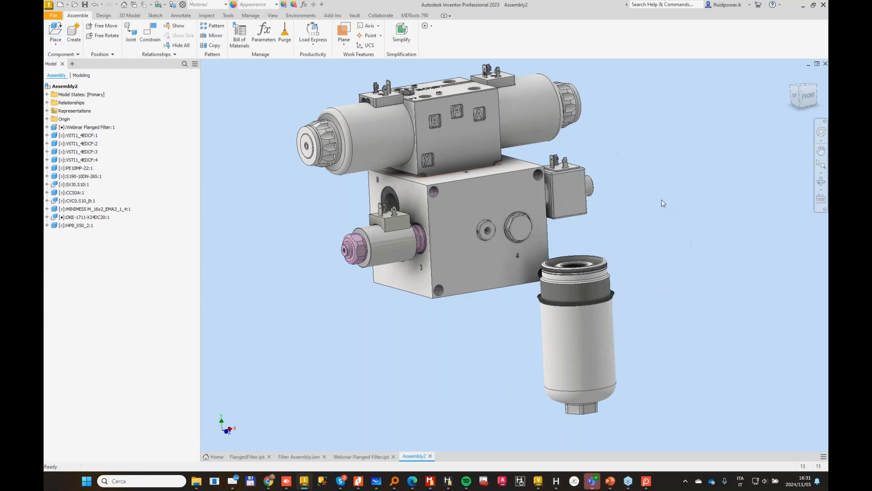
Step: Apply an Insert constraint between the filter's collar edge and the rim of the large filter cavity on the manifold's underside, with 0 mm offset
{"action": "scroll", "coordinate": [661, 198], "scroll_direction": "up", "scroll_amount": 3}
{"action": "middle_click_drag", "start_coordinate": [645, 211], "coordinate": [614, 197], "text": "shift"}
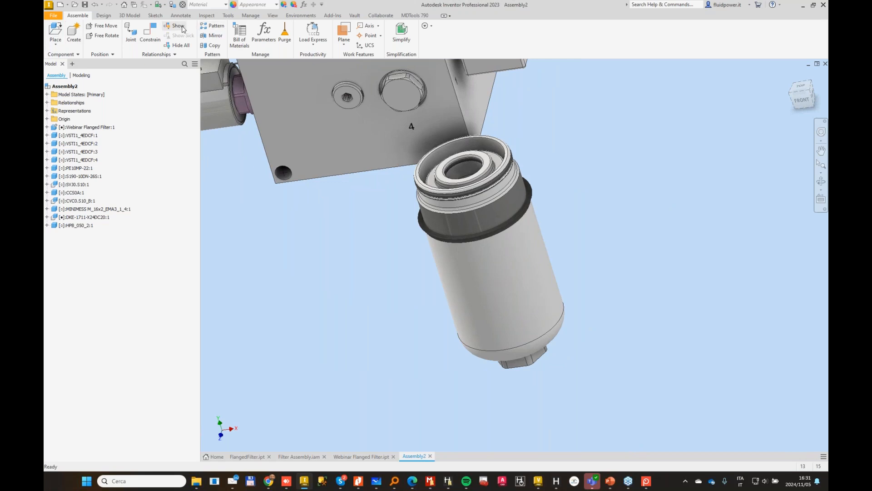
{"action": "left_click", "coordinate": [149, 33]}
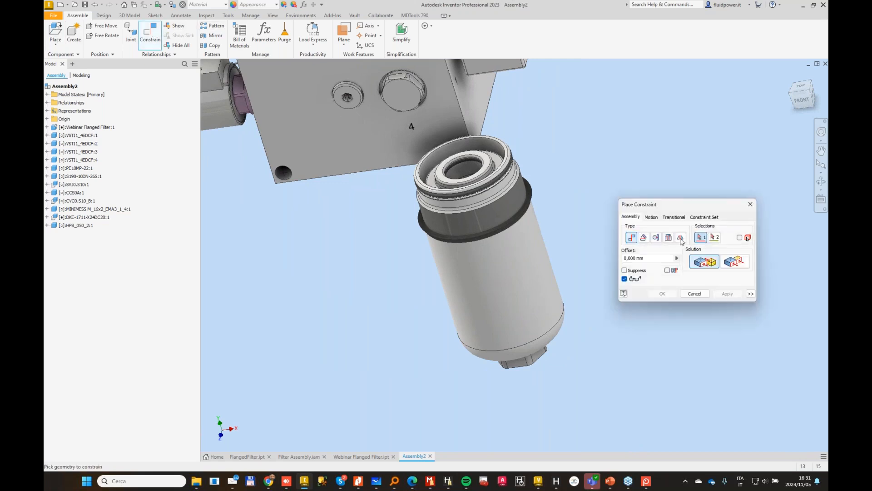
{"action": "left_click", "coordinate": [668, 237]}
{"action": "left_click", "coordinate": [536, 193]}
{"action": "scroll", "coordinate": [497, 190], "scroll_direction": "down", "scroll_amount": 5}
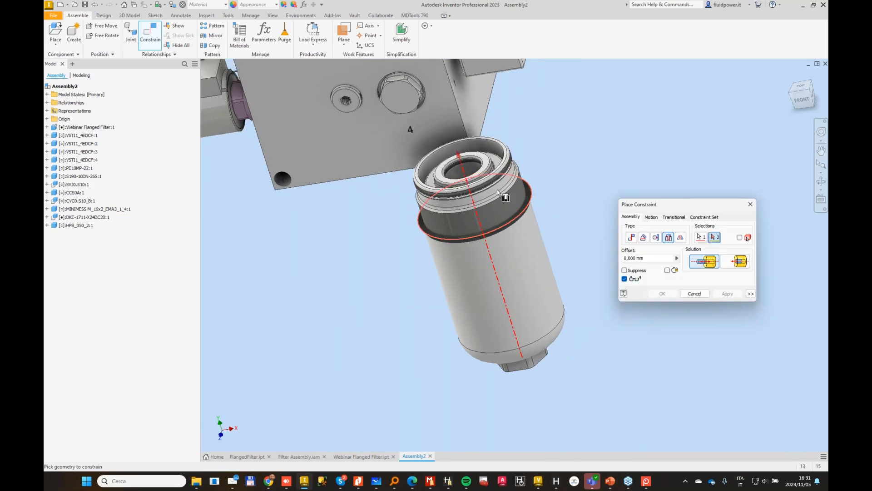
{"action": "middle_click_drag", "start_coordinate": [426, 222], "coordinate": [428, 259], "text": "shift"}
{"action": "left_click", "coordinate": [427, 368]}
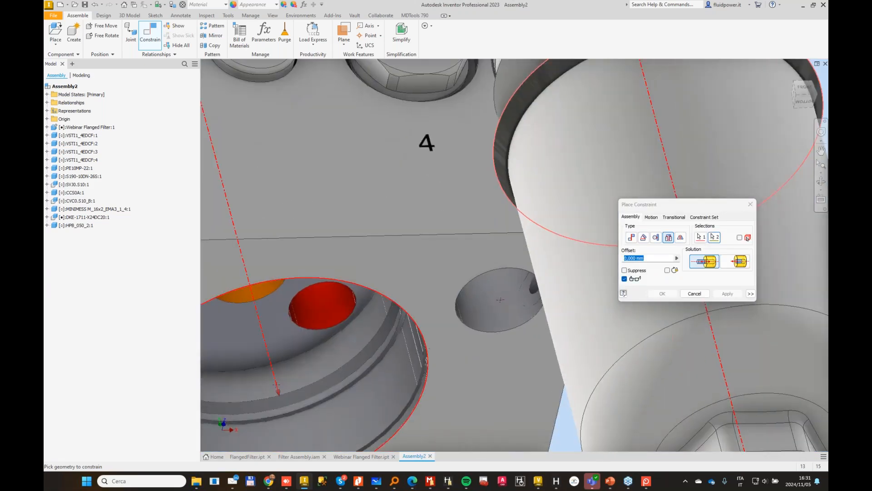
{"action": "scroll", "coordinate": [481, 310], "scroll_direction": "up", "scroll_amount": 5}
{"action": "left_click", "coordinate": [662, 294]}
{"action": "scroll", "coordinate": [605, 295], "scroll_direction": "up", "scroll_amount": 4}
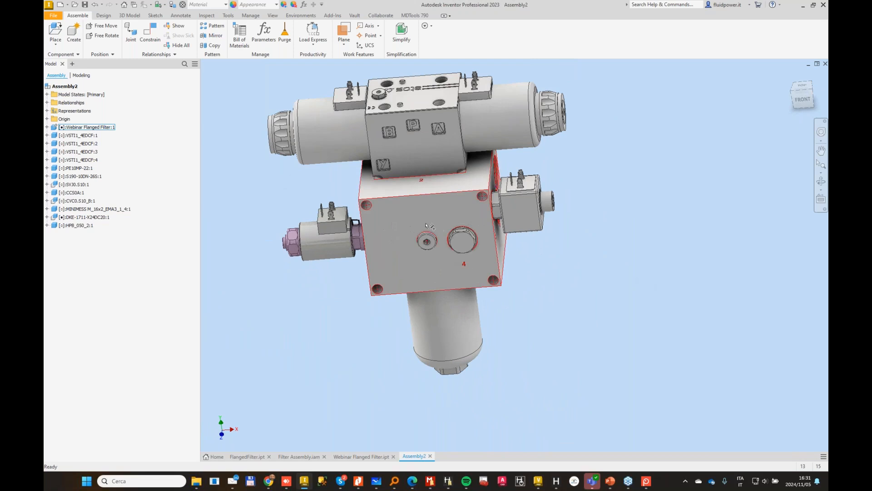
Step: Switch to Webinar Flanged Filter.ipt and examine the HPB cavity drawing in 20R4GR_HPBEN.pdf for the centre tube dimensions
{"action": "left_click", "coordinate": [361, 457]}
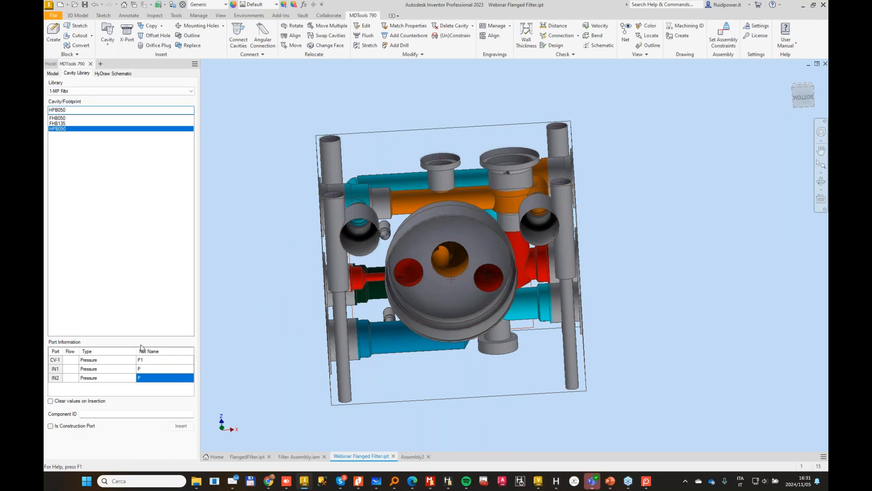
{"action": "key", "text": "alt+Tab"}
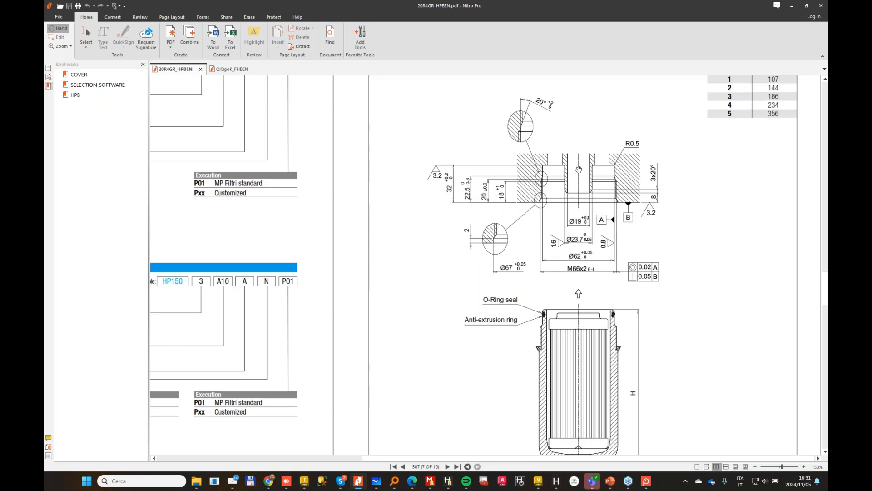
{"action": "scroll", "coordinate": [579, 169], "scroll_direction": "up", "scroll_amount": 1}
{"action": "scroll", "coordinate": [529, 297], "scroll_direction": "up", "scroll_amount": 3, "text": "ctrl"}
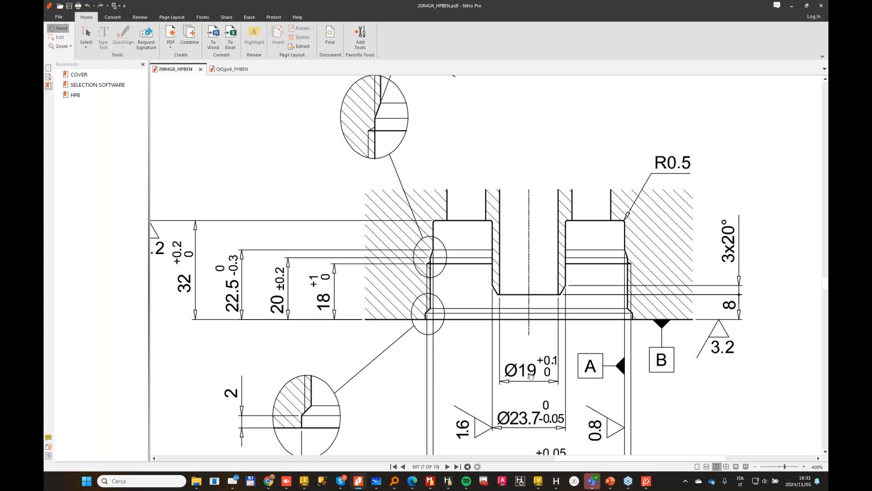
{"action": "left_click", "coordinate": [791, 5]}
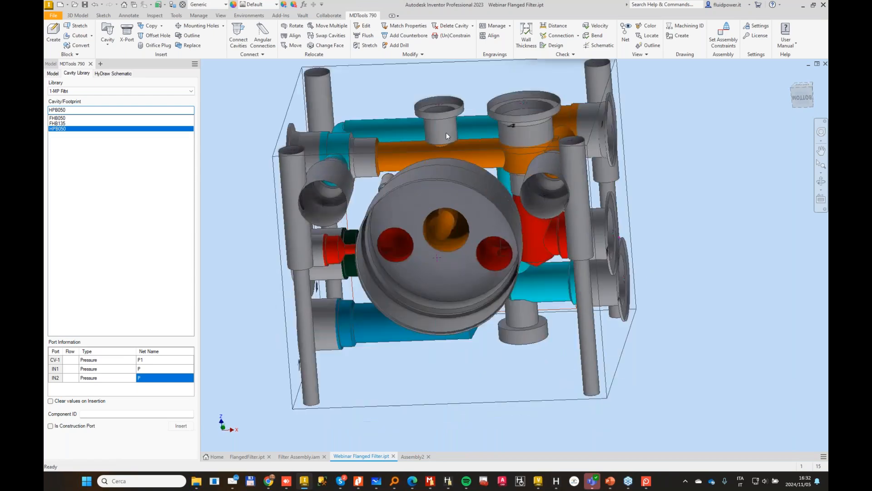
Step: Create a work plane through the centre of the large filter cavity, parallel to the block's front face
{"action": "left_click", "coordinate": [77, 16]}
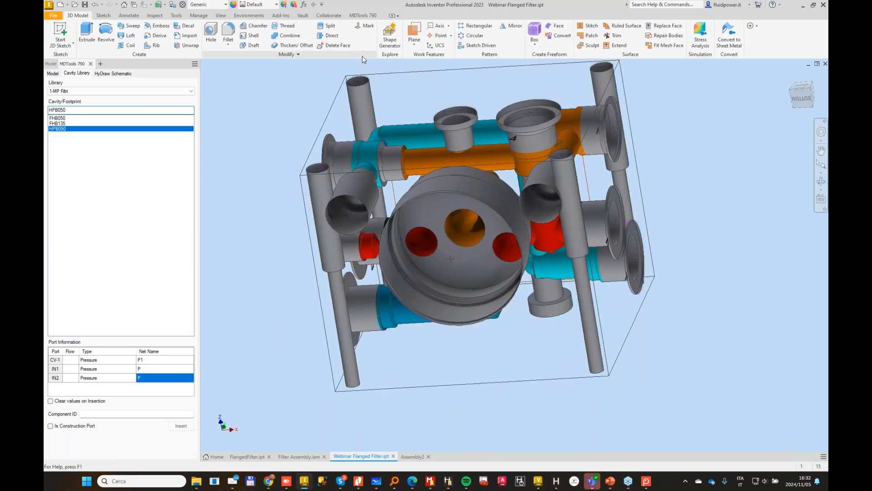
{"action": "left_click", "coordinate": [417, 28]}
{"action": "left_click", "coordinate": [418, 87]}
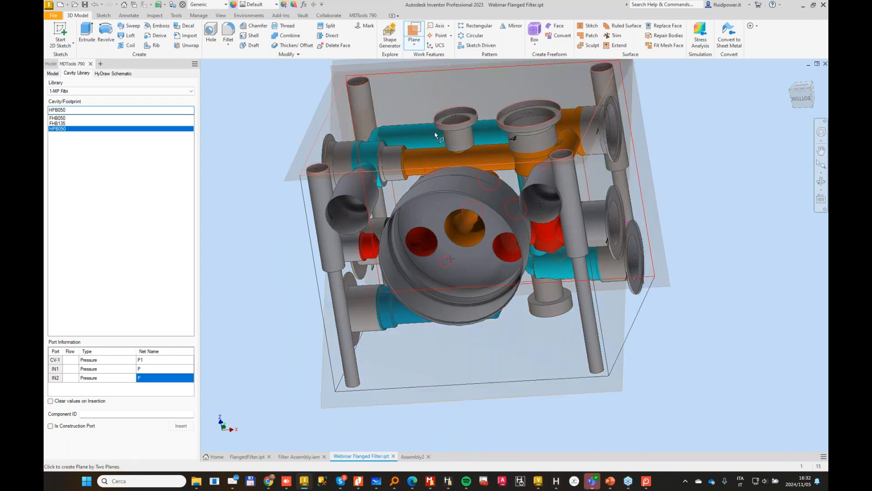
{"action": "left_click", "coordinate": [452, 262]}
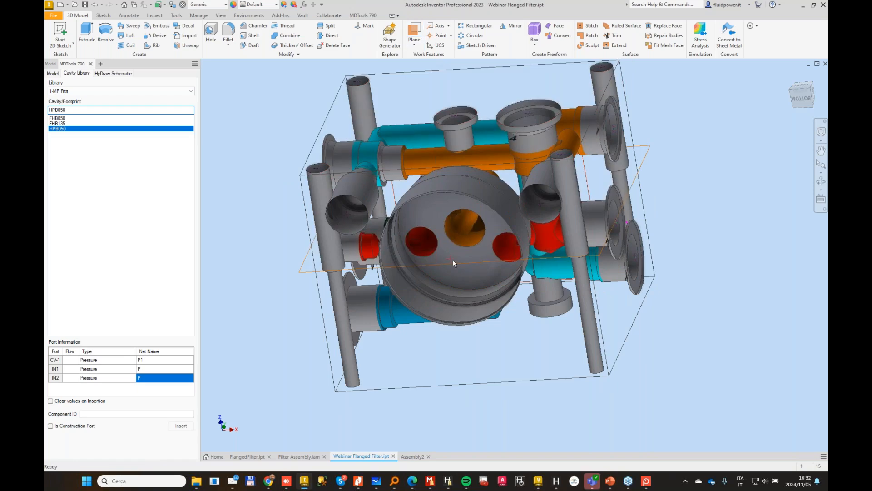
Step: Start a 2D sketch on the new work plane and display the manifold block in outline view
{"action": "middle_click_drag", "start_coordinate": [453, 260], "coordinate": [571, 286], "text": "shift"}
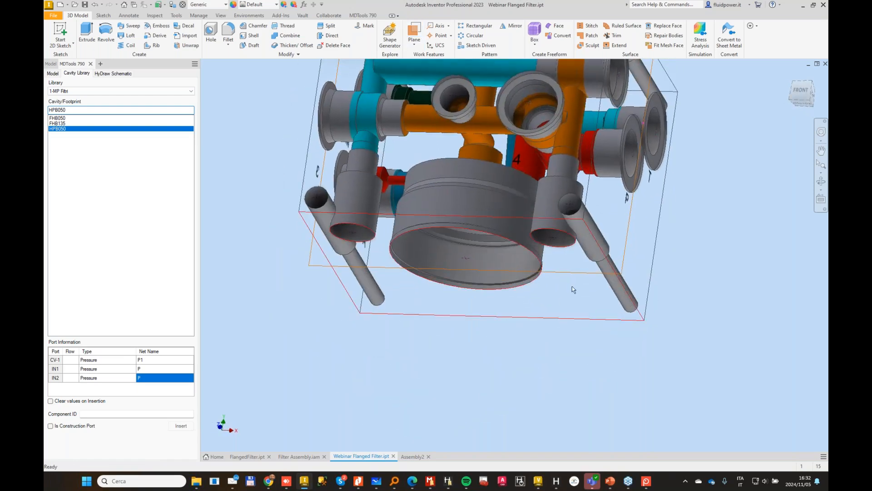
{"action": "left_click", "coordinate": [577, 270]}
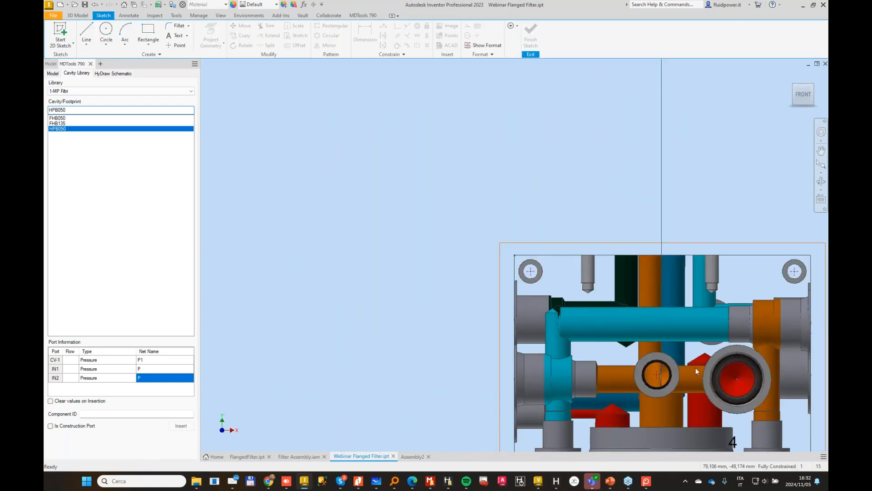
{"action": "middle_click_drag", "start_coordinate": [663, 344], "coordinate": [472, 192]}
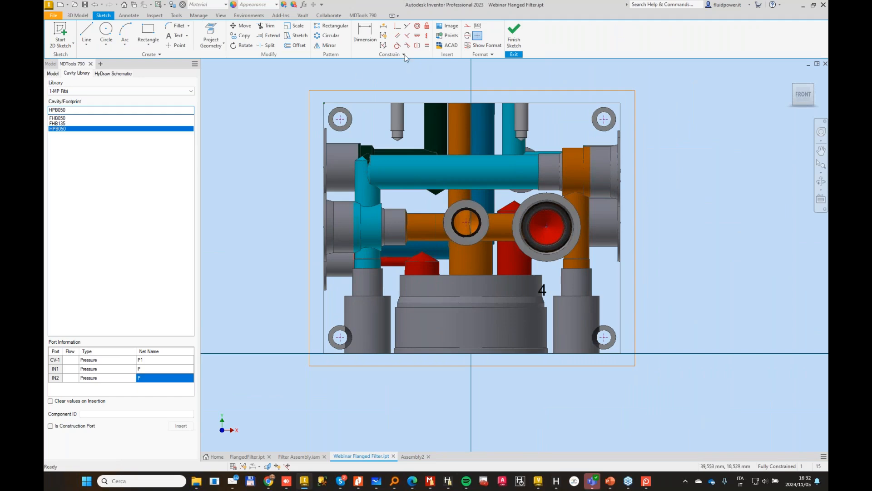
{"action": "left_click", "coordinate": [365, 16]}
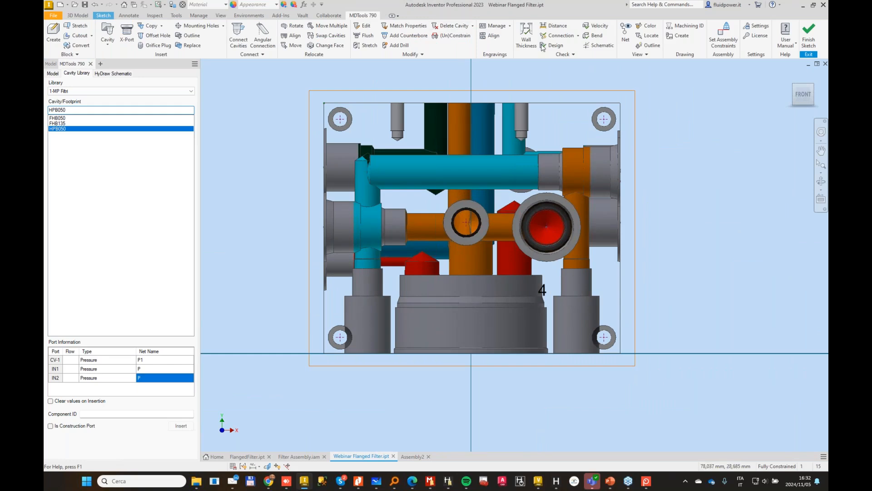
{"action": "left_click", "coordinate": [645, 56]}
{"action": "left_click", "coordinate": [644, 93]}
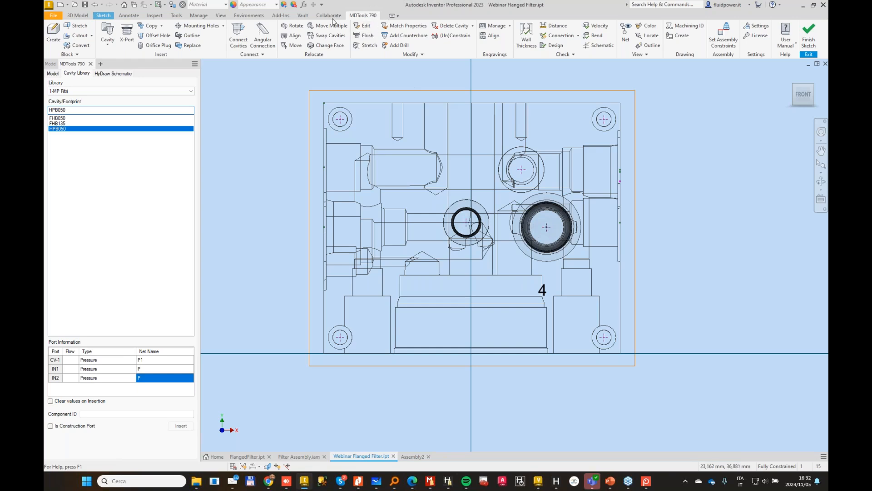
Step: Project the filter cavity's floor edge and its mouth edge on the block's underside into the sketch
{"action": "left_click", "coordinate": [103, 16]}
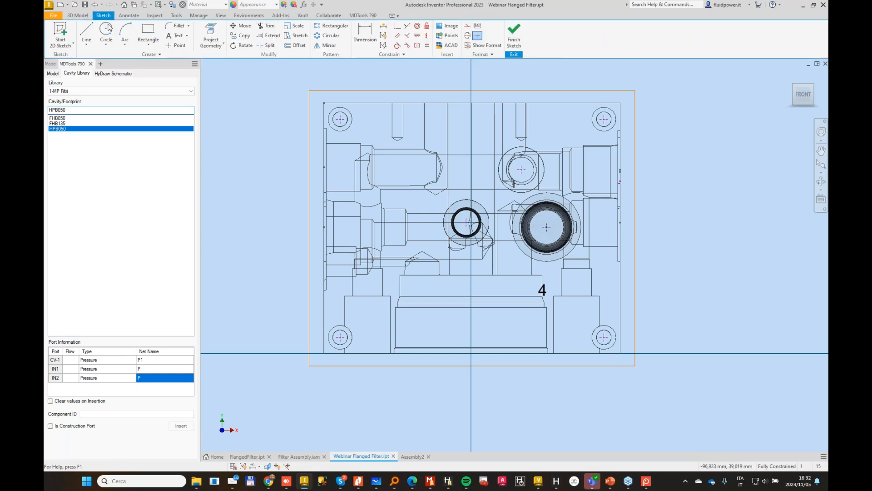
{"action": "left_click", "coordinate": [215, 34]}
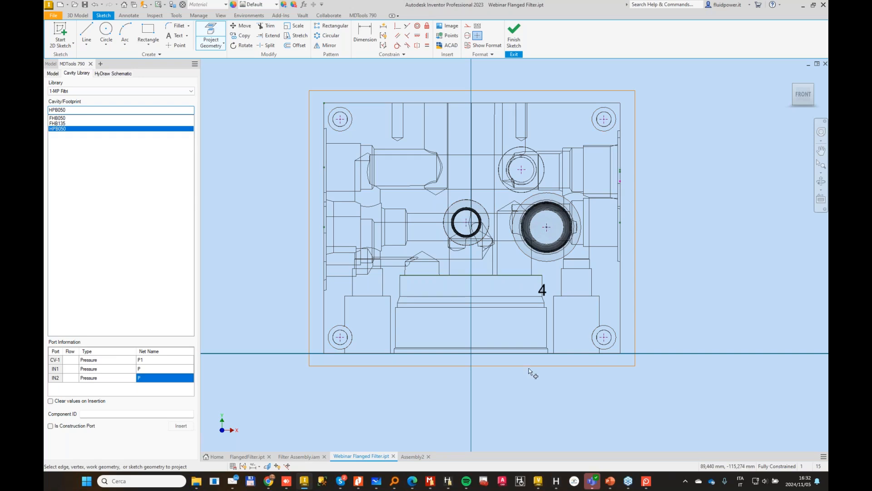
{"action": "key", "text": "Escape"}
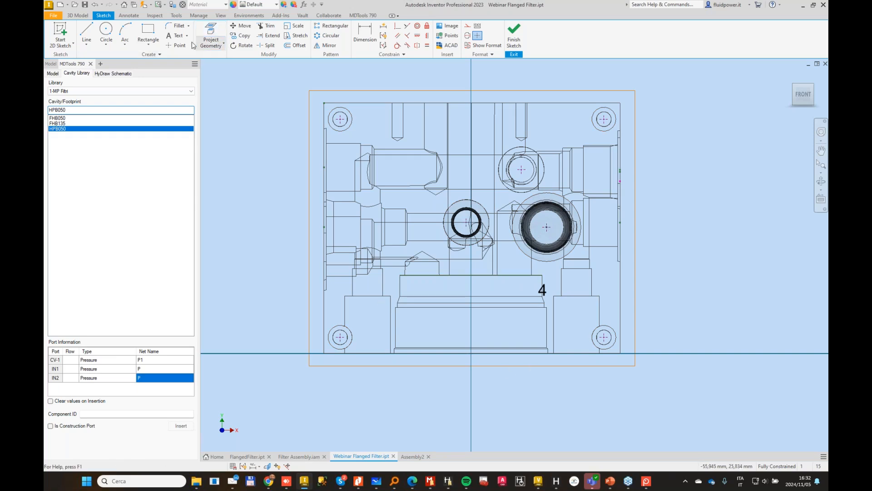
{"action": "key", "text": "p"}
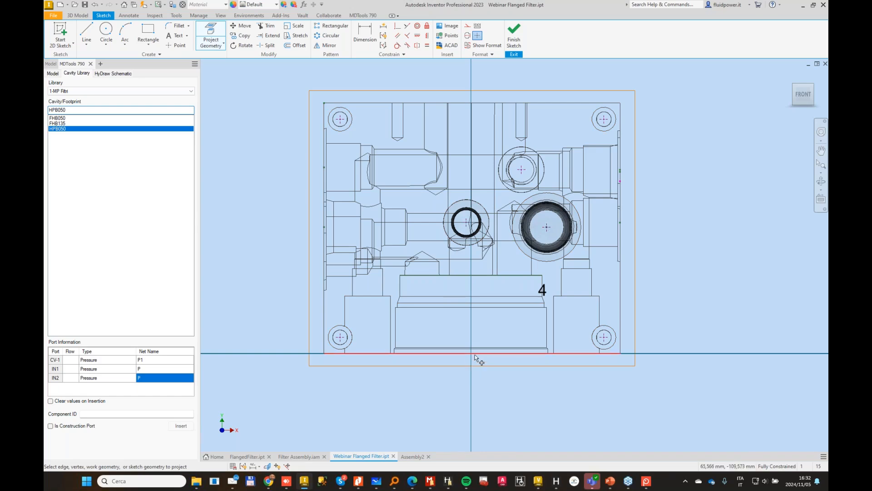
{"action": "middle_click_drag", "start_coordinate": [489, 356], "coordinate": [456, 401], "text": "shift"}
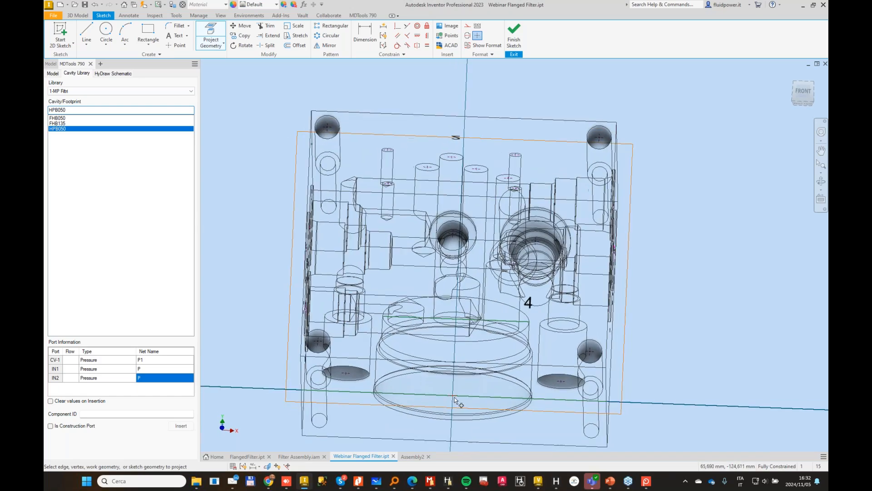
{"action": "key", "text": "Escape"}
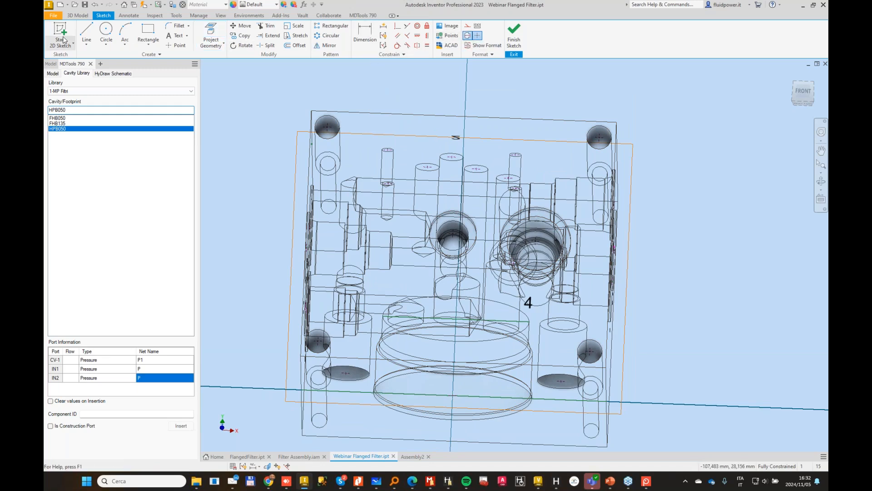
Step: Draw a centerline along the filter cavity's axis, joining the midpoints of the projected mouth and floor edges
{"action": "left_click", "coordinate": [86, 33]}
{"action": "left_click", "coordinate": [453, 395]}
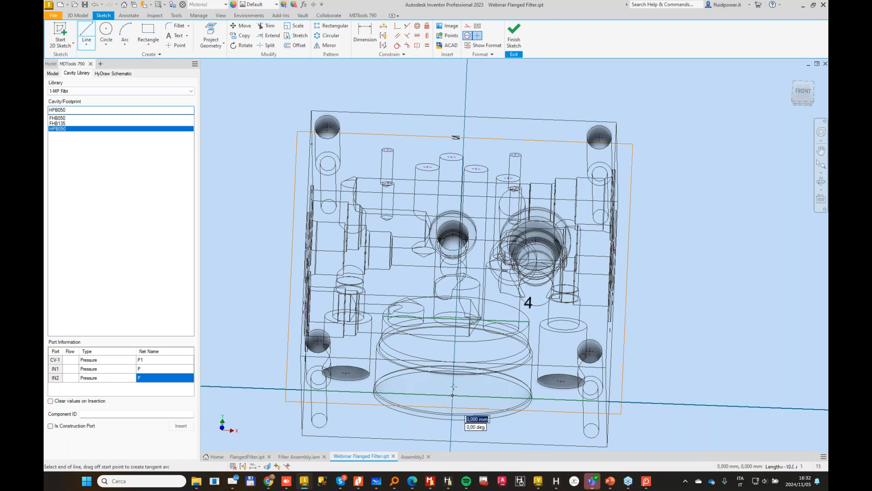
{"action": "left_click", "coordinate": [456, 319]}
{"action": "key", "text": "Escape"}
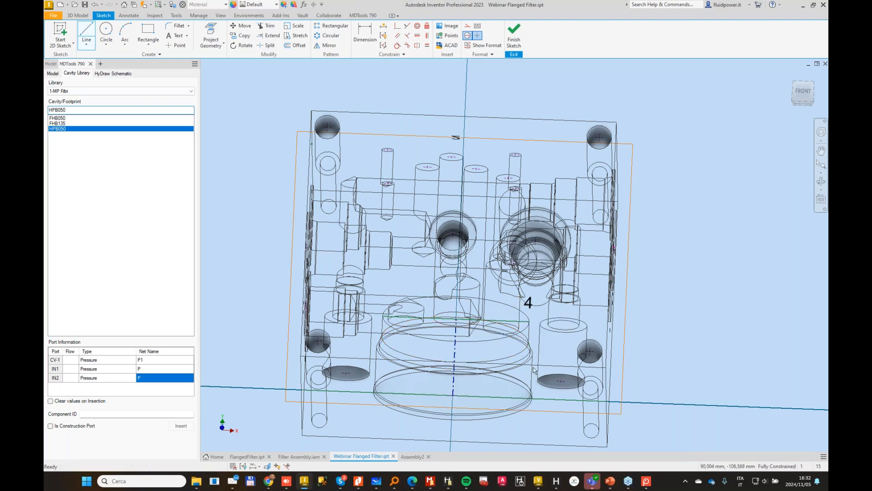
Step: Sketch a narrow upright rectangle beside the block and change its lines from centerline to normal format
{"action": "left_click", "coordinate": [148, 32]}
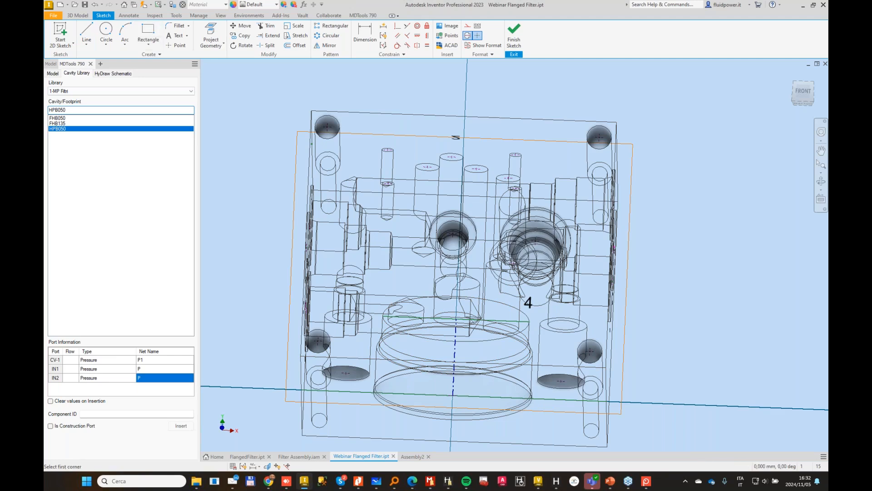
{"action": "left_click", "coordinate": [653, 315]}
{"action": "left_click", "coordinate": [670, 372]}
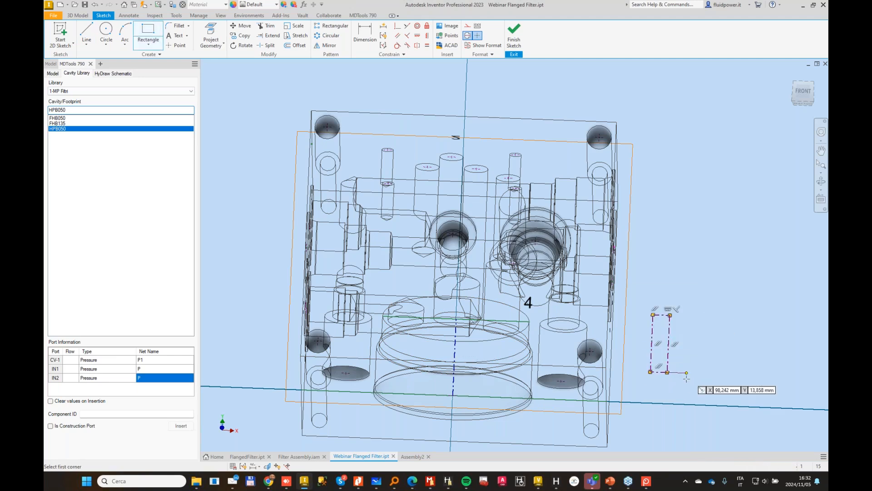
{"action": "key", "text": "Escape"}
{"action": "left_click_drag", "start_coordinate": [642, 289], "coordinate": [688, 378]}
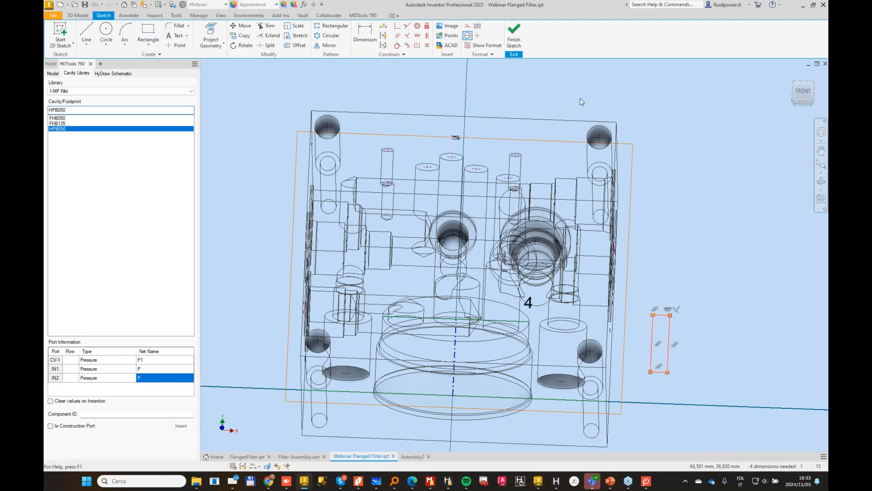
{"action": "left_click", "coordinate": [703, 291]}
Step: Make the rectangle's upper edge collinear with the projected floor edge of the filter cavity
{"action": "middle_click_drag", "start_coordinate": [701, 296], "coordinate": [686, 276], "text": "shift"}
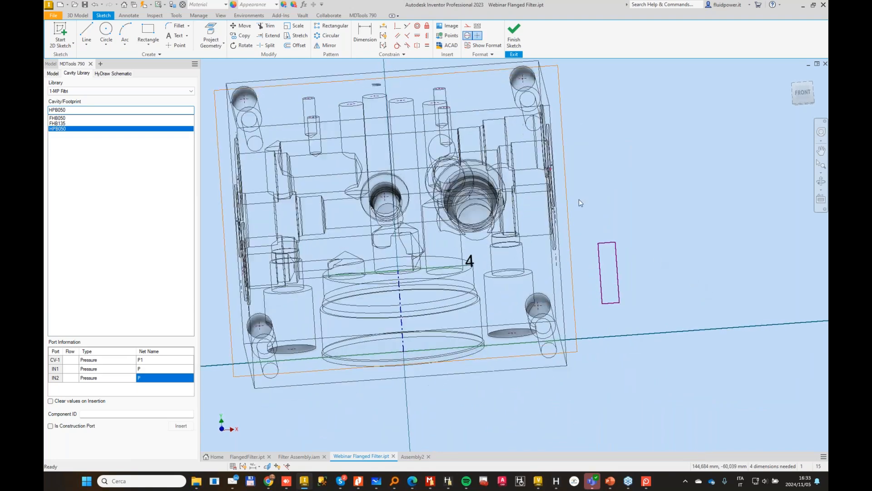
{"action": "left_click", "coordinate": [604, 243]}
{"action": "left_click", "coordinate": [458, 269]}
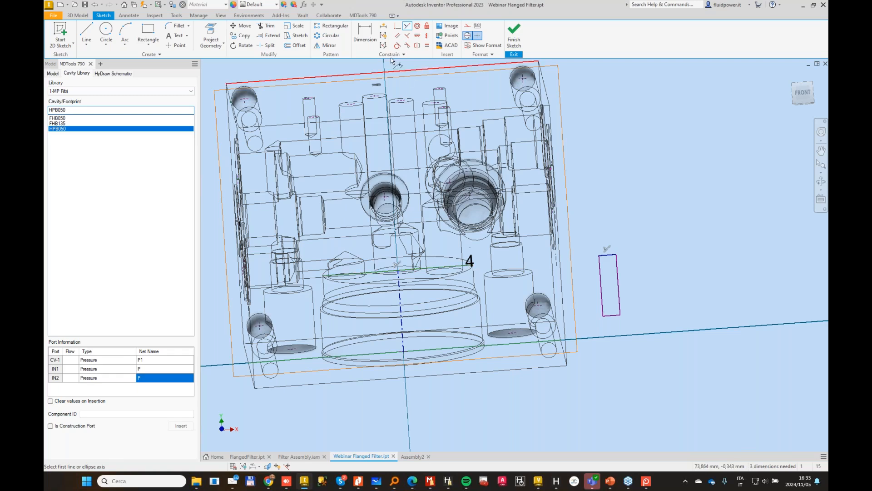
Step: Dimension the rectangle's lower edge 8 mm from the projected mouth edge of the filter cavity
{"action": "left_click", "coordinate": [365, 31]}
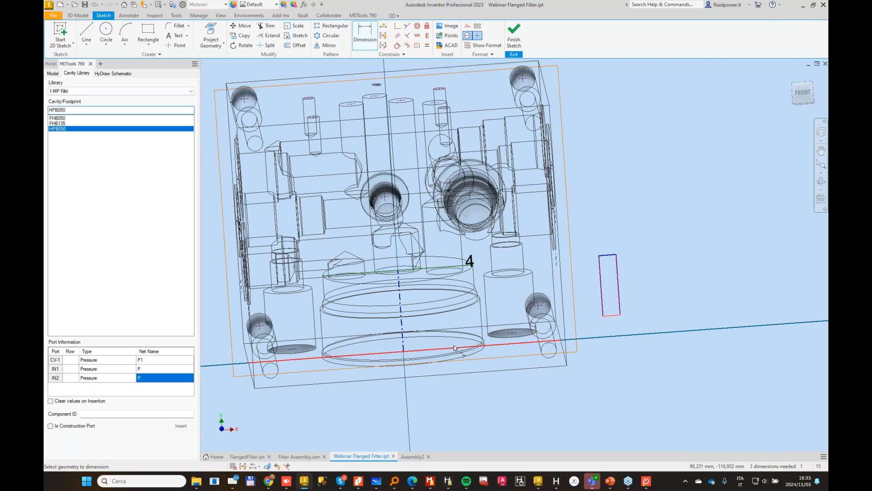
{"action": "left_click", "coordinate": [616, 333]}
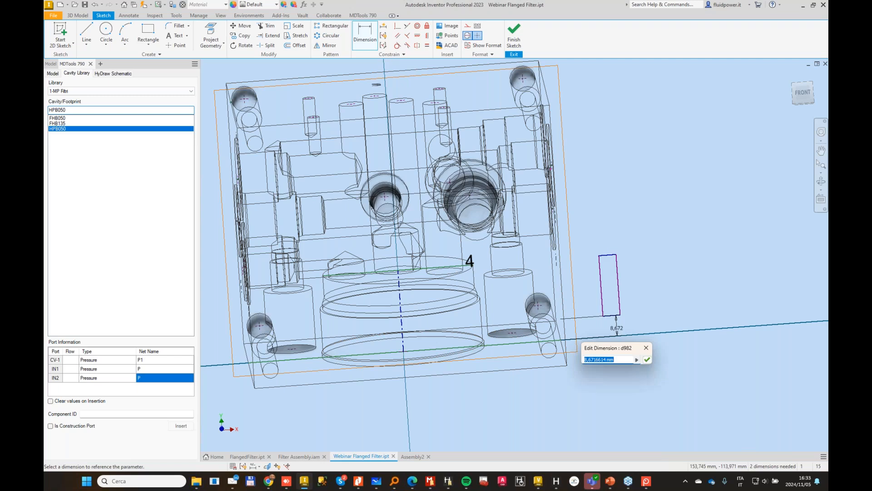
{"action": "key", "text": "Return"}
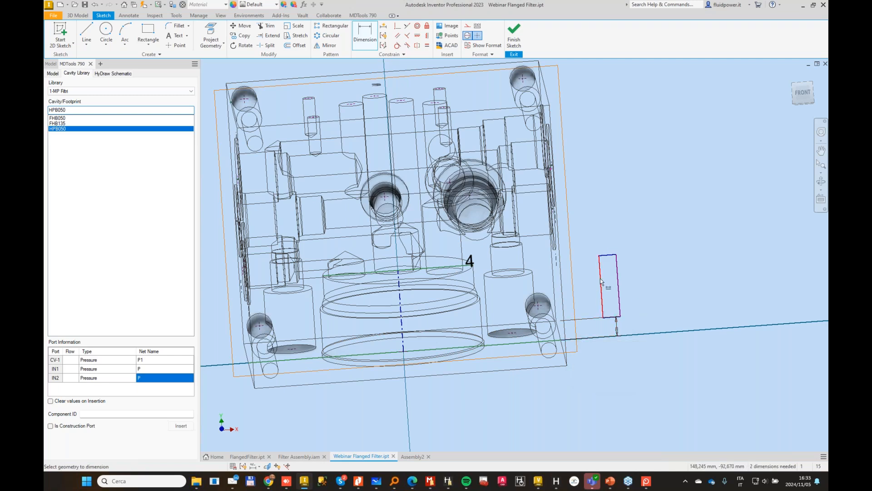
Step: Add diameter dimensions about the centerline, 19 mm to the rectangle's inner side and 23.7 mm to its outer side
{"action": "left_click", "coordinate": [401, 322]}
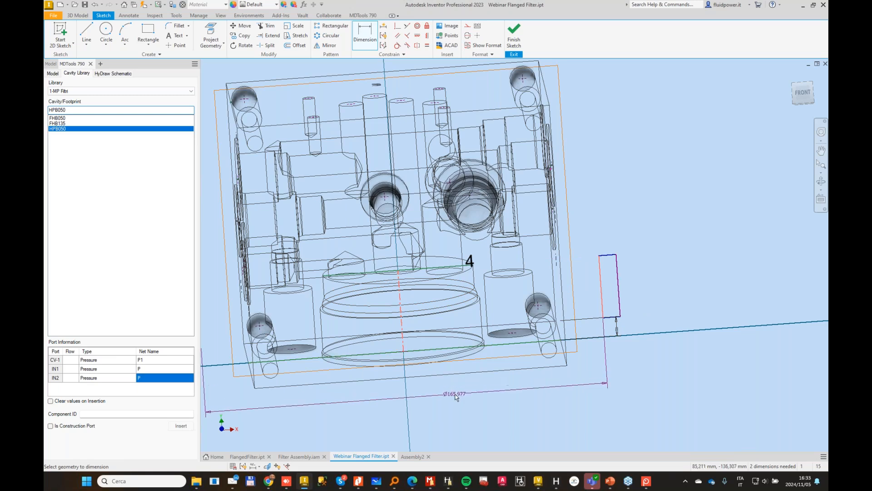
{"action": "left_click", "coordinate": [455, 394]}
{"action": "type", "text": "19"}
{"action": "key", "text": "Return"}
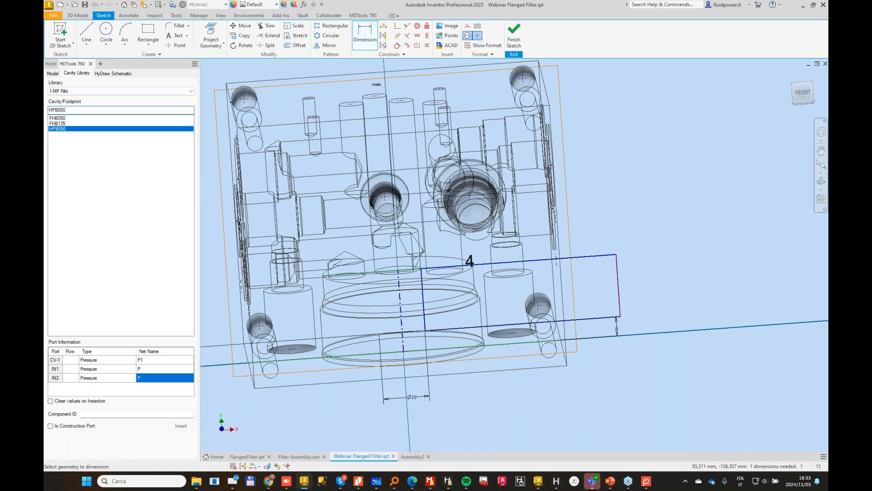
{"action": "left_click", "coordinate": [401, 302]}
{"action": "left_click", "coordinate": [442, 417]}
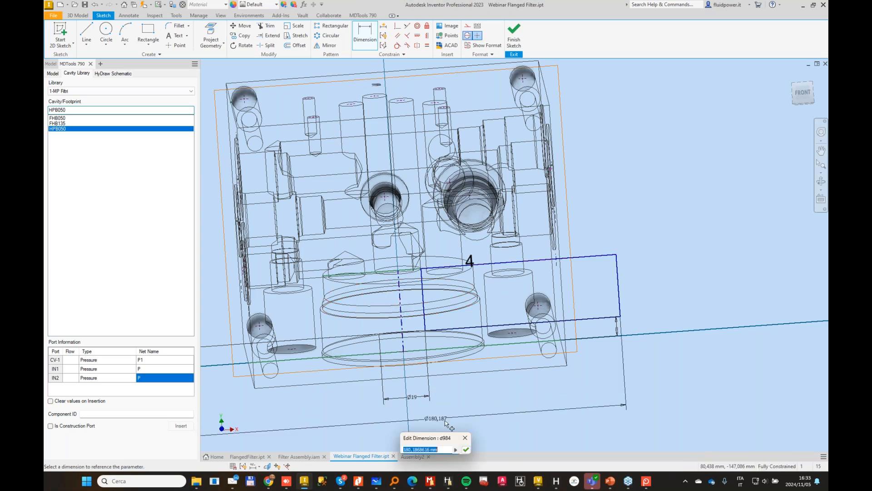
{"action": "type", "text": "23.7"}
{"action": "key", "text": "Return"}
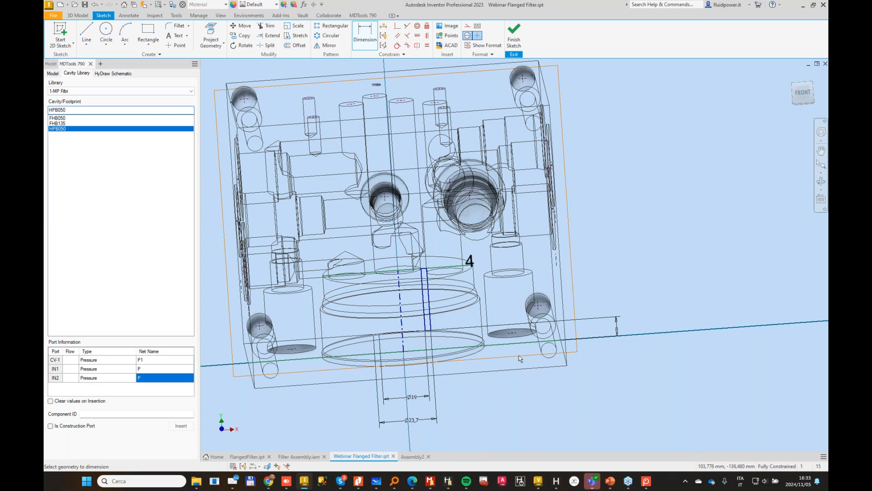
Step: Chamfer the rectangle's lower outer corner by 2 mm and change the chamfer line from centerline to normal format
{"action": "left_click", "coordinate": [188, 26]}
{"action": "left_click", "coordinate": [184, 55]}
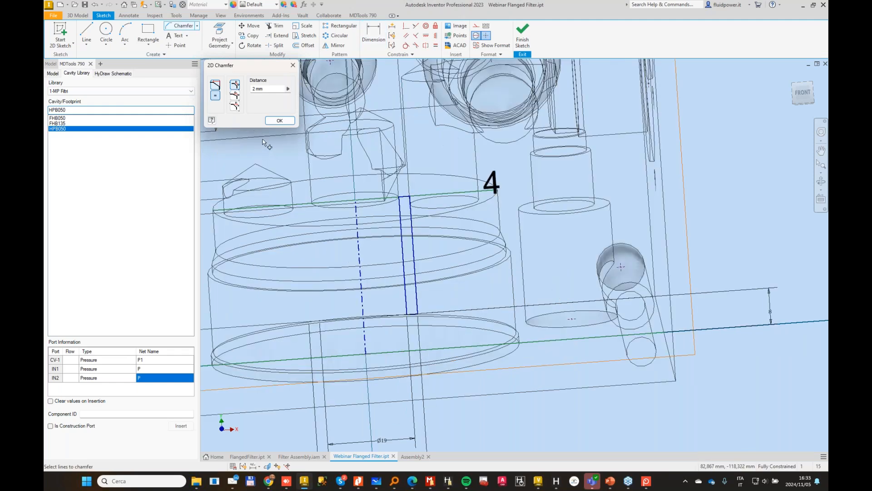
{"action": "scroll", "coordinate": [266, 136], "scroll_direction": "up", "scroll_amount": 4}
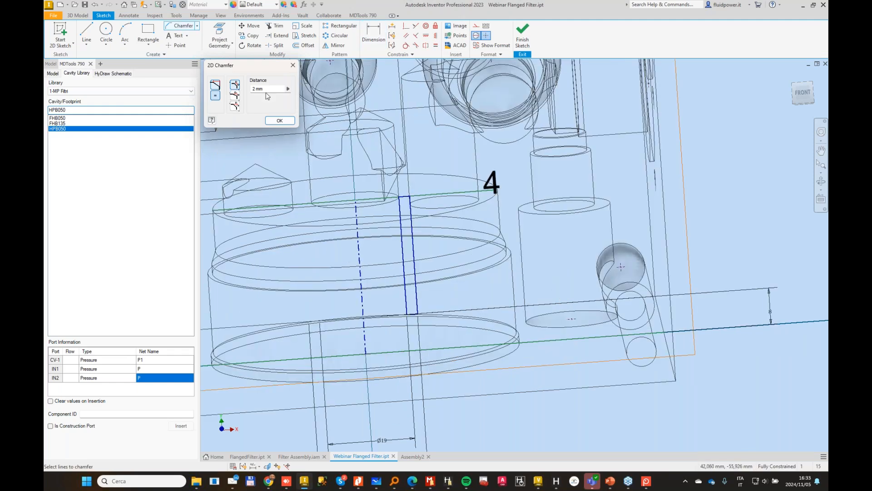
{"action": "left_click", "coordinate": [418, 309]}
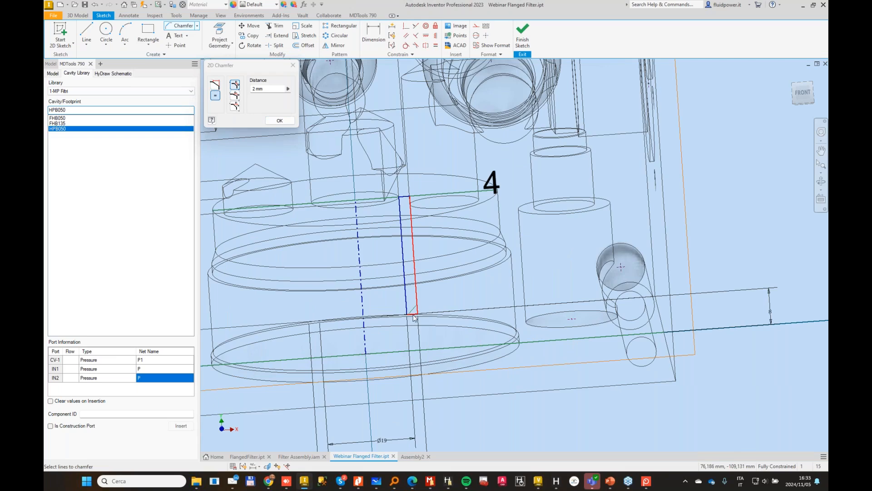
{"action": "left_click", "coordinate": [414, 315]}
{"action": "scroll", "coordinate": [432, 308], "scroll_direction": "up", "scroll_amount": 3}
{"action": "key", "text": "Escape"}
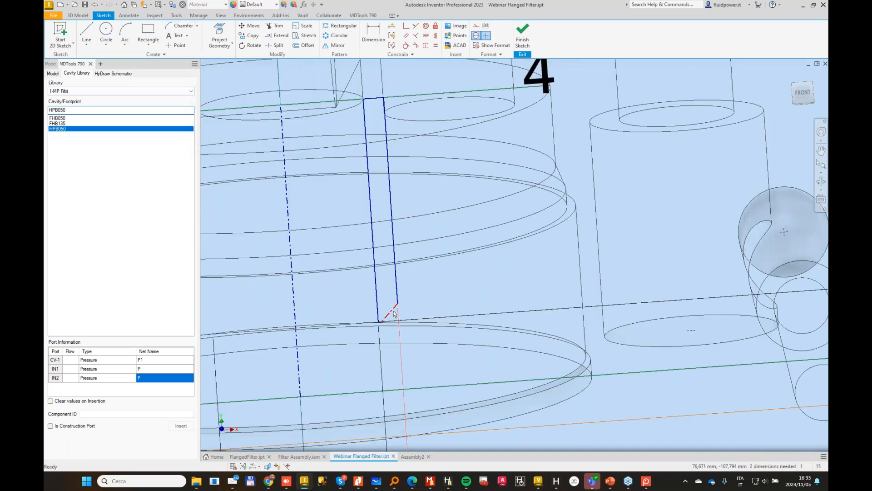
{"action": "left_click", "coordinate": [395, 313]}
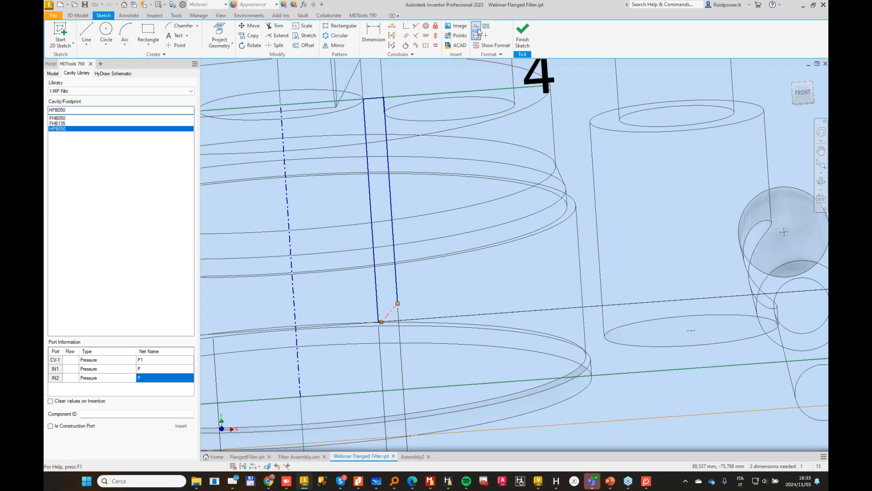
Step: Dimension the chamfer line's vertical height as 3 mm
{"action": "key", "text": "d"}
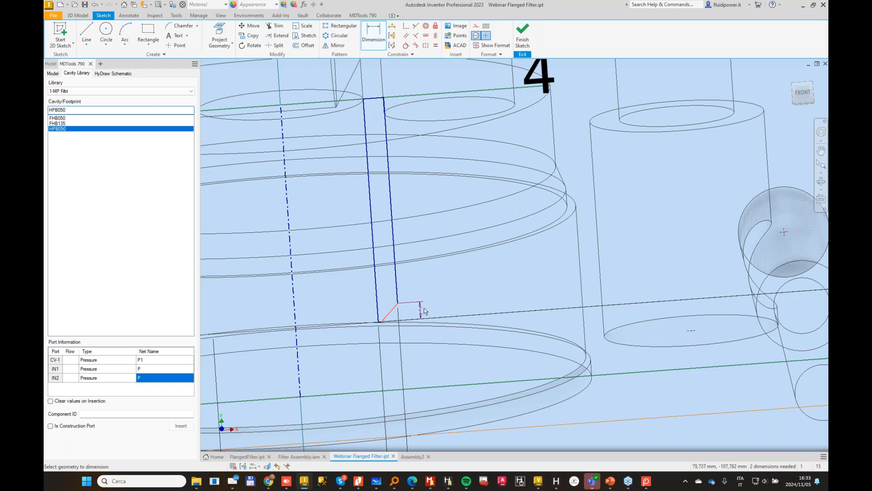
{"action": "left_click", "coordinate": [445, 310]}
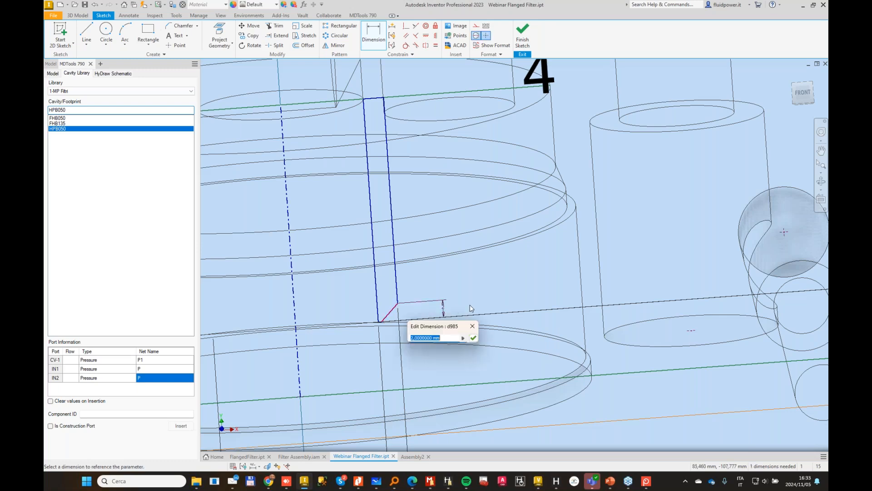
{"action": "type", "text": "3"}
{"action": "left_click", "coordinate": [473, 338]}
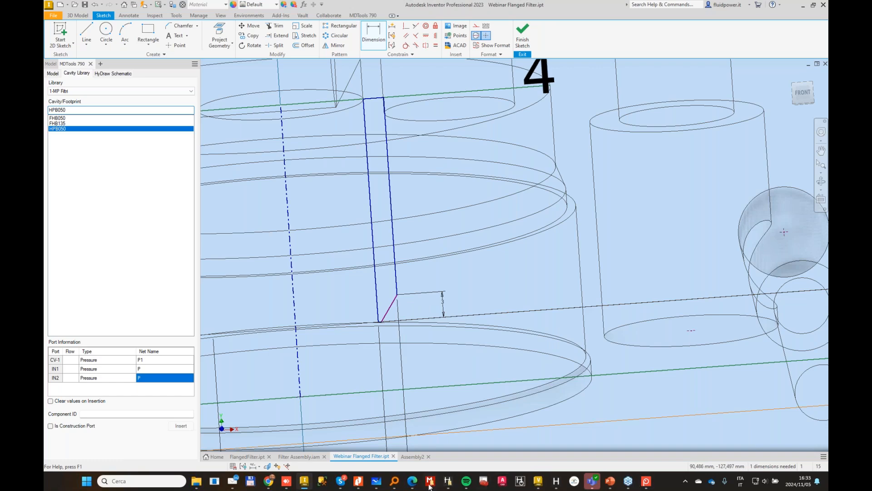
Step: Check the 3x20° callout in the HPB datasheet and dimension the angle between the chamfer line and the rectangle's outer side as 20°
{"action": "left_click", "coordinate": [358, 480]}
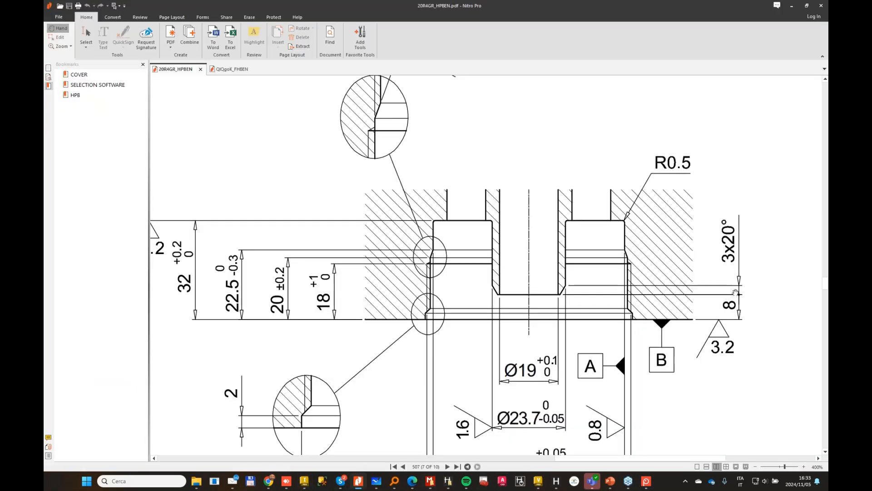
{"action": "left_click", "coordinate": [794, 6]}
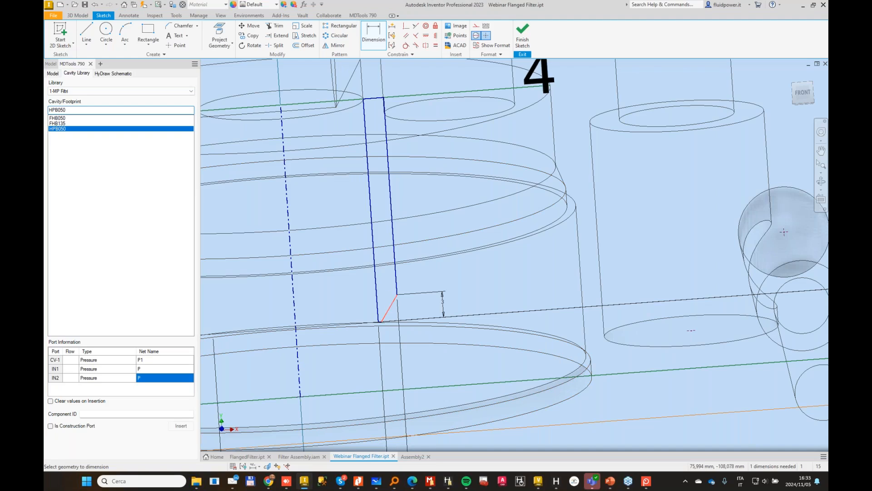
{"action": "left_click", "coordinate": [397, 290]}
{"action": "left_click", "coordinate": [411, 227]}
{"action": "type", "text": "20"}
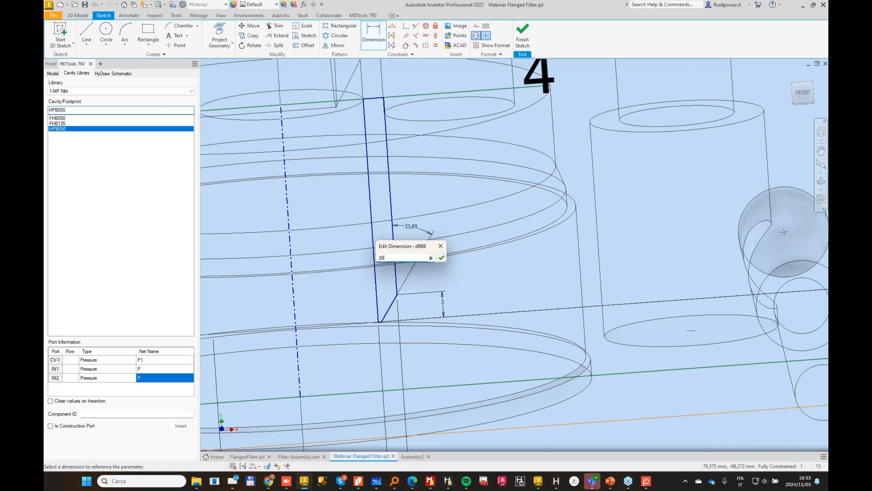
{"action": "key", "text": "Return"}
Step: Finish the sketch and revolve the tube profile 360° about the centerline, joined to the block
{"action": "scroll", "coordinate": [429, 211], "scroll_direction": "down", "scroll_amount": 4}
{"action": "mouse_move", "coordinate": [442, 185]}
{"action": "middle_mouse_down", "text": "shift"}
{"action": "mouse_move", "coordinate": [435, 224]}
{"action": "mouse_move", "coordinate": [431, 215]}
{"action": "middle_mouse_up", "text": "shift"}
{"action": "left_click", "coordinate": [523, 34]}
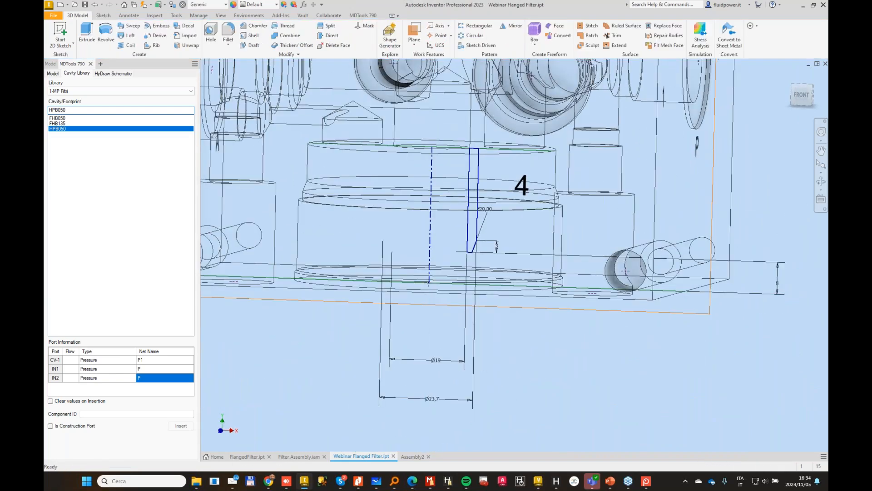
{"action": "left_click", "coordinate": [105, 33]}
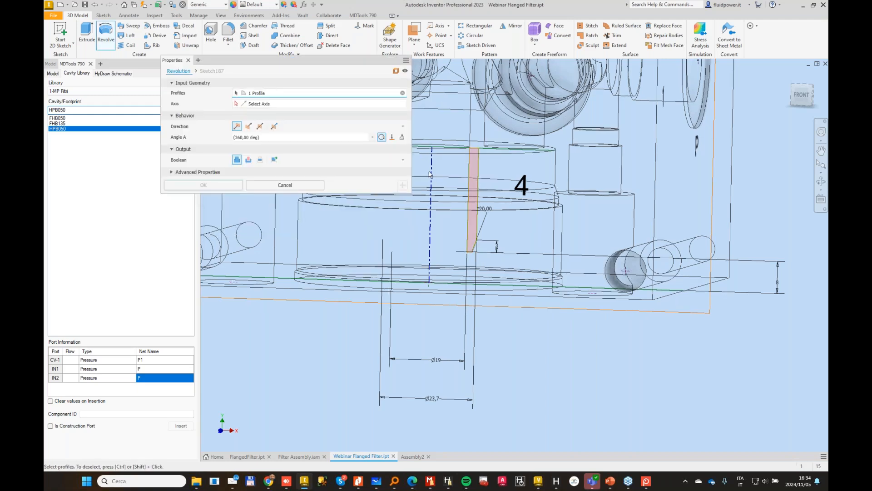
{"action": "left_click", "coordinate": [432, 191]}
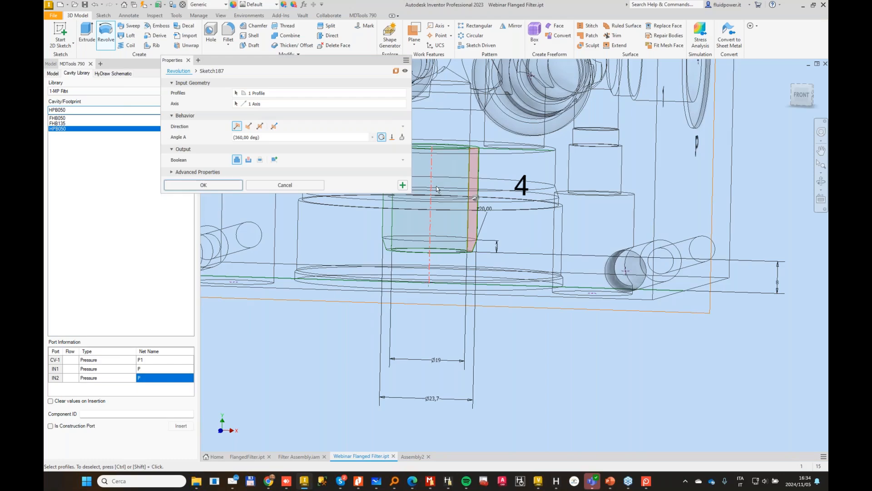
{"action": "middle_click_drag", "start_coordinate": [437, 189], "coordinate": [411, 120], "text": "shift"}
{"action": "left_click", "coordinate": [201, 186]}
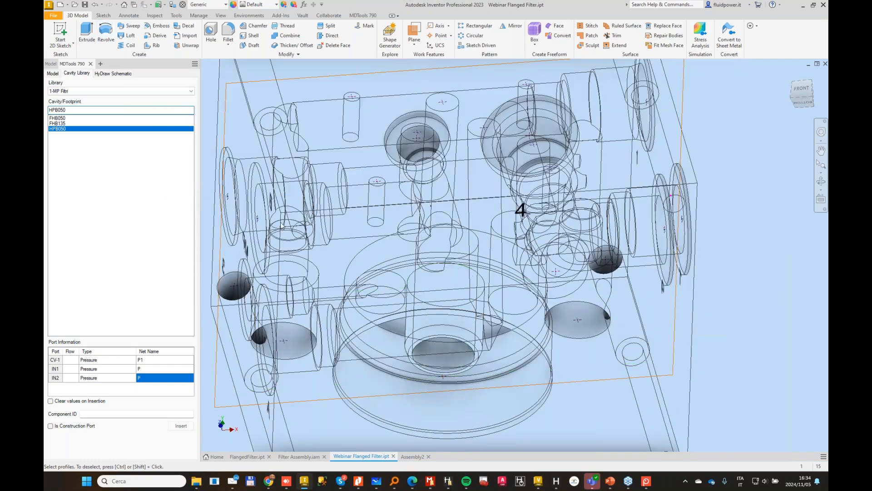
Step: Display the block shaded with edges and hide the work plane through the filter cavity
{"action": "middle_click_drag", "start_coordinate": [468, 268], "coordinate": [511, 166], "text": "shift"}
{"action": "left_click", "coordinate": [221, 15]}
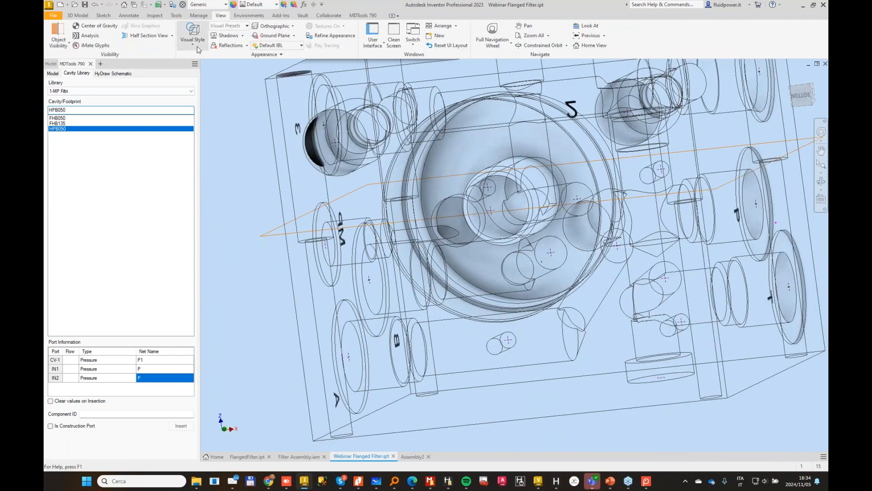
{"action": "left_click", "coordinate": [194, 40]}
{"action": "left_click", "coordinate": [204, 93]}
{"action": "mouse_move", "coordinate": [347, 157]}
{"action": "middle_mouse_down", "text": "shift"}
{"action": "mouse_move", "coordinate": [563, 230]}
{"action": "mouse_move", "coordinate": [624, 197]}
{"action": "middle_mouse_up", "text": "shift"}
{"action": "right_click", "coordinate": [645, 102]}
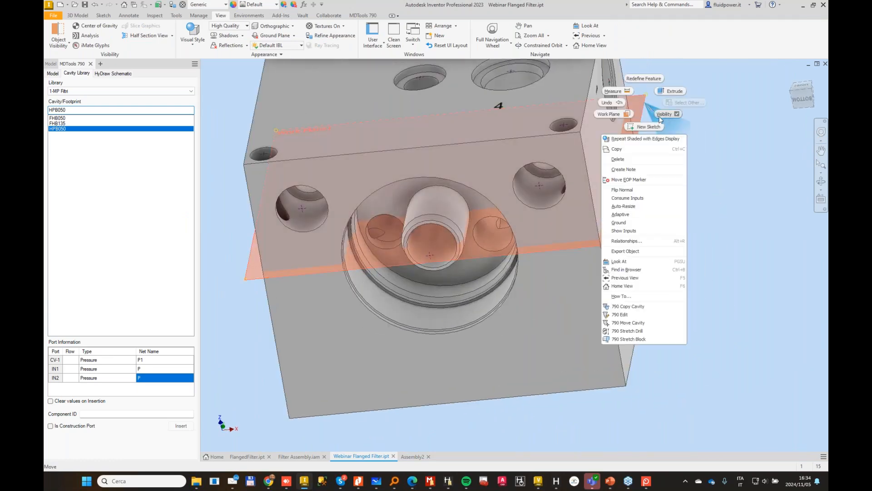
{"action": "left_click", "coordinate": [677, 116]}
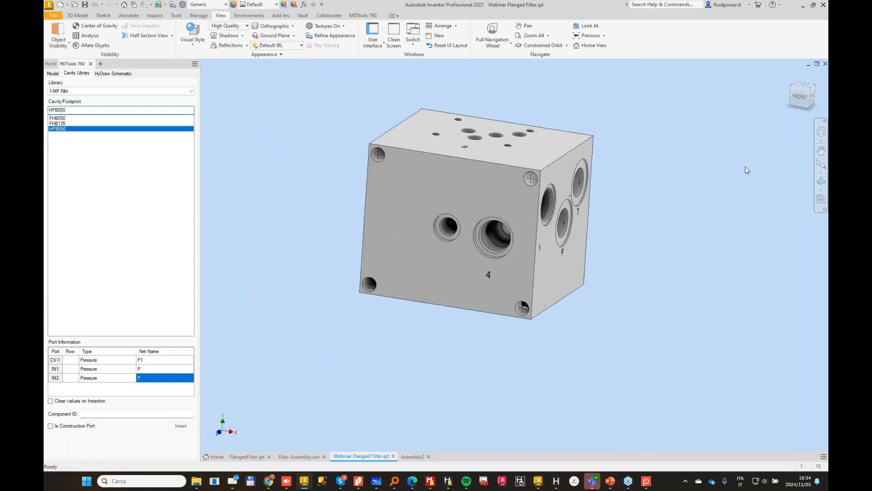
Step: Color the block's cavities by net with MDTools and switch the display to wireframe to inspect the filter cavity
{"action": "left_click", "coordinate": [360, 16]}
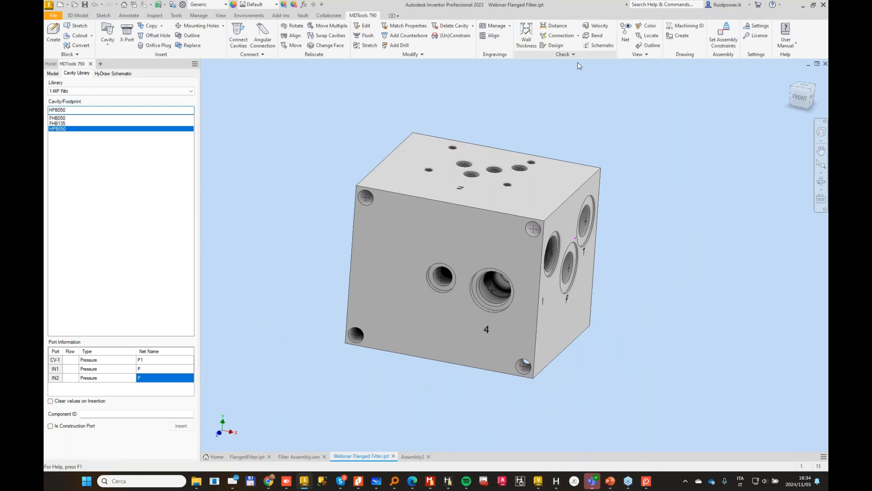
{"action": "left_click", "coordinate": [647, 26]}
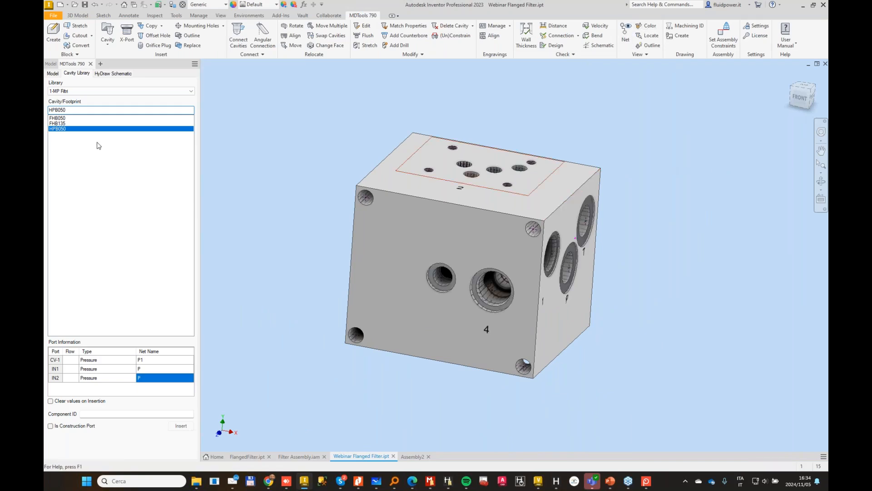
{"action": "left_click", "coordinate": [221, 16]}
{"action": "left_click", "coordinate": [192, 40]}
{"action": "left_click", "coordinate": [207, 124]}
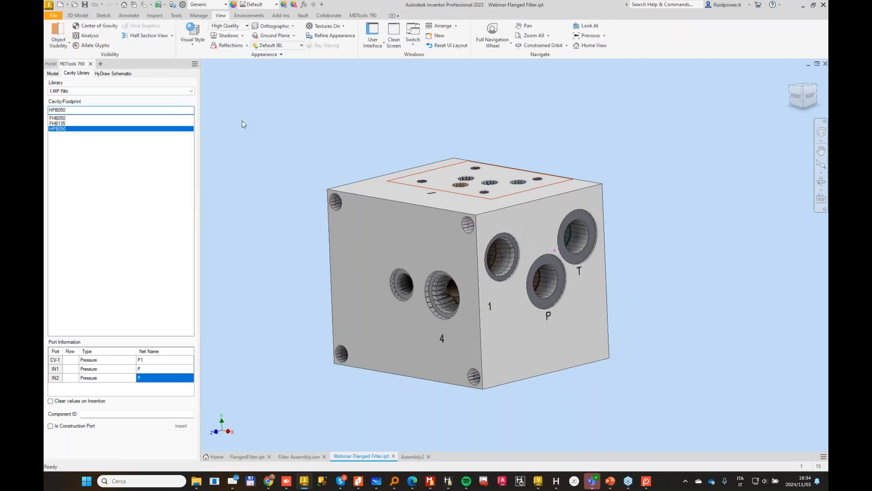
{"action": "middle_click_drag", "start_coordinate": [334, 120], "coordinate": [302, 431], "text": "shift"}
Step: Save Assembly2 as "wEBINAR ASSEMBLY" in the November folder together with the changed Webinar Flanged Filter part
{"action": "left_click", "coordinate": [413, 456]}
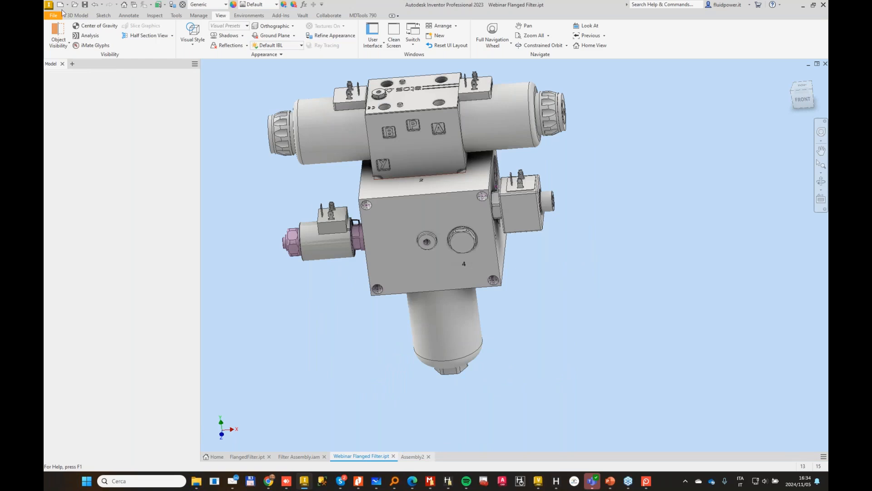
{"action": "key", "text": "ctrl+Tab"}
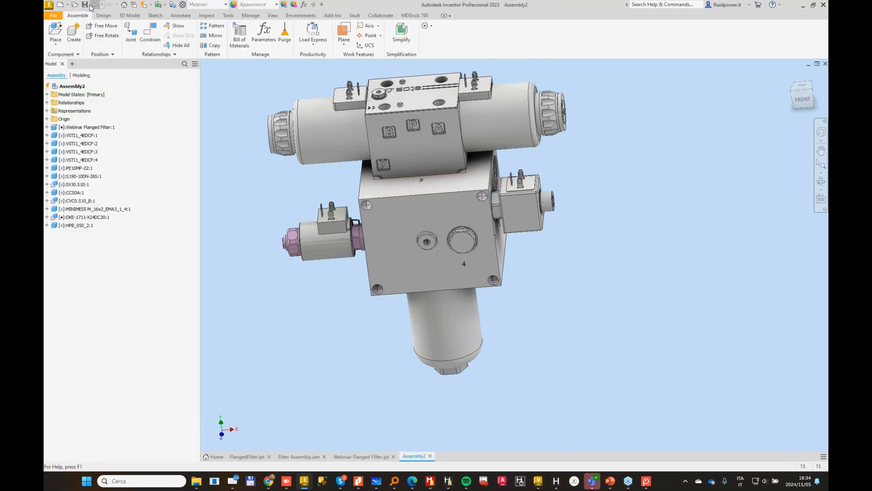
{"action": "key", "text": "ctrl+s"}
{"action": "type", "text": "w"}
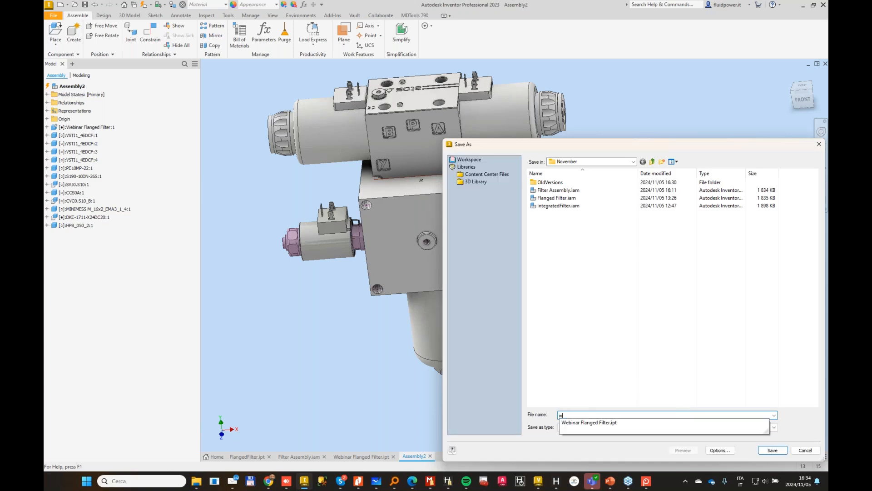
{"action": "type", "text": "EBINAR ASSEMBLY"}
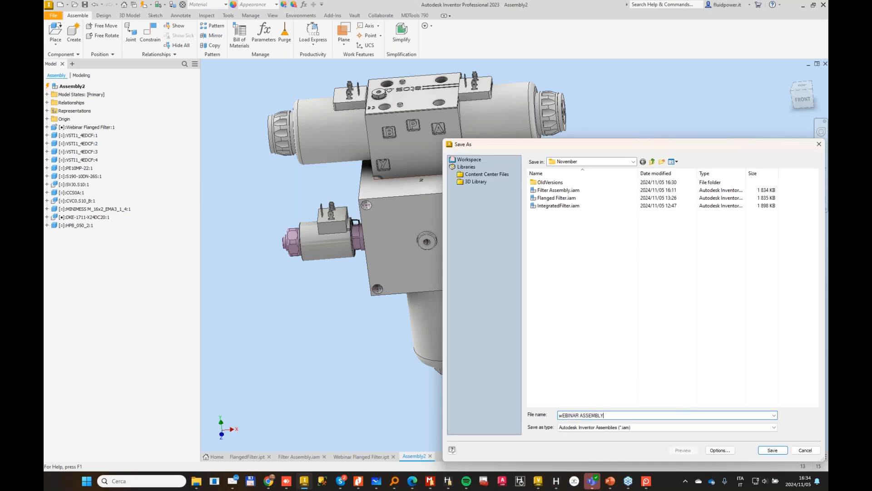
{"action": "key", "text": "Return"}
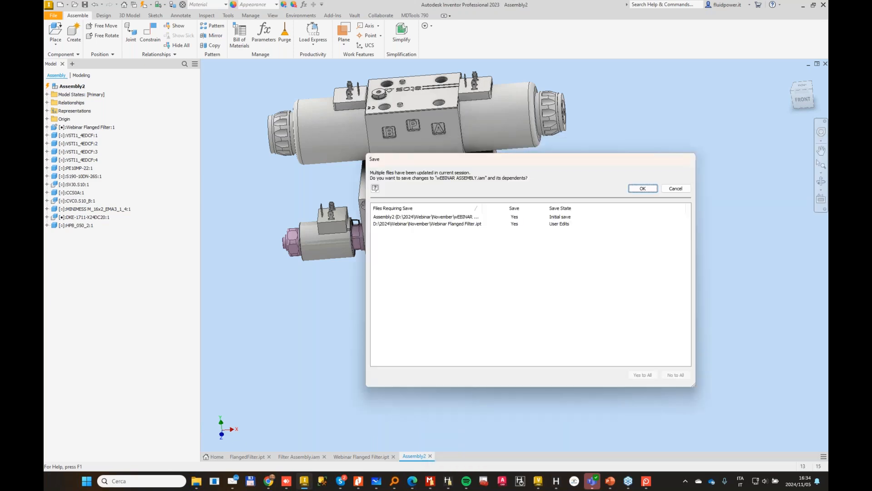
{"action": "left_click", "coordinate": [653, 190]}
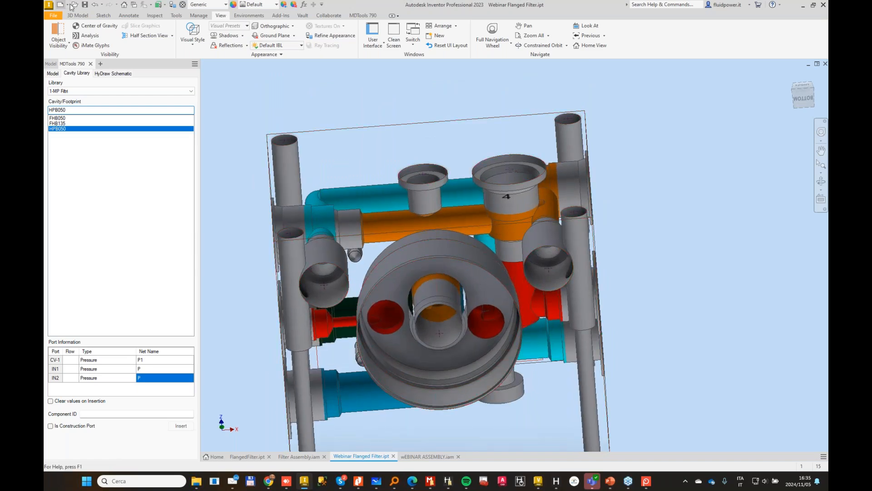
Step: Create a new drawing from the Standard.dwg template and accept the style library definitions
{"action": "left_click", "coordinate": [68, 5]}
{"action": "left_click", "coordinate": [563, 364]}
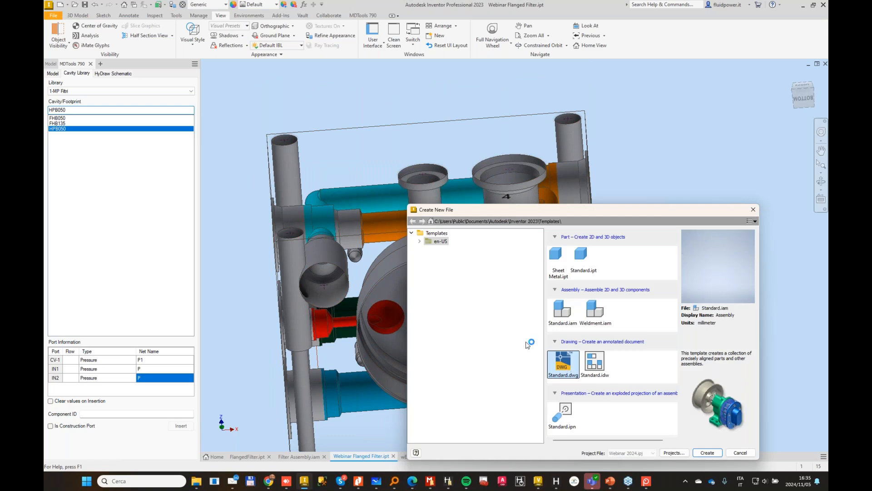
{"action": "left_click", "coordinate": [705, 453]}
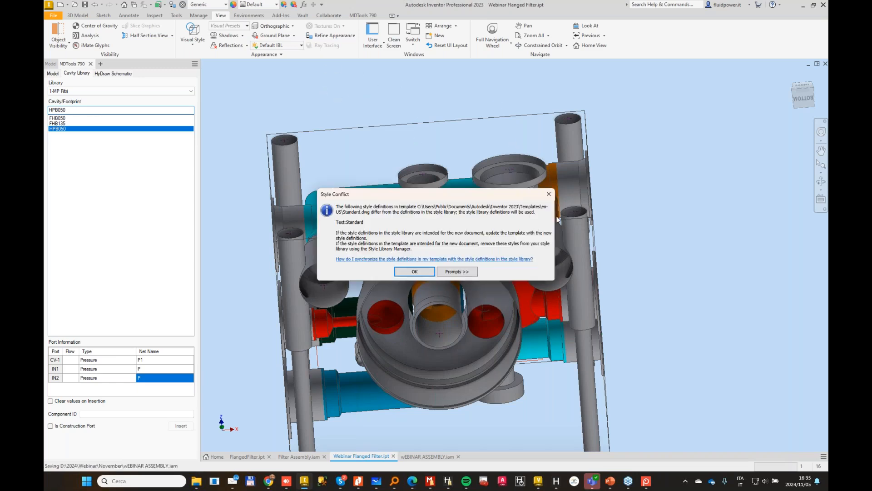
{"action": "left_click", "coordinate": [414, 271]}
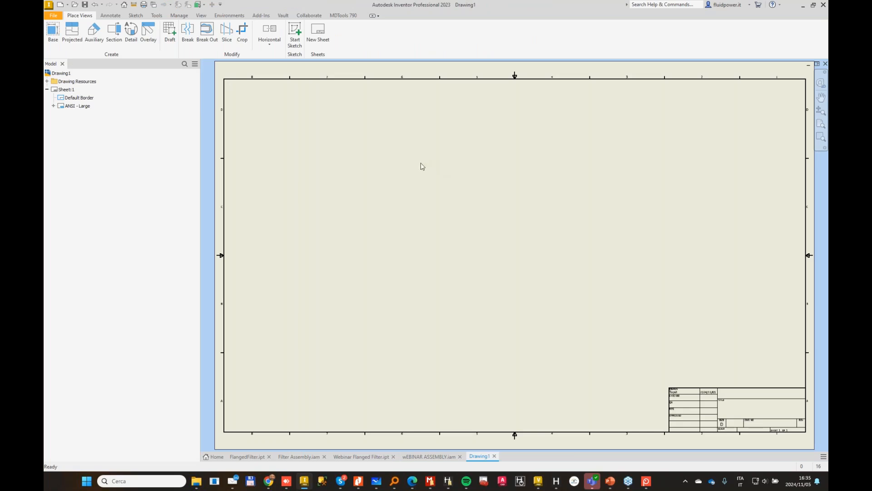
Step: Create MDTools views of Webinar Flanged Filter.ipt at 1:1 with Front as base view, automatic positioning and cavity center marks
{"action": "left_click", "coordinate": [343, 15]}
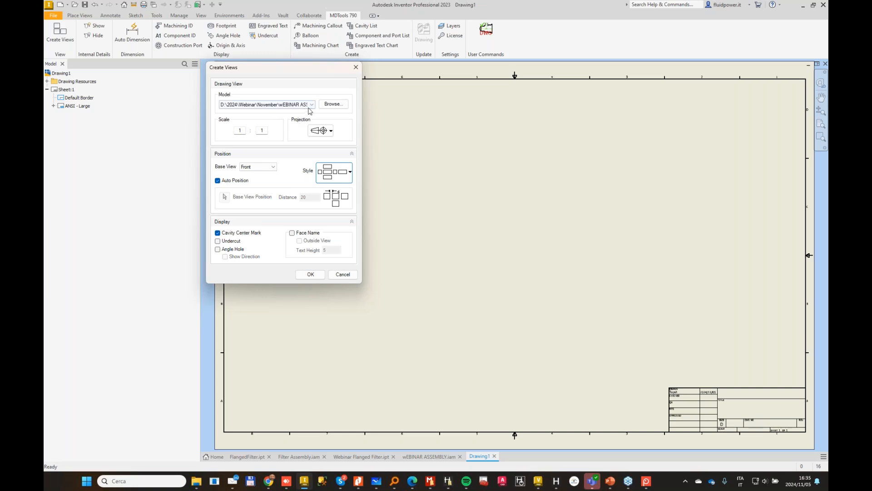
{"action": "left_click", "coordinate": [298, 104]}
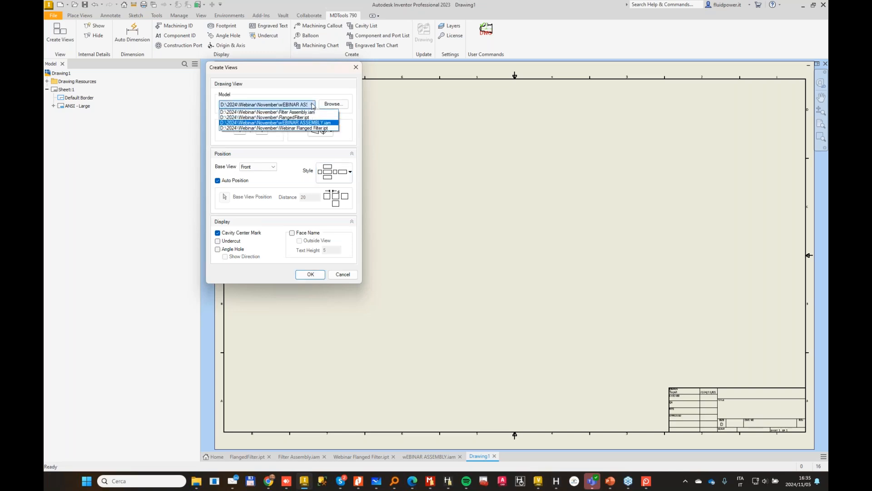
{"action": "left_click", "coordinate": [304, 129]}
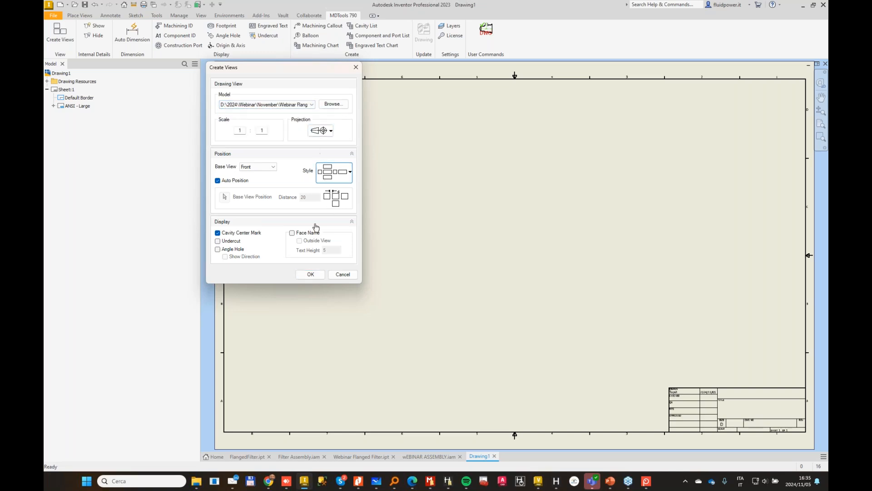
{"action": "left_click", "coordinate": [311, 275]}
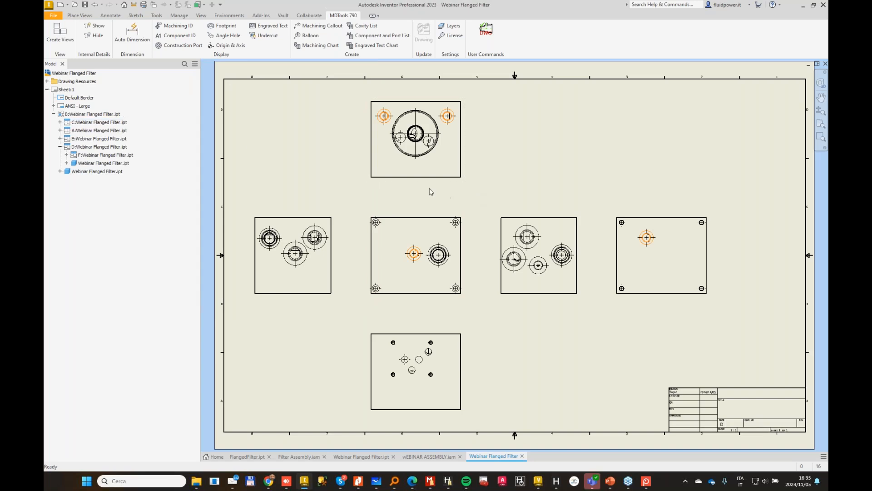
Step: Auto-dimension the cavities in all six views and create machining callouts for all cavities
{"action": "left_click", "coordinate": [135, 32]}
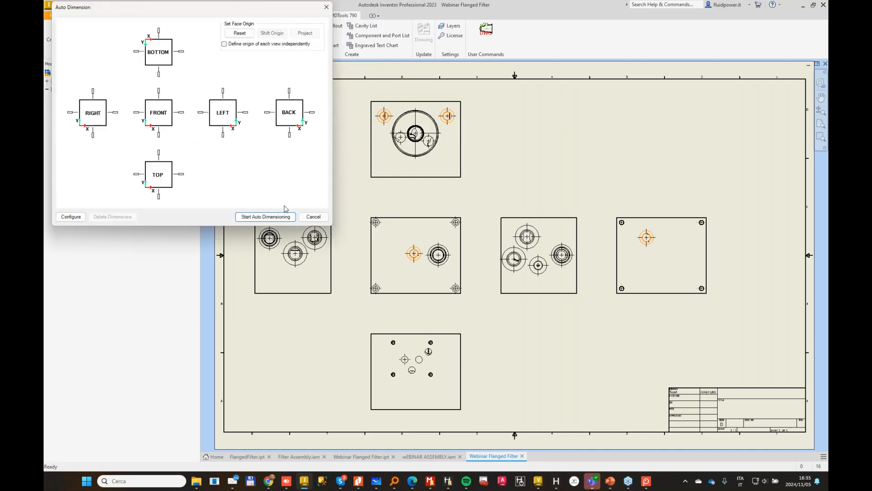
{"action": "left_click", "coordinate": [264, 217]}
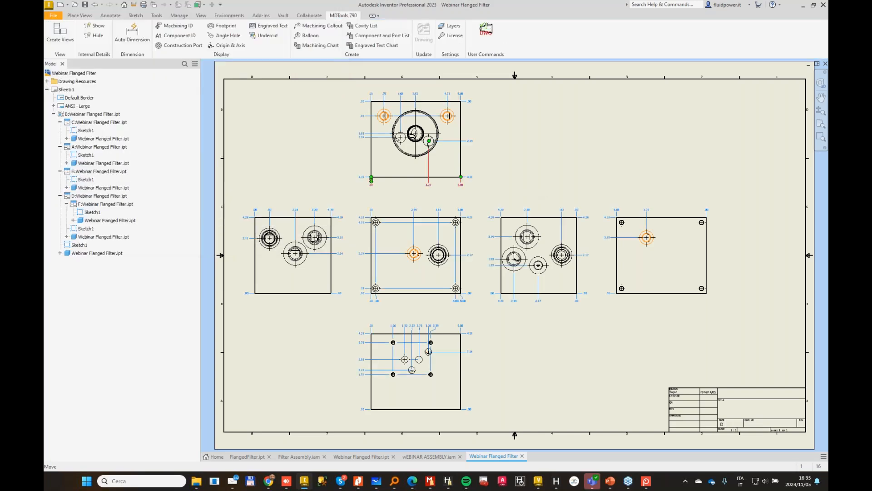
{"action": "left_click", "coordinate": [330, 24]}
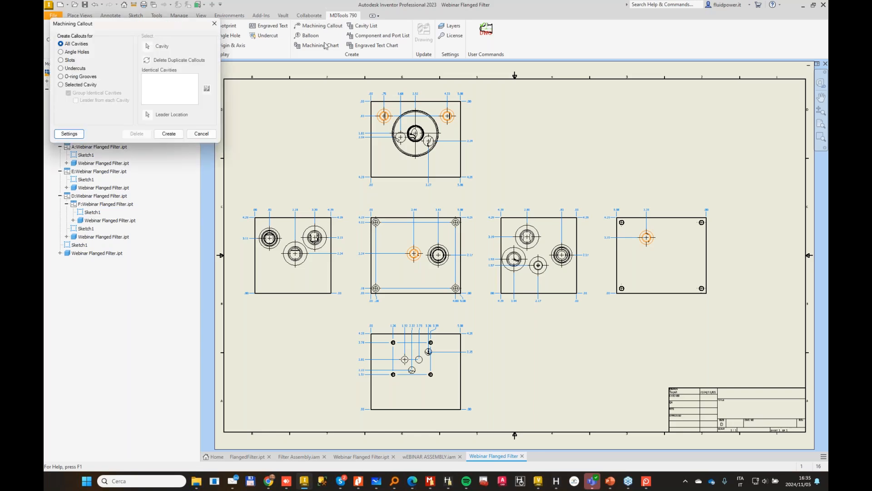
{"action": "left_click", "coordinate": [173, 134]}
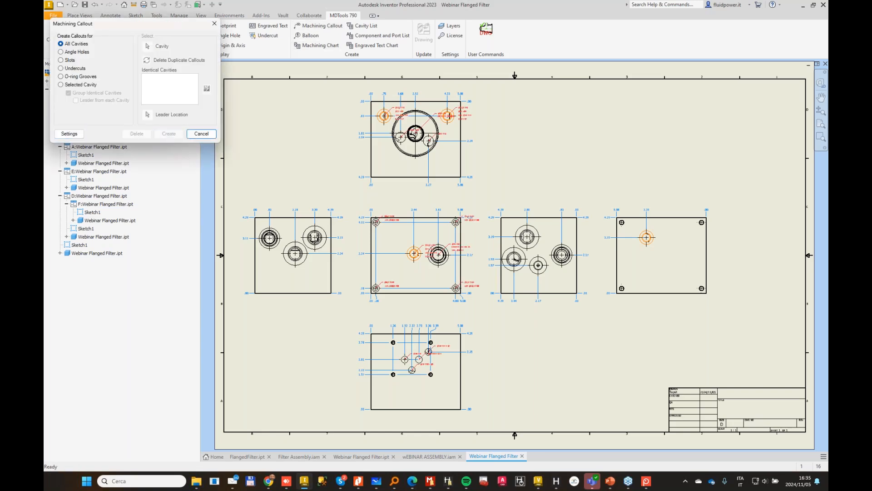
Step: Move the Right view's three machining callouts outside the block outline, clear of the cavities and dimensions
{"action": "scroll", "coordinate": [353, 214], "scroll_direction": "down", "scroll_amount": 5}
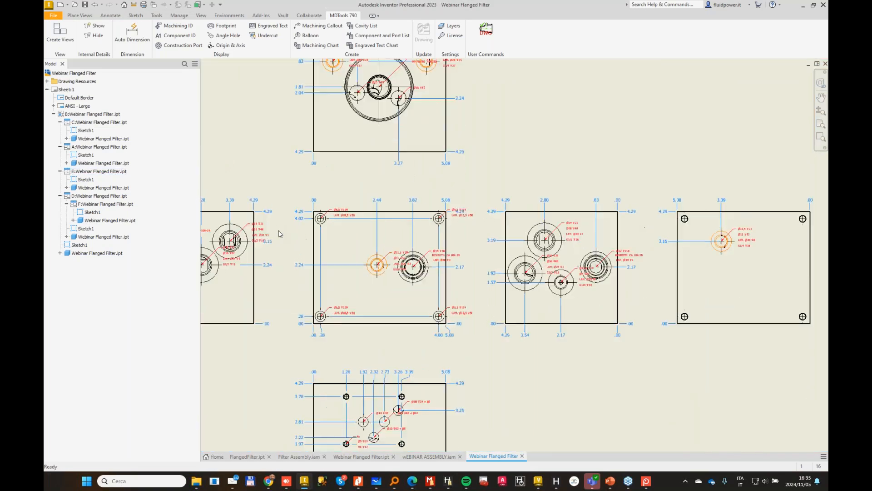
{"action": "left_click_drag", "start_coordinate": [353, 211], "coordinate": [364, 72]}
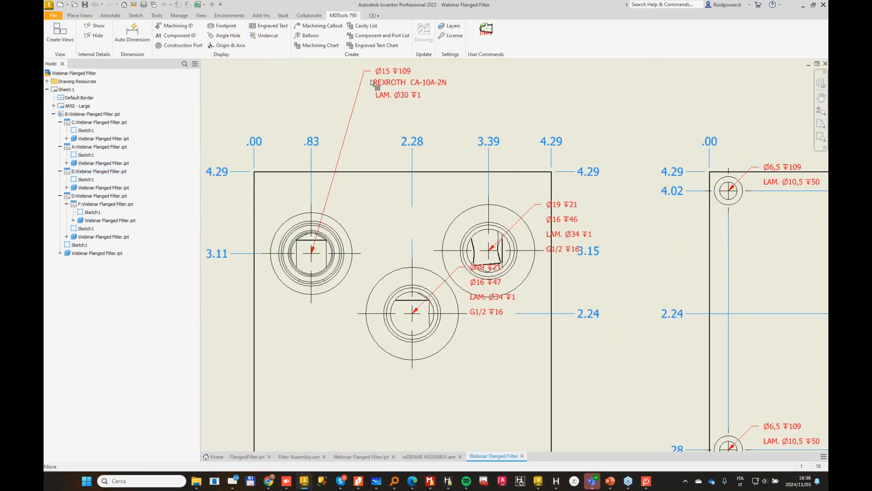
{"action": "left_click_drag", "start_coordinate": [463, 268], "coordinate": [196, 337]}
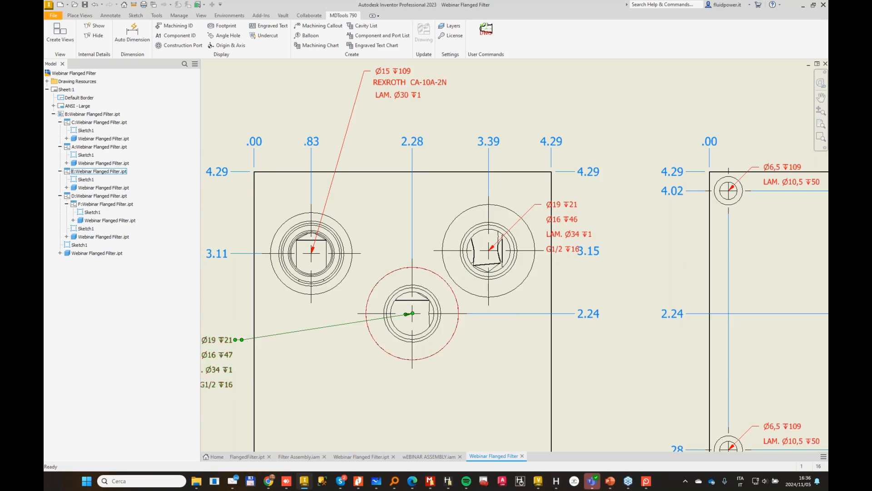
{"action": "scroll", "coordinate": [515, 255], "scroll_direction": "up", "scroll_amount": 2}
{"action": "left_click_drag", "start_coordinate": [528, 220], "coordinate": [541, 130]}
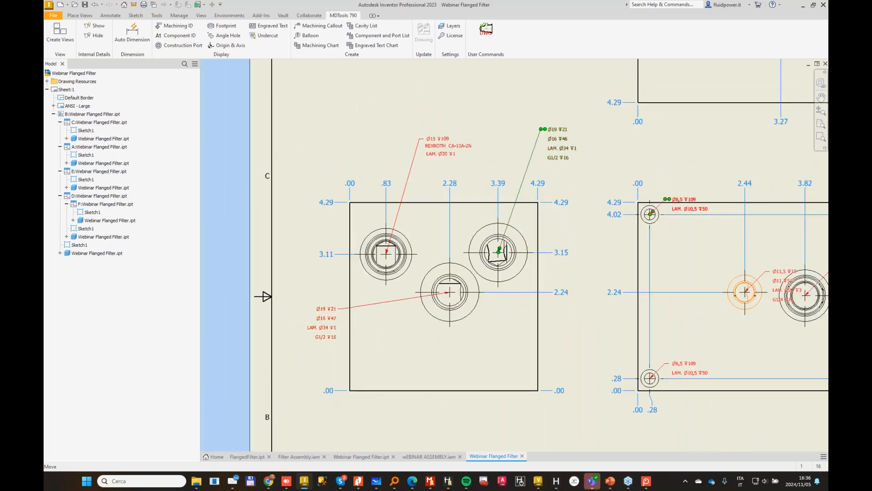
Step: Reposition the Front view's callouts for the two left mounting holes, the G1/4 port and the REXROTH CA-10A-2N cavity outside the block outline
{"action": "left_click_drag", "start_coordinate": [672, 200], "coordinate": [672, 138]}
{"action": "left_click_drag", "start_coordinate": [666, 364], "coordinate": [605, 349]}
{"action": "middle_click_drag", "start_coordinate": [670, 345], "coordinate": [406, 345]}
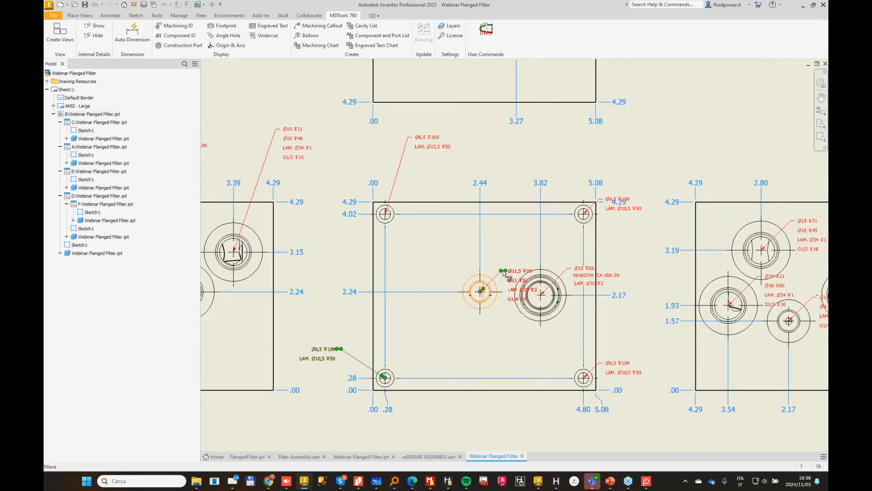
{"action": "left_click_drag", "start_coordinate": [504, 273], "coordinate": [452, 414]}
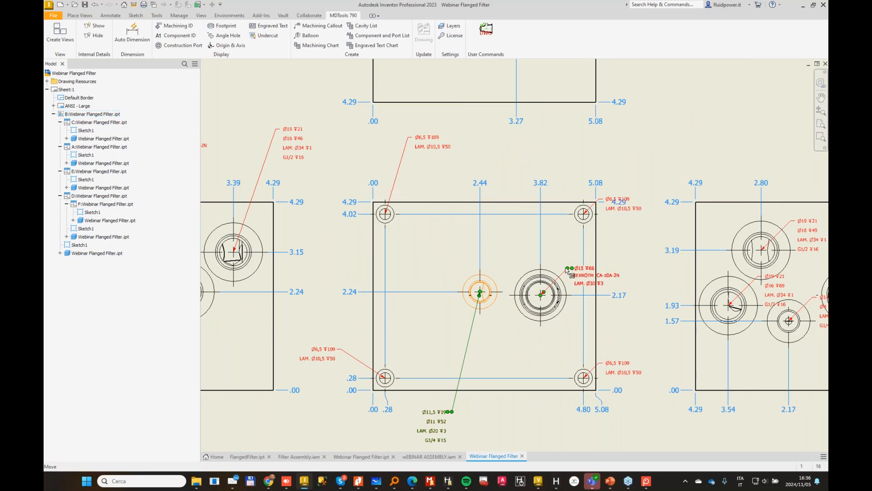
{"action": "left_click_drag", "start_coordinate": [568, 271], "coordinate": [588, 147]}
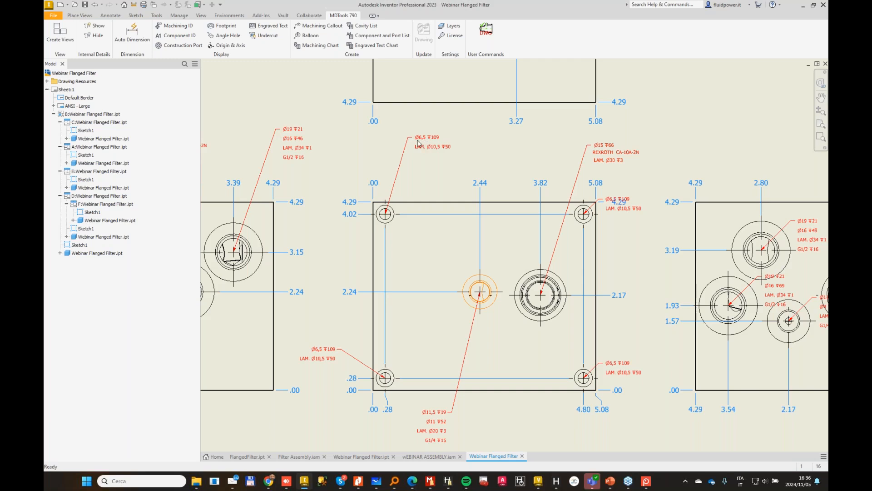
Step: Replace the duplicate callouts on the Front view's four mounting holes with one grouped machining callout above the upper-left hole
{"action": "left_click", "coordinate": [326, 29]}
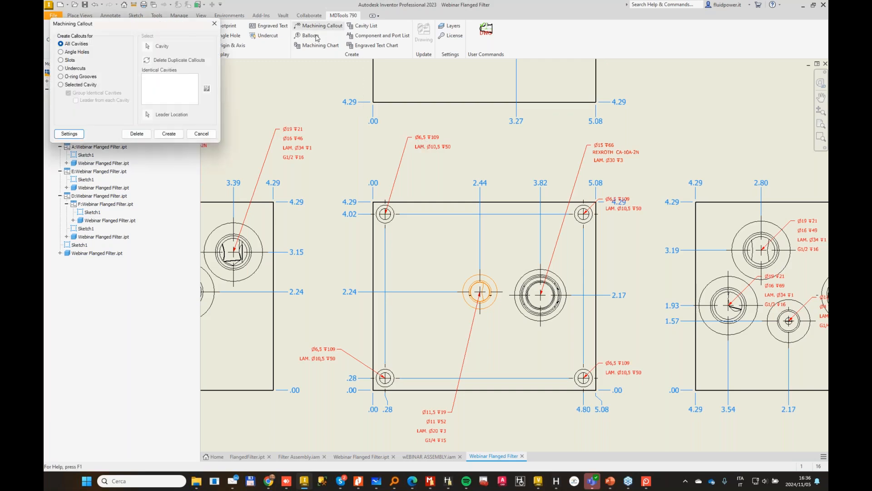
{"action": "left_click", "coordinate": [61, 85]}
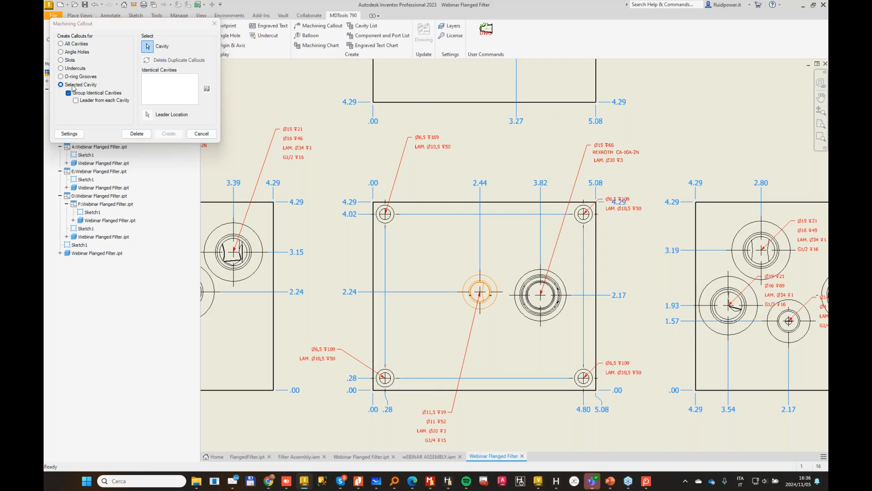
{"action": "left_click", "coordinate": [394, 212]}
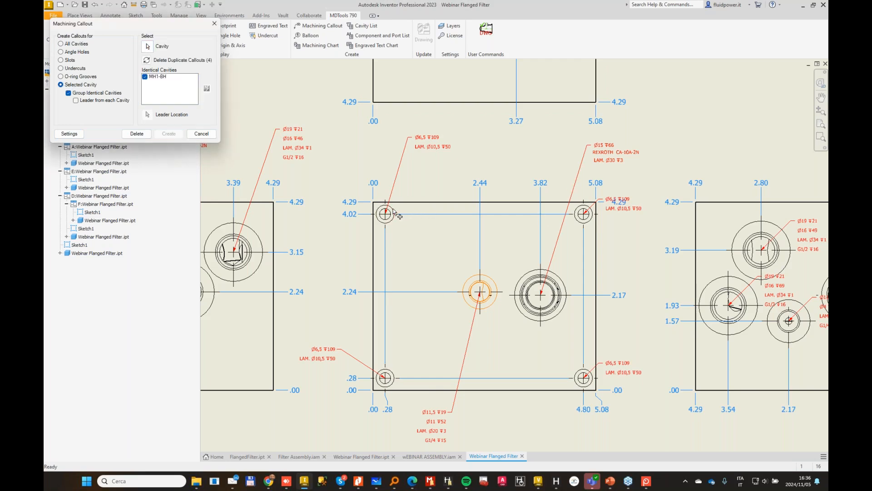
{"action": "left_click", "coordinate": [147, 60]}
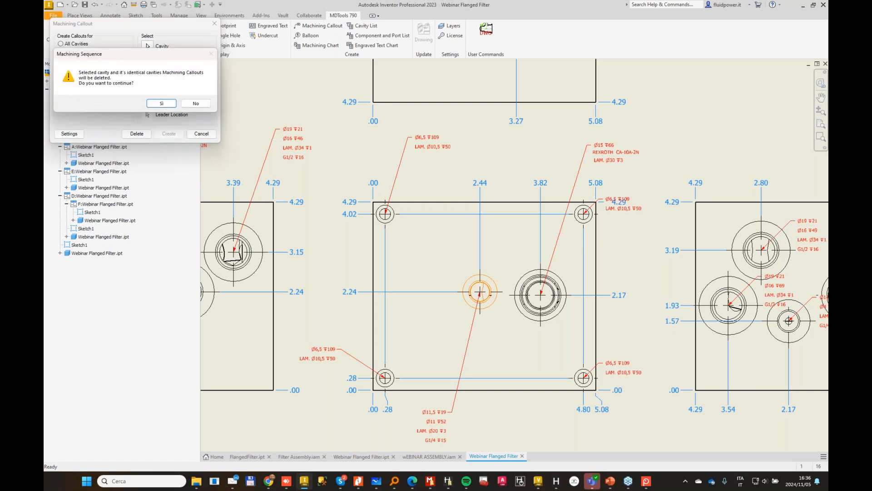
{"action": "left_click", "coordinate": [152, 103]}
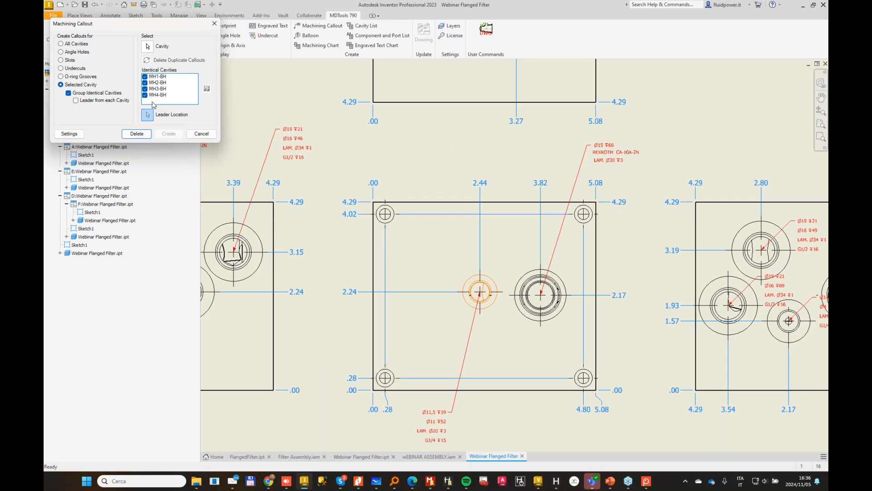
{"action": "left_click", "coordinate": [405, 159]}
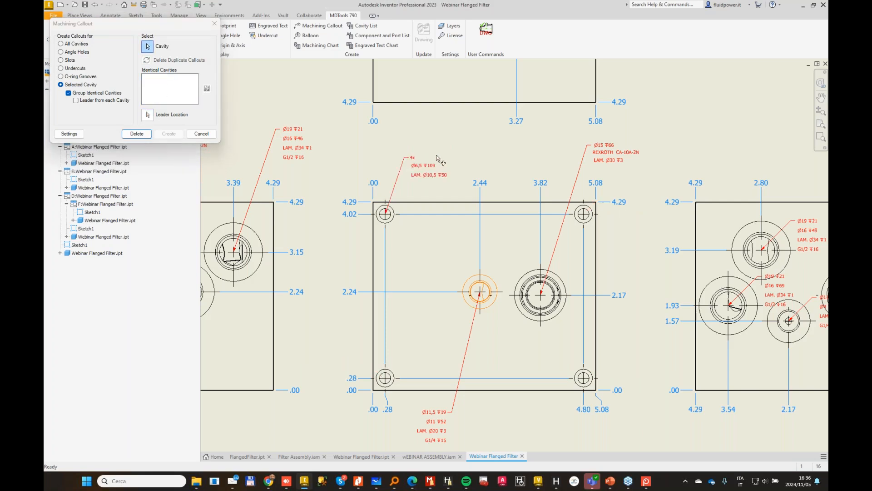
{"action": "left_click", "coordinate": [200, 134]}
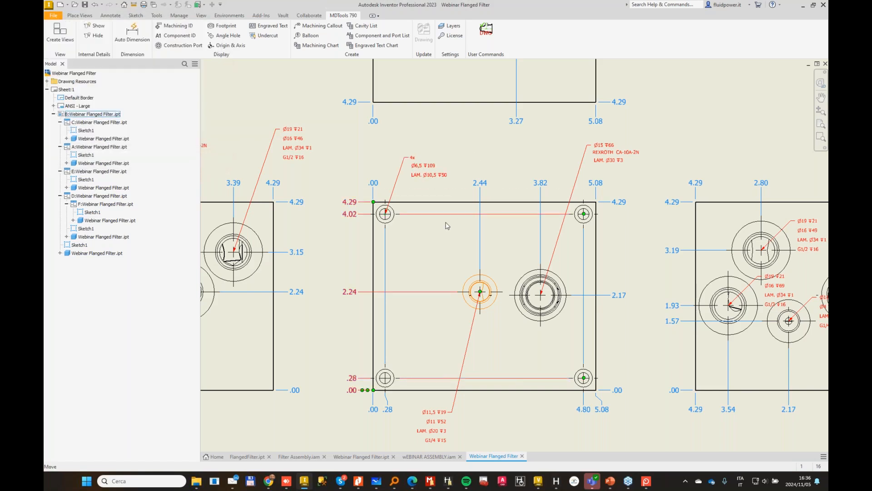
Step: Move the Left view's four machining callouts outside the block outline around the view
{"action": "middle_click_drag", "start_coordinate": [515, 383], "coordinate": [475, 378]}
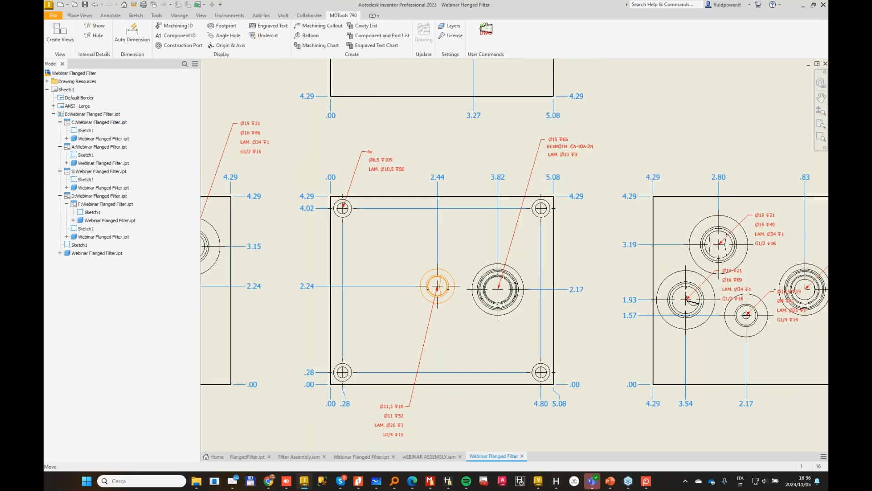
{"action": "middle_click_drag", "start_coordinate": [546, 141], "coordinate": [385, 105]}
{"action": "middle_click_drag", "start_coordinate": [562, 237], "coordinate": [556, 235]}
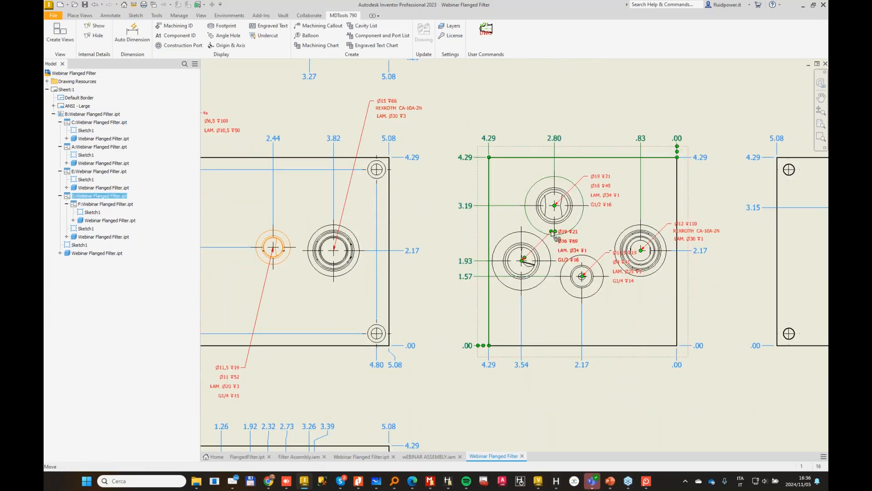
{"action": "left_click_drag", "start_coordinate": [552, 232], "coordinate": [456, 298]}
{"action": "left_click_drag", "start_coordinate": [606, 252], "coordinate": [618, 375]}
{"action": "left_click_drag", "start_coordinate": [674, 225], "coordinate": [690, 203]}
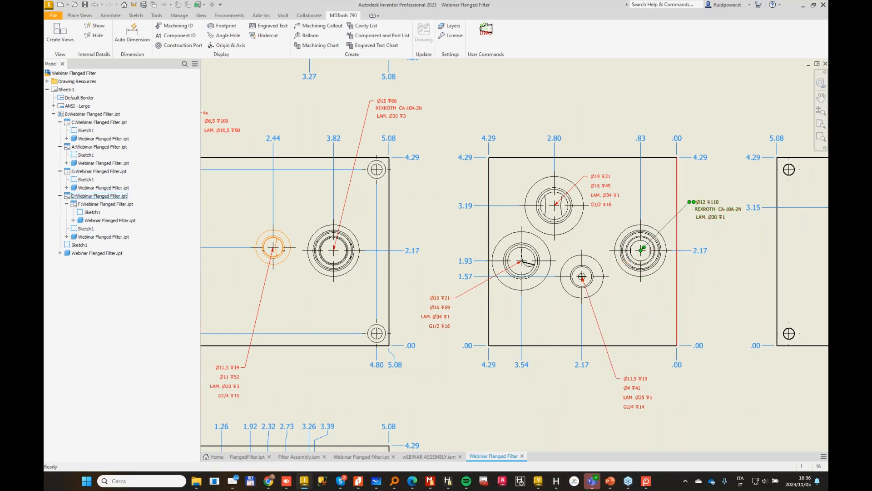
{"action": "left_click_drag", "start_coordinate": [589, 176], "coordinate": [596, 108]}
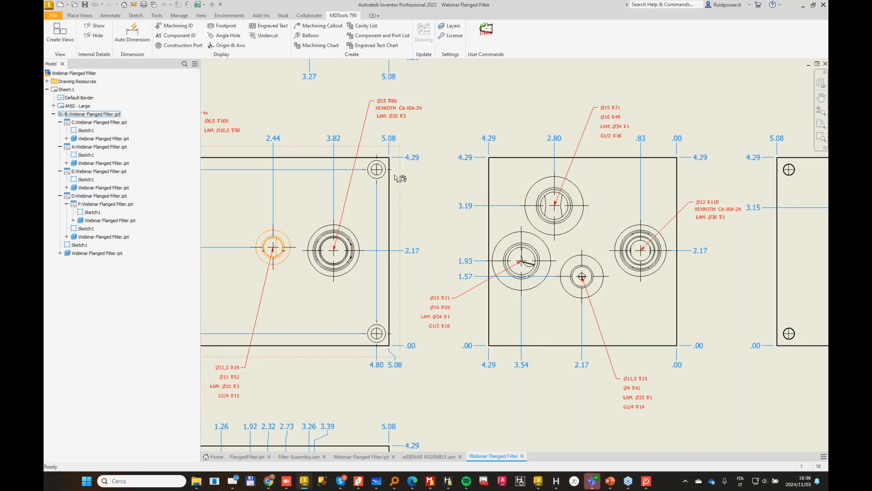
Step: Move the Bottom view's five machining callouts, including the MP FILTRI HPB050 one, to the left and right of the block outline
{"action": "middle_click_drag", "start_coordinate": [437, 193], "coordinate": [697, 254]}
{"action": "scroll", "coordinate": [545, 237], "scroll_direction": "down", "scroll_amount": 3}
{"action": "middle_click_drag", "start_coordinate": [594, 247], "coordinate": [387, 284]}
{"action": "scroll", "coordinate": [273, 86], "scroll_direction": "up", "scroll_amount": 5}
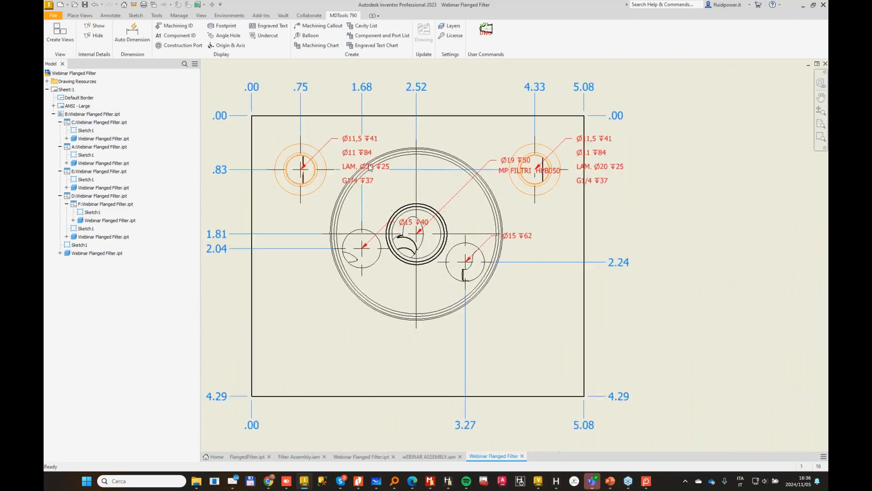
{"action": "scroll", "coordinate": [371, 167], "scroll_direction": "down", "scroll_amount": 2}
{"action": "left_click_drag", "start_coordinate": [408, 206], "coordinate": [287, 198]}
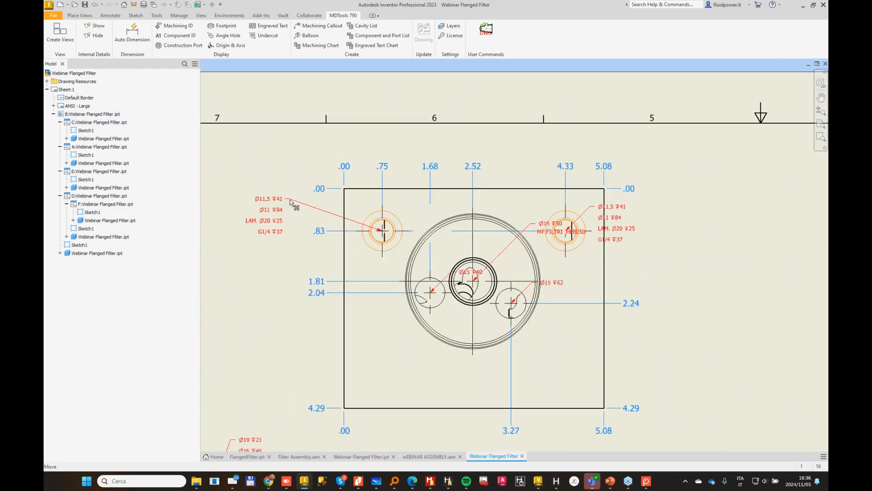
{"action": "left_click_drag", "start_coordinate": [460, 271], "coordinate": [283, 313]}
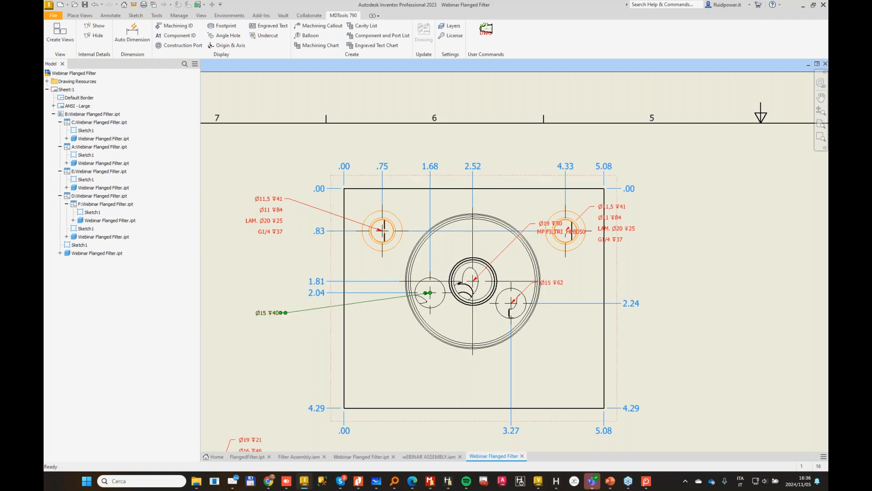
{"action": "left_click_drag", "start_coordinate": [534, 285], "coordinate": [286, 348]}
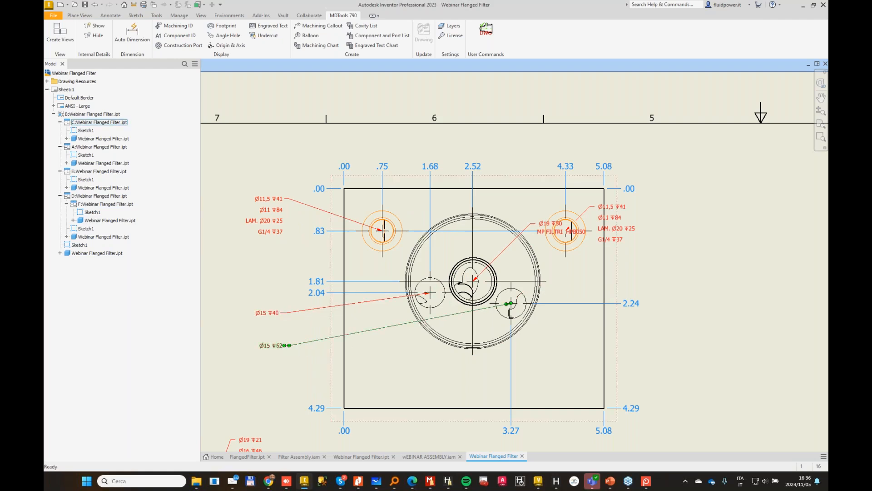
{"action": "left_click_drag", "start_coordinate": [531, 224], "coordinate": [667, 277]}
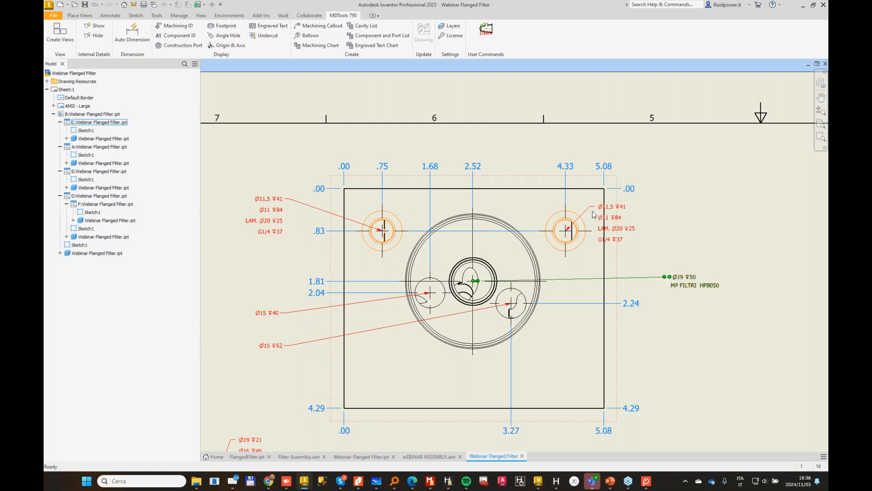
{"action": "left_click_drag", "start_coordinate": [595, 210], "coordinate": [663, 210]}
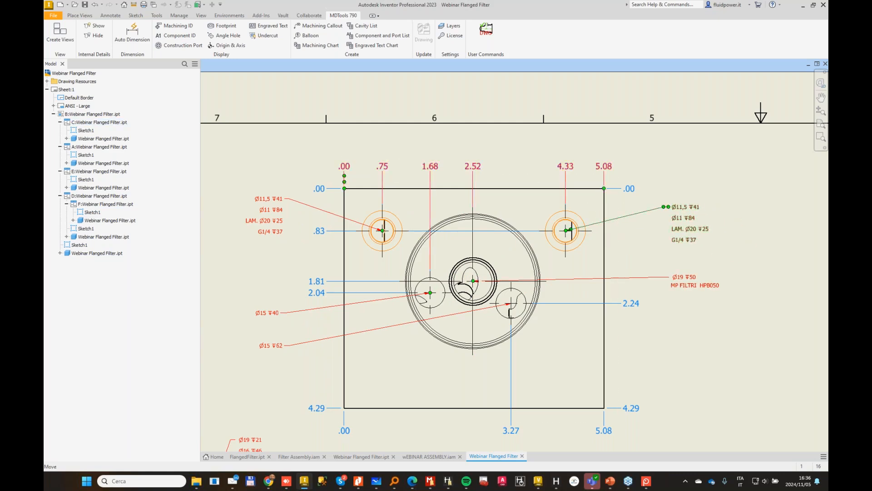
Step: Move the Back view's G1/4 port callout above the block outline
{"action": "scroll", "coordinate": [605, 363], "scroll_direction": "down", "scroll_amount": 1}
{"action": "mouse_move", "coordinate": [595, 395]}
{"action": "middle_mouse_down"}
{"action": "mouse_move", "coordinate": [576, 224]}
{"action": "mouse_move", "coordinate": [538, 129]}
{"action": "middle_mouse_up"}
{"action": "scroll", "coordinate": [644, 286], "scroll_direction": "up", "scroll_amount": 1}
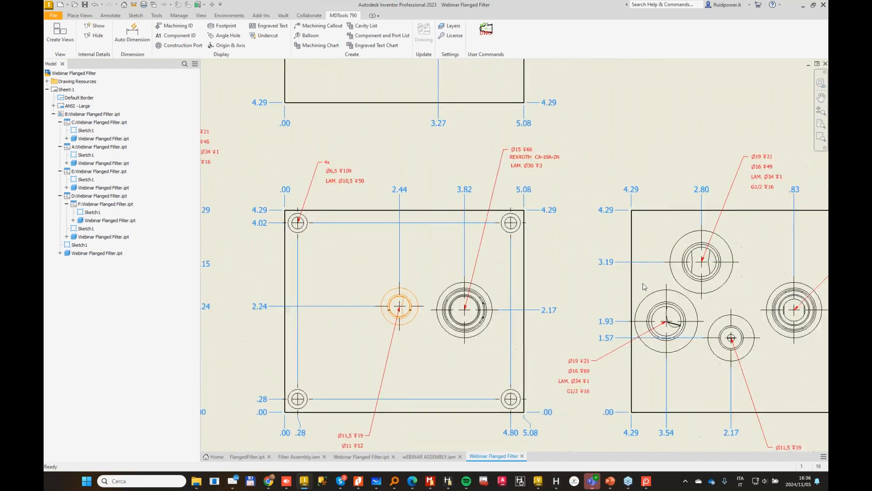
{"action": "scroll", "coordinate": [644, 286], "scroll_direction": "down", "scroll_amount": 1}
{"action": "middle_click_drag", "start_coordinate": [644, 286], "coordinate": [599, 275]}
{"action": "scroll", "coordinate": [773, 318], "scroll_direction": "down", "scroll_amount": 1}
{"action": "mouse_move", "coordinate": [802, 368]}
{"action": "middle_mouse_down"}
{"action": "mouse_move", "coordinate": [680, 248]}
{"action": "mouse_move", "coordinate": [654, 261]}
{"action": "middle_mouse_up"}
{"action": "scroll", "coordinate": [654, 260], "scroll_direction": "down", "scroll_amount": 1}
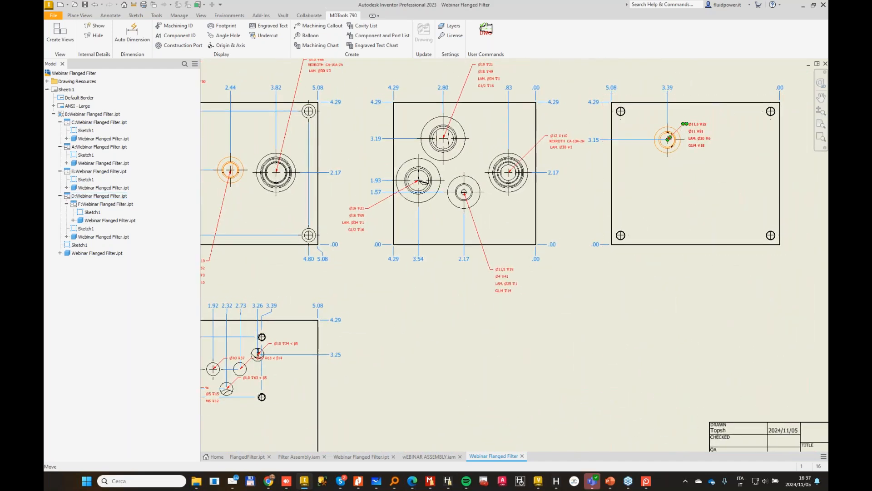
{"action": "left_click_drag", "start_coordinate": [685, 125], "coordinate": [700, 76]}
Step: Move the Top view's callouts for the four drillings and the tapped mounting holes to either side of the block outline
{"action": "scroll", "coordinate": [284, 370], "scroll_direction": "down", "scroll_amount": 1}
{"action": "middle_click_drag", "start_coordinate": [283, 370], "coordinate": [455, 296]}
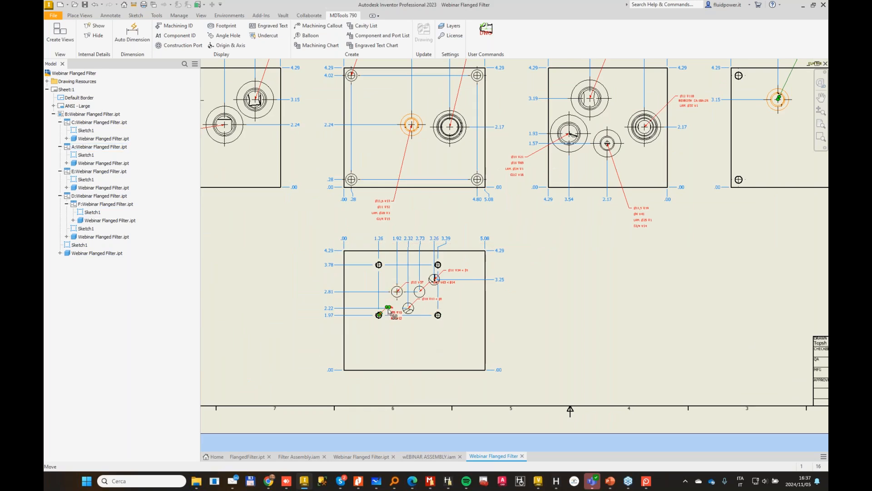
{"action": "left_click_drag", "start_coordinate": [388, 309], "coordinate": [314, 343]}
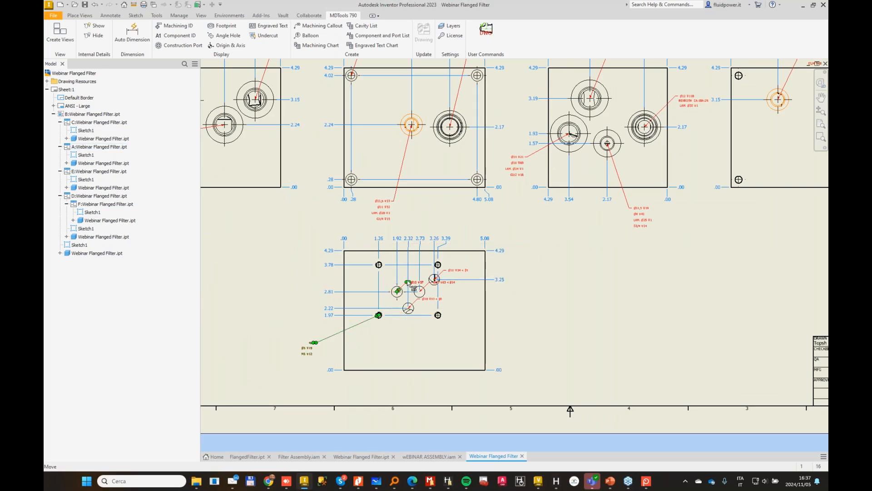
{"action": "left_click_drag", "start_coordinate": [414, 283], "coordinate": [307, 275]}
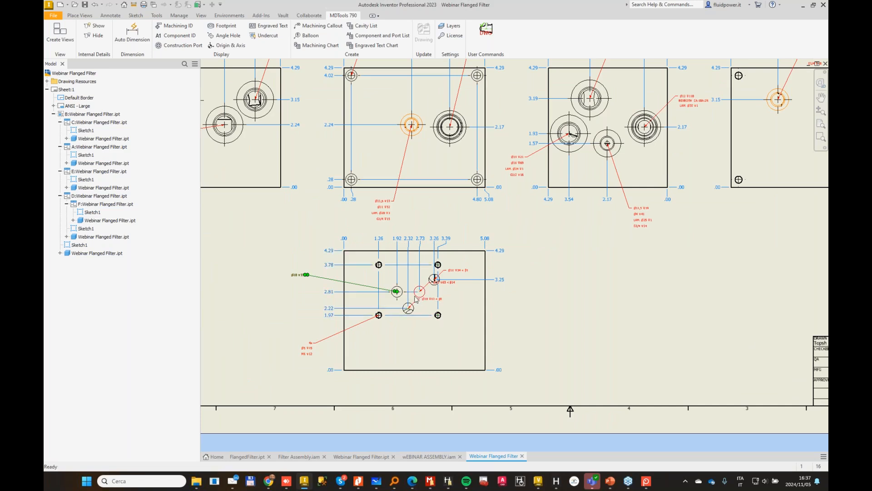
{"action": "left_click_drag", "start_coordinate": [418, 300], "coordinate": [513, 332]}
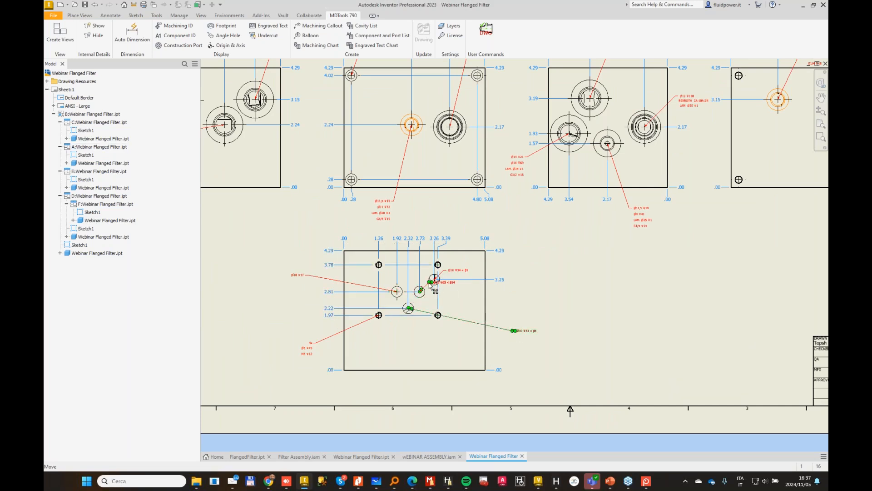
{"action": "left_click_drag", "start_coordinate": [432, 284], "coordinate": [513, 310]}
{"action": "left_click_drag", "start_coordinate": [451, 270], "coordinate": [527, 258]}
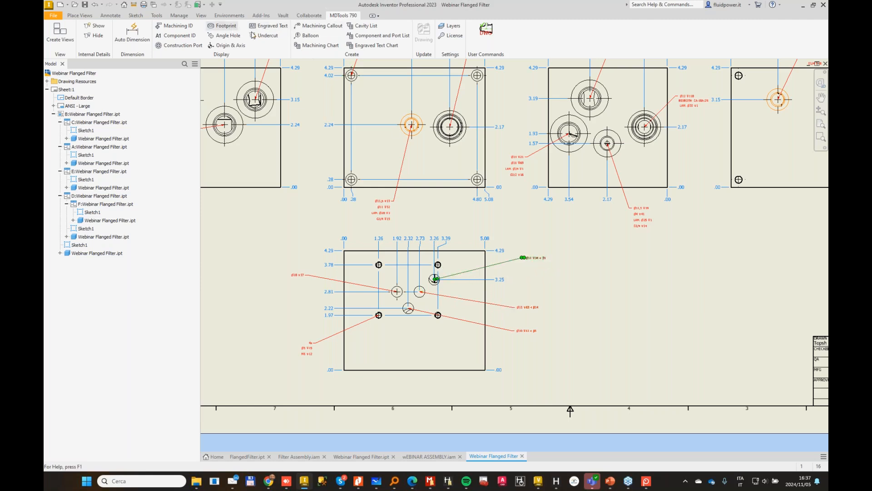
Step: Show the footprint outline and port application names on the drawing views, excluding flanges, with a text height of 2.5
{"action": "left_click", "coordinate": [222, 26]}
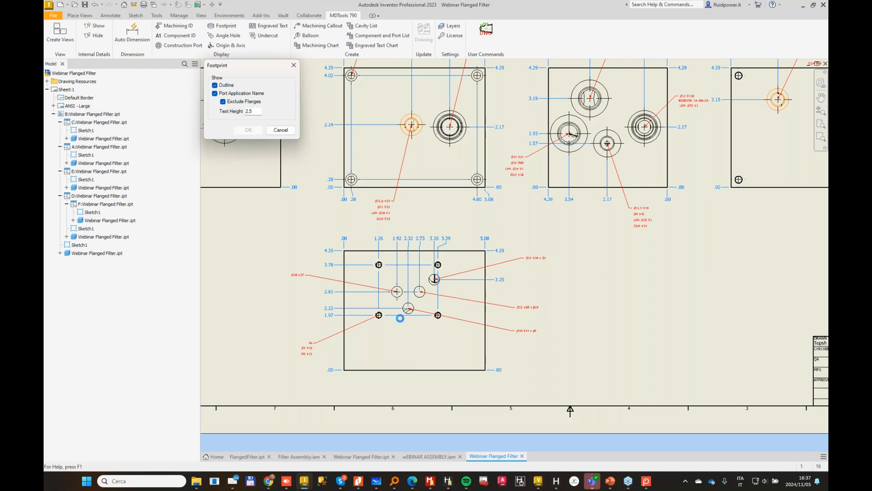
{"action": "left_click", "coordinate": [384, 272]}
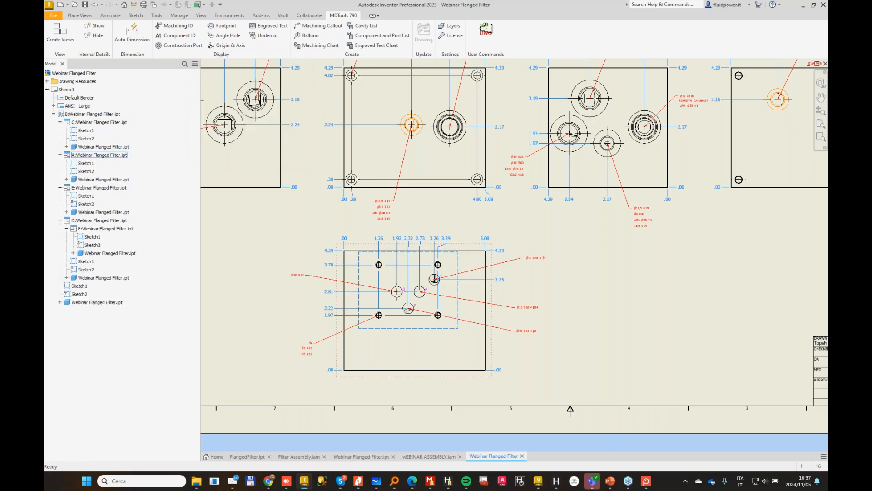
{"action": "scroll", "coordinate": [450, 281], "scroll_direction": "up", "scroll_amount": 5}
{"action": "scroll", "coordinate": [441, 307], "scroll_direction": "down", "scroll_amount": 3}
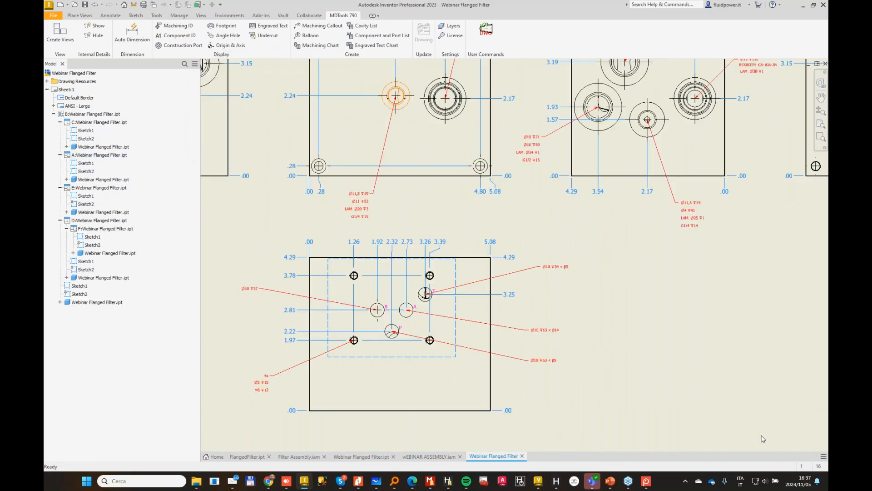
{"action": "scroll", "coordinate": [627, 347], "scroll_direction": "down", "scroll_amount": 6}
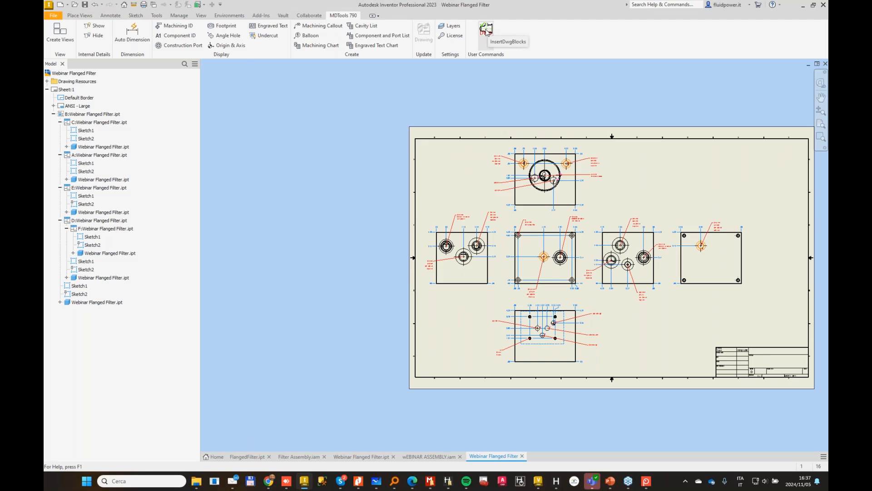
Step: Insert the AutoCAD detail blocks for the manifold's cavities into the drawing and inspect them around the sheet
{"action": "left_click", "coordinate": [486, 32]}
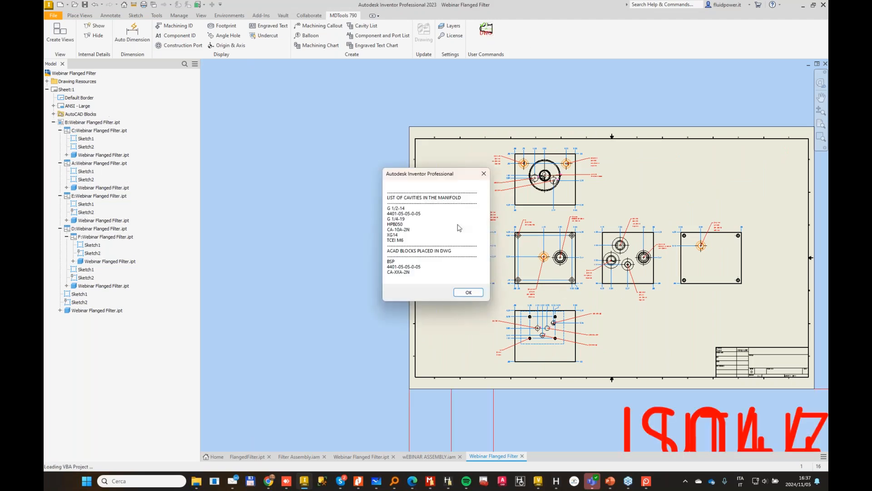
{"action": "left_click", "coordinate": [477, 294]}
{"action": "scroll", "coordinate": [649, 438], "scroll_direction": "down", "scroll_amount": 4}
{"action": "scroll", "coordinate": [657, 430], "scroll_direction": "up", "scroll_amount": 5}
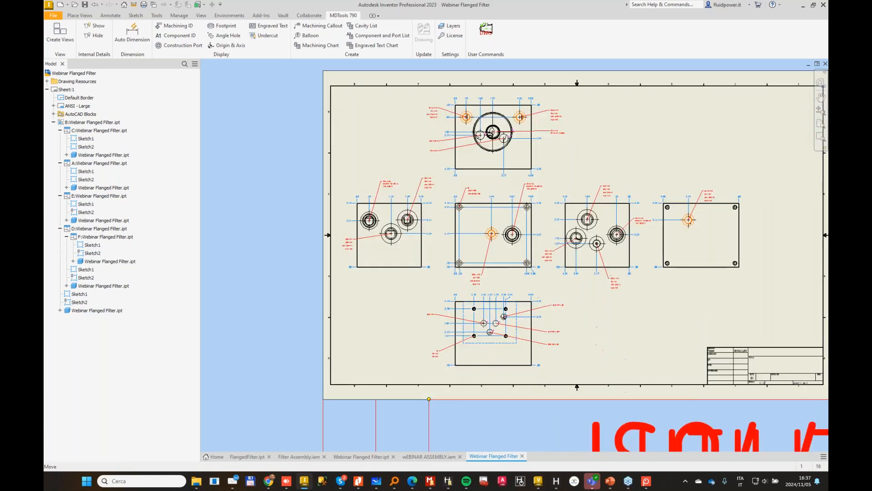
{"action": "middle_click_drag", "start_coordinate": [682, 423], "coordinate": [547, 209]}
{"action": "scroll", "coordinate": [547, 209], "scroll_direction": "down", "scroll_amount": 2}
{"action": "scroll", "coordinate": [547, 209], "scroll_direction": "up", "scroll_amount": 5}
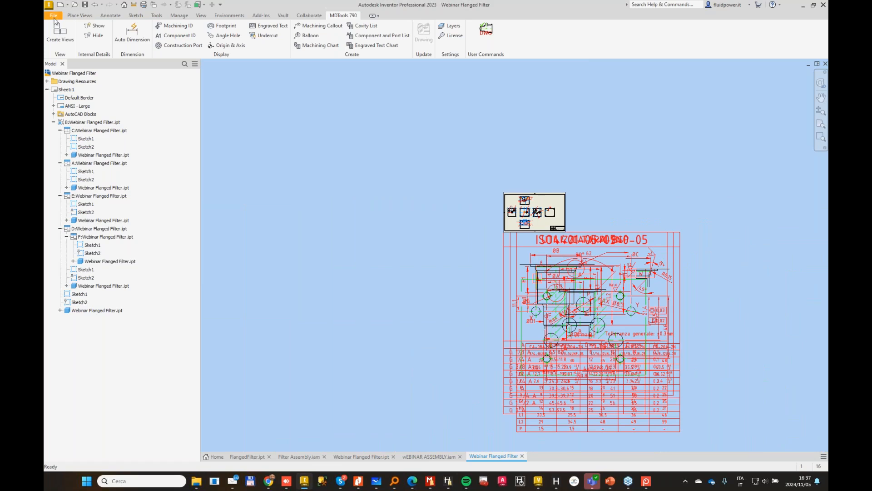
Step: Create a new drawing from the metric ISO.dwg template
{"action": "left_click", "coordinate": [63, 5]}
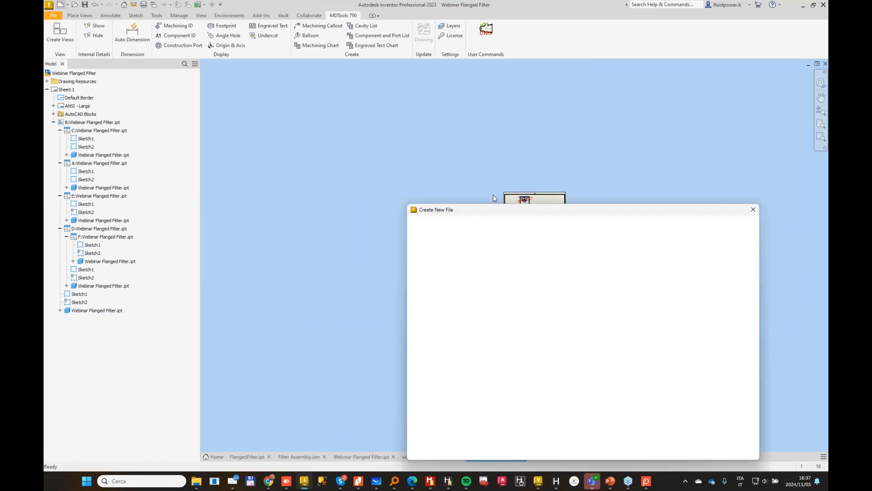
{"action": "double_click", "coordinate": [432, 242]}
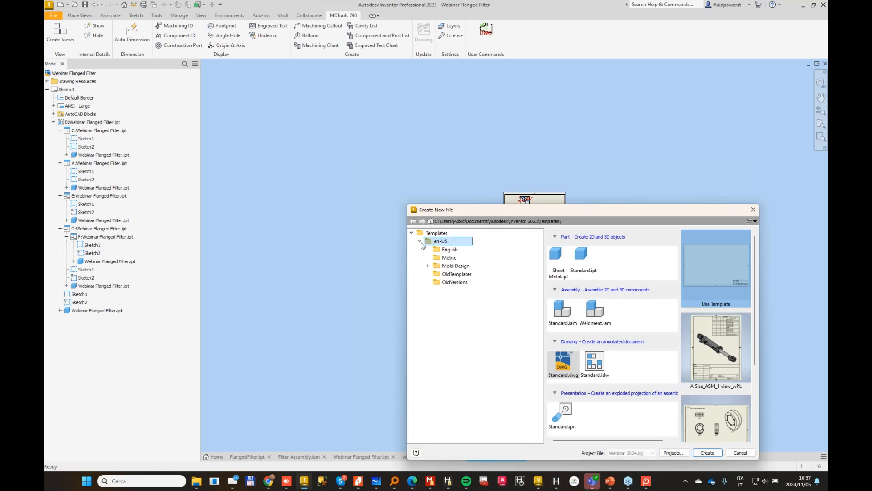
{"action": "left_click", "coordinate": [449, 257]}
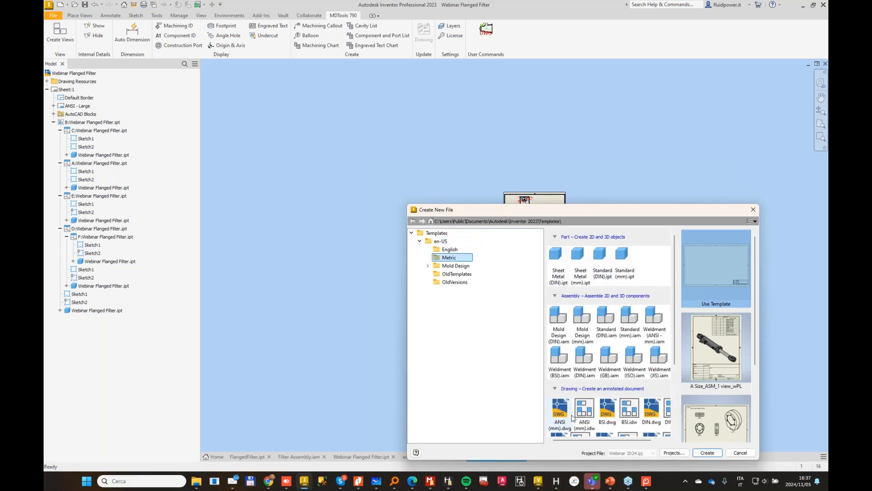
{"action": "scroll", "coordinate": [656, 377], "scroll_direction": "down", "scroll_amount": 2}
{"action": "double_click", "coordinate": [654, 393]}
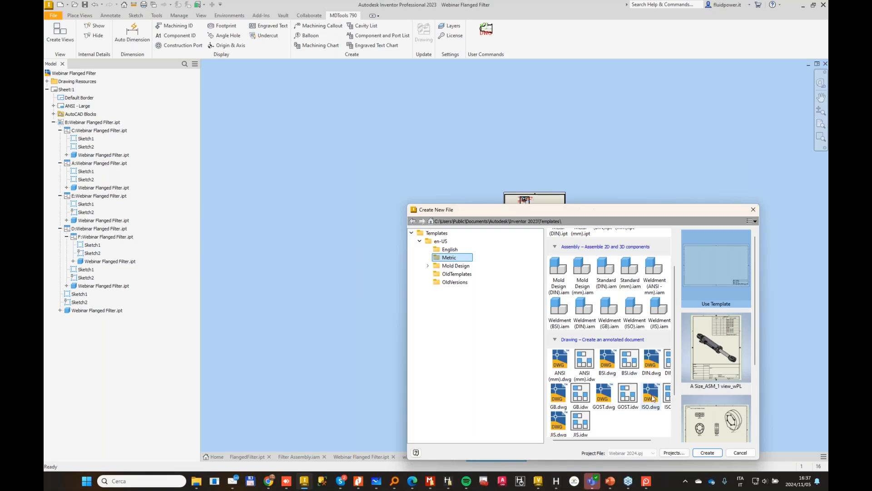
{"action": "left_click", "coordinate": [425, 280]}
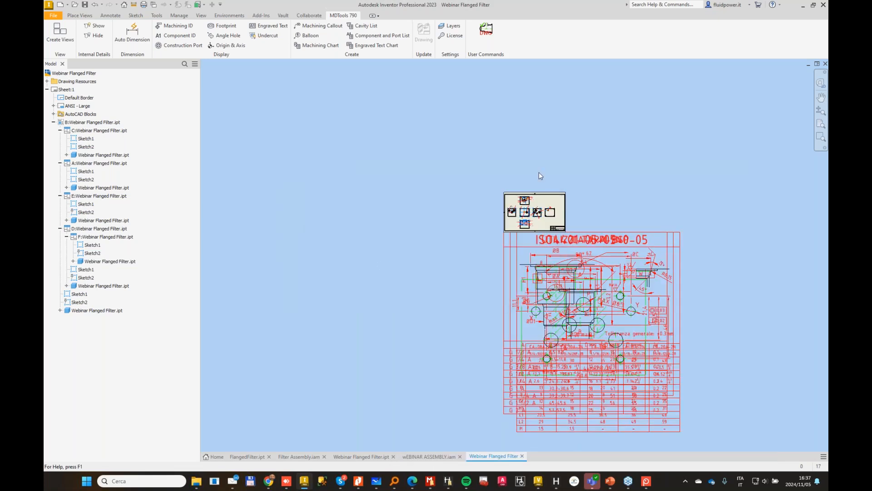
Step: Set the new drawing's sheet size to A1, keeping landscape orientation
{"action": "right_click", "coordinate": [66, 90]}
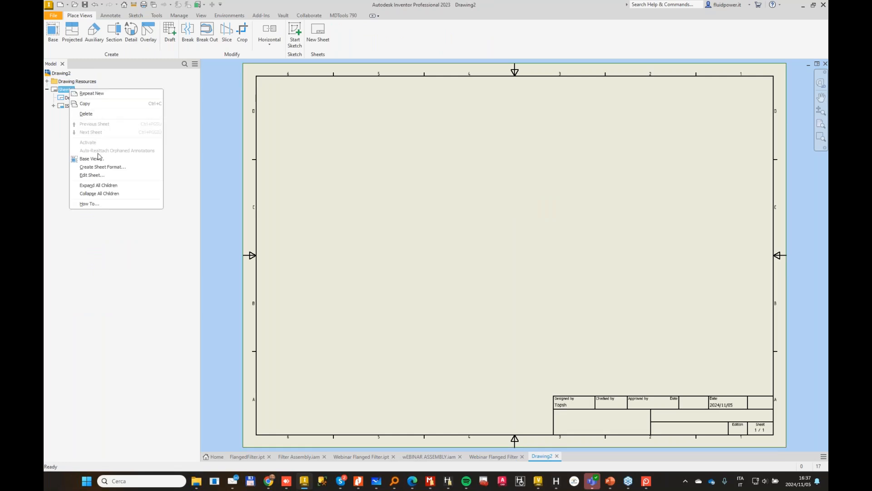
{"action": "left_click", "coordinate": [99, 181]}
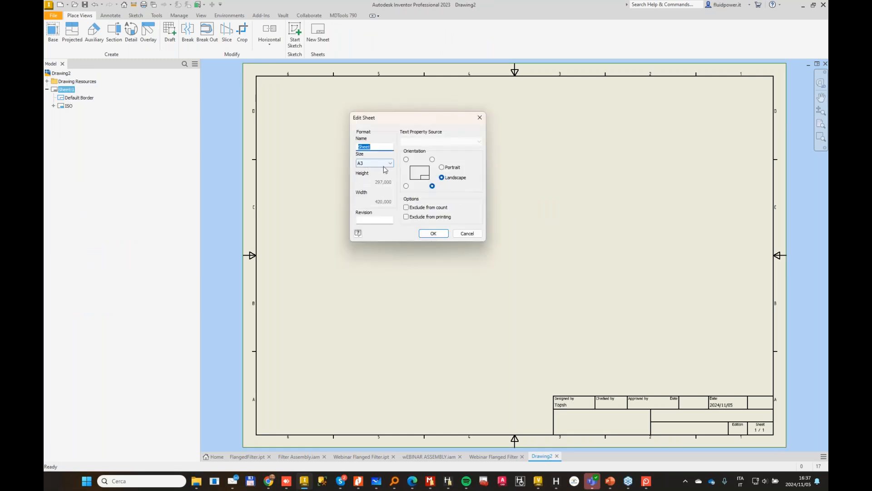
{"action": "left_click", "coordinate": [377, 162]}
{"action": "left_click", "coordinate": [376, 224]}
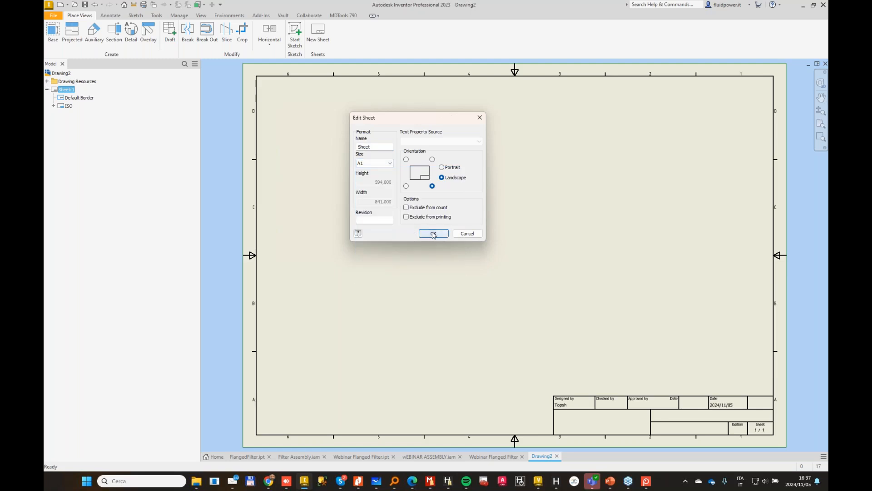
{"action": "left_click", "coordinate": [434, 233]}
{"action": "scroll", "coordinate": [486, 202], "scroll_direction": "up", "scroll_amount": 3}
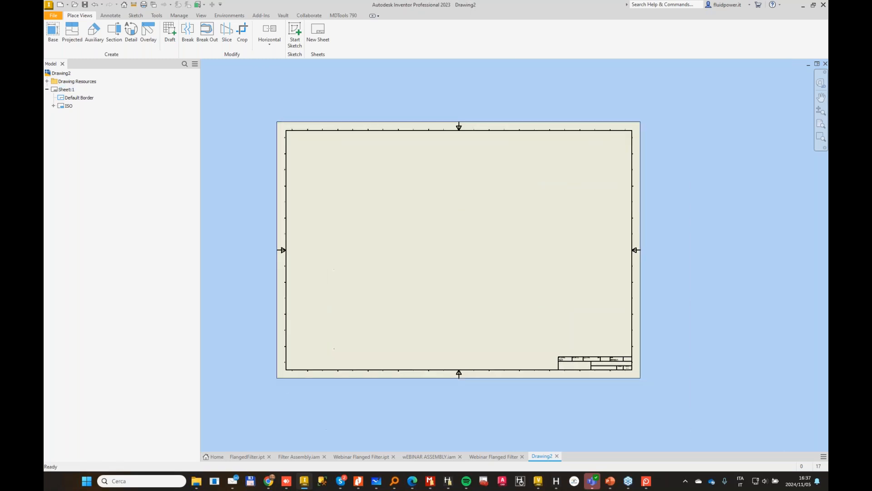
Step: Create the MDTools views of Webinar Flanged Filter.ipt at 1:1 scale, with Front as base view, auto positioning and cavity center marks
{"action": "left_click", "coordinate": [343, 16]}
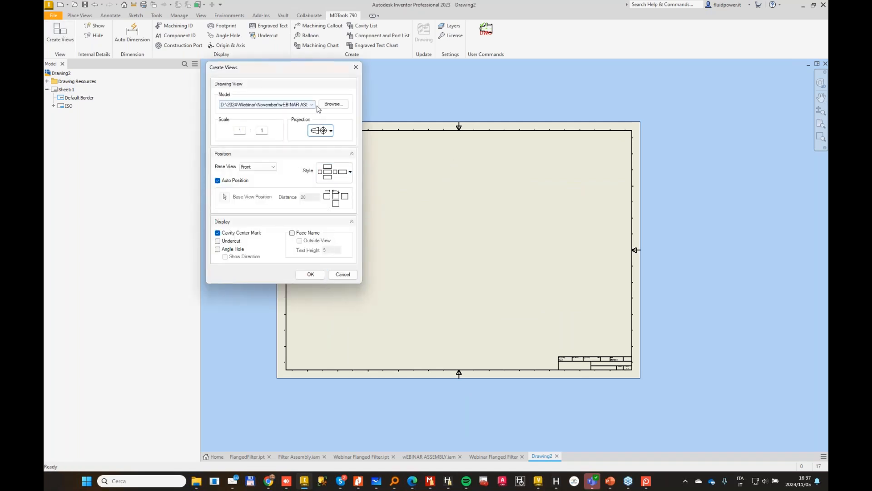
{"action": "left_click", "coordinate": [312, 105]}
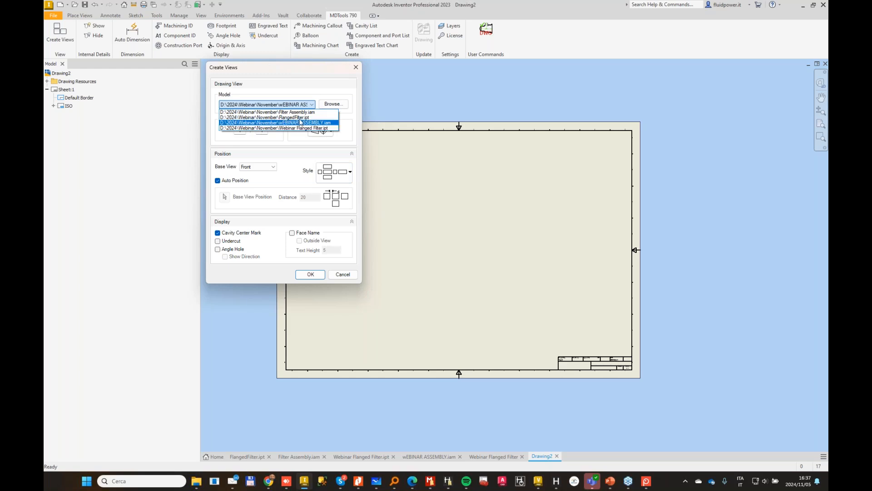
{"action": "left_click", "coordinate": [300, 127]}
{"action": "left_click", "coordinate": [310, 274]}
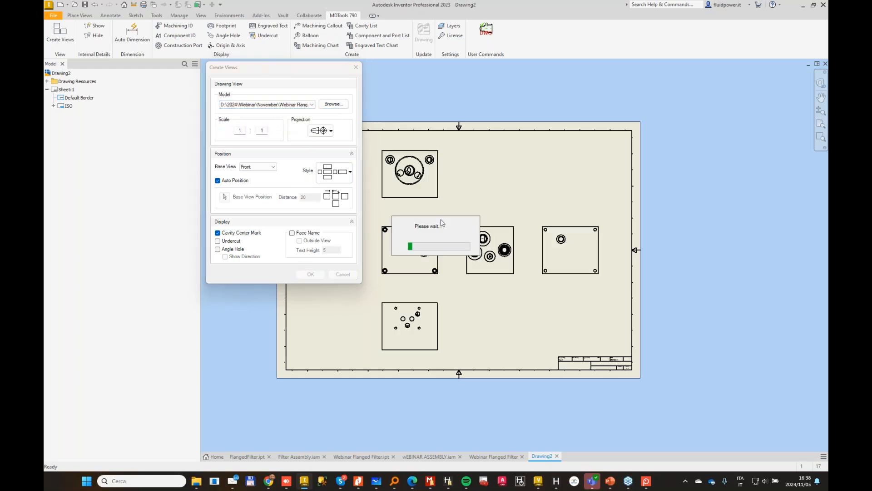
Step: Open the Auto Dimension setup for the new drawing's six manifold views
{"action": "left_click", "coordinate": [124, 33]}
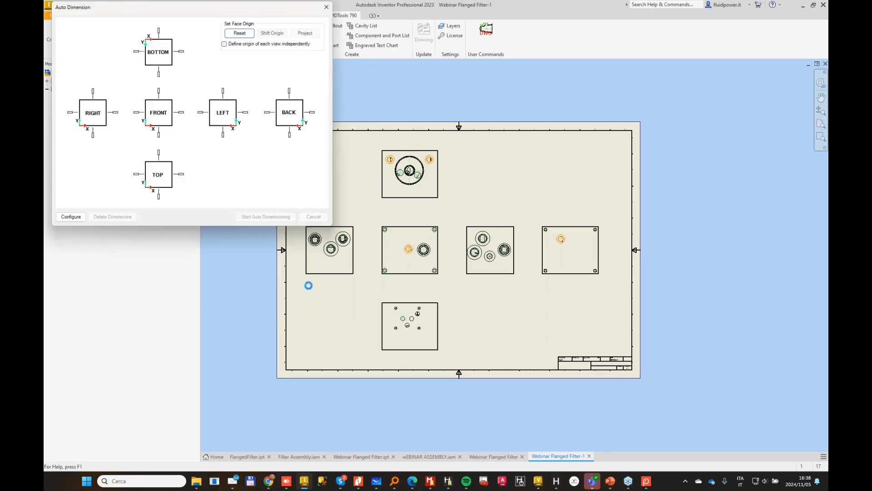
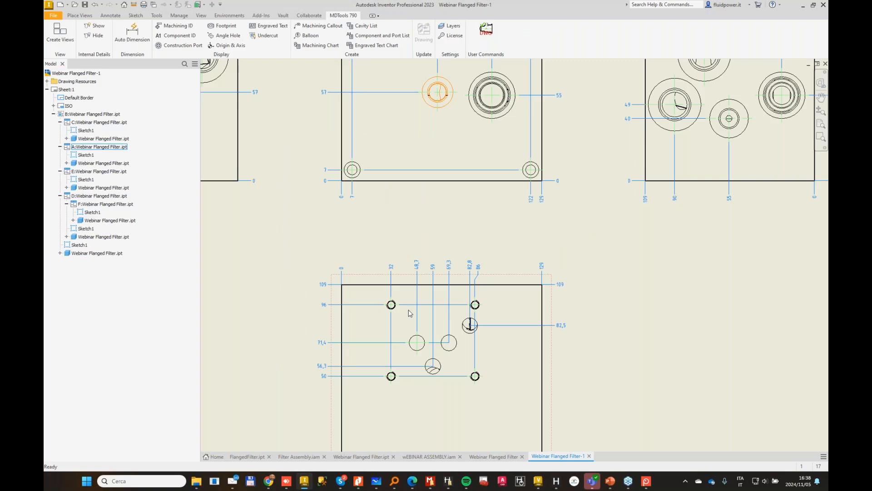
Step: Display the footprint on the manifold views and insert the AutoCAD detail blocks for the manifold's cavities
{"action": "left_click", "coordinate": [229, 27]}
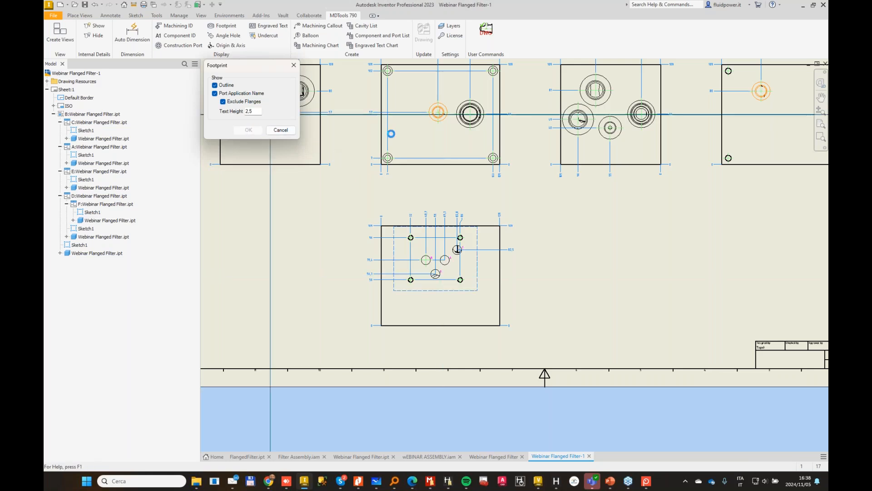
{"action": "left_click", "coordinate": [486, 29]}
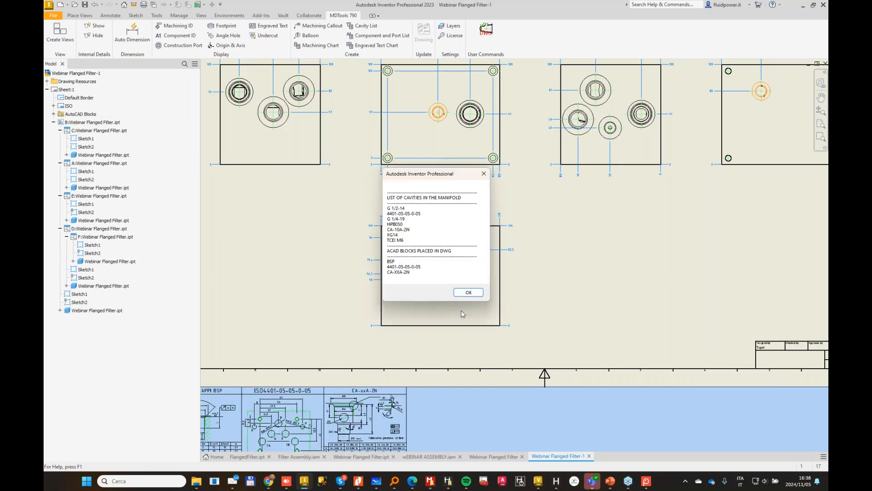
{"action": "left_click", "coordinate": [468, 292]}
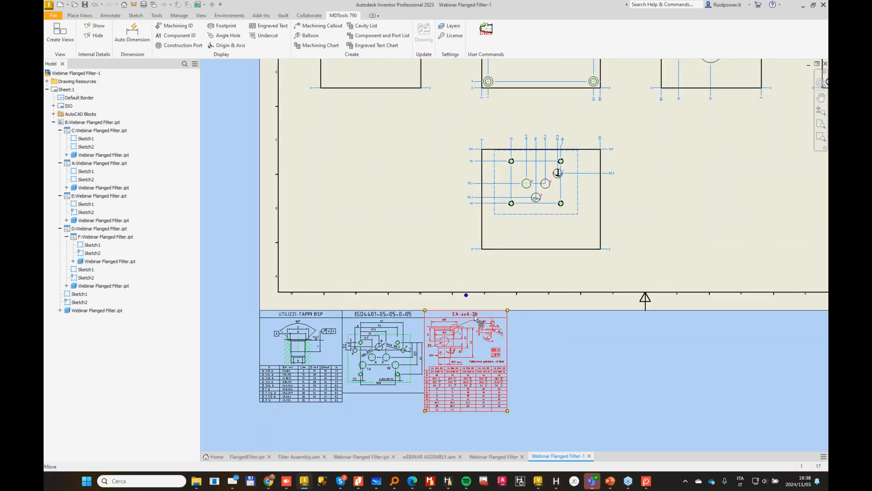
{"action": "left_click_drag", "start_coordinate": [473, 314], "coordinate": [320, 110]}
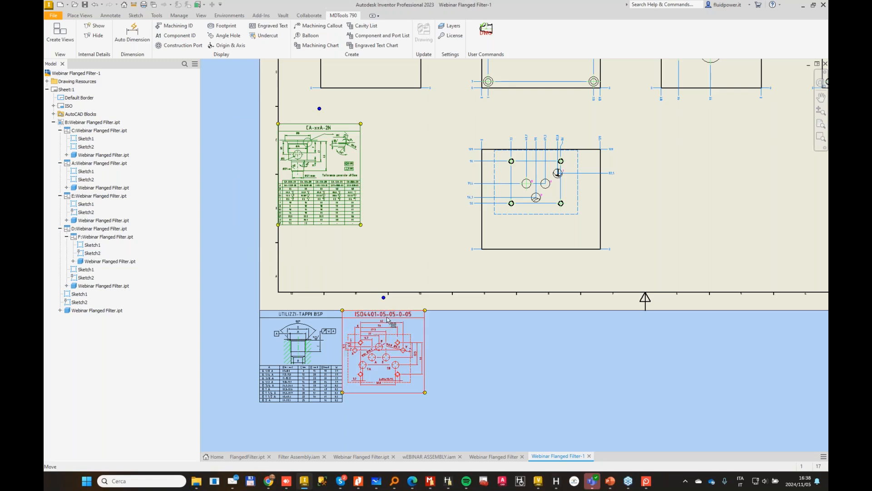
{"action": "left_click_drag", "start_coordinate": [384, 298], "coordinate": [401, 122]}
{"action": "middle_click_drag", "start_coordinate": [324, 149], "coordinate": [316, 217]}
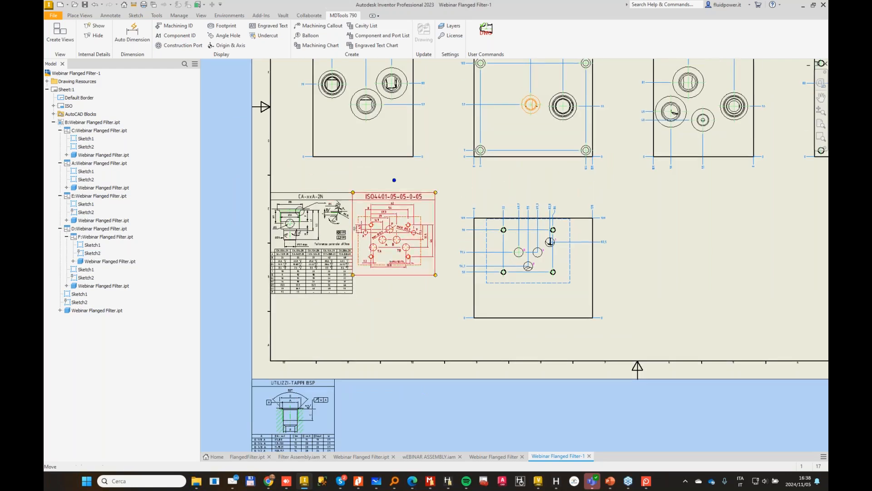
{"action": "scroll", "coordinate": [317, 218], "scroll_direction": "up", "scroll_amount": 3}
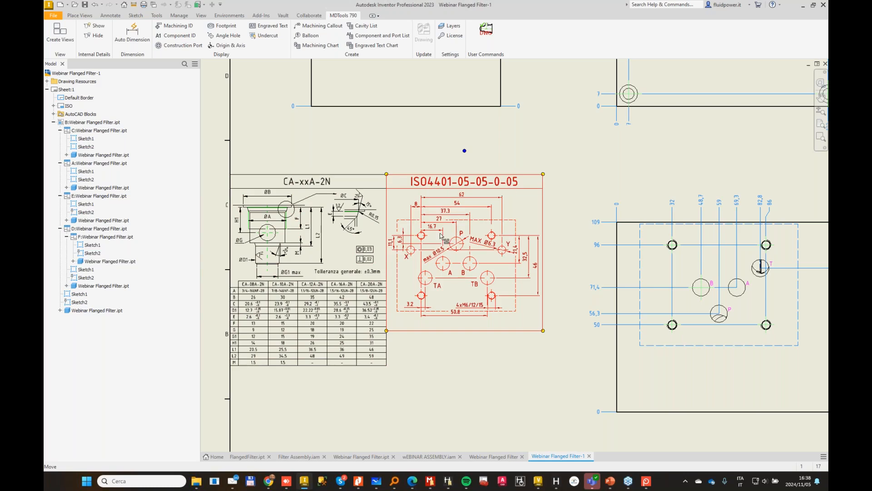
Step: Examine the filter cavity view, checking the CV, IN1 and IN2 labels and the center dimensions around the cavity
{"action": "scroll", "coordinate": [492, 302], "scroll_direction": "down", "scroll_amount": 3}
{"action": "middle_click_drag", "start_coordinate": [503, 352], "coordinate": [525, 245]}
{"action": "left_click_drag", "start_coordinate": [393, 336], "coordinate": [470, 223]}
{"action": "scroll", "coordinate": [485, 231], "scroll_direction": "up", "scroll_amount": 3}
{"action": "left_click", "coordinate": [625, 228]}
{"action": "scroll", "coordinate": [627, 236], "scroll_direction": "down", "scroll_amount": 5}
{"action": "middle_click_drag", "start_coordinate": [633, 248], "coordinate": [481, 365]}
{"action": "middle_click_drag", "start_coordinate": [575, 99], "coordinate": [477, 265]}
{"action": "scroll", "coordinate": [477, 264], "scroll_direction": "up", "scroll_amount": 3}
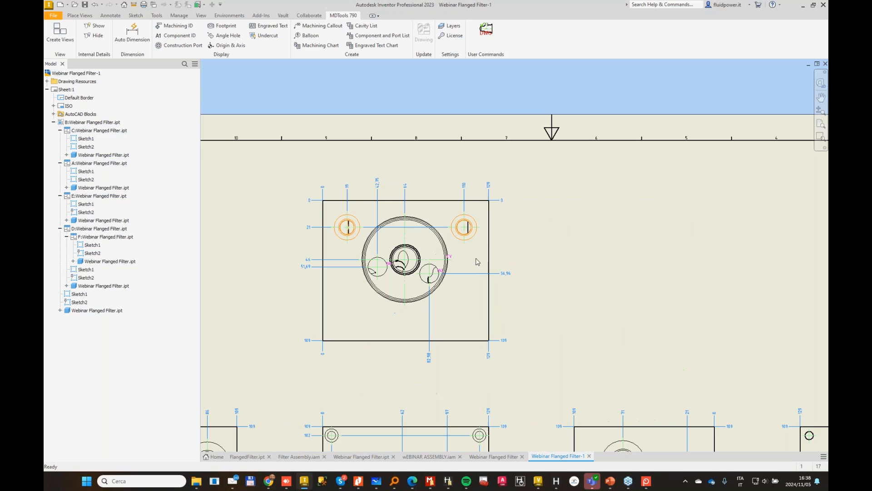
{"action": "left_click", "coordinate": [496, 225]}
{"action": "scroll", "coordinate": [386, 263], "scroll_direction": "up", "scroll_amount": 4}
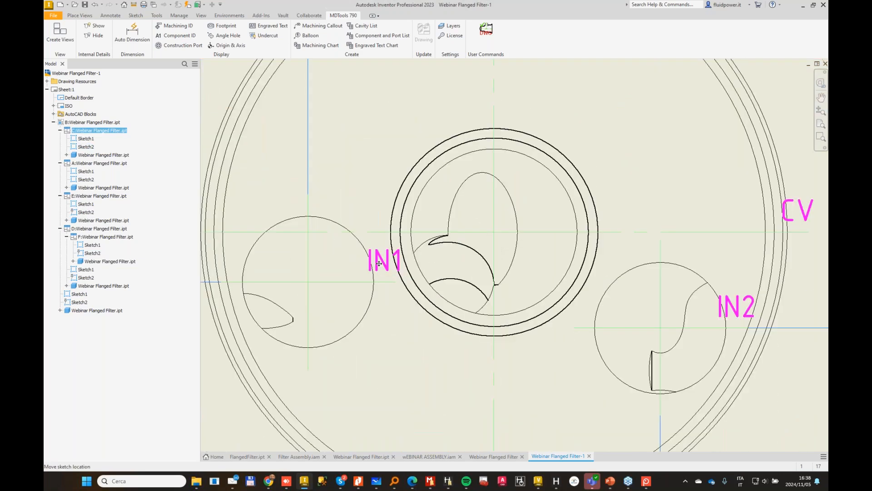
{"action": "scroll", "coordinate": [493, 262], "scroll_direction": "down", "scroll_amount": 4}
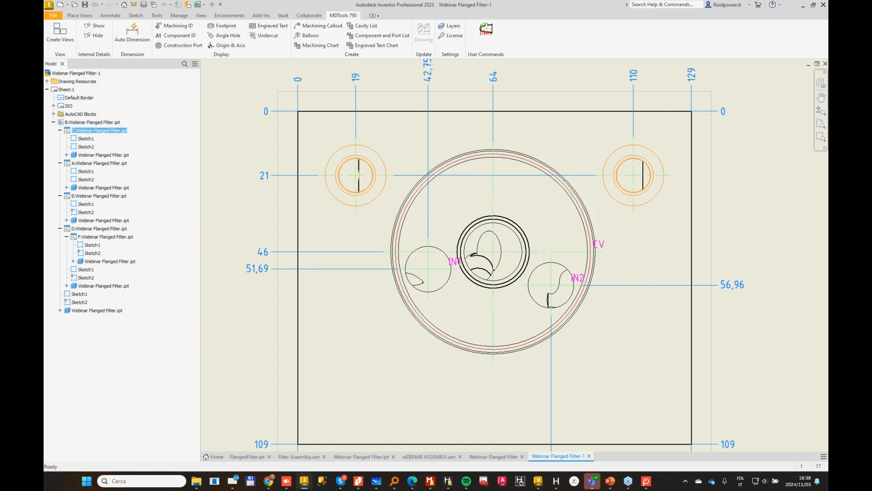
{"action": "scroll", "coordinate": [526, 162], "scroll_direction": "down", "scroll_amount": 2}
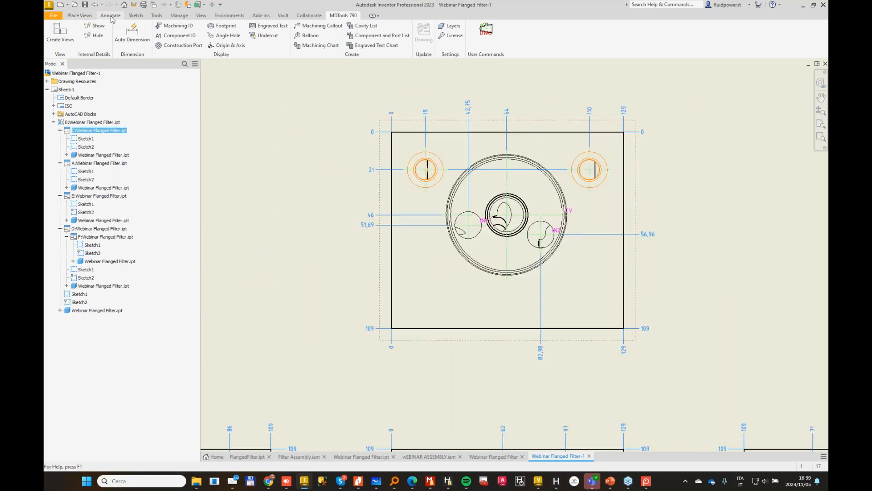
Step: Create a section view of the filter cavity view with a vertical section line through the cavity, placed beside it
{"action": "left_click", "coordinate": [81, 16]}
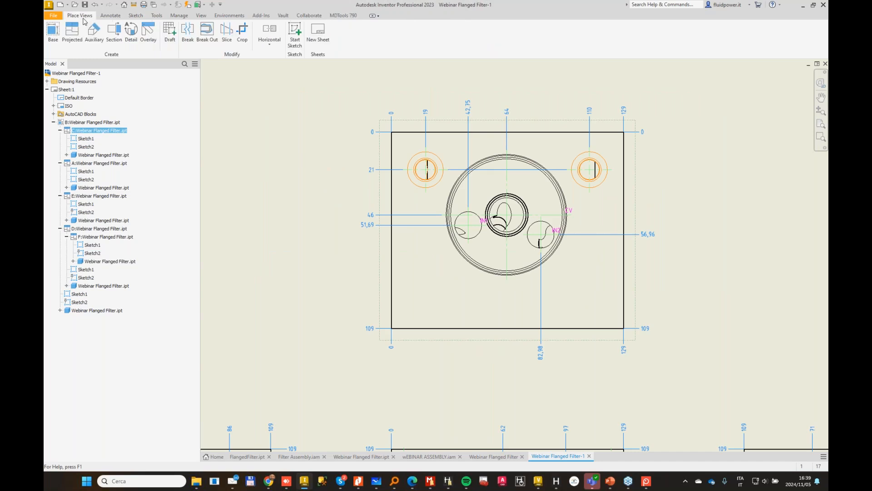
{"action": "left_click", "coordinate": [114, 31]}
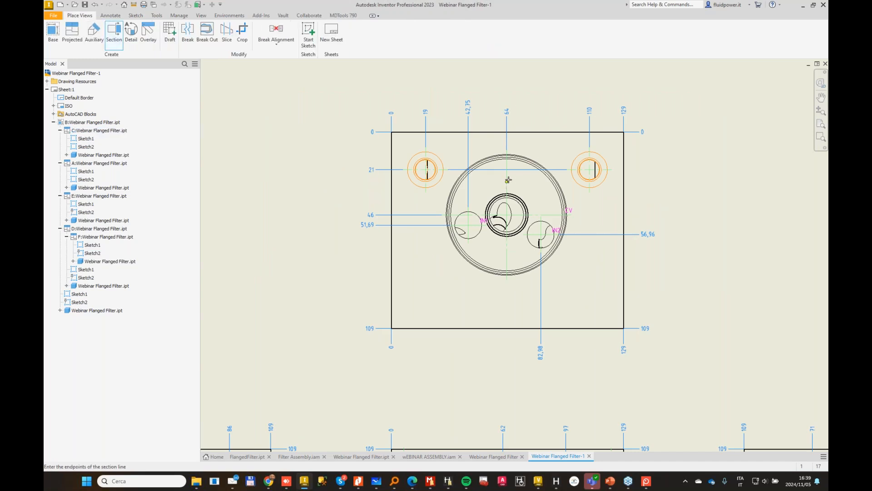
{"action": "left_click", "coordinate": [508, 74]}
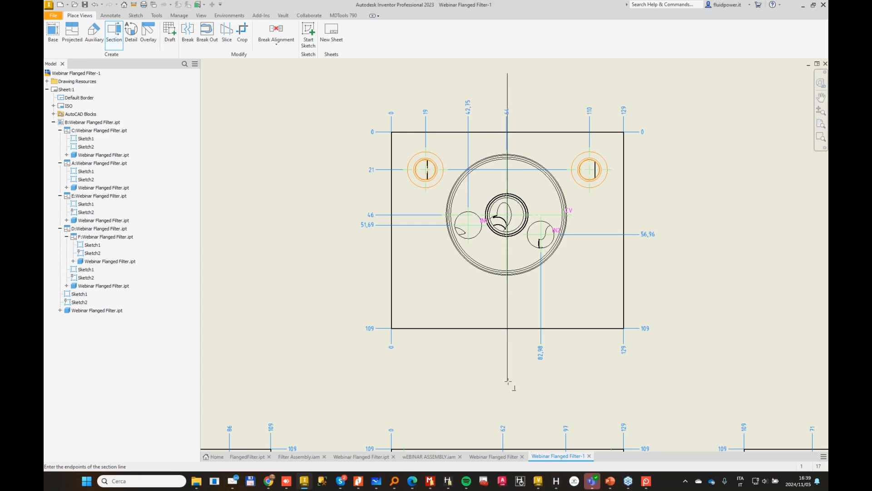
{"action": "left_click", "coordinate": [508, 380]}
{"action": "right_click", "coordinate": [559, 295]}
{"action": "left_click", "coordinate": [605, 300]}
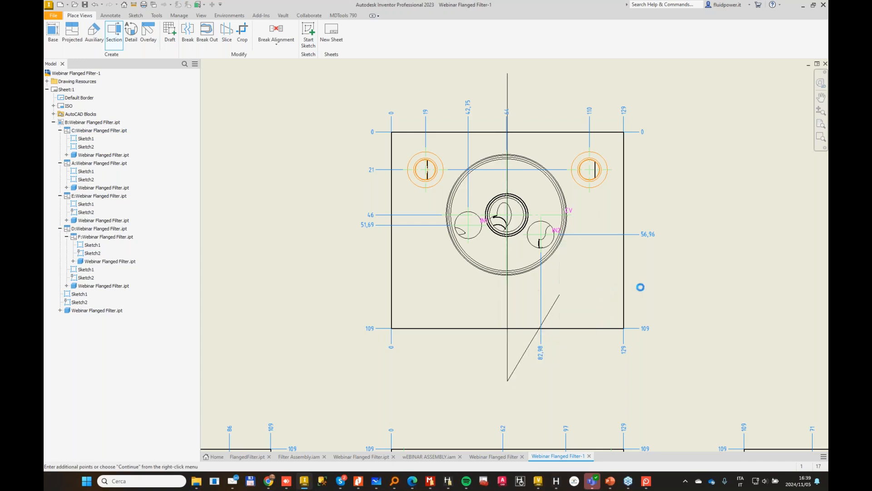
{"action": "middle_click_drag", "start_coordinate": [769, 270], "coordinate": [458, 288]}
{"action": "left_click", "coordinate": [614, 254]}
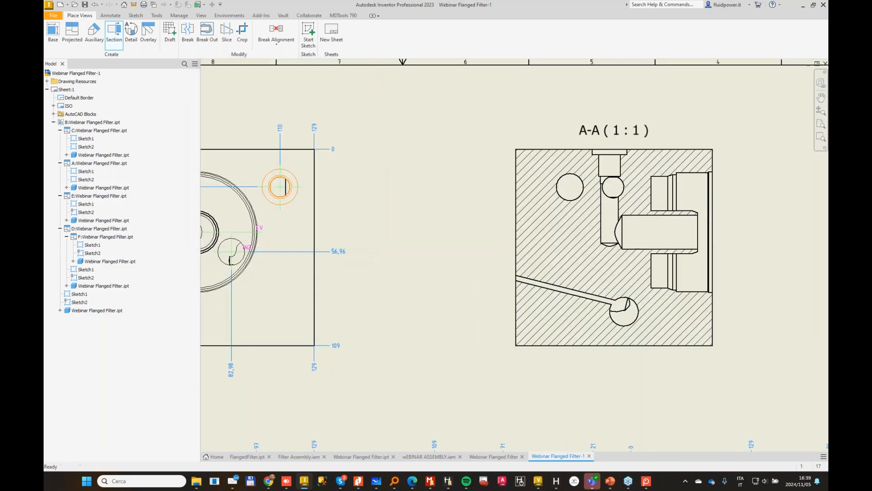
Step: Dimension the outer diameter of the central spigot inside the filter cavity in section A-A
{"action": "scroll", "coordinate": [724, 177], "scroll_direction": "up", "scroll_amount": 3}
{"action": "scroll", "coordinate": [758, 219], "scroll_direction": "up", "scroll_amount": 4}
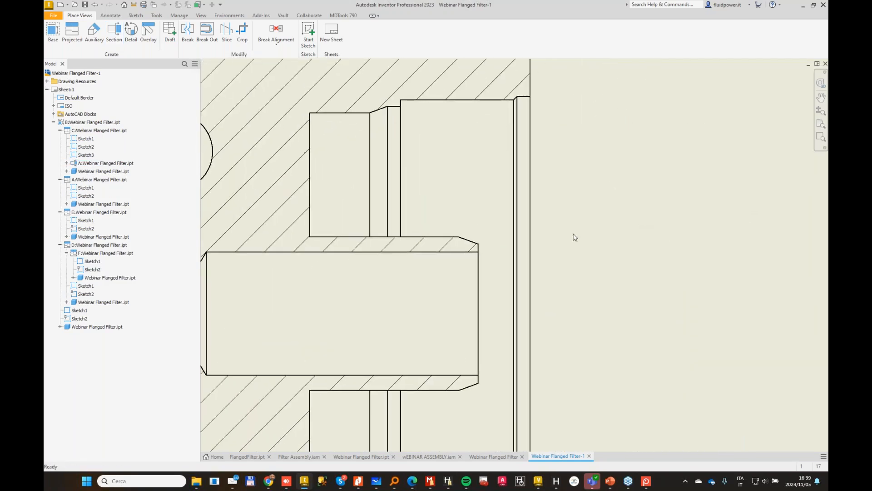
{"action": "scroll", "coordinate": [550, 255], "scroll_direction": "down", "scroll_amount": 3}
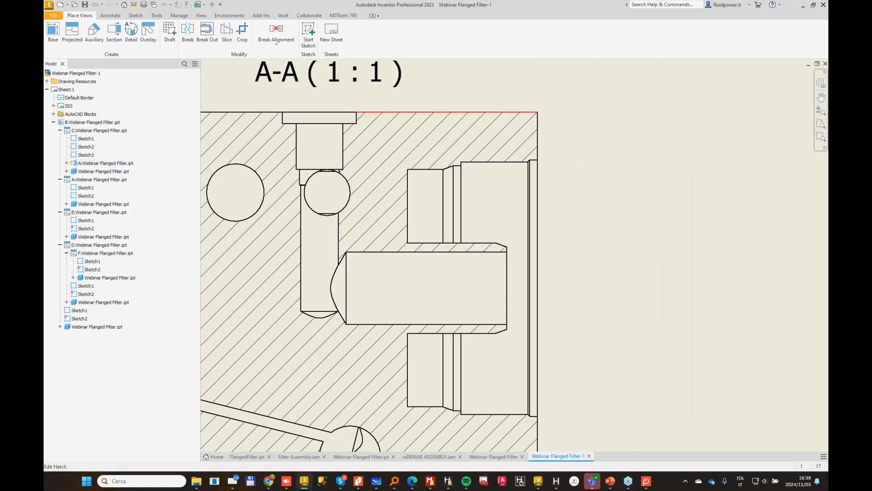
{"action": "left_click", "coordinate": [108, 17]}
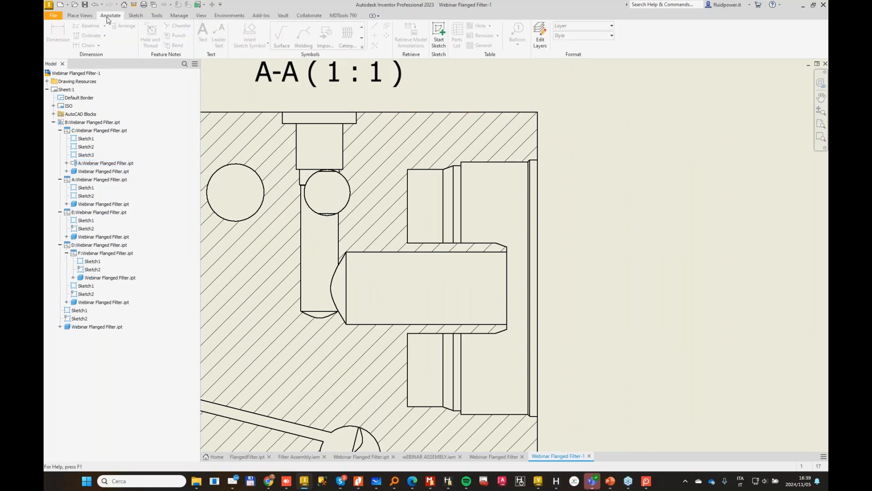
{"action": "left_click", "coordinate": [487, 246]}
{"action": "left_click", "coordinate": [450, 333]}
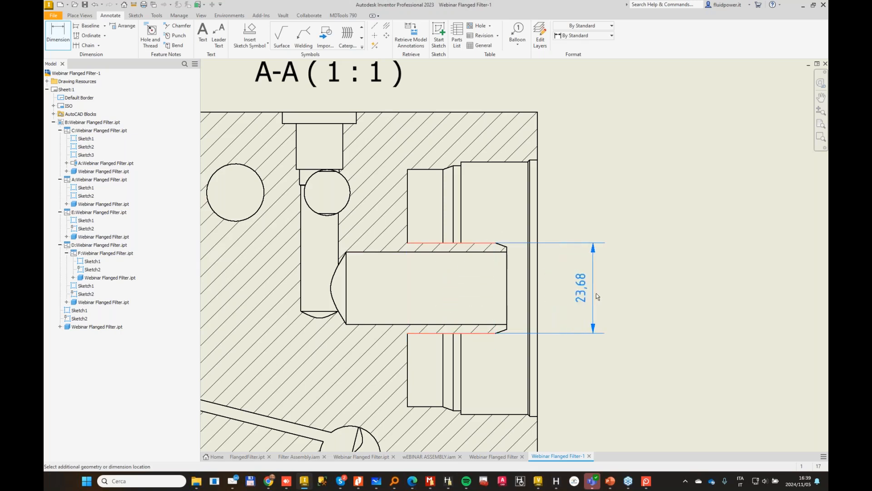
{"action": "left_click", "coordinate": [633, 296]}
{"action": "key", "text": "Escape"}
Step: Delete section view A by removing its section line from the filter cavity view
{"action": "scroll", "coordinate": [409, 267], "scroll_direction": "down", "scroll_amount": 5}
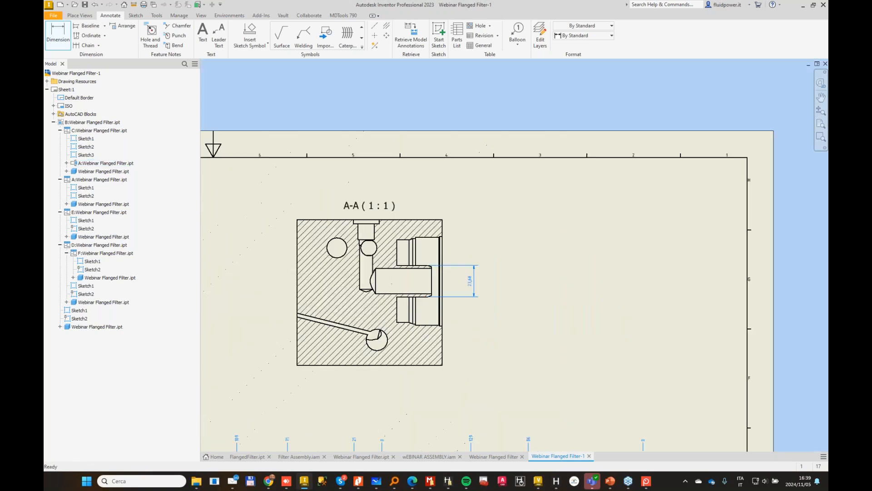
{"action": "middle_click_drag", "start_coordinate": [273, 268], "coordinate": [764, 277]}
{"action": "scroll", "coordinate": [558, 268], "scroll_direction": "up", "scroll_amount": 3}
{"action": "left_click", "coordinate": [553, 263]}
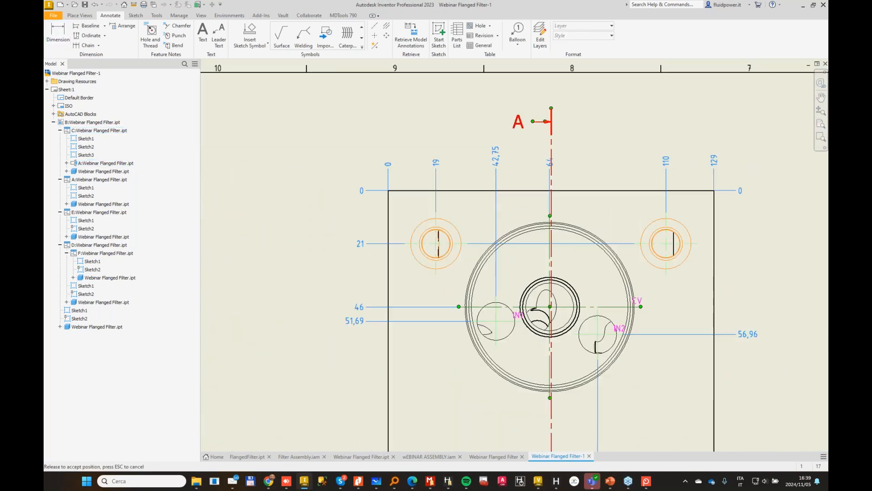
{"action": "left_click", "coordinate": [553, 231]}
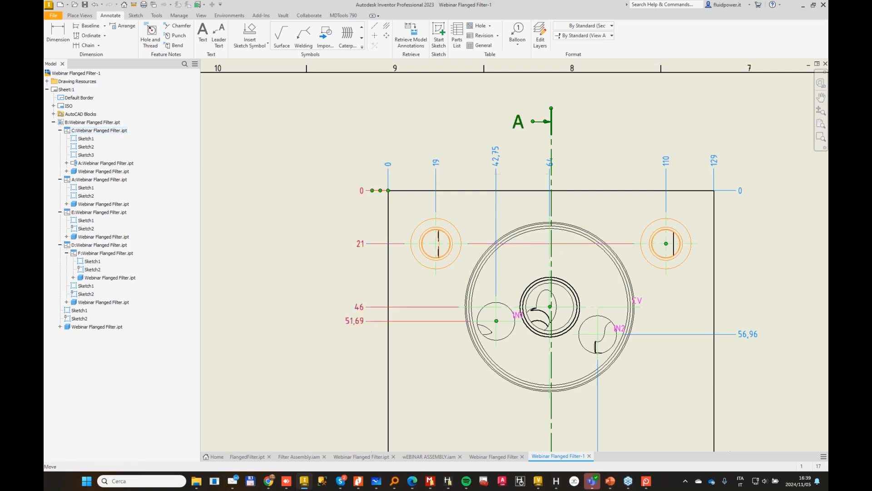
{"action": "left_click", "coordinate": [553, 239]}
{"action": "key", "text": "Delete"}
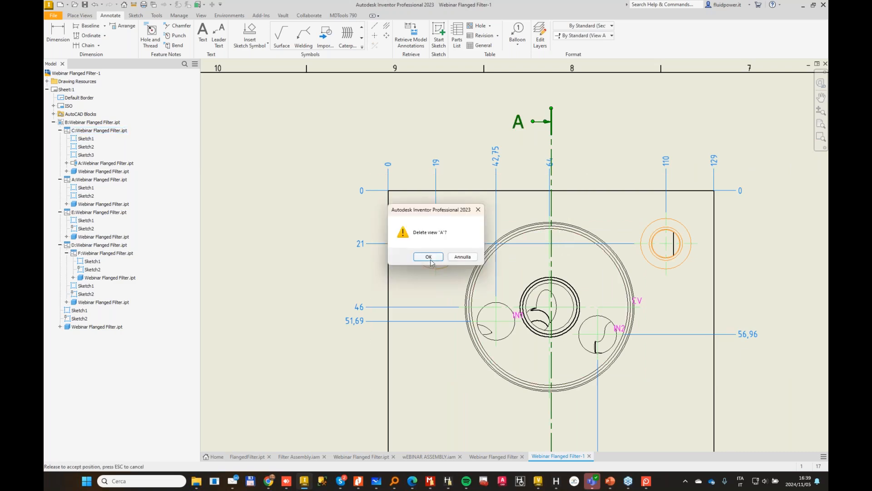
{"action": "left_click", "coordinate": [429, 258]}
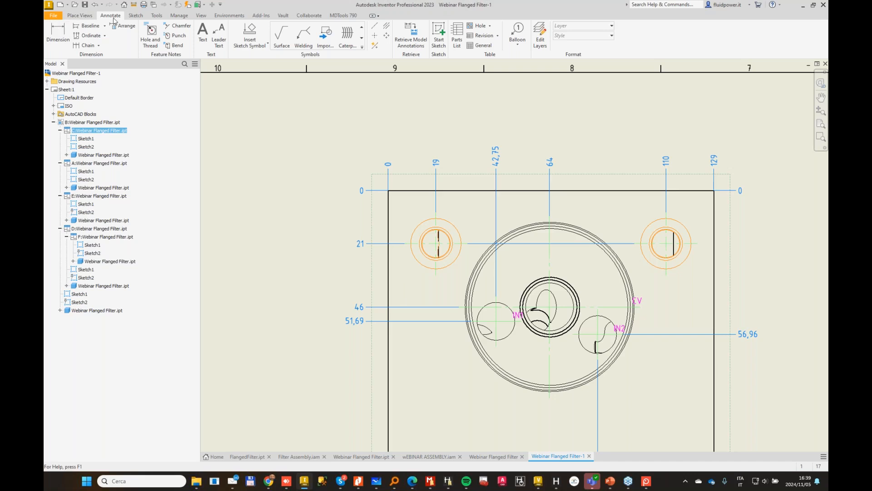
Step: Start a sketch on the filter cavity view and draw a vertical line extending beyond the block's outline
{"action": "left_click", "coordinate": [136, 16]}
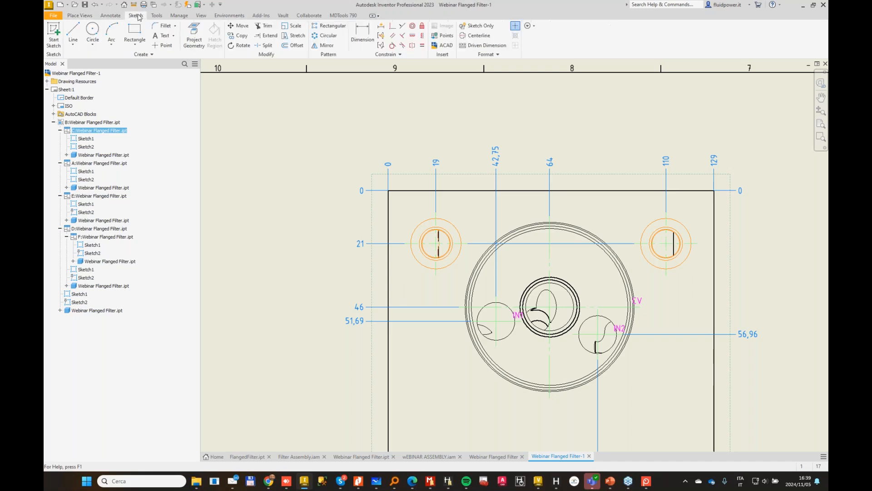
{"action": "left_click", "coordinate": [54, 32]}
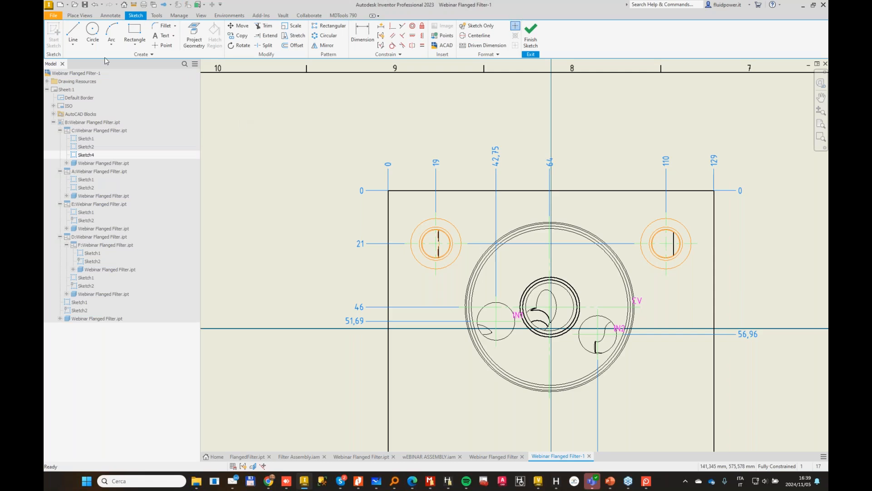
{"action": "left_click", "coordinate": [72, 33]}
{"action": "scroll", "coordinate": [545, 384], "scroll_direction": "down", "scroll_amount": 3}
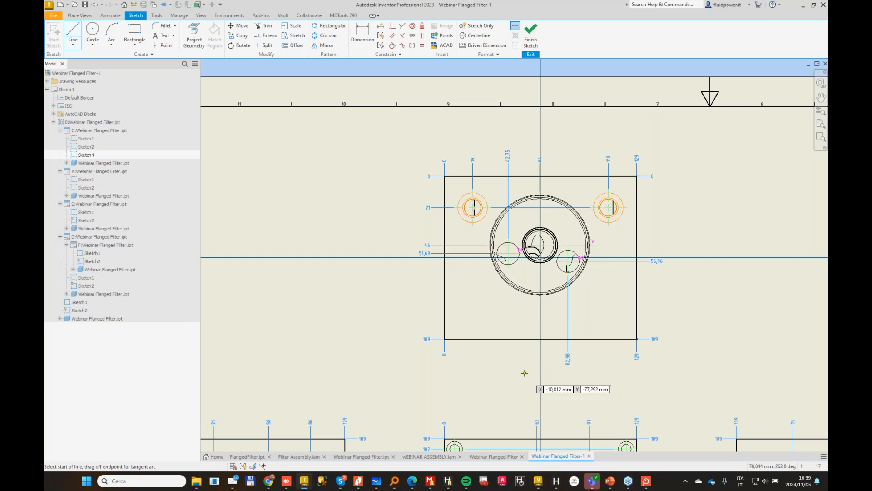
{"action": "left_click", "coordinate": [541, 158]}
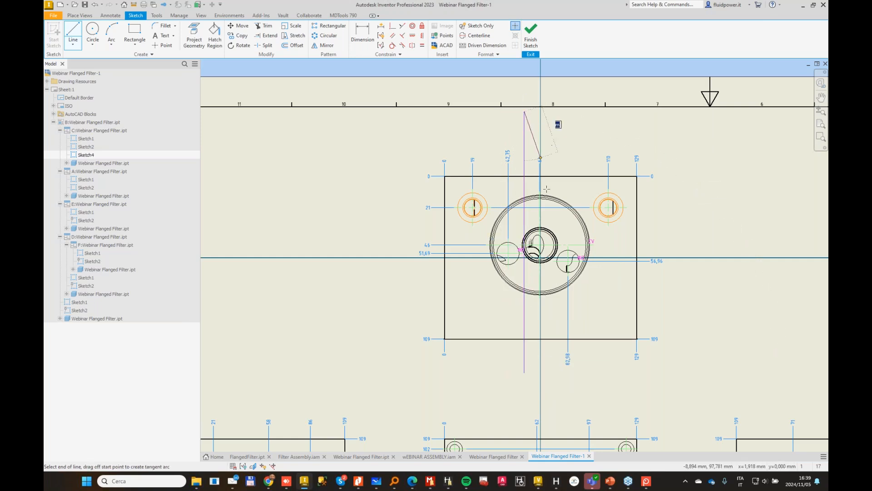
{"action": "scroll", "coordinate": [543, 214], "scroll_direction": "up", "scroll_amount": 3}
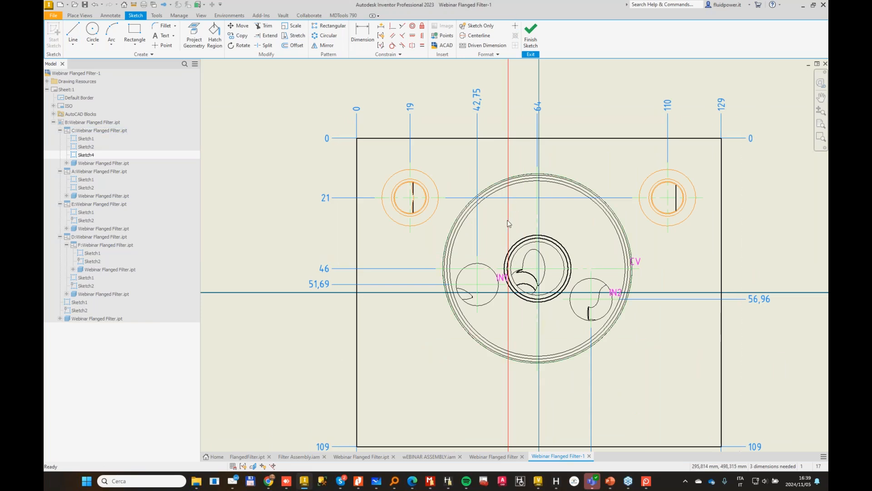
Step: Project the filter cavity's center point, make the vertical line coincident with it, and finish the sketch
{"action": "left_click", "coordinate": [393, 26]}
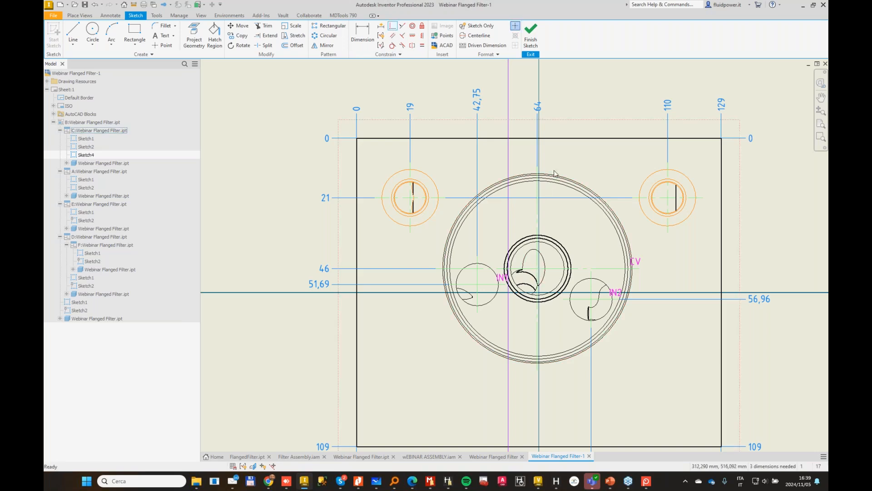
{"action": "key", "text": "Escape"}
{"action": "left_click", "coordinate": [200, 33]}
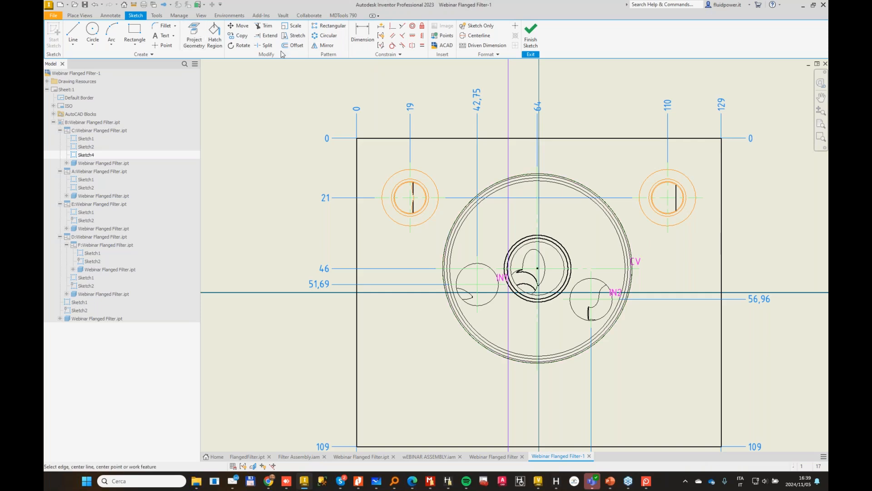
{"action": "key", "text": "Escape"}
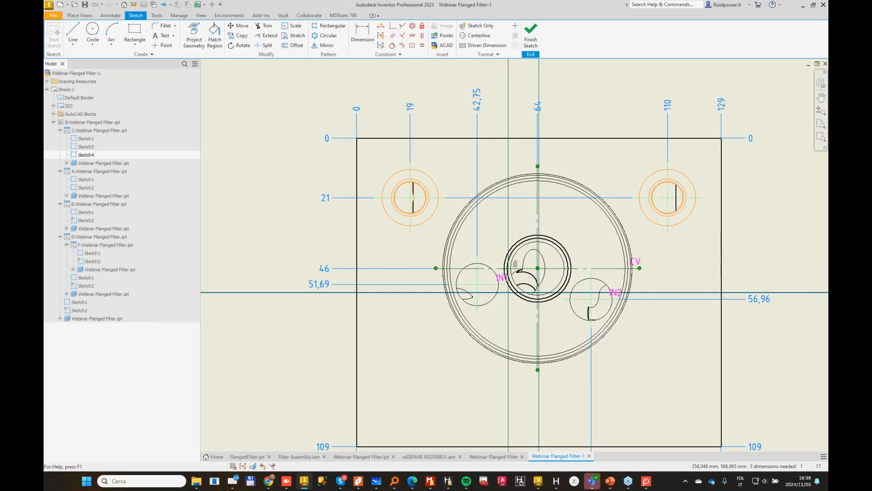
{"action": "left_click", "coordinate": [392, 25]}
{"action": "left_click", "coordinate": [508, 207]}
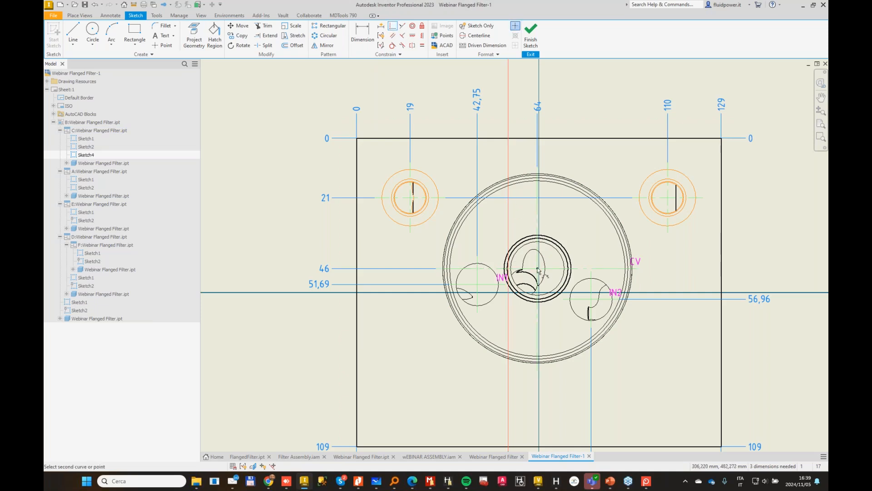
{"action": "left_click", "coordinate": [538, 270]}
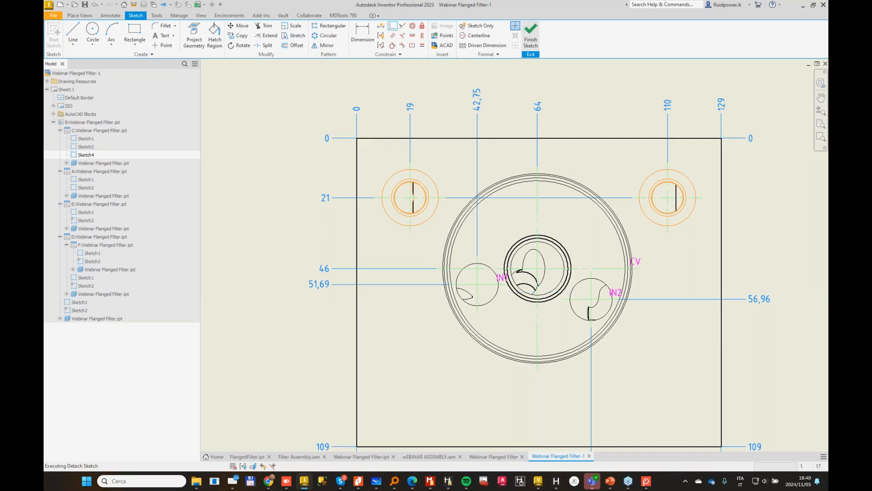
{"action": "left_click", "coordinate": [530, 32]}
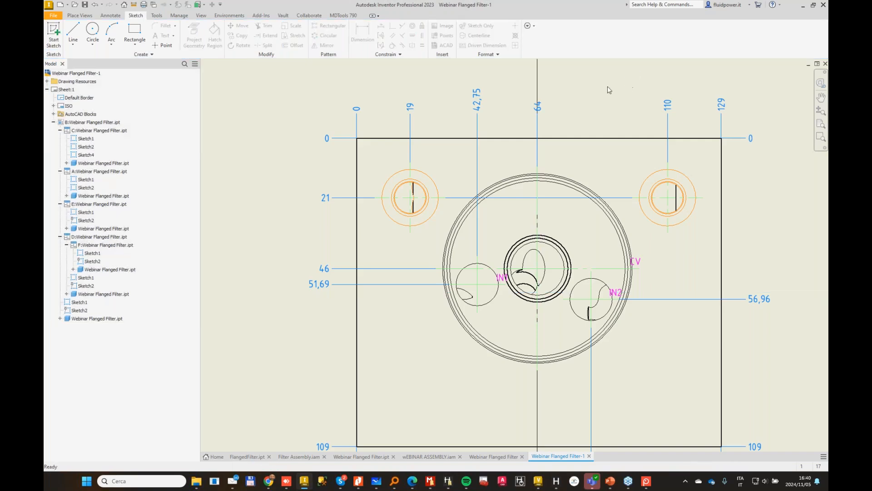
Step: Create a 1:1 full section view of the filter cavity view from its sketched vertical line, placed to the right of it
{"action": "left_click", "coordinate": [80, 15]}
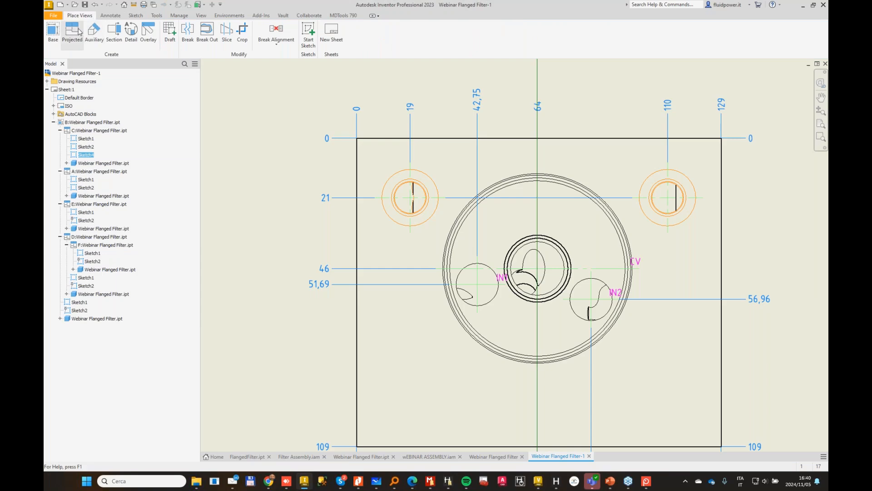
{"action": "left_click", "coordinate": [114, 31]}
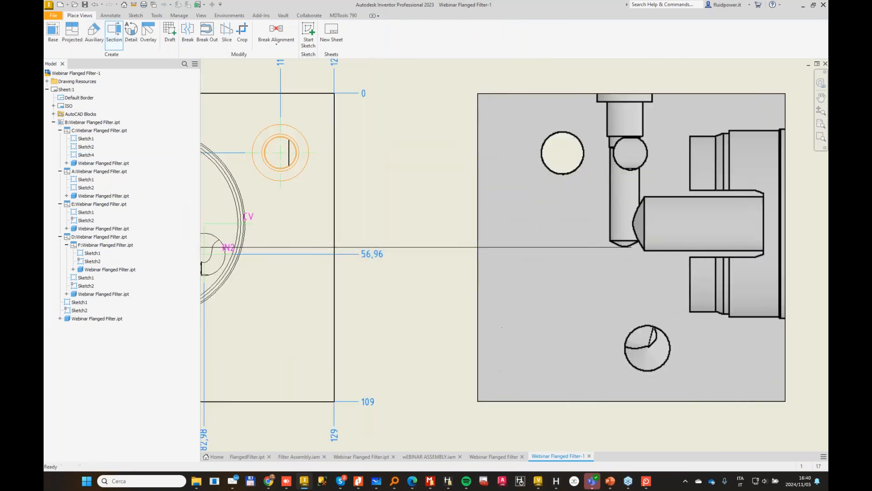
{"action": "left_click", "coordinate": [636, 209]}
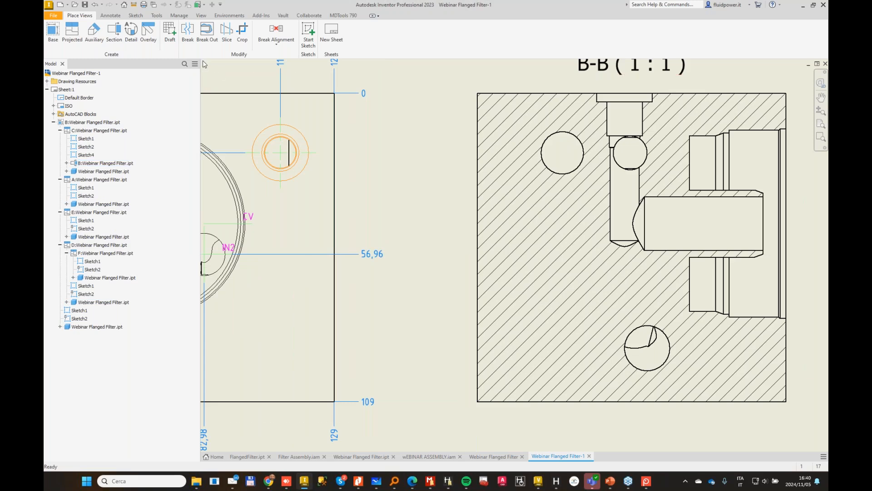
Step: Add a bisecting centerline between the two long edges of the central bore in section B-B
{"action": "left_click", "coordinate": [113, 16]}
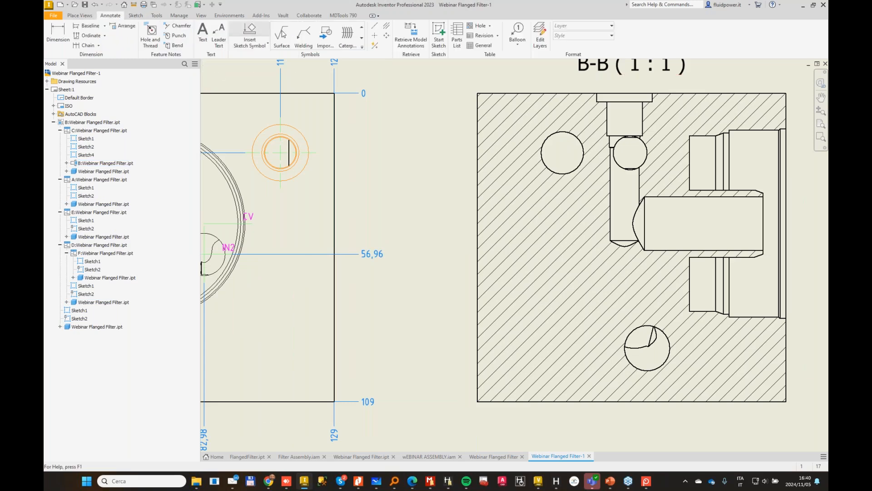
{"action": "left_click", "coordinate": [388, 27]}
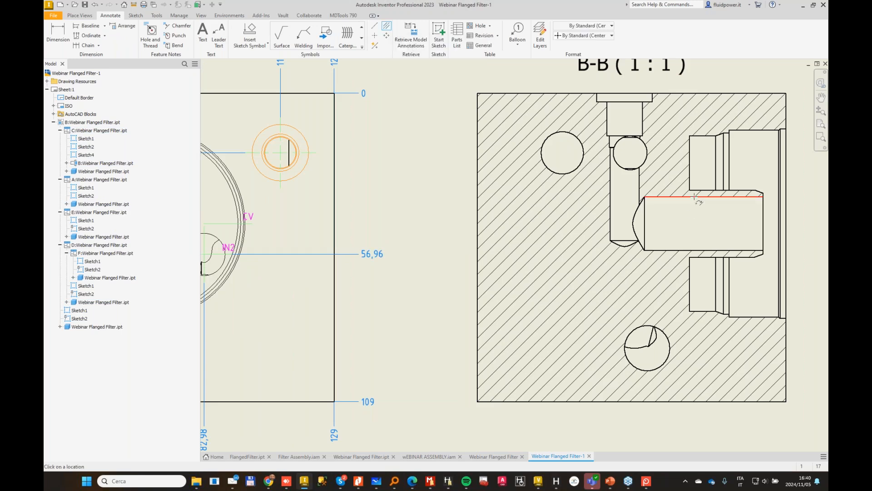
{"action": "left_click", "coordinate": [693, 250]}
{"action": "key", "text": "Escape"}
Step: Dimension the central bore's diameter and the spigot's outer diameter beside section B-B
{"action": "middle_click_drag", "start_coordinate": [677, 231], "coordinate": [542, 237]}
{"action": "left_click", "coordinate": [59, 31]}
{"action": "left_click", "coordinate": [611, 203]}
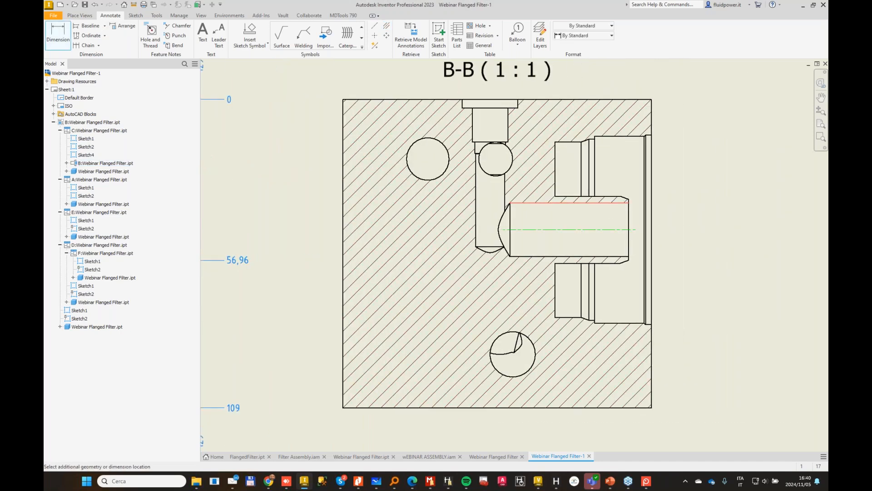
{"action": "left_click", "coordinate": [570, 256]}
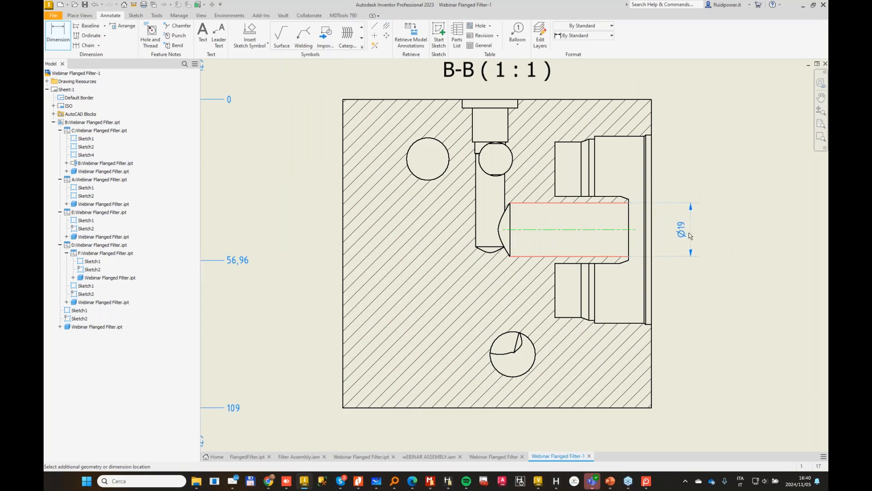
{"action": "left_click", "coordinate": [686, 231]}
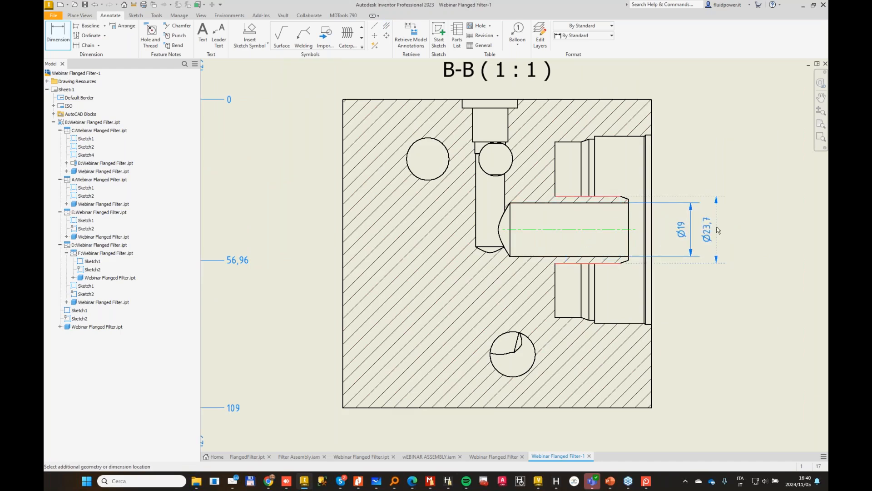
{"action": "left_click", "coordinate": [718, 230]}
{"action": "key", "text": "Escape"}
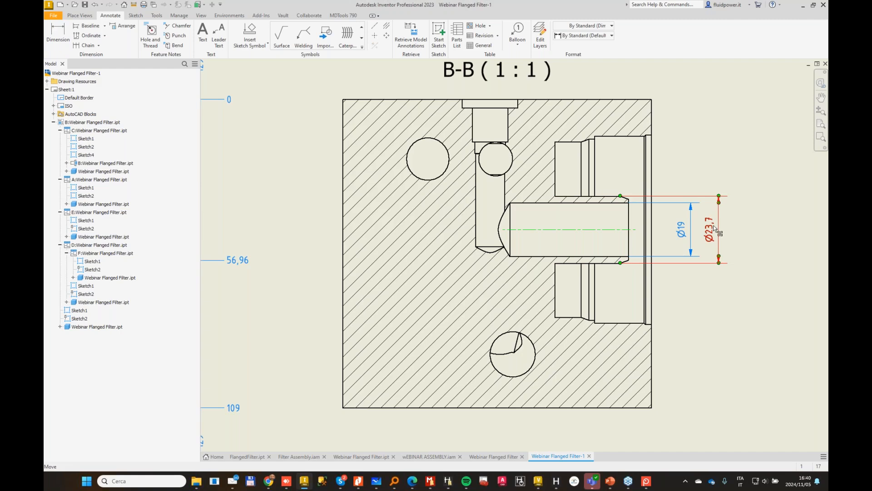
Step: Give the spigot's outer diameter a deviation tolerance of +0,00/-0,05 per the filter catalogue PDF, and move its text clear of the bore dimension
{"action": "double_click", "coordinate": [715, 228]}
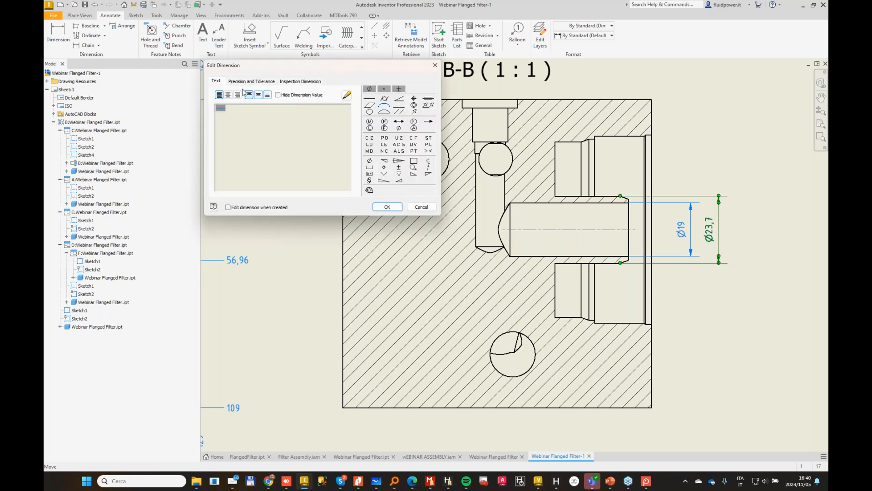
{"action": "left_click", "coordinate": [258, 82]}
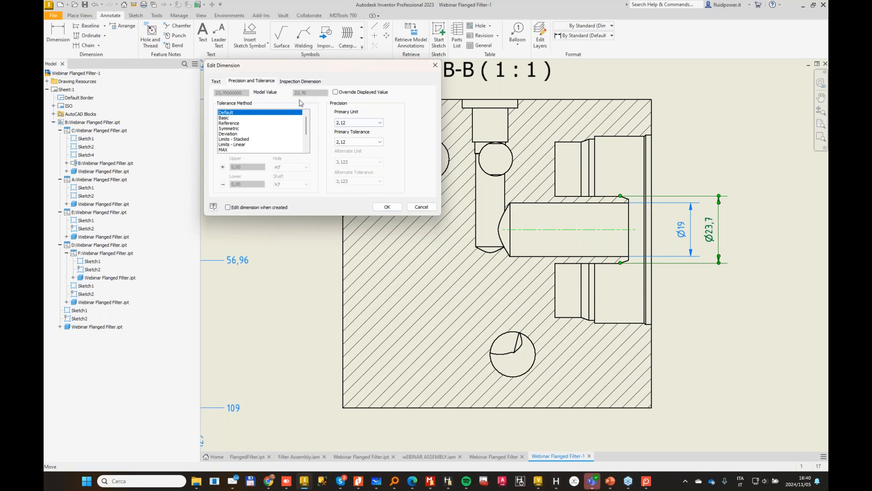
{"action": "left_click", "coordinate": [234, 134]}
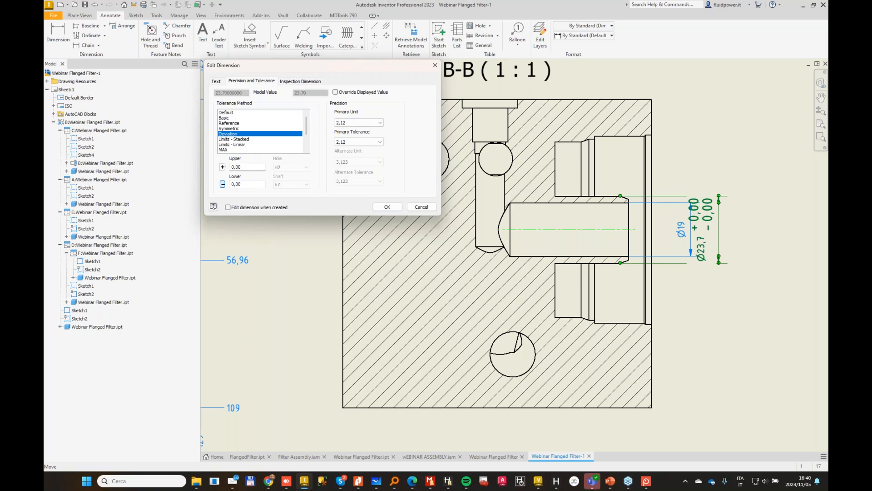
{"action": "key", "text": "alt+Tab"}
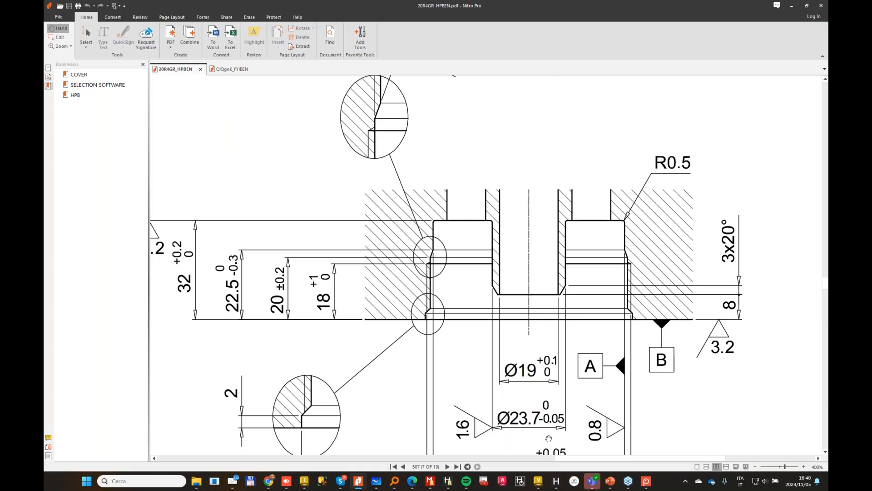
{"action": "left_click", "coordinate": [792, 6]}
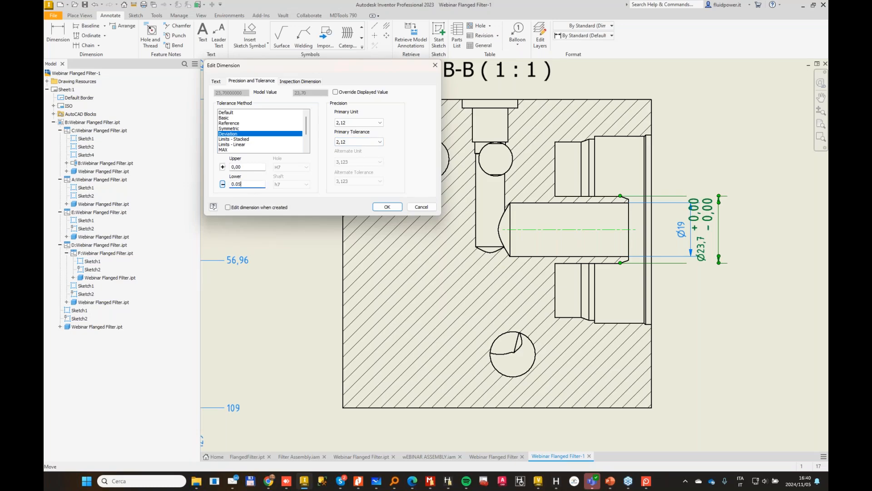
{"action": "key", "text": "Tab"}
{"action": "left_click", "coordinate": [387, 207]}
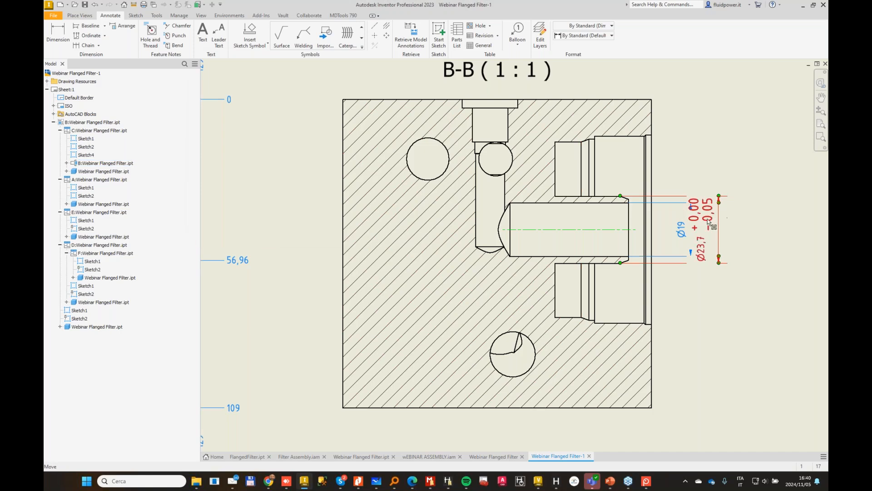
{"action": "left_click_drag", "start_coordinate": [719, 223], "coordinate": [742, 156]}
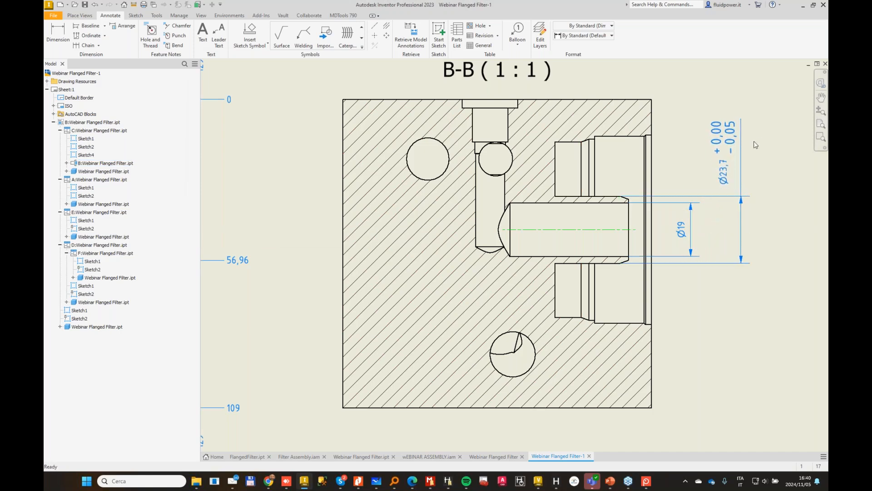
{"action": "left_click", "coordinate": [800, 69]}
Step: Examine the toleranced dimension in section B-B and the other block views and cavity detail blocks on the sheet
{"action": "scroll", "coordinate": [728, 144], "scroll_direction": "down", "scroll_amount": 3}
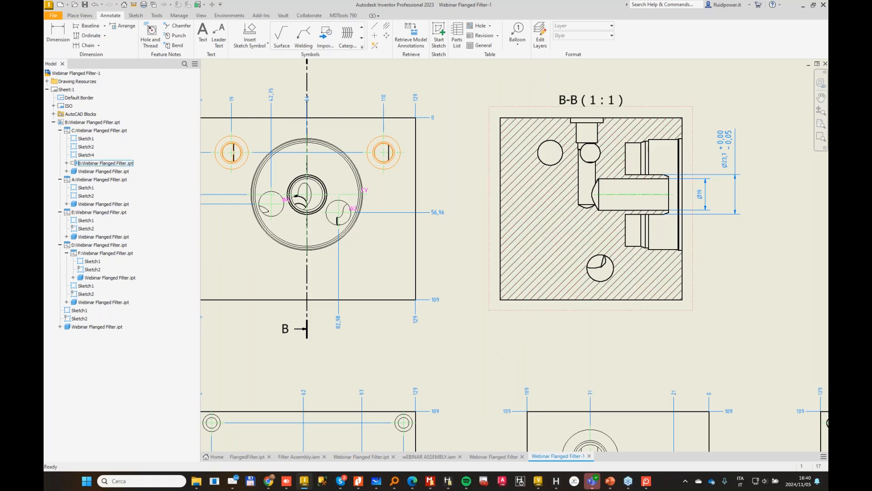
{"action": "scroll", "coordinate": [740, 152], "scroll_direction": "down", "scroll_amount": 3}
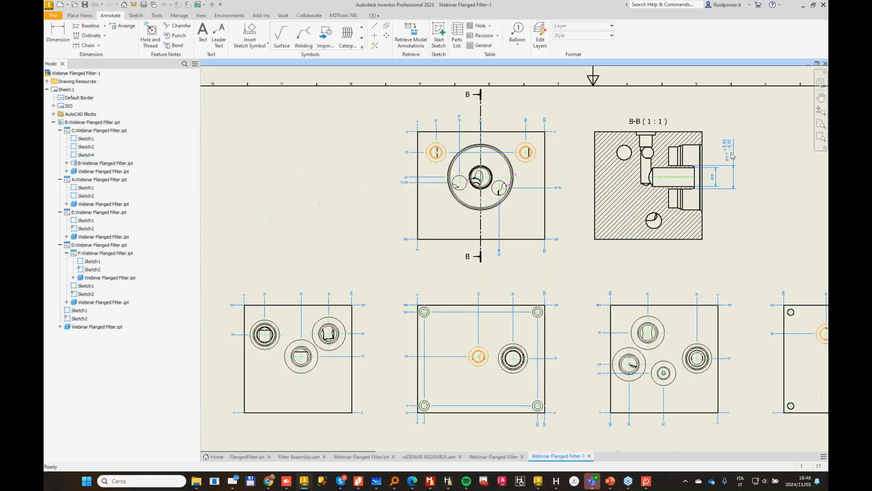
{"action": "scroll", "coordinate": [740, 157], "scroll_direction": "up", "scroll_amount": 4}
{"action": "scroll", "coordinate": [800, 114], "scroll_direction": "up", "scroll_amount": 5}
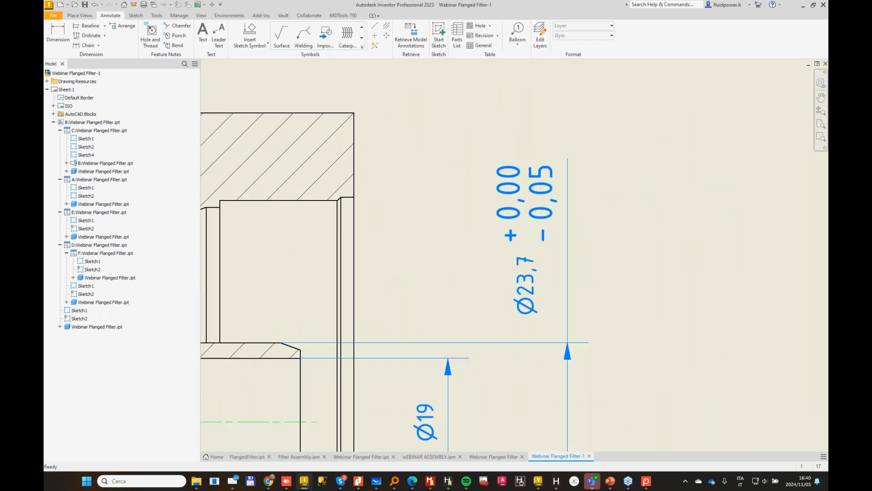
{"action": "scroll", "coordinate": [509, 273], "scroll_direction": "down", "scroll_amount": 2}
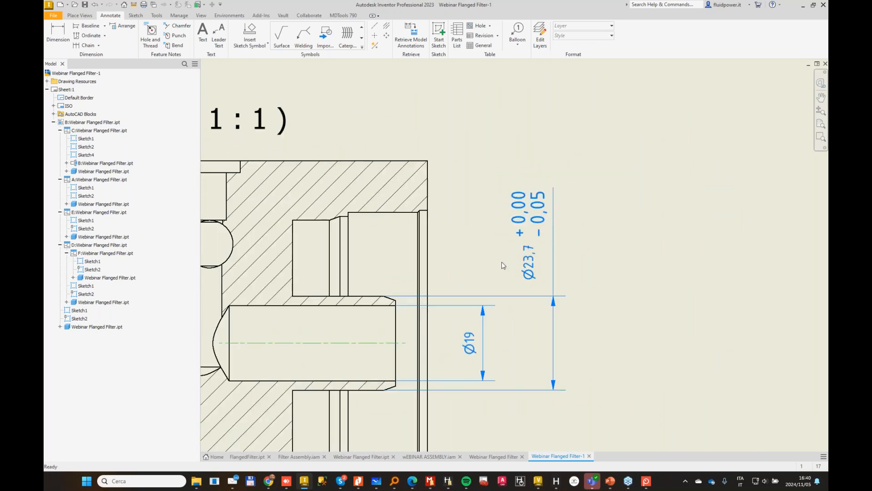
{"action": "middle_click_drag", "start_coordinate": [502, 263], "coordinate": [594, 225]}
{"action": "scroll", "coordinate": [339, 289], "scroll_direction": "down", "scroll_amount": 3}
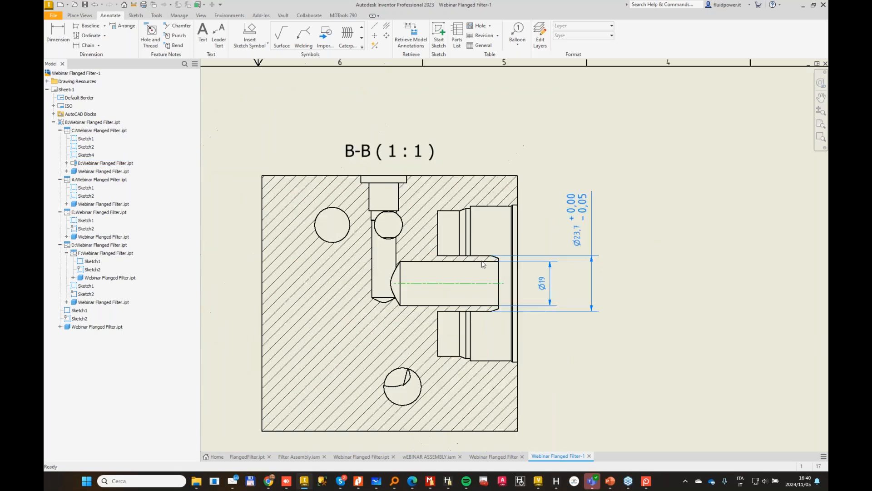
{"action": "middle_click_drag", "start_coordinate": [338, 308], "coordinate": [536, 227]}
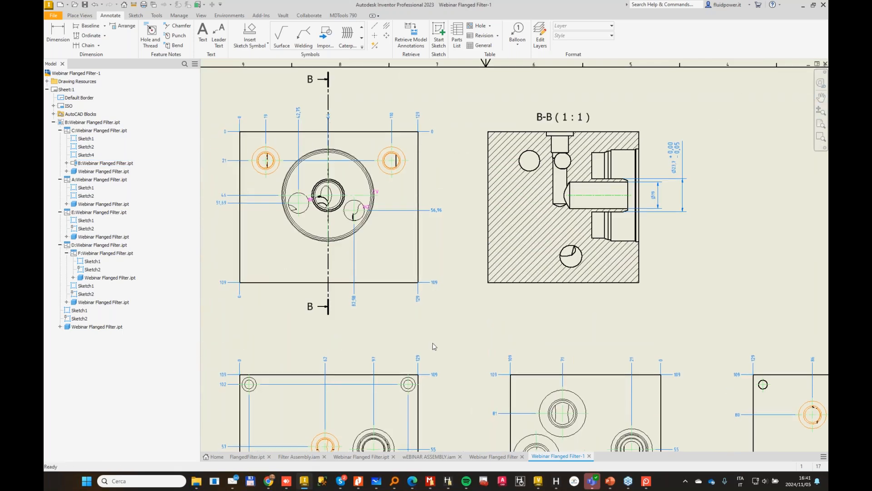
{"action": "middle_click_drag", "start_coordinate": [432, 347], "coordinate": [484, 295]}
{"action": "scroll", "coordinate": [485, 311], "scroll_direction": "down", "scroll_amount": 3}
{"action": "middle_click_drag", "start_coordinate": [488, 342], "coordinate": [545, 202]}
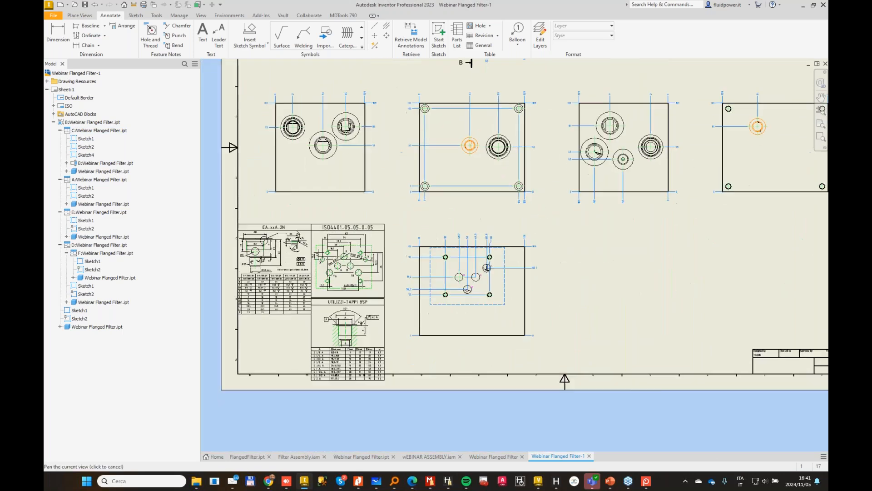
{"action": "middle_click_drag", "start_coordinate": [555, 238], "coordinate": [497, 300]}
Step: Add machining callouts to the block views and move the HPB050, IN1 and IN2 callouts outside the filter face's outline
{"action": "left_click", "coordinate": [334, 16]}
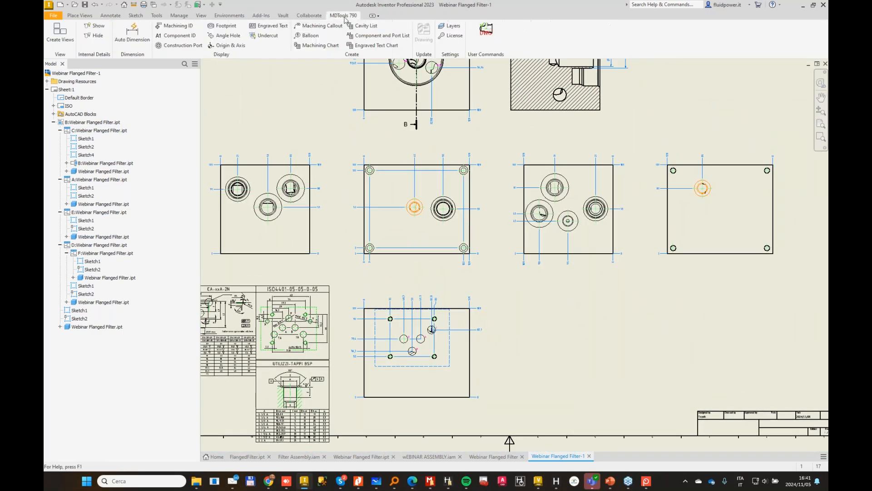
{"action": "left_click", "coordinate": [323, 26]}
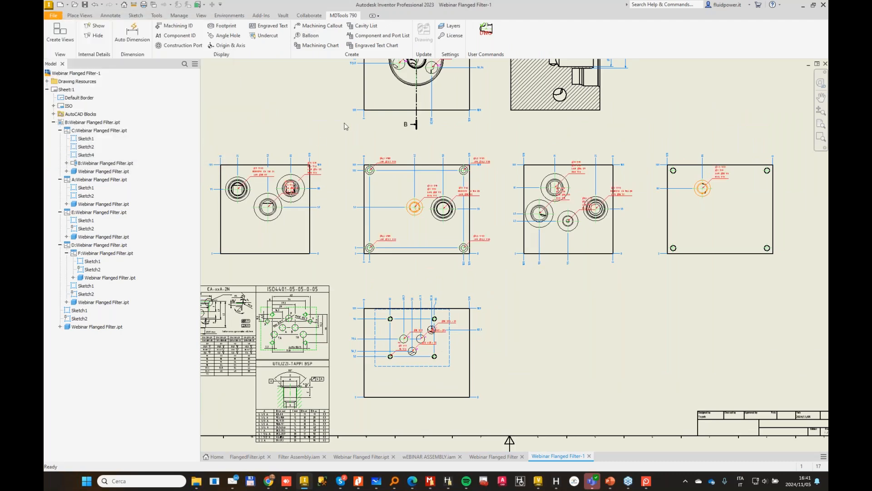
{"action": "scroll", "coordinate": [400, 197], "scroll_direction": "up", "scroll_amount": 3}
{"action": "scroll", "coordinate": [429, 212], "scroll_direction": "up", "scroll_amount": 3}
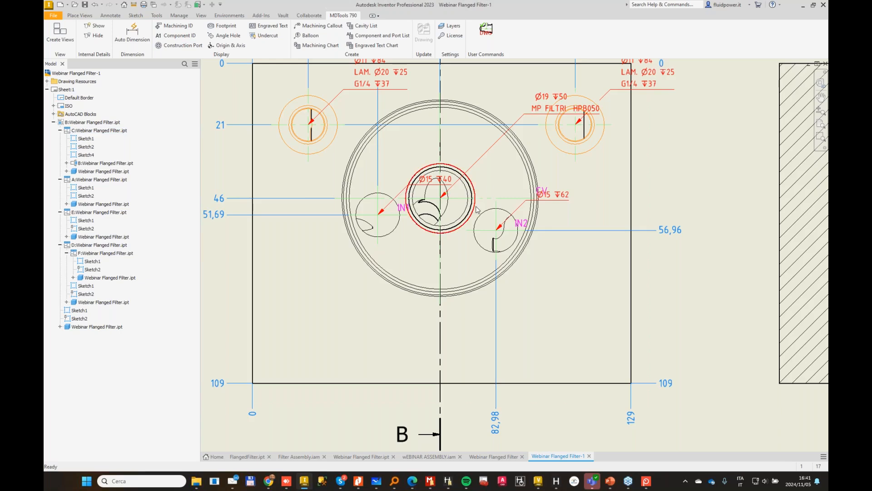
{"action": "middle_click_drag", "start_coordinate": [474, 193], "coordinate": [558, 271]}
{"action": "left_click_drag", "start_coordinate": [607, 191], "coordinate": [247, 229]}
{"action": "left_click", "coordinate": [464, 280]}
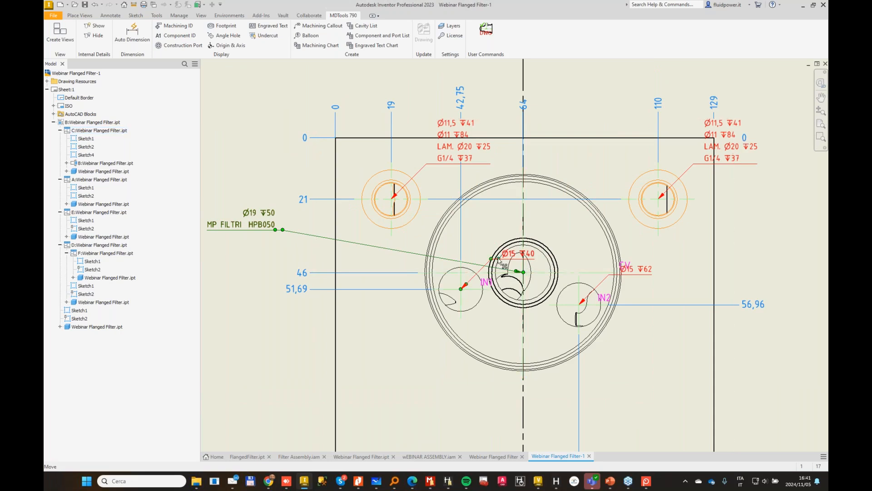
{"action": "left_click_drag", "start_coordinate": [491, 259], "coordinate": [262, 350]}
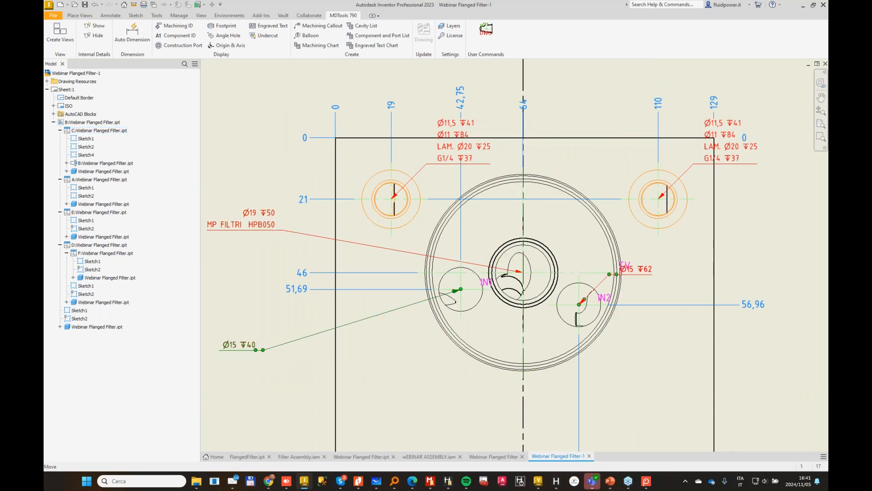
{"action": "left_click_drag", "start_coordinate": [609, 275], "coordinate": [253, 419]}
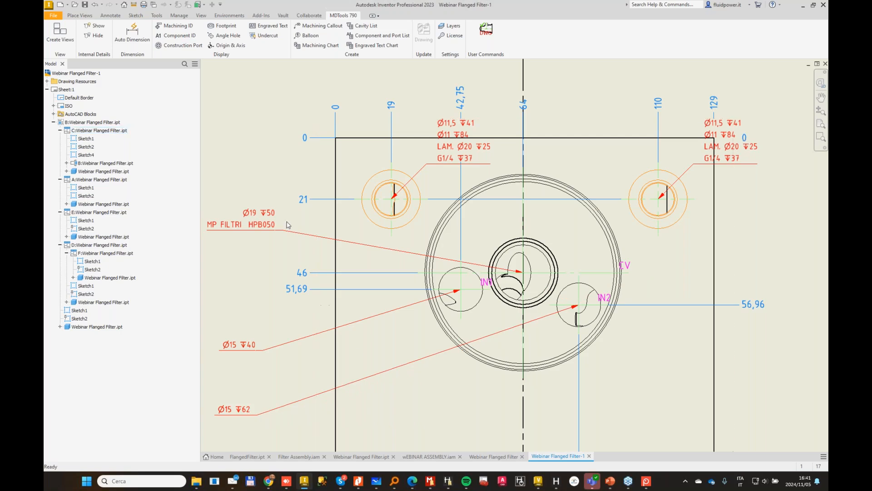
Step: Switch to MDTools Library Manager, examine the HPB050 cavity's machining sequence entries behind the callout, and return to the Inventor drawing
{"action": "left_click", "coordinate": [434, 484]}
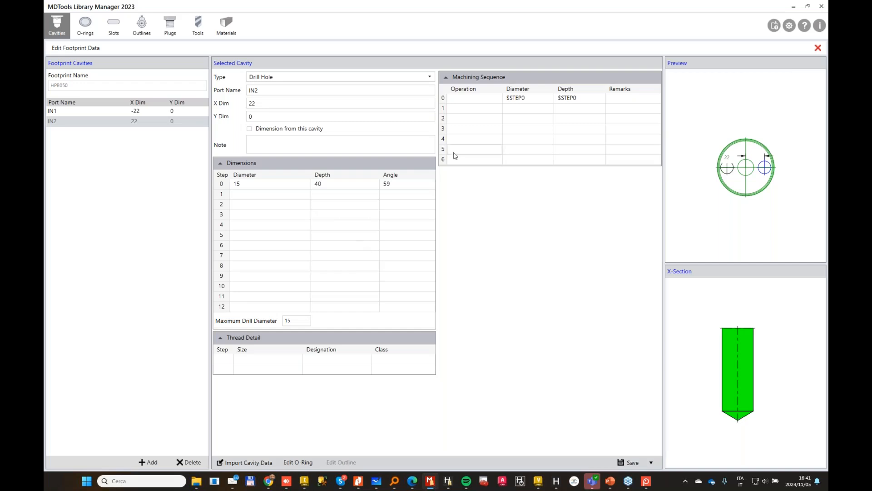
{"action": "left_click", "coordinate": [818, 48]}
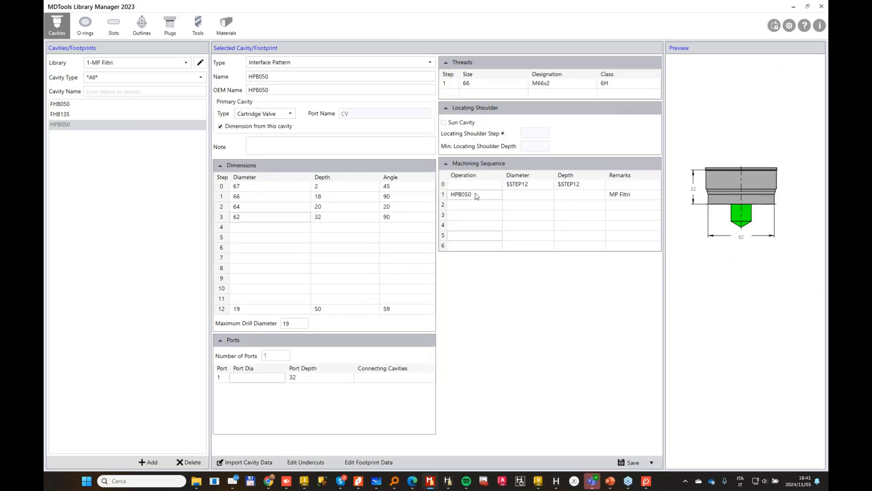
{"action": "left_click", "coordinate": [477, 195]}
{"action": "left_click", "coordinate": [516, 185]}
{"action": "left_click", "coordinate": [580, 186]}
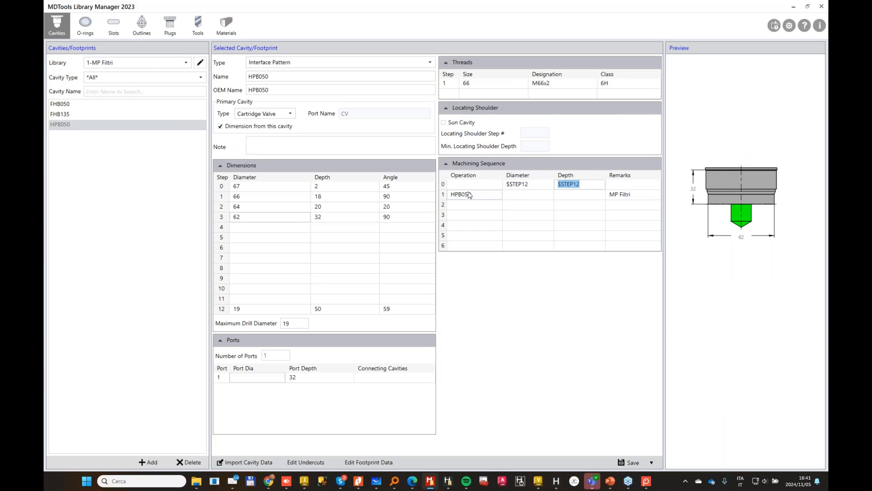
{"action": "left_click", "coordinate": [480, 194]}
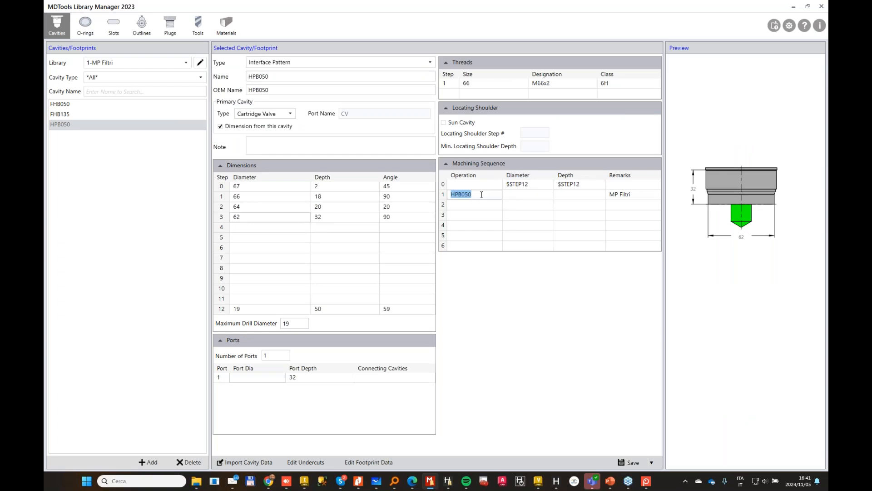
{"action": "left_click", "coordinate": [795, 6]}
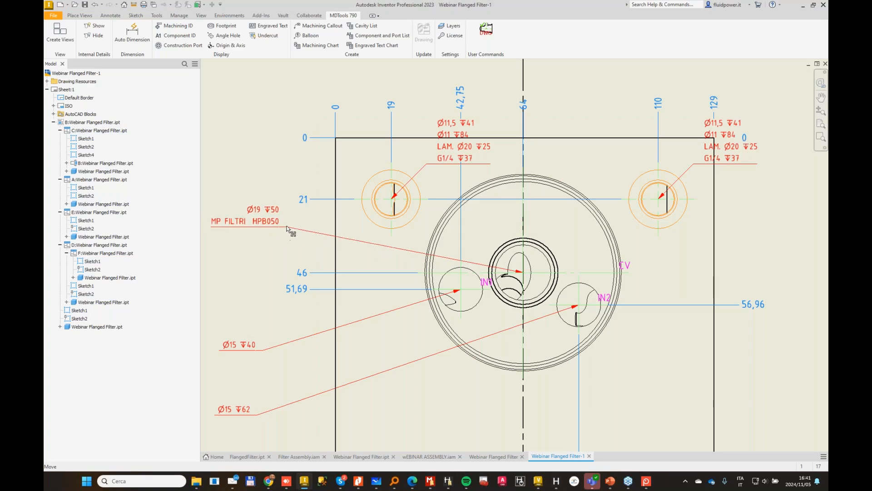
{"action": "middle_click_drag", "start_coordinate": [415, 268], "coordinate": [575, 259]}
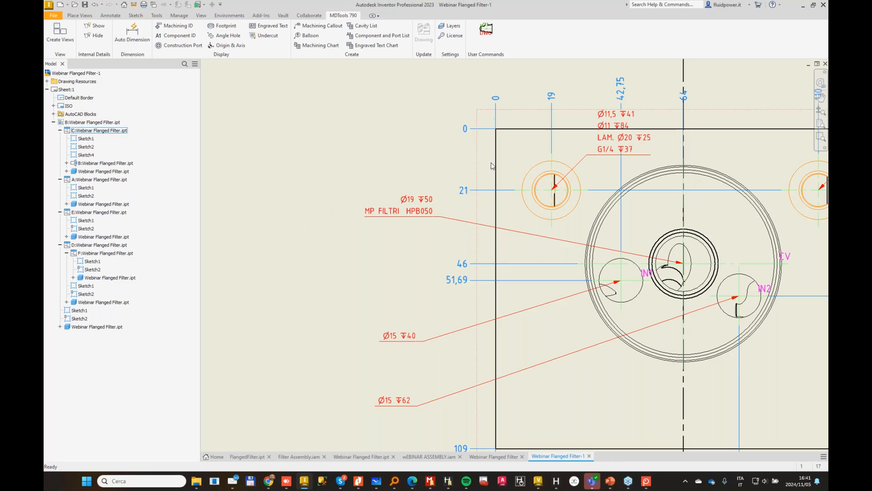
Step: Move the callouts of the two upper G1/4 holes in the filter face view outside the face's outline
{"action": "left_click_drag", "start_coordinate": [582, 162], "coordinate": [435, 156]}
{"action": "scroll", "coordinate": [408, 279], "scroll_direction": "down", "scroll_amount": 3}
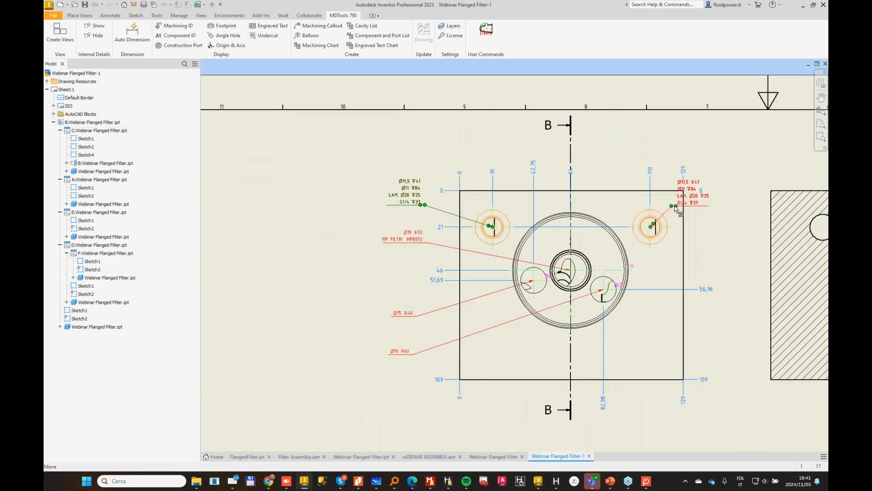
{"action": "mouse_move", "coordinate": [675, 208]}
{"action": "left_mouse_down"}
{"action": "mouse_move", "coordinate": [668, 150]}
{"action": "mouse_move", "coordinate": [680, 210]}
{"action": "mouse_move", "coordinate": [675, 155]}
{"action": "left_mouse_up"}
Step: Examine section B-B with its toleranced spigot dimension alongside the filter face view and its relocated callouts
{"action": "middle_click_drag", "start_coordinate": [735, 257], "coordinate": [428, 232]}
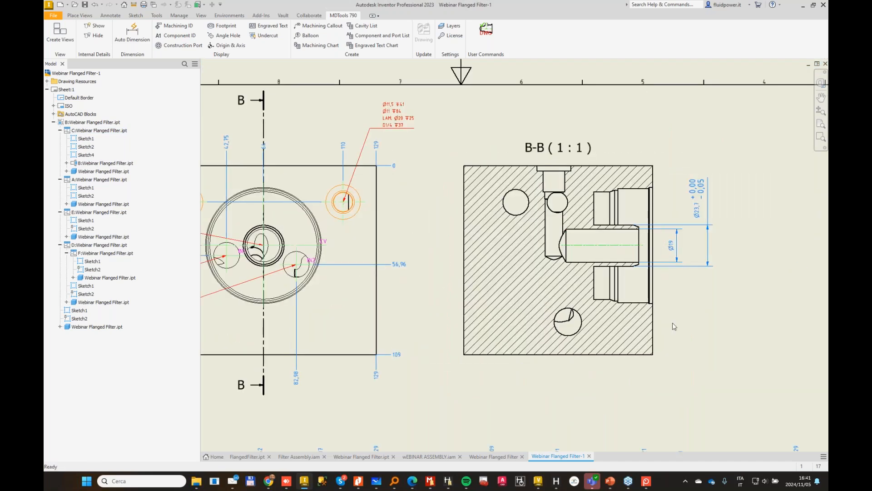
{"action": "scroll", "coordinate": [557, 294], "scroll_direction": "down", "scroll_amount": 3}
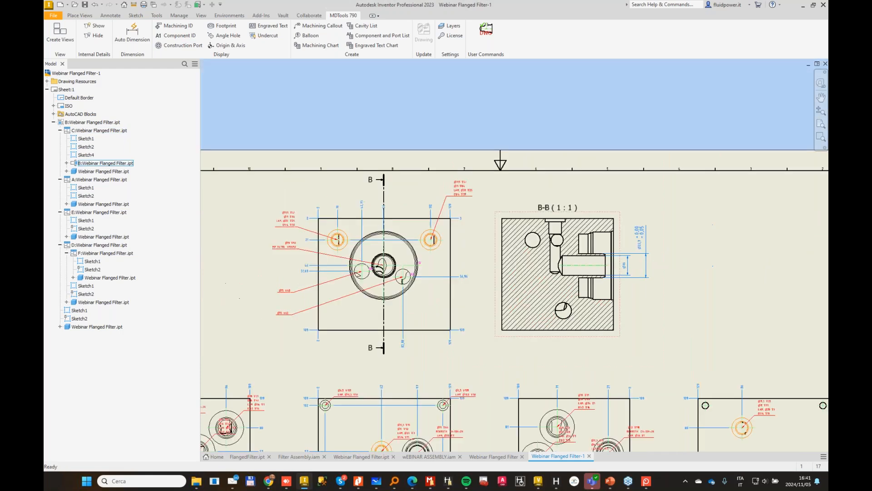
{"action": "middle_click_drag", "start_coordinate": [548, 343], "coordinate": [643, 232]}
{"action": "middle_click_drag", "start_coordinate": [748, 228], "coordinate": [660, 233]}
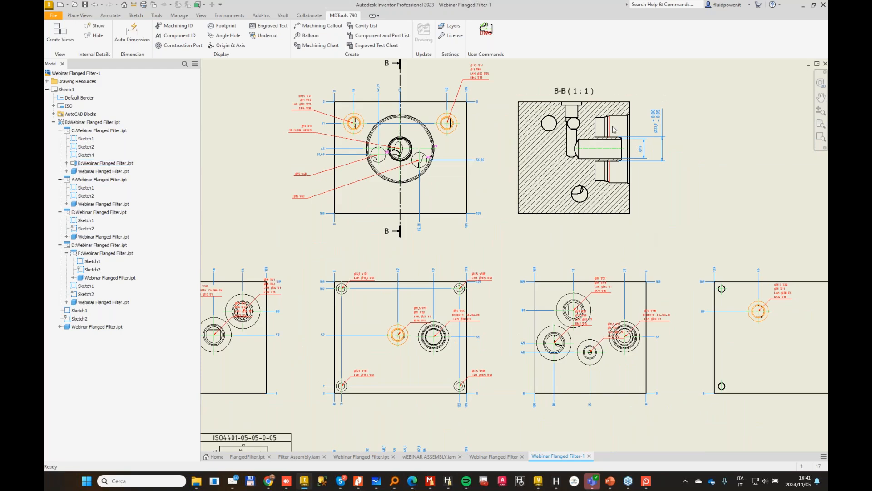
{"action": "scroll", "coordinate": [627, 117], "scroll_direction": "up", "scroll_amount": 2}
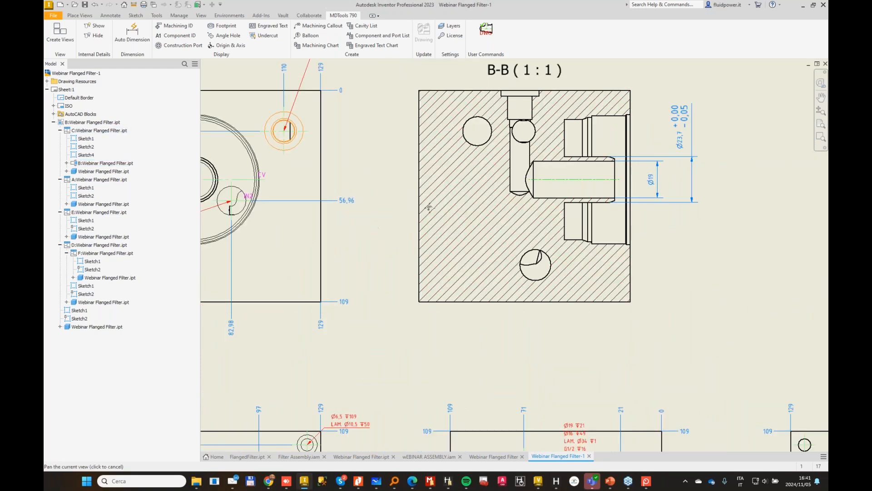
{"action": "middle_click_drag", "start_coordinate": [428, 206], "coordinate": [568, 178]}
{"action": "scroll", "coordinate": [489, 271], "scroll_direction": "down", "scroll_amount": 2}
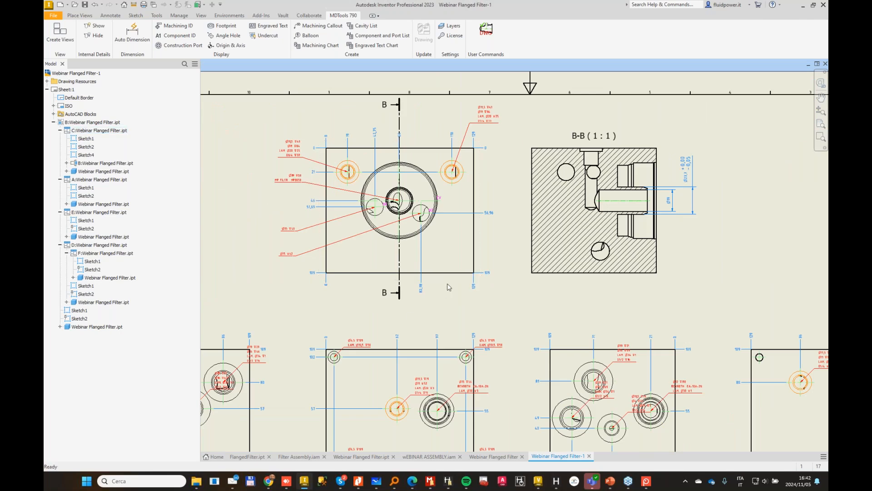
{"action": "middle_click_drag", "start_coordinate": [450, 288], "coordinate": [487, 260]}
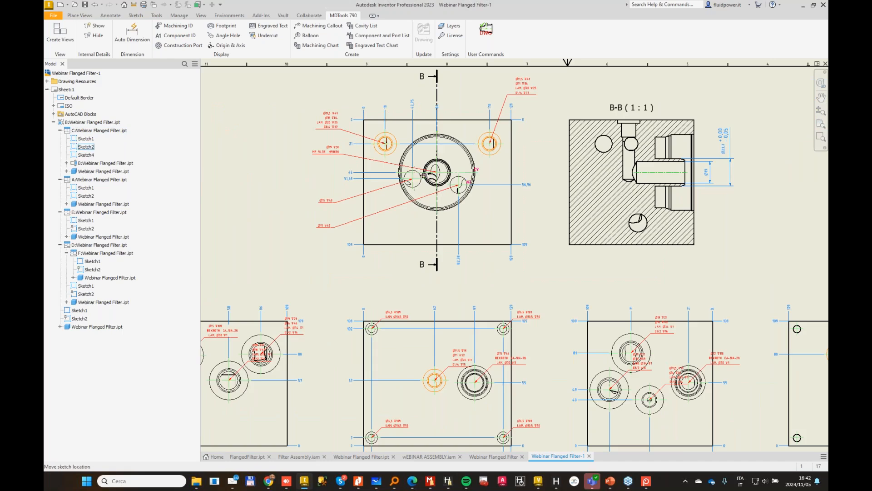
{"action": "scroll", "coordinate": [423, 174], "scroll_direction": "up", "scroll_amount": 2}
{"action": "scroll", "coordinate": [461, 311], "scroll_direction": "down", "scroll_amount": 3}
Step: In the valve interface view, move the 4x M6 callout and the Ø10 callouts of ports B, P, A and T outside the block outline
{"action": "middle_click_drag", "start_coordinate": [546, 356], "coordinate": [519, 200]}
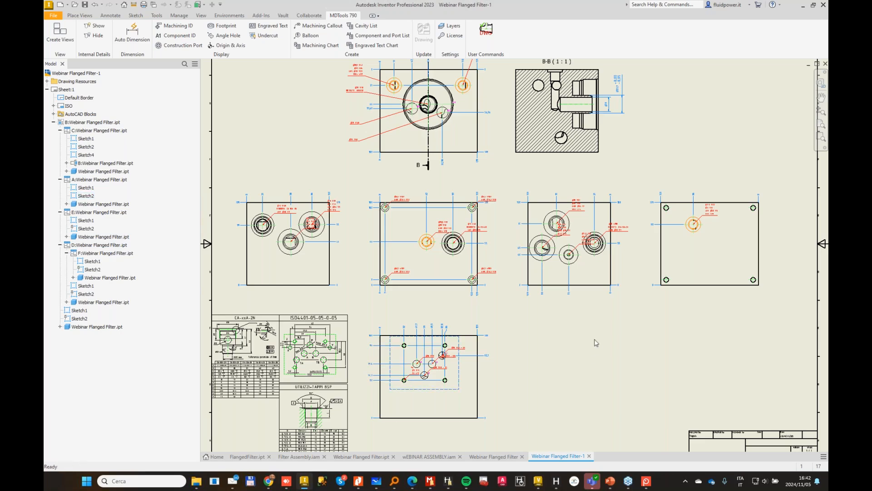
{"action": "middle_click_drag", "start_coordinate": [407, 375], "coordinate": [451, 286]}
{"action": "scroll", "coordinate": [451, 286], "scroll_direction": "up", "scroll_amount": 4}
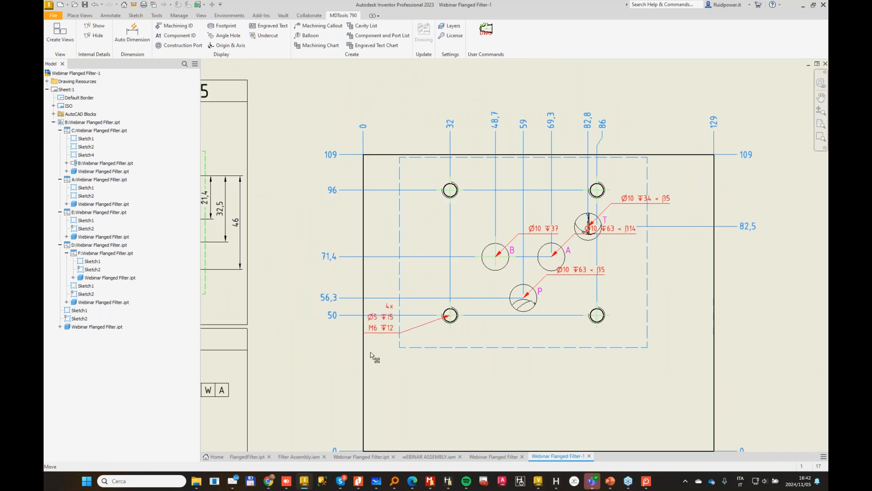
{"action": "left_click_drag", "start_coordinate": [542, 228], "coordinate": [291, 214]}
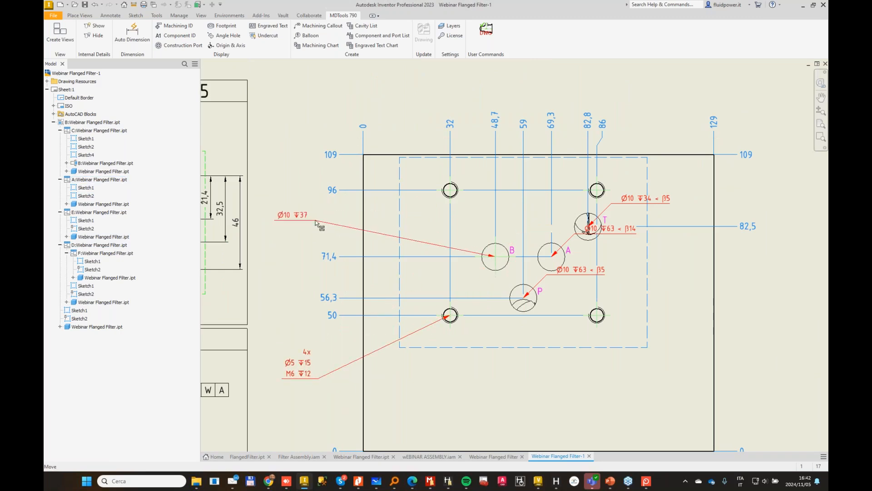
{"action": "left_click", "coordinate": [548, 275]}
{"action": "left_click_drag", "start_coordinate": [470, 344], "coordinate": [325, 429]}
{"action": "left_click_drag", "start_coordinate": [575, 235], "coordinate": [754, 328]}
{"action": "left_click_drag", "start_coordinate": [612, 204], "coordinate": [661, 86]}
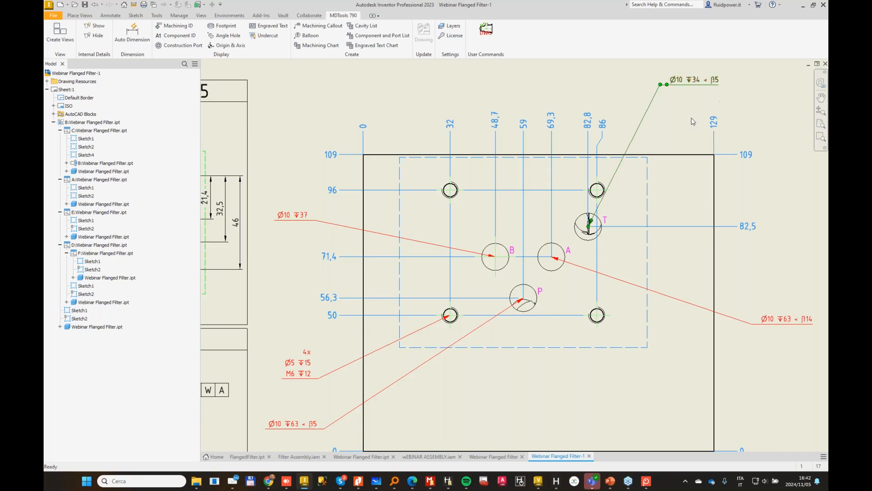
Step: Start a machining callout for the Ø6,5 corner hole with identical cavities grouped, and delete the duplicate callouts
{"action": "scroll", "coordinate": [693, 121], "scroll_direction": "down", "scroll_amount": 3}
{"action": "middle_click_drag", "start_coordinate": [700, 119], "coordinate": [508, 327]}
{"action": "scroll", "coordinate": [508, 326], "scroll_direction": "down", "scroll_amount": 3}
{"action": "scroll", "coordinate": [375, 301], "scroll_direction": "up", "scroll_amount": 2}
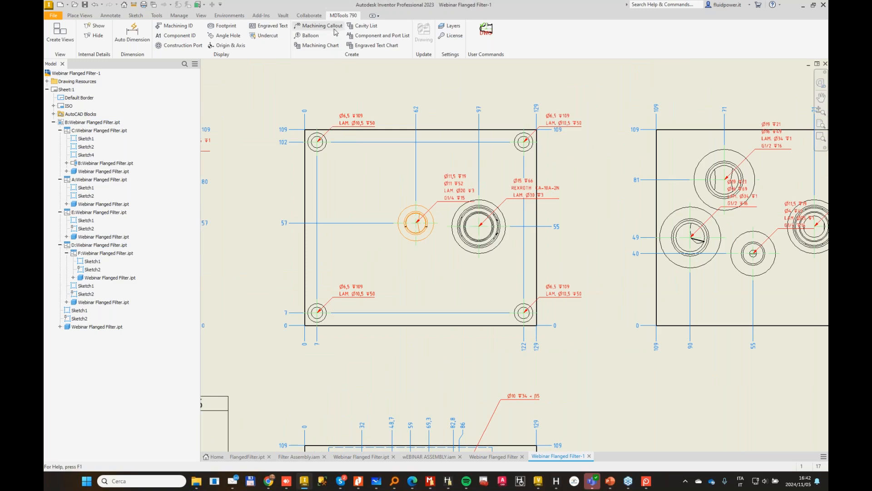
{"action": "left_click", "coordinate": [320, 26]}
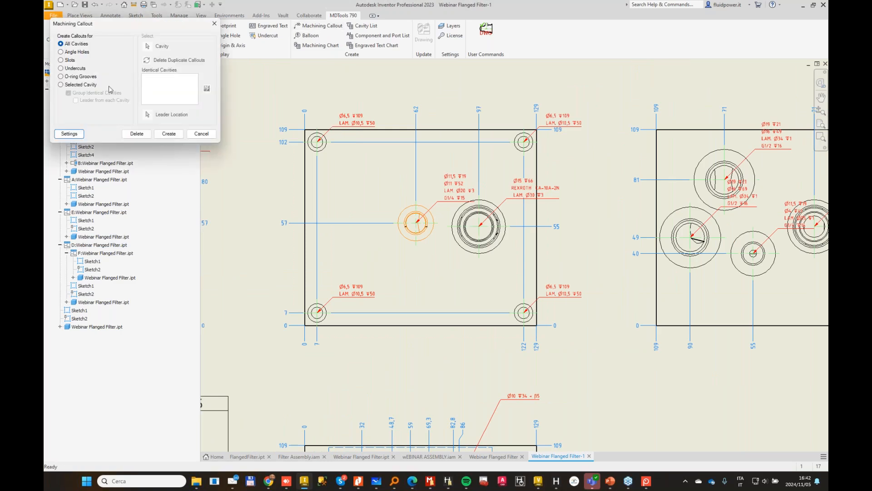
{"action": "left_click", "coordinate": [70, 86]}
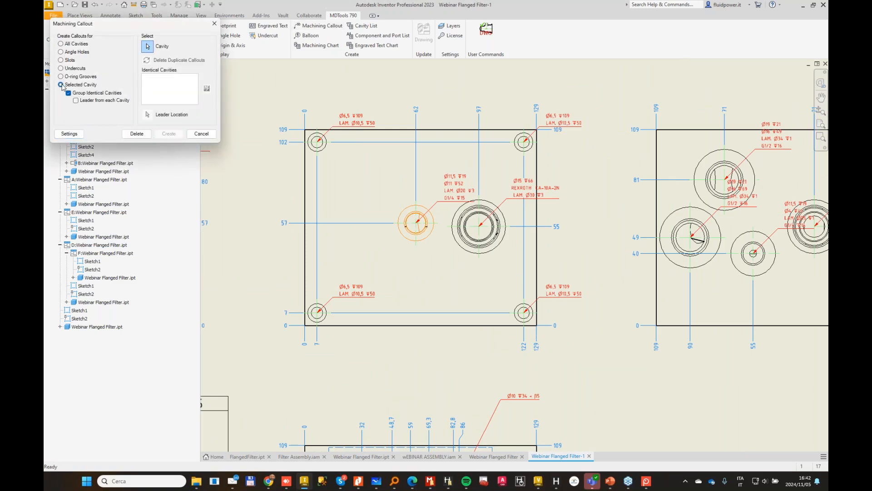
{"action": "left_click", "coordinate": [324, 139]}
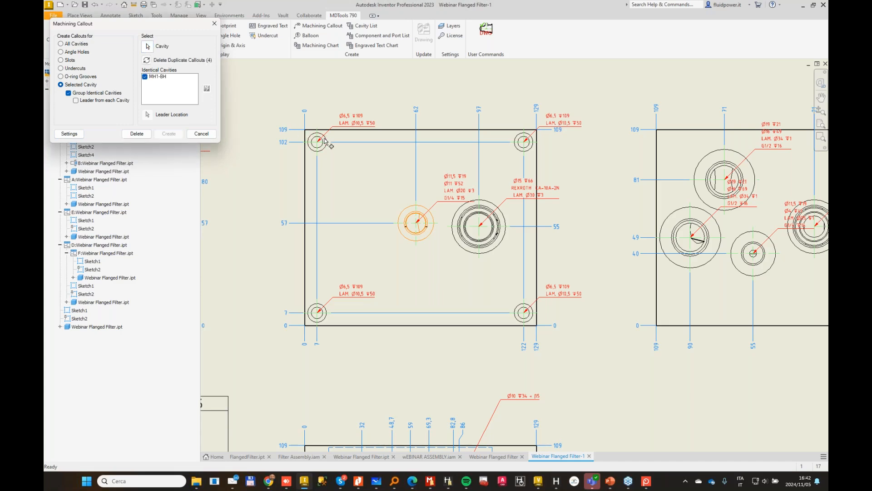
{"action": "left_click", "coordinate": [146, 61]}
Step: Place the grouped 4x Ø6,5 callout above the view's upper-left corner hole and finish the callout command
{"action": "left_click", "coordinate": [162, 104]}
{"action": "left_click", "coordinate": [341, 92]}
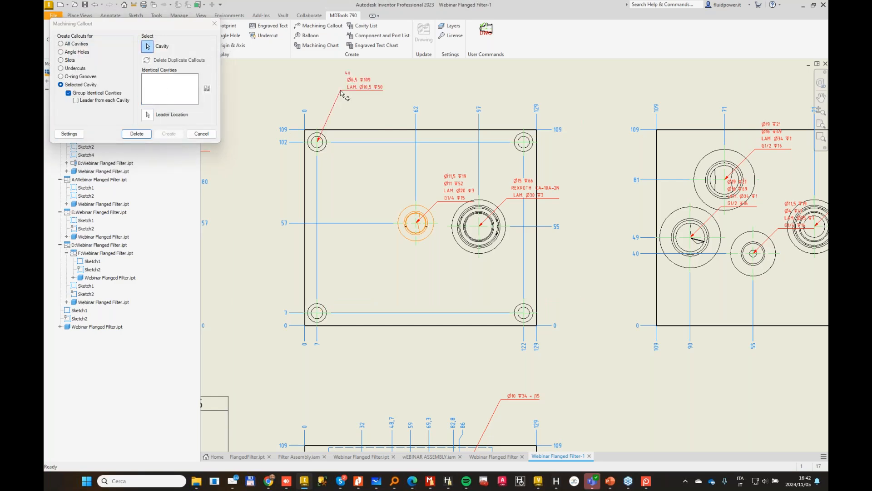
{"action": "scroll", "coordinate": [365, 73], "scroll_direction": "down", "scroll_amount": 5}
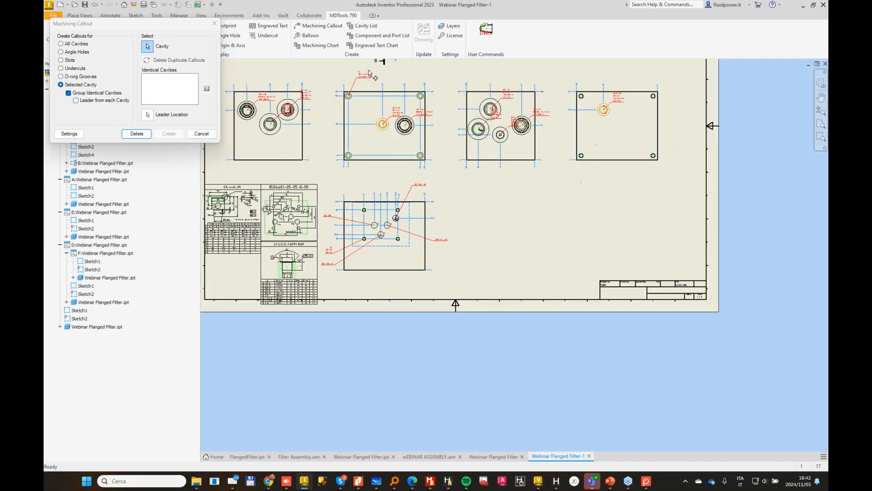
{"action": "scroll", "coordinate": [360, 82], "scroll_direction": "up", "scroll_amount": 6}
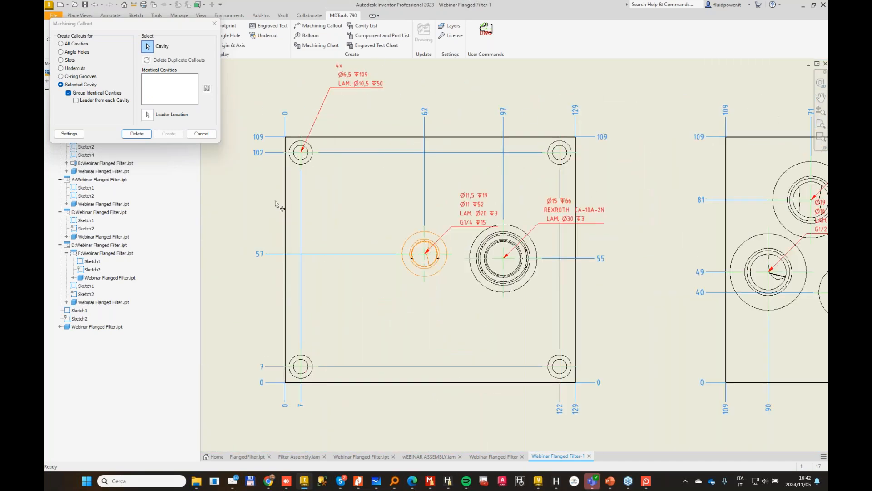
{"action": "left_click", "coordinate": [201, 134]}
Step: Move the G1/4 and REXROTH CA-10A-2N callouts above the same view, and select them together with the 4x callout
{"action": "left_click_drag", "start_coordinate": [456, 225], "coordinate": [477, 87]}
{"action": "left_click_drag", "start_coordinate": [558, 209], "coordinate": [574, 74]}
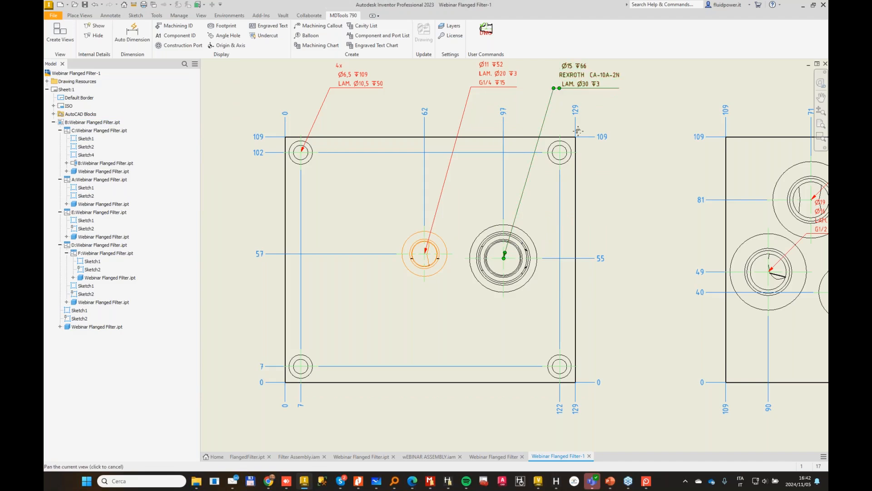
{"action": "middle_click_drag", "start_coordinate": [574, 101], "coordinate": [584, 297]}
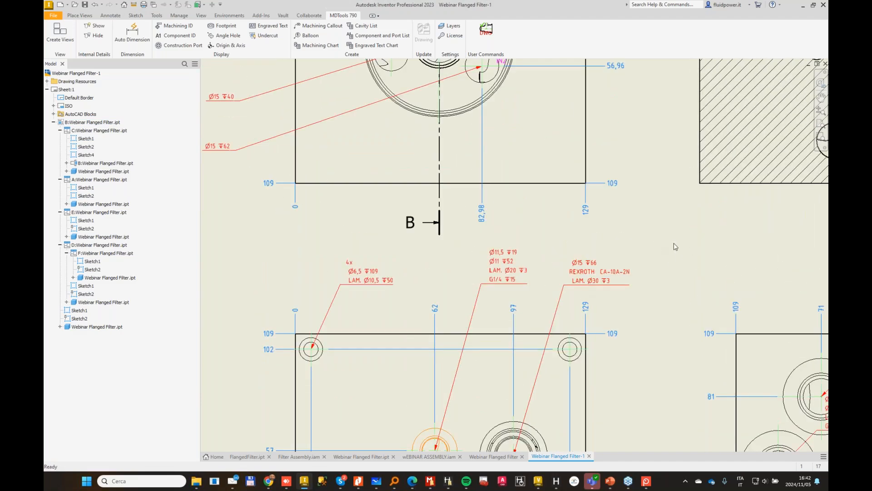
{"action": "left_click_drag", "start_coordinate": [682, 251], "coordinate": [275, 297]}
{"action": "right_click", "coordinate": [359, 285]}
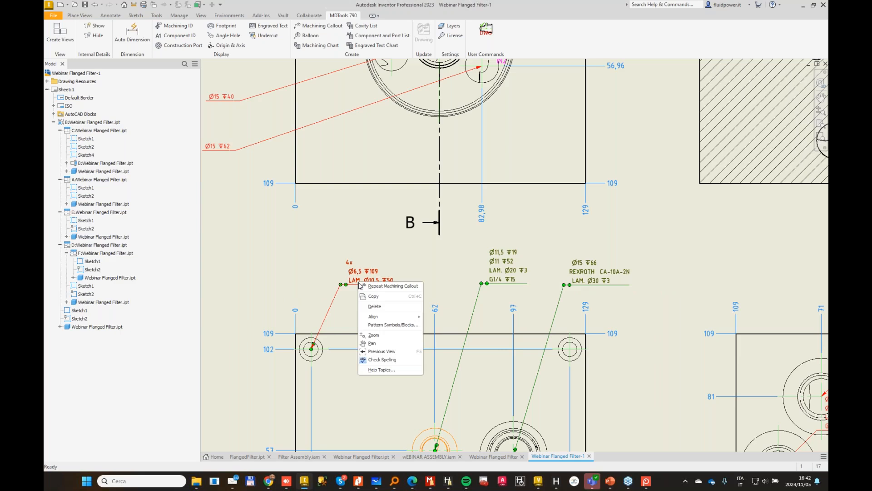
{"action": "mouse_move", "coordinate": [390, 317]}
{"action": "left_click", "coordinate": [437, 317]}
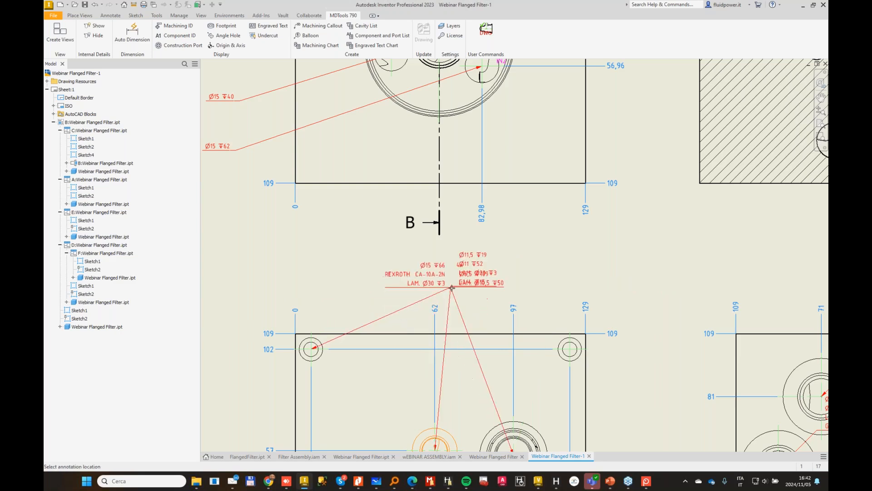
{"action": "left_click", "coordinate": [453, 290]}
Step: Align the three selected callouts horizontally in one row just above the view
{"action": "right_click", "coordinate": [497, 285]}
{"action": "mouse_move", "coordinate": [523, 318]}
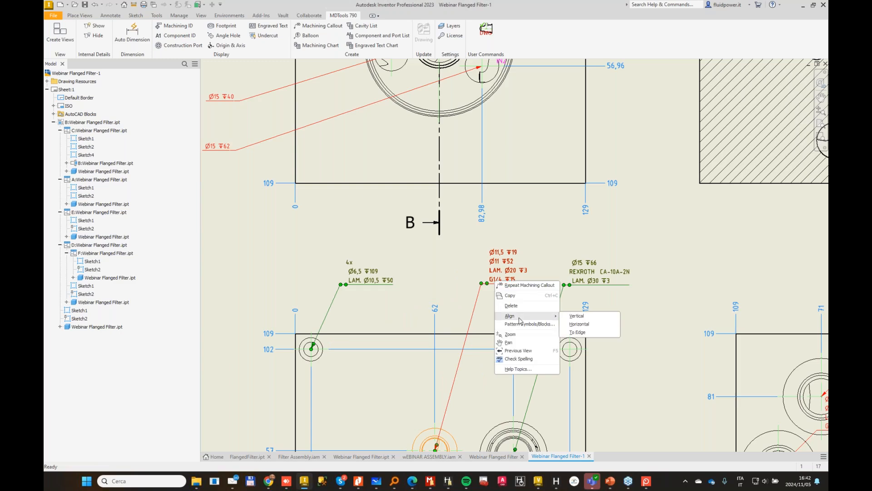
{"action": "left_click", "coordinate": [575, 327]}
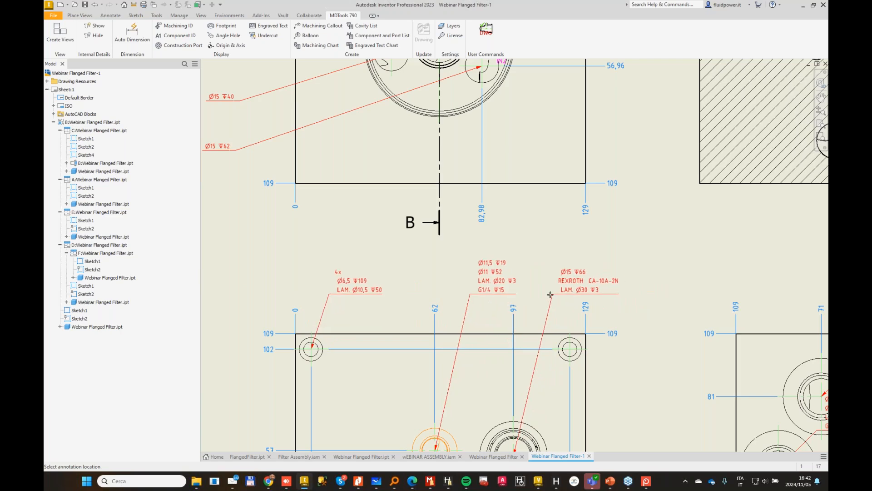
{"action": "left_click", "coordinate": [549, 294]}
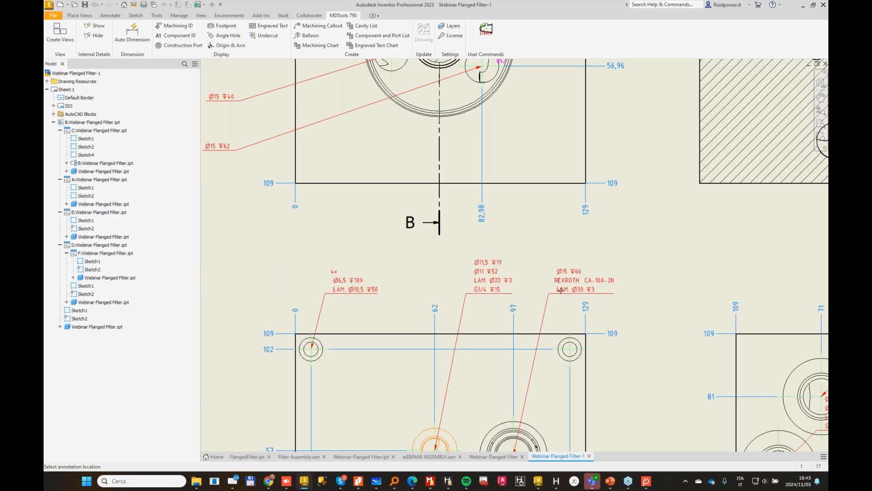
Step: In the neighbouring four-cavity view, move the callouts of the lower G1/2 port and the small G1/4 port below their holes
{"action": "scroll", "coordinate": [571, 295], "scroll_direction": "down", "scroll_amount": 5}
{"action": "middle_click_drag", "start_coordinate": [671, 311], "coordinate": [551, 277]}
{"action": "key", "text": "Escape"}
{"action": "scroll", "coordinate": [555, 314], "scroll_direction": "up", "scroll_amount": 4}
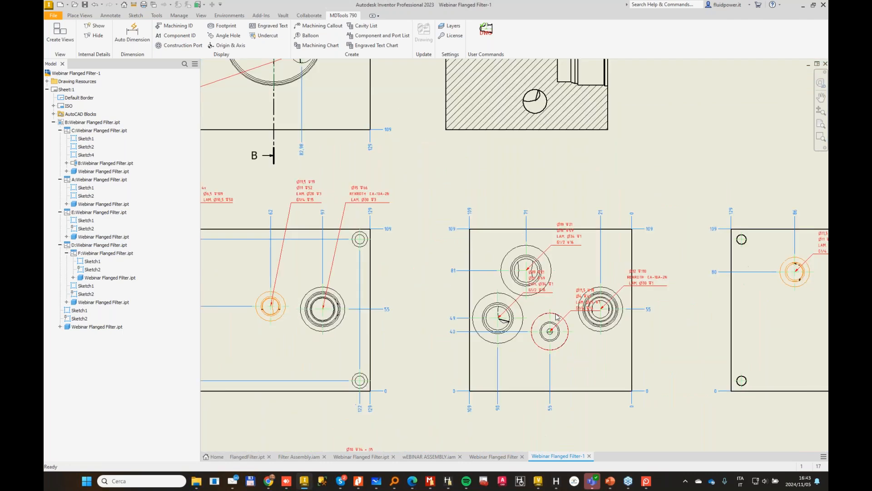
{"action": "left_click_drag", "start_coordinate": [520, 294], "coordinate": [526, 376]}
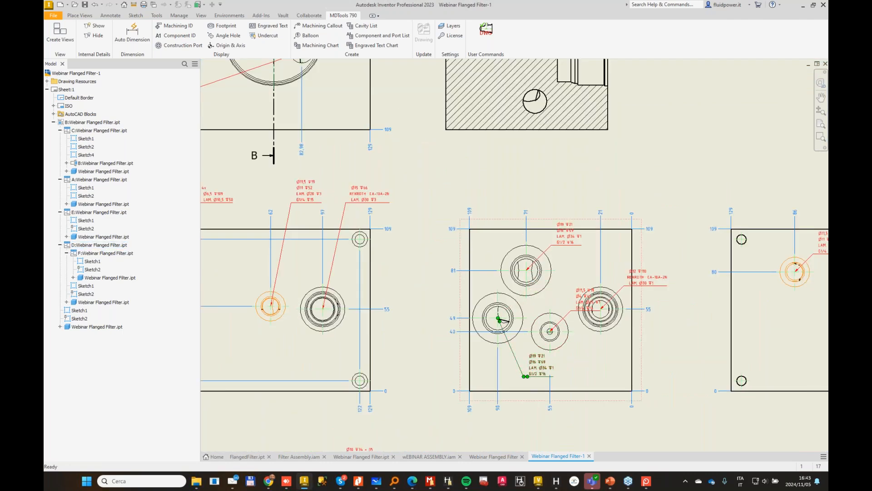
{"action": "left_click_drag", "start_coordinate": [573, 310], "coordinate": [583, 349]}
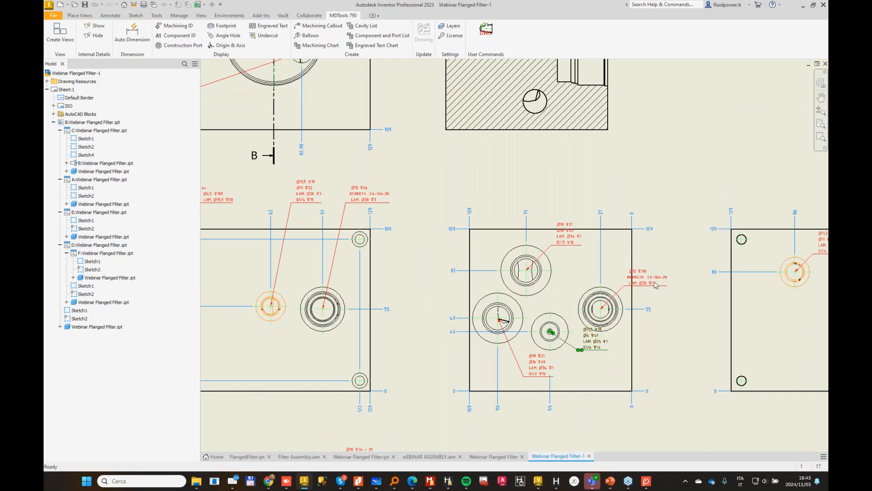
Step: Align all four callouts of this view vertically in one column to the right of the block outline
{"action": "left_click", "coordinate": [638, 278]}
{"action": "left_click", "coordinate": [595, 350], "text": "ctrl"}
{"action": "left_click", "coordinate": [535, 377], "text": "ctrl"}
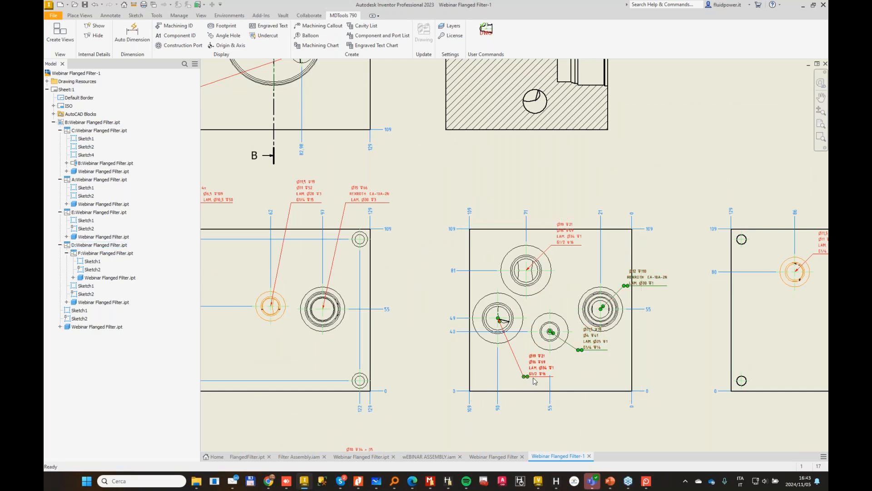
{"action": "left_click", "coordinate": [564, 246], "text": "ctrl"}
{"action": "right_click", "coordinate": [564, 248]}
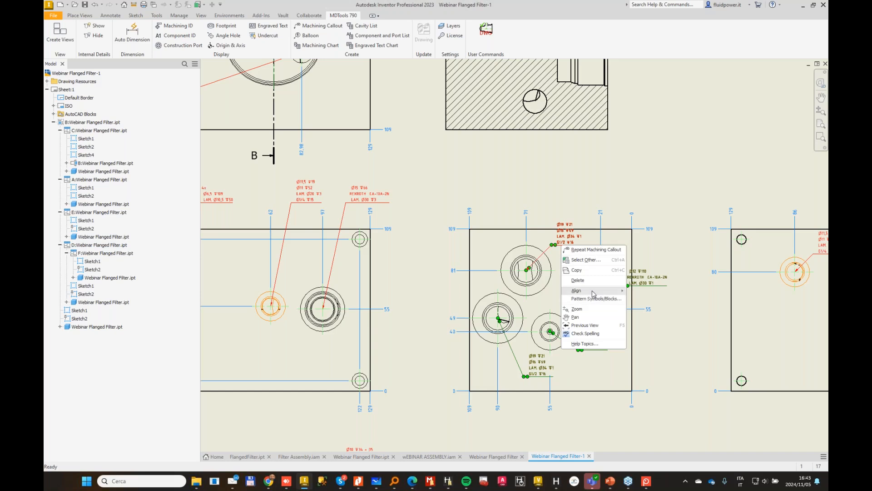
{"action": "mouse_move", "coordinate": [590, 291]}
{"action": "left_click", "coordinate": [649, 293]}
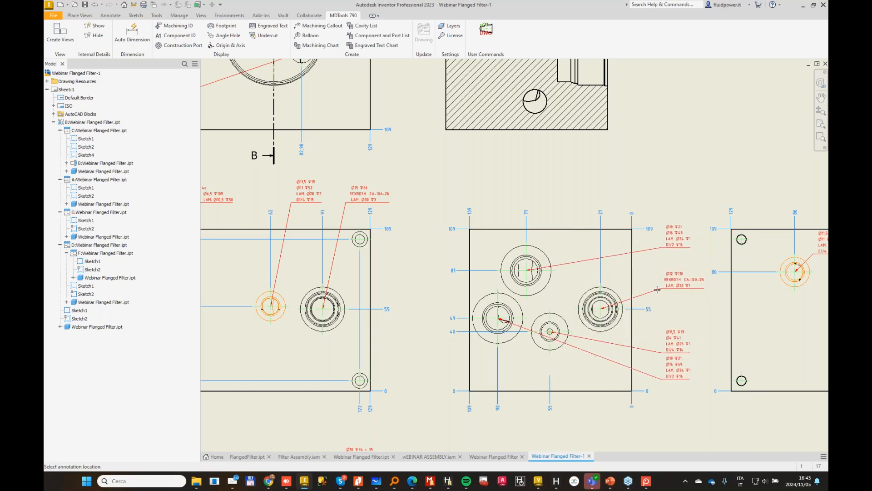
{"action": "left_click", "coordinate": [710, 345]}
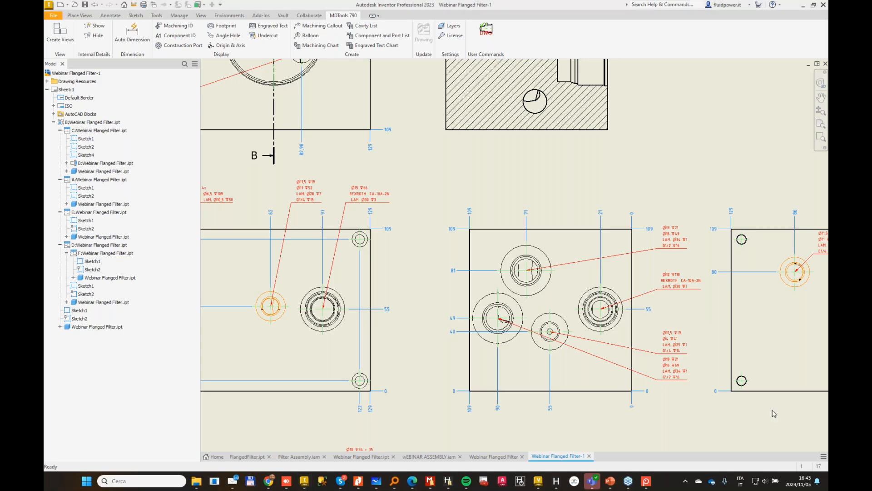
{"action": "scroll", "coordinate": [773, 411], "scroll_direction": "down", "scroll_amount": 5}
{"action": "scroll", "coordinate": [519, 274], "scroll_direction": "up", "scroll_amount": 2}
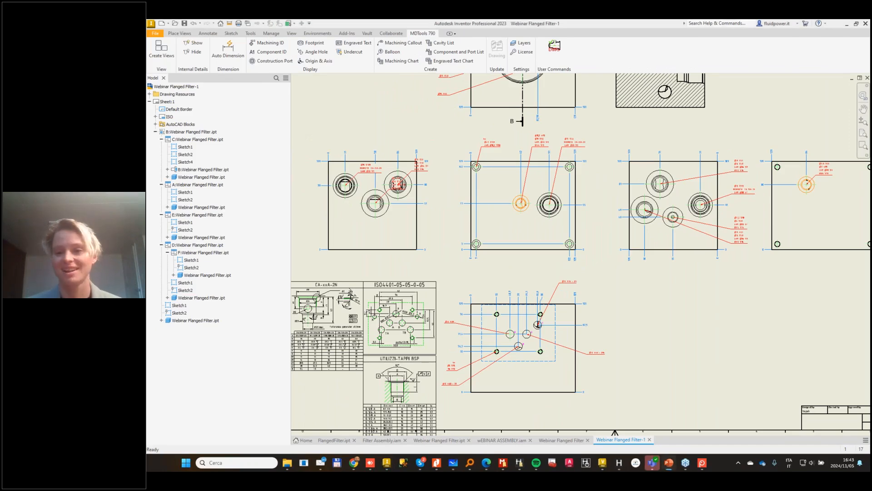
{"action": "key", "text": "alt+Tab"}
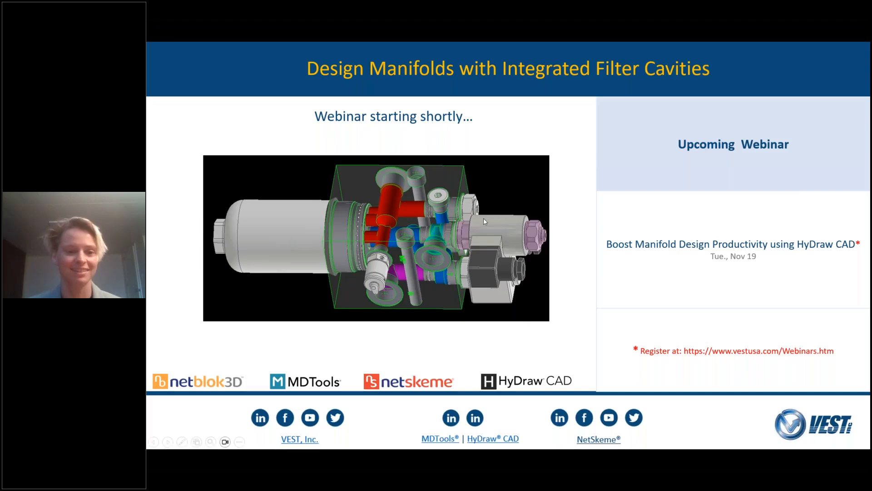
{"action": "key", "text": "Right"}
{"action": "key", "text": "Right"}
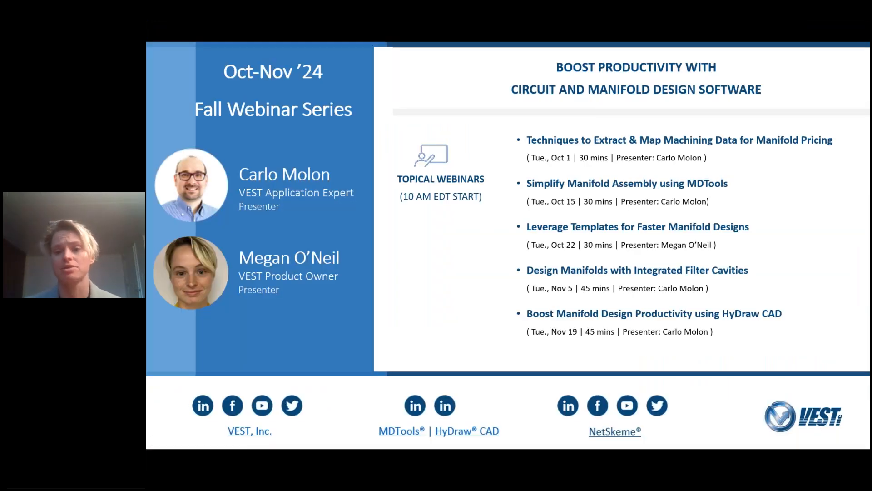